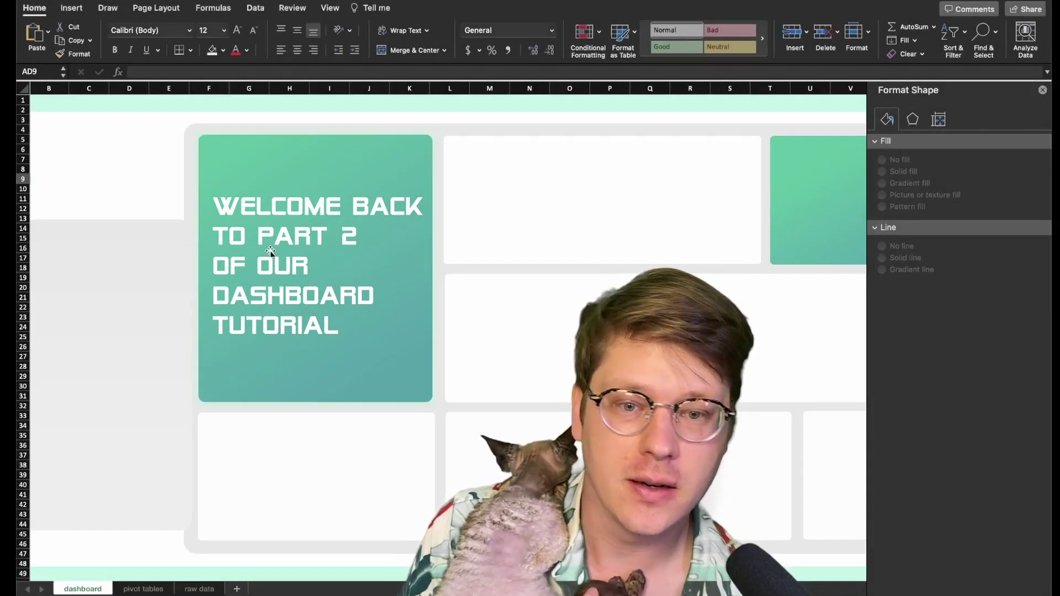
Insert a text box with no fill and no line near the top of the large green card, reading "Sales & Profit".
{"action": "left_click", "coordinate": [68, 9]}
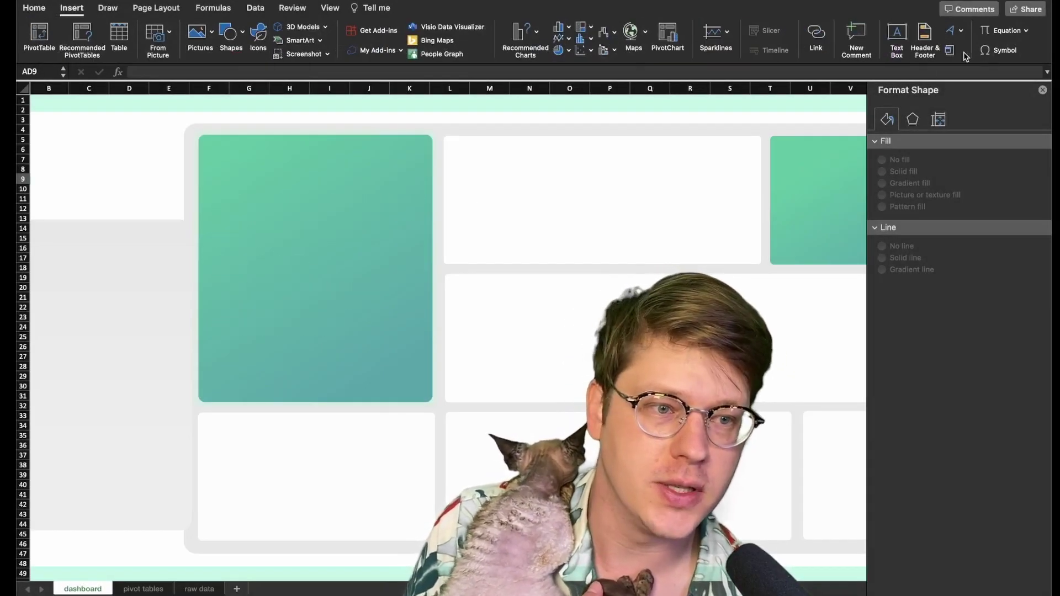
{"action": "left_click", "coordinate": [898, 37]}
{"action": "left_click_drag", "start_coordinate": [215, 150], "coordinate": [384, 172]}
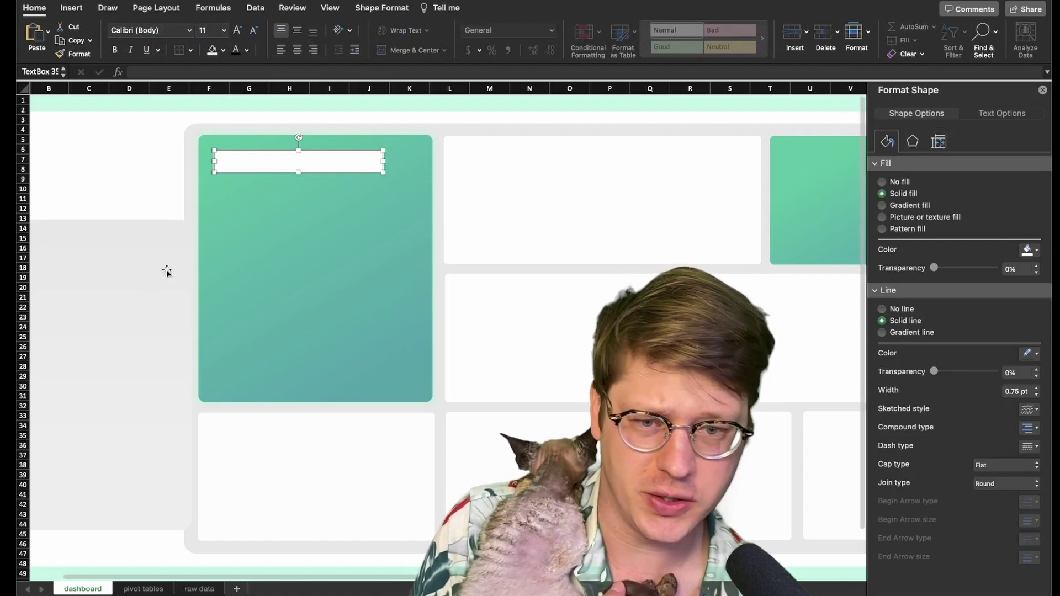
{"action": "left_click", "coordinate": [882, 182]}
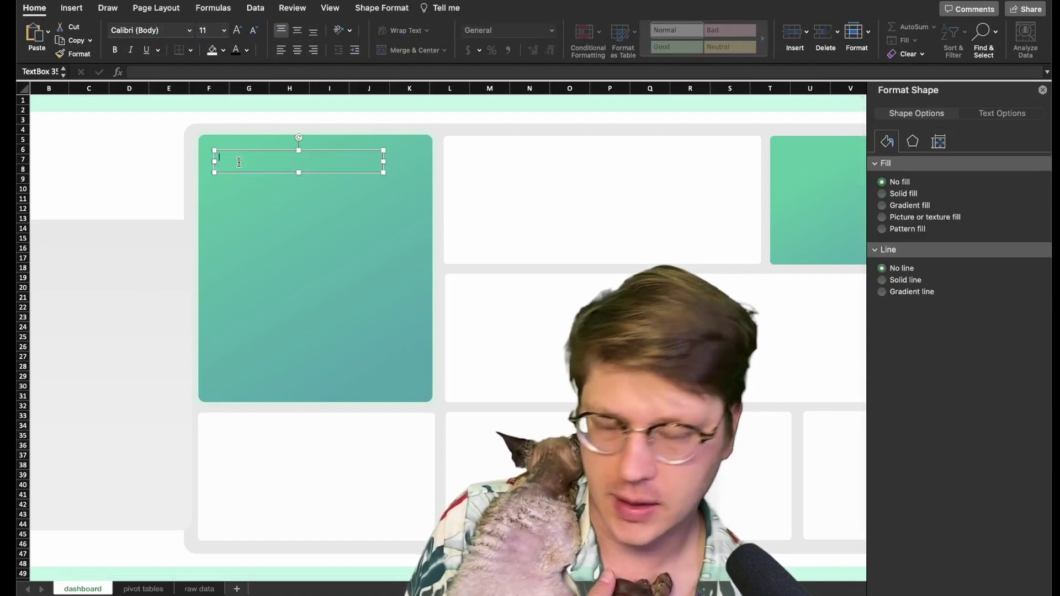
{"action": "type", "text": "Sales"}
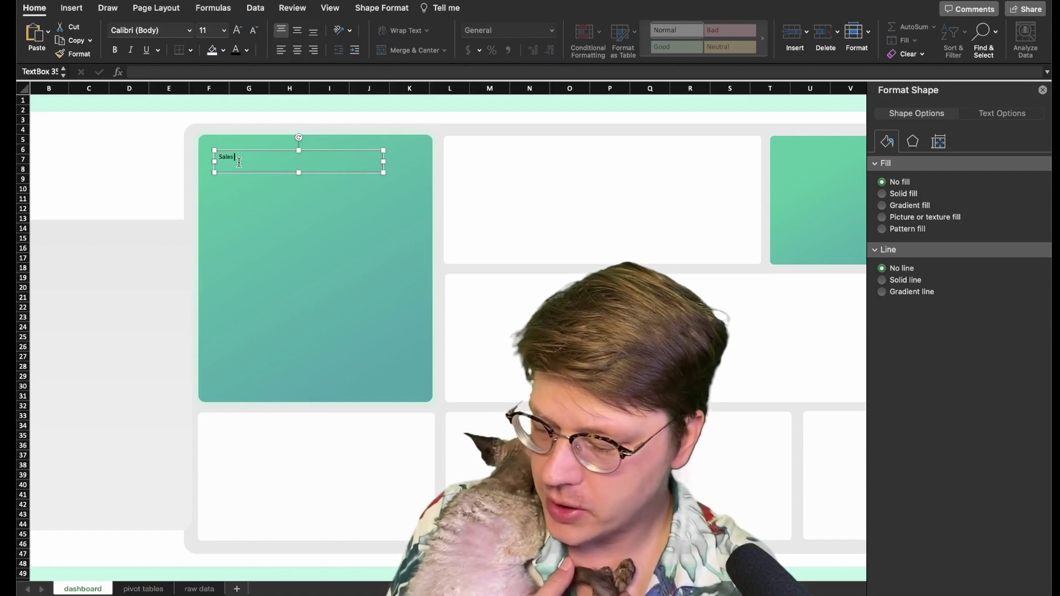
{"action": "type", "text": " &"}
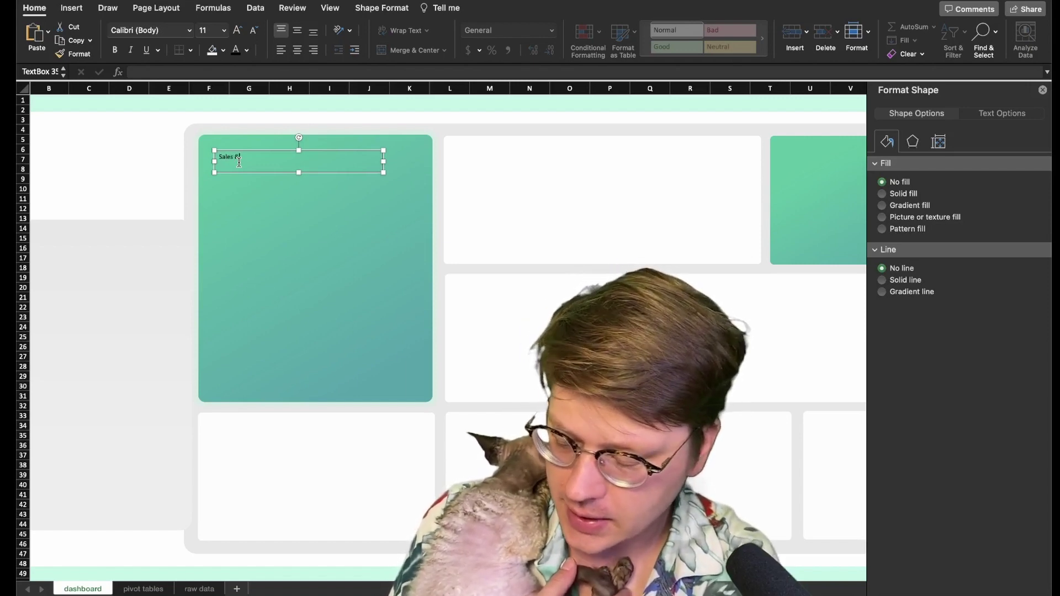
{"action": "type", "text": " Profit"}
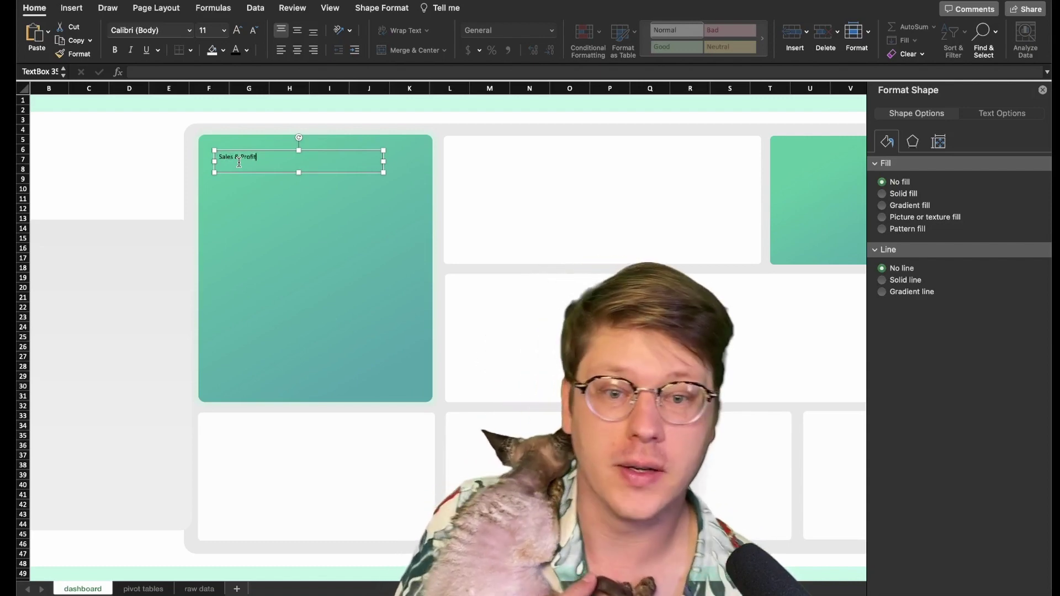
Format the "Sales & Profit" title as white, bold, 28 pt text and slightly enlarge its text box.
{"action": "left_click", "coordinate": [246, 50]}
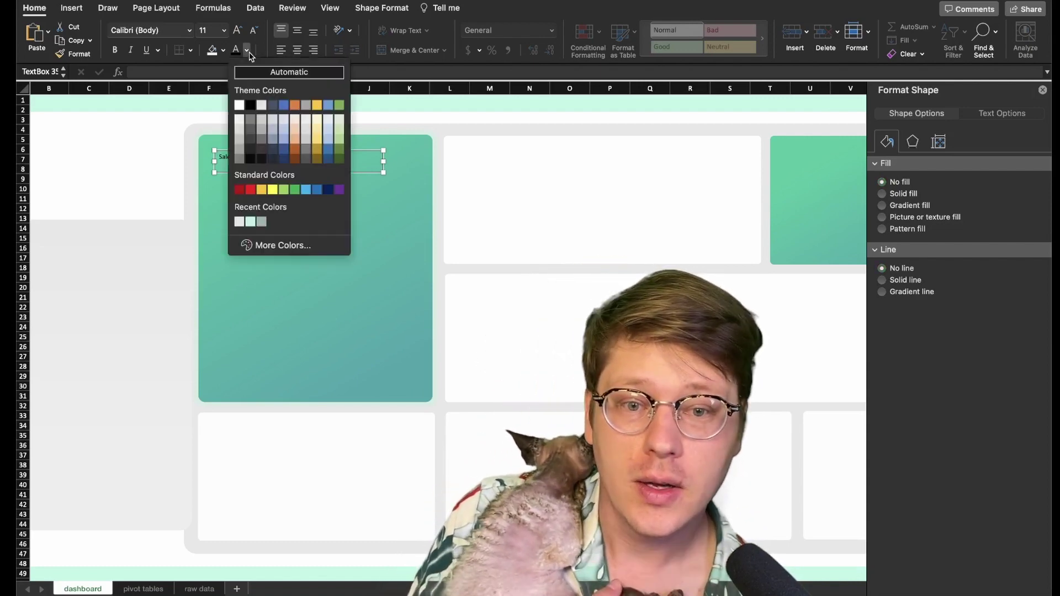
{"action": "left_click", "coordinate": [241, 103]}
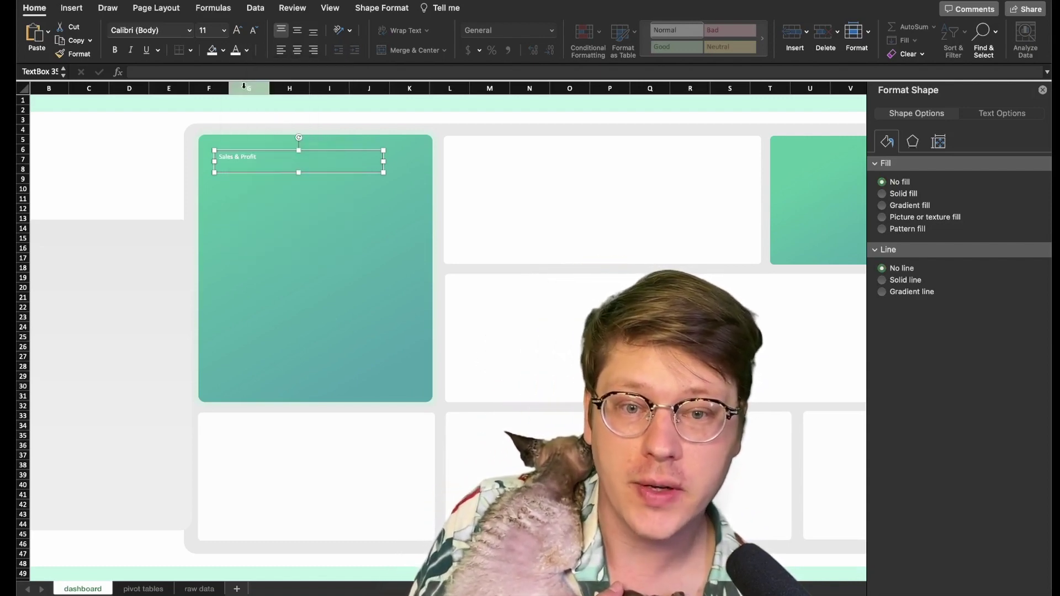
{"action": "left_click", "coordinate": [237, 34]}
{"action": "left_click", "coordinate": [237, 35]}
{"action": "left_click", "coordinate": [238, 34]}
{"action": "left_click", "coordinate": [237, 35]}
{"action": "left_click", "coordinate": [238, 34]}
{"action": "left_click", "coordinate": [237, 34]}
{"action": "left_click", "coordinate": [238, 34]}
{"action": "left_click", "coordinate": [238, 34]}
{"action": "left_click", "coordinate": [238, 34]}
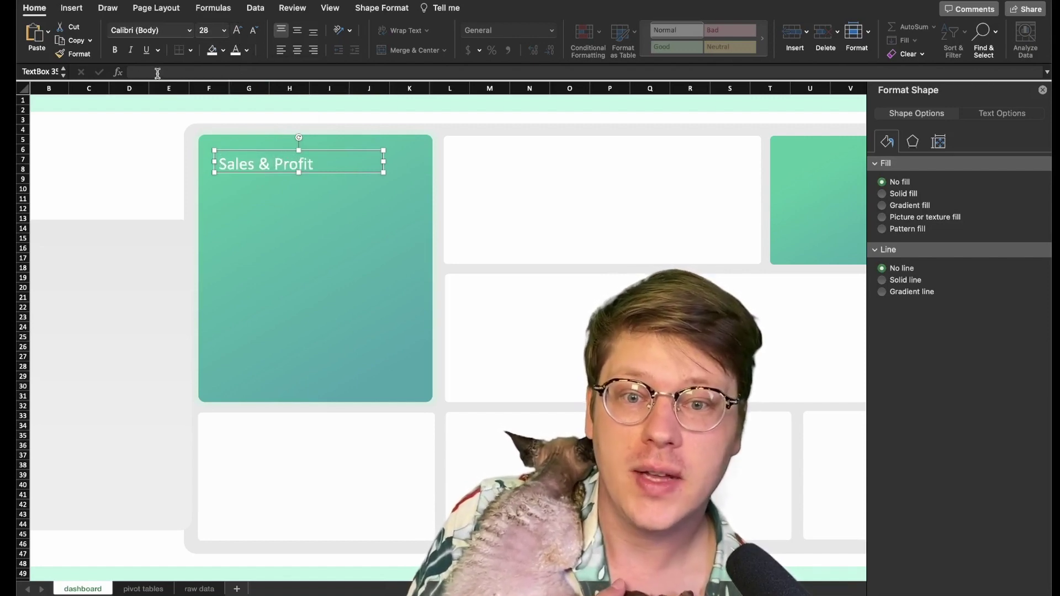
{"action": "left_click", "coordinate": [120, 50]}
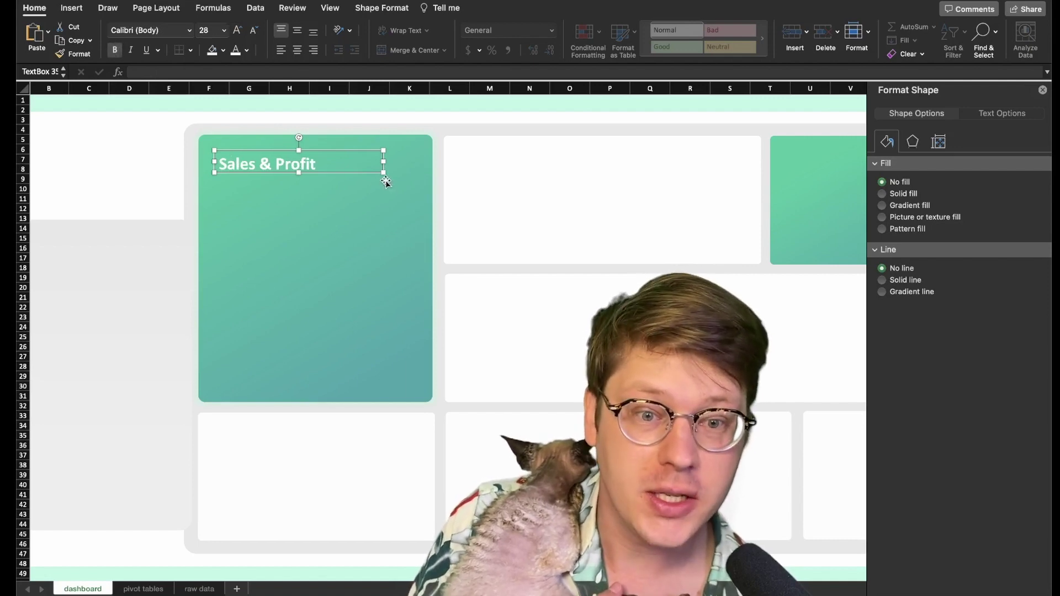
{"action": "left_click_drag", "start_coordinate": [385, 174], "coordinate": [394, 179]}
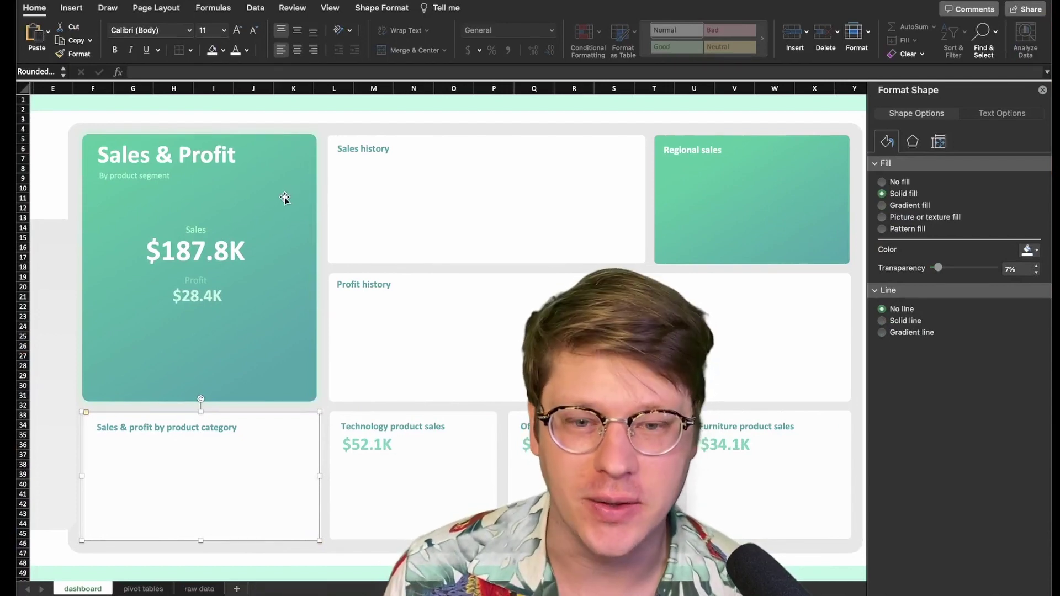
Compare the text box formatting of the "Sales & Profit", "Sales history" and "Profit history" titles.
{"action": "scroll", "coordinate": [292, 191], "scroll_direction": "right", "scroll_amount": 2}
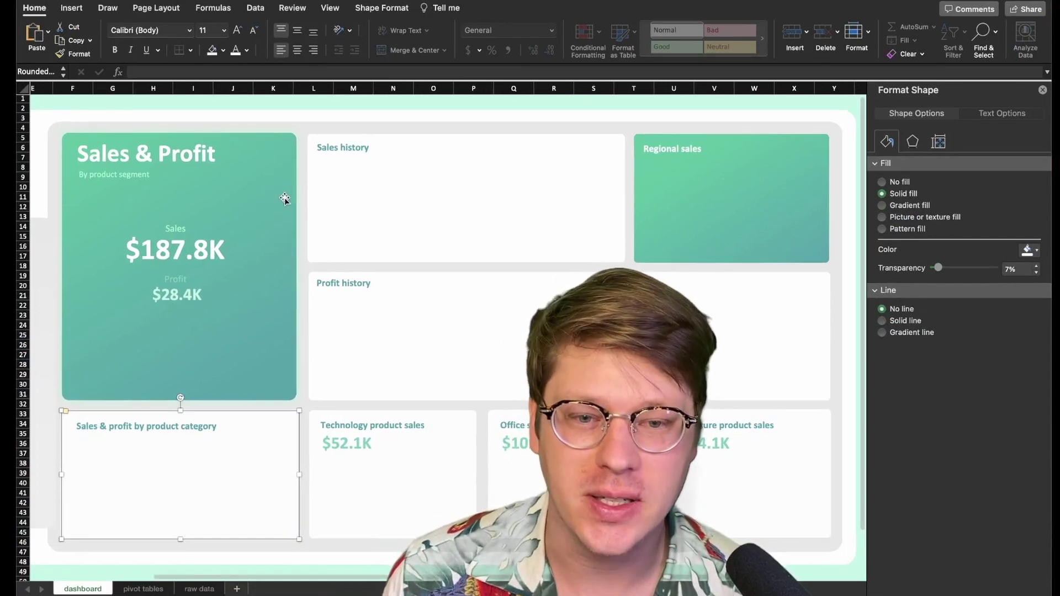
{"action": "left_click", "coordinate": [192, 150]}
{"action": "left_click", "coordinate": [352, 150]}
{"action": "left_click", "coordinate": [145, 156]}
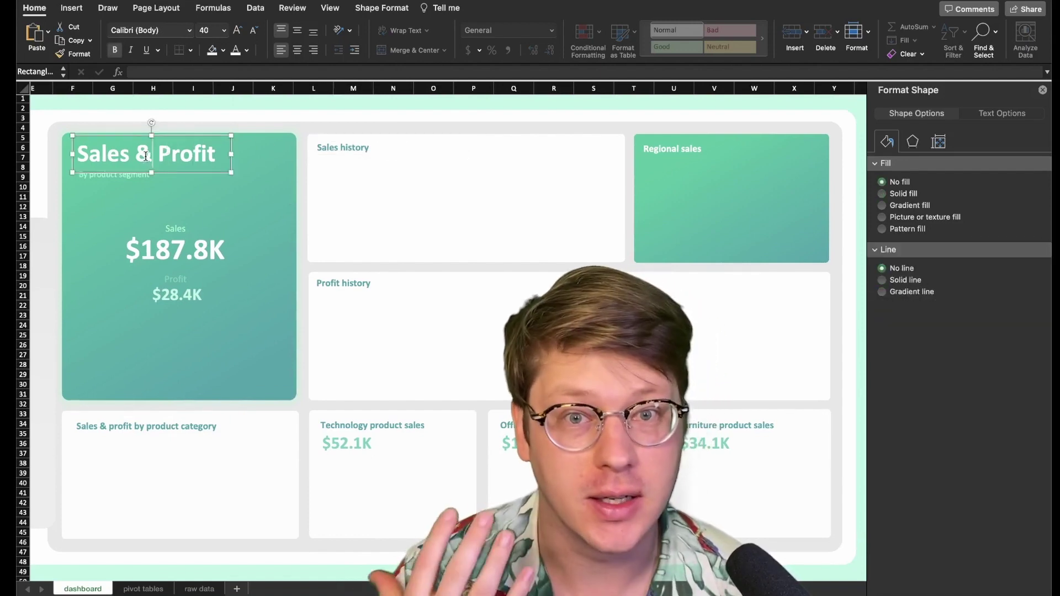
{"action": "left_click", "coordinate": [324, 146]}
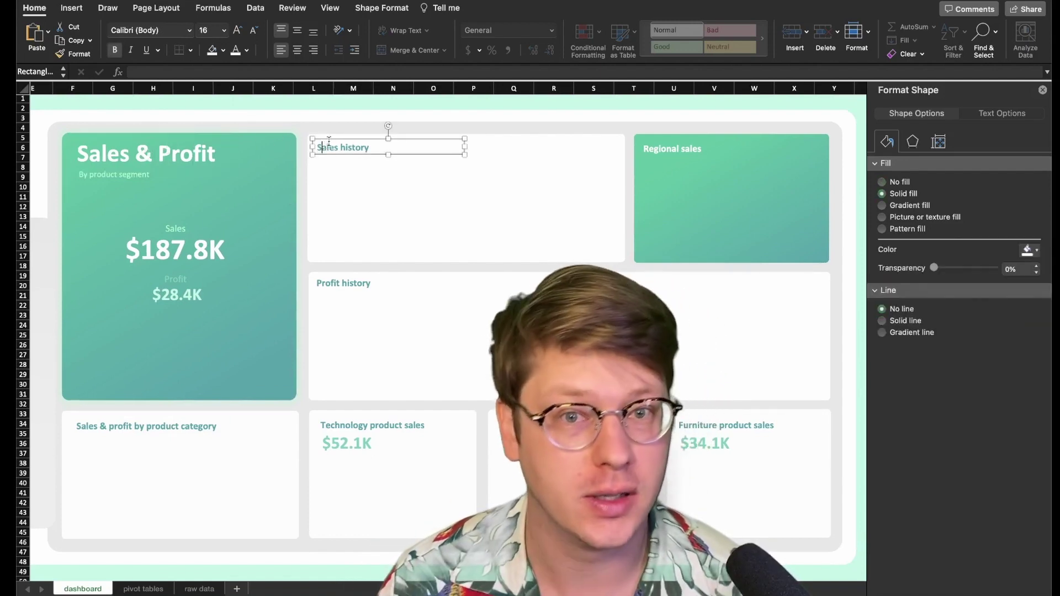
{"action": "left_click", "coordinate": [342, 287]}
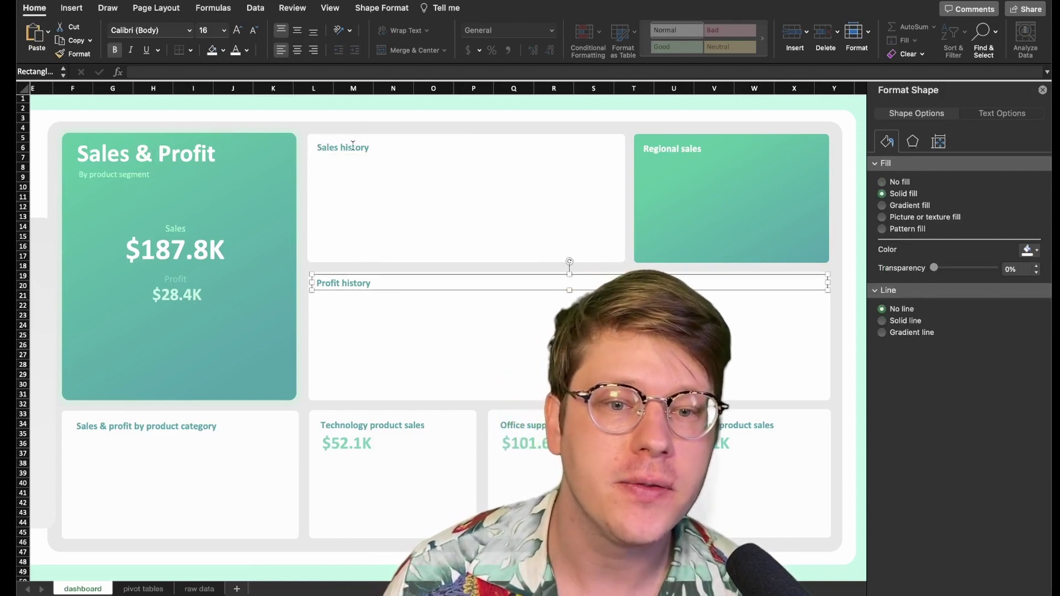
{"action": "left_click", "coordinate": [353, 146]}
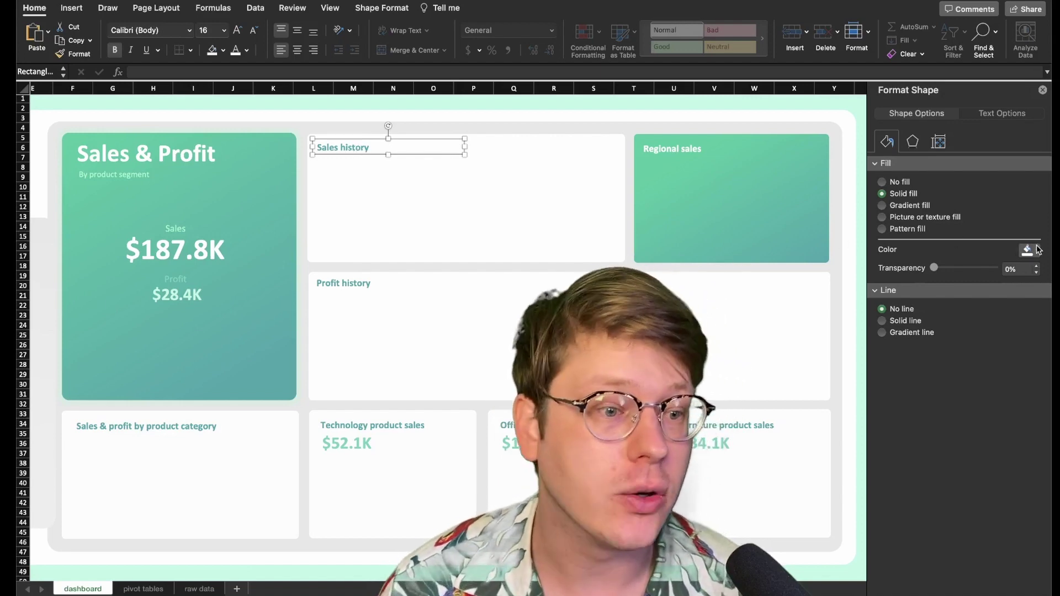
Check the RGB and hex values of the "Sales history" title's font colour.
{"action": "double_click", "coordinate": [365, 147]}
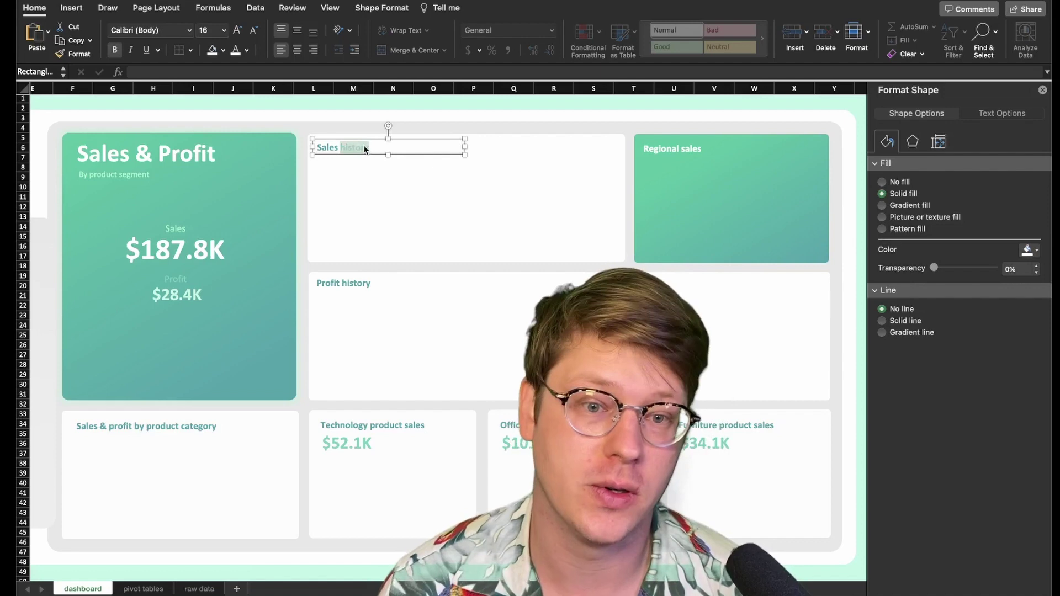
{"action": "left_click", "coordinate": [247, 51]}
{"action": "left_click", "coordinate": [262, 246]}
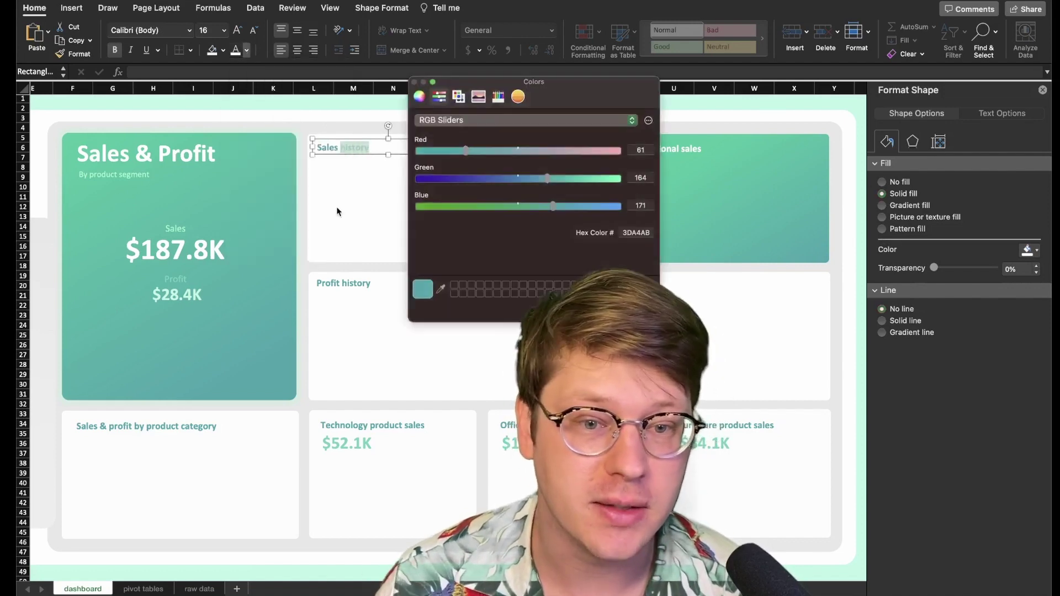
{"action": "left_click_drag", "start_coordinate": [604, 86], "coordinate": [535, 111]}
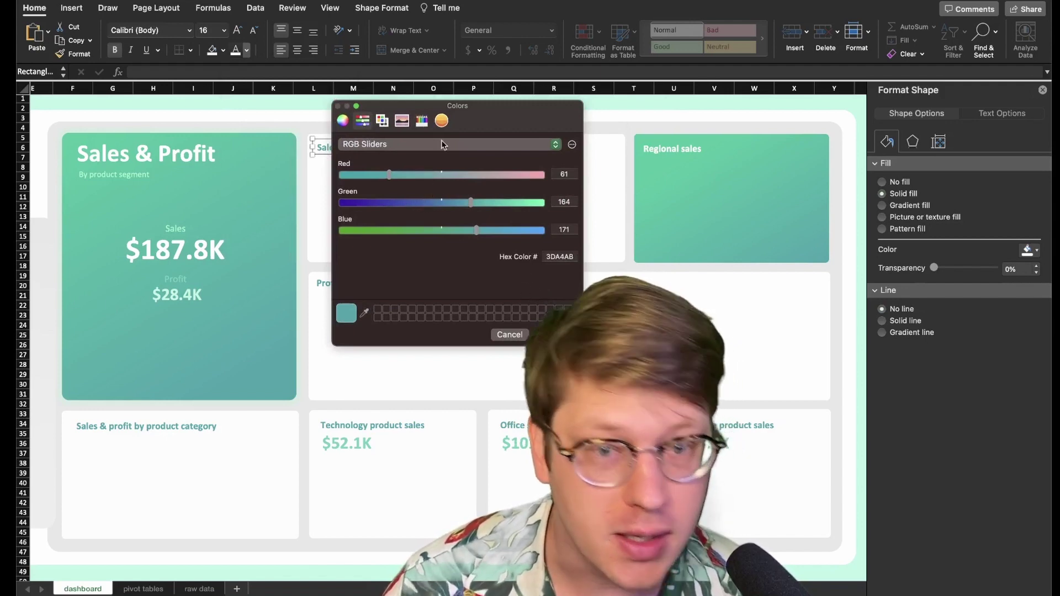
{"action": "left_click_drag", "start_coordinate": [482, 107], "coordinate": [414, 121]}
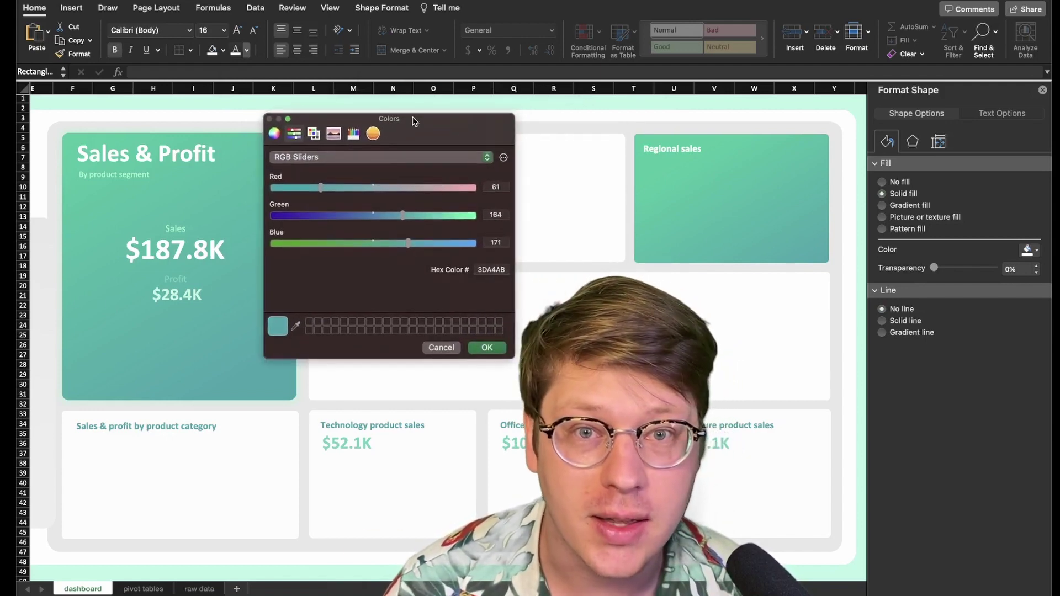
{"action": "left_click", "coordinate": [270, 119]}
Examine the Technology product sales card's heading and figure, including the figure's linked cell and font colour.
{"action": "left_click", "coordinate": [353, 442]}
{"action": "scroll", "coordinate": [364, 436], "scroll_direction": "down", "scroll_amount": 5}
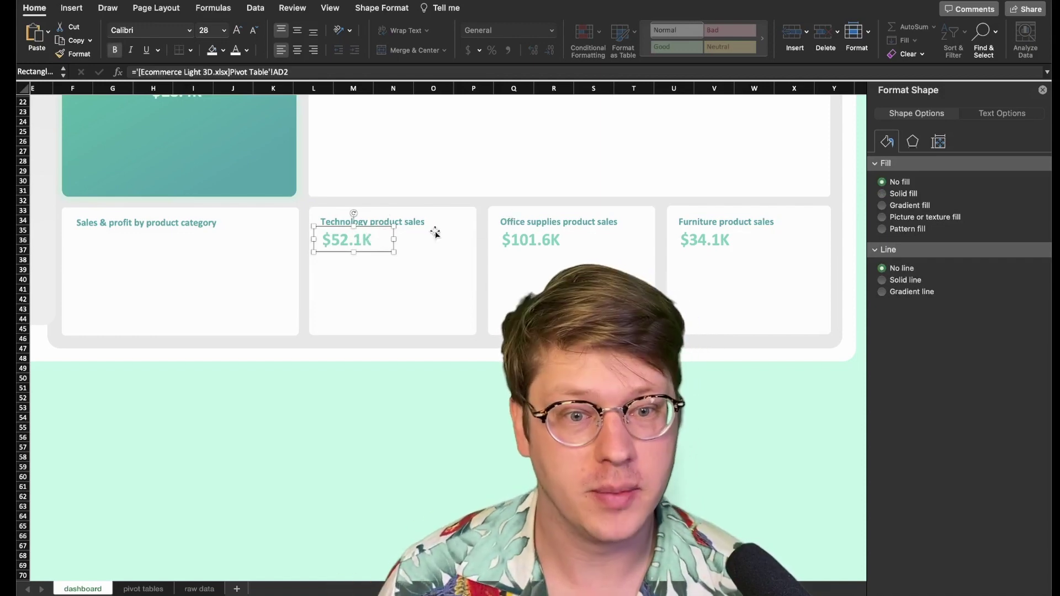
{"action": "left_click", "coordinate": [413, 222]}
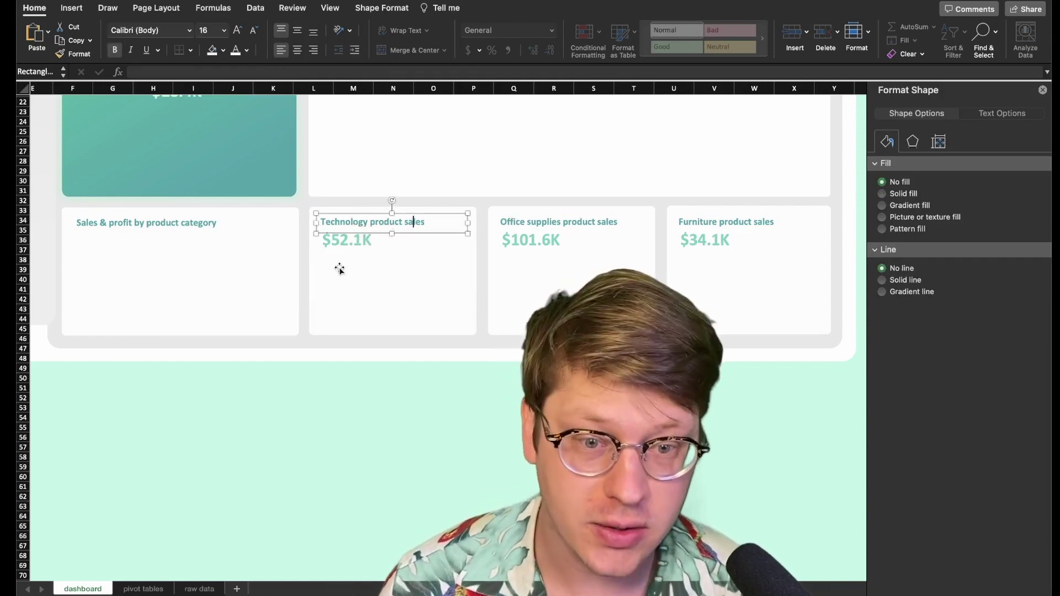
{"action": "left_click", "coordinate": [339, 268]}
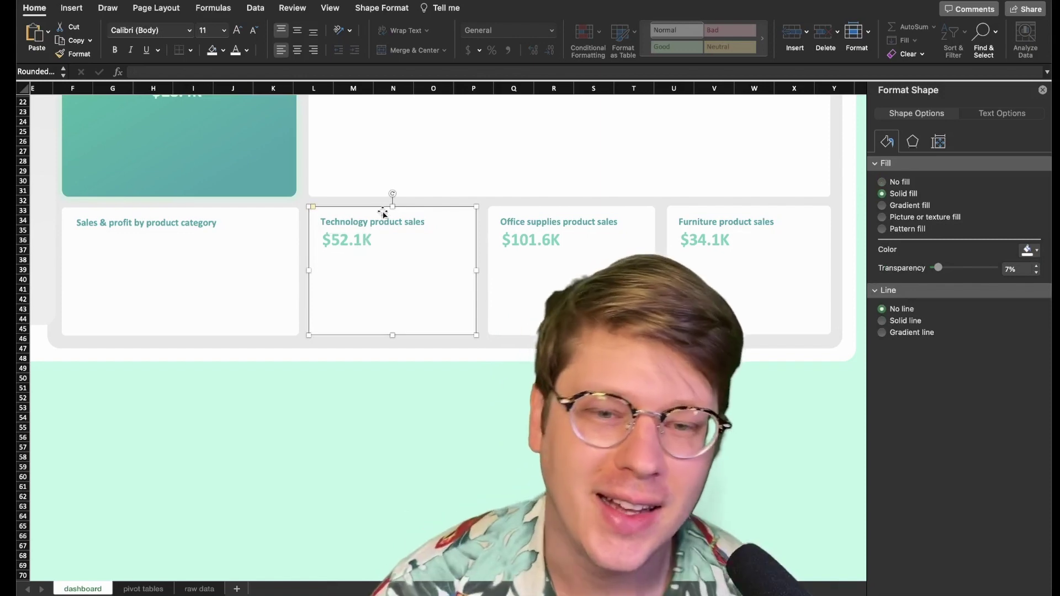
{"action": "left_click", "coordinate": [359, 247]}
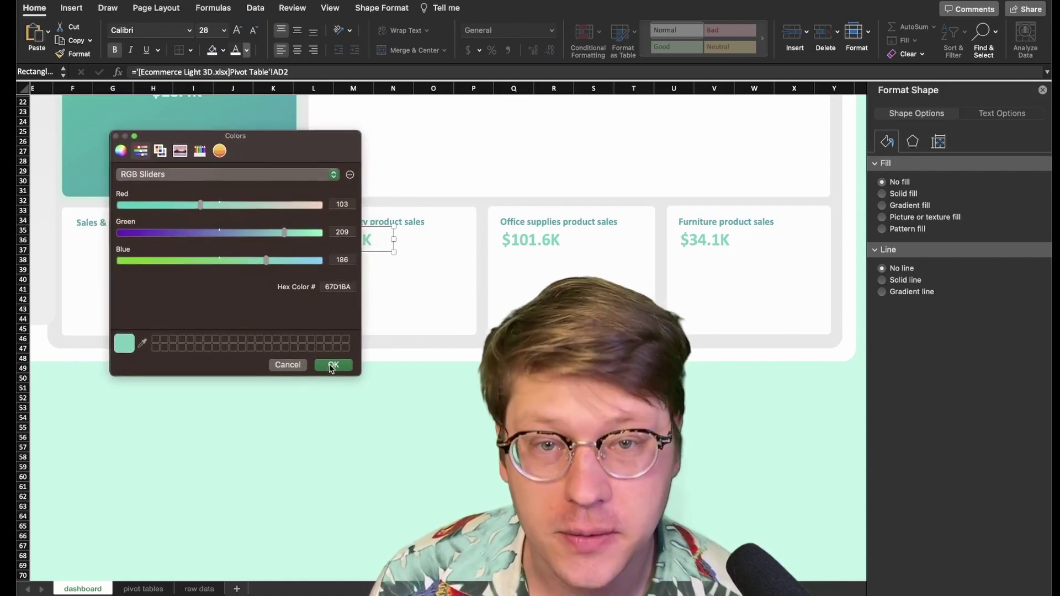
{"action": "left_click", "coordinate": [333, 365]}
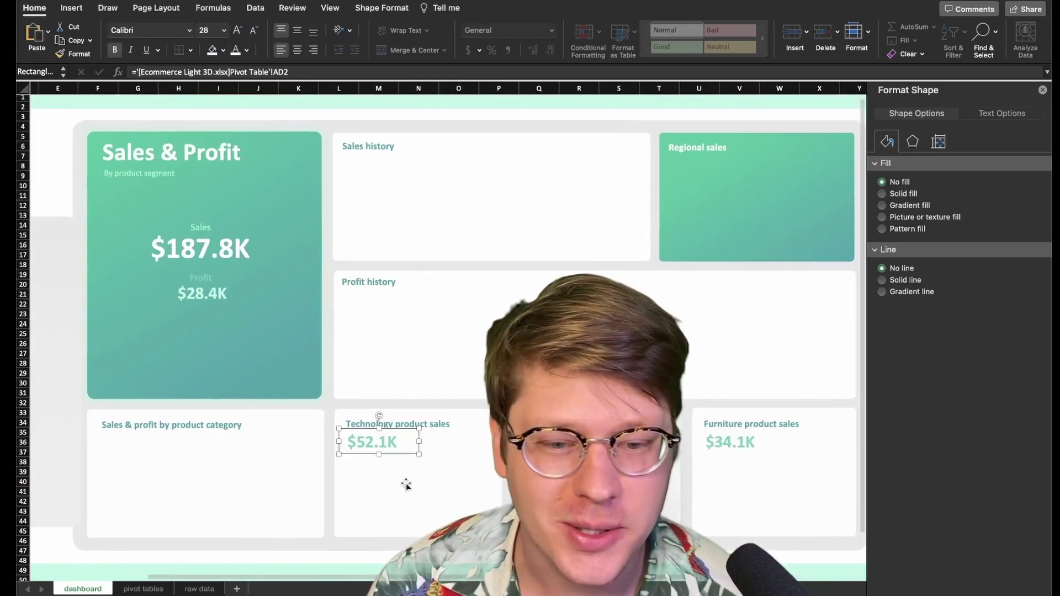
{"action": "left_click", "coordinate": [401, 481]}
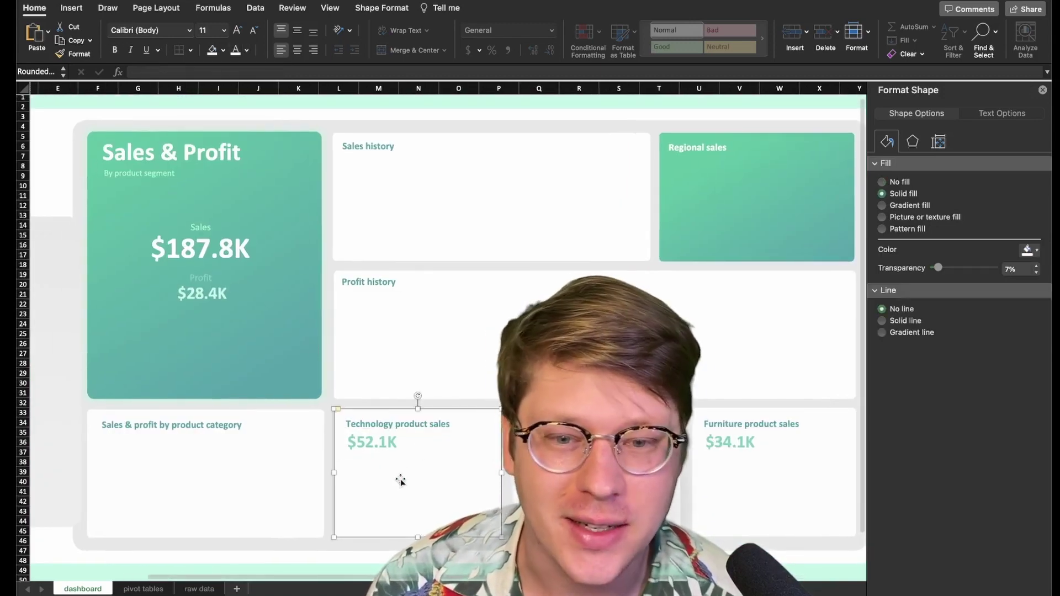
{"action": "scroll", "coordinate": [409, 458], "scroll_direction": "left", "scroll_amount": 5}
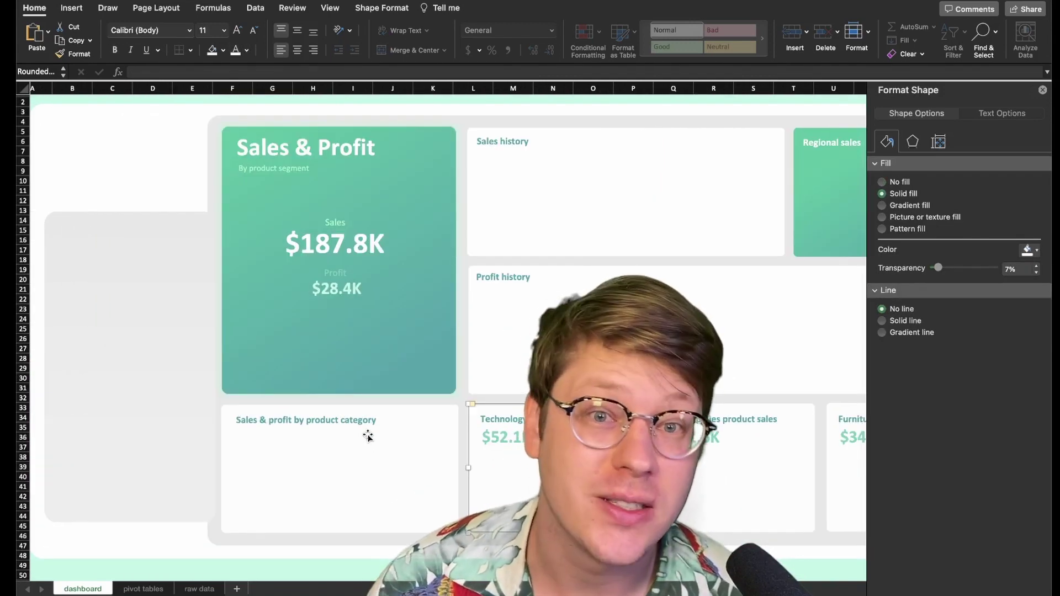
{"action": "scroll", "coordinate": [369, 435], "scroll_direction": "right", "scroll_amount": 2}
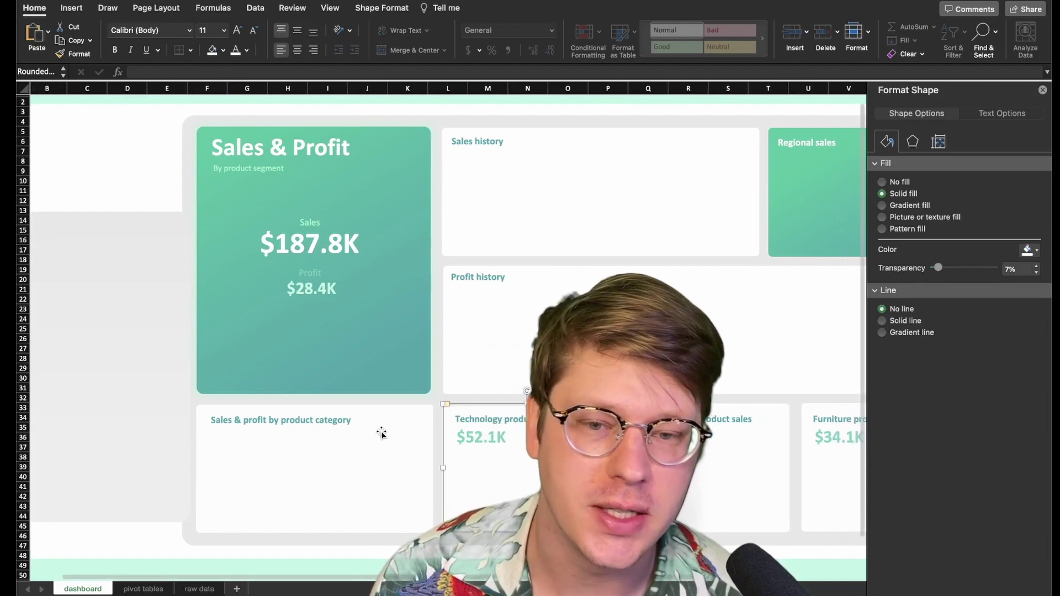
{"action": "scroll", "coordinate": [370, 435], "scroll_direction": "left", "scroll_amount": 3}
Review the monthly sales pivot table and the columns of the raw data table behind it.
{"action": "key", "text": "ctrl+Page_Down"}
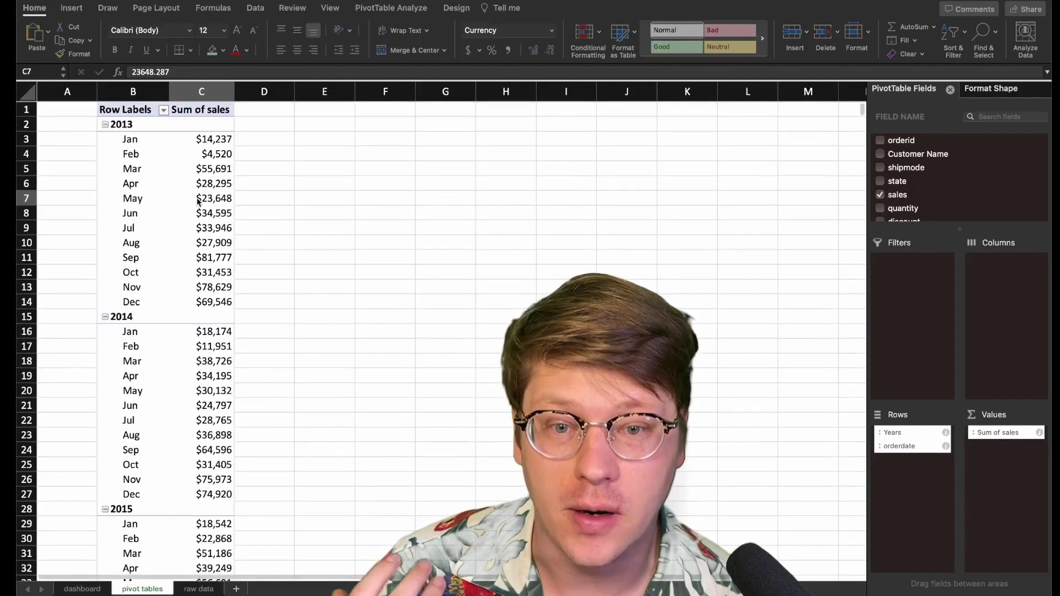
{"action": "left_click", "coordinate": [339, 443]}
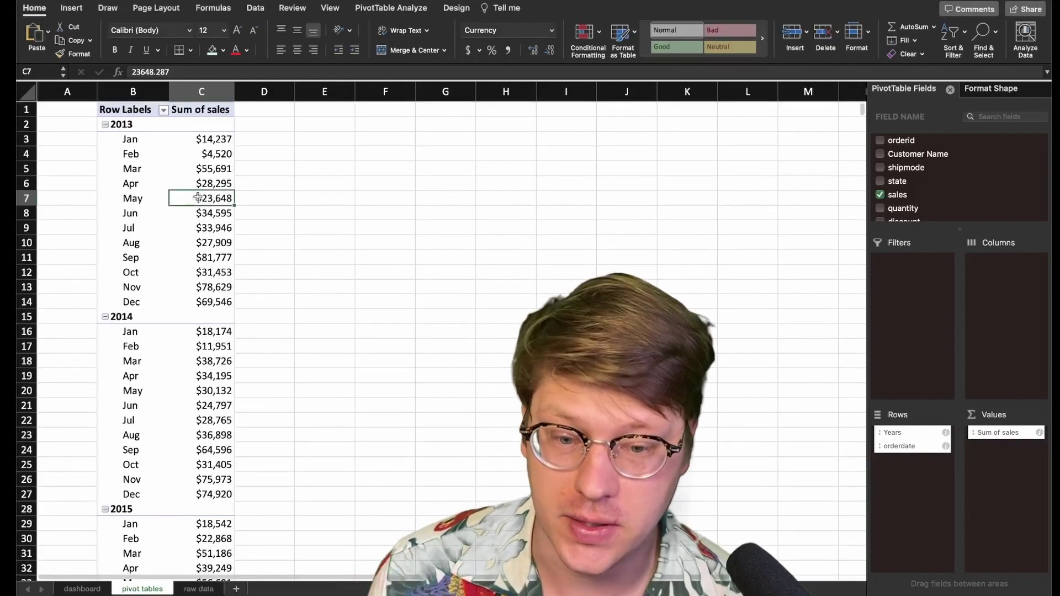
{"action": "left_click", "coordinate": [203, 588]}
{"action": "scroll", "coordinate": [396, 301], "scroll_direction": "right", "scroll_amount": 5}
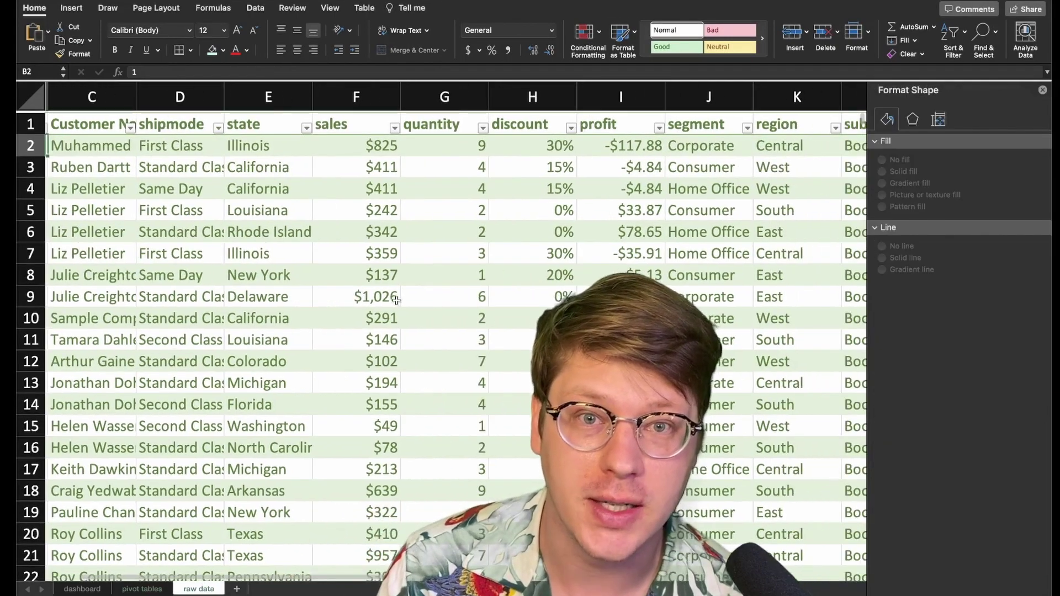
{"action": "scroll", "coordinate": [396, 302], "scroll_direction": "left", "scroll_amount": 6}
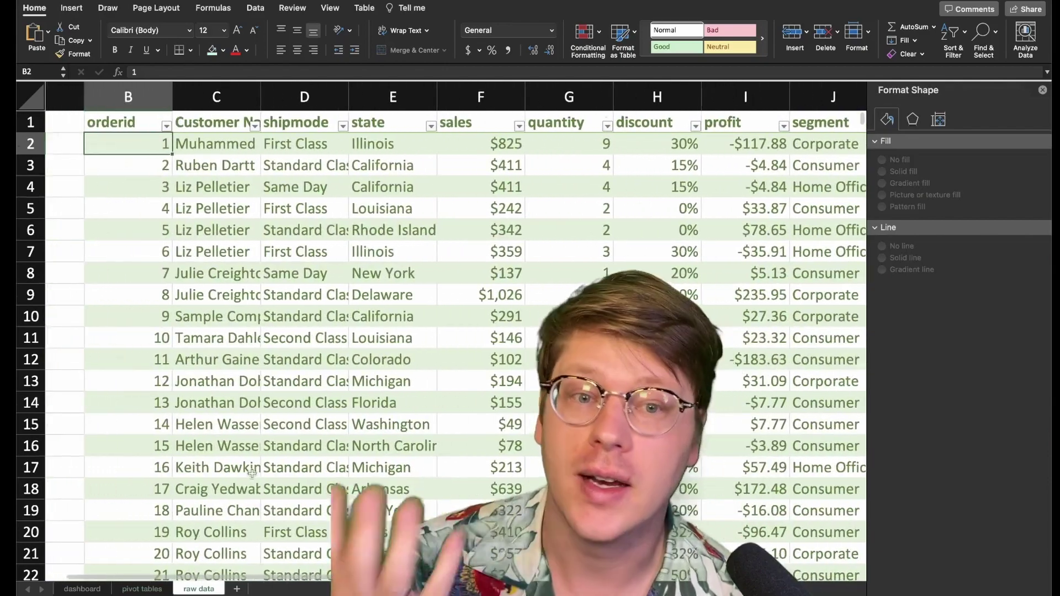
{"action": "scroll", "coordinate": [251, 474], "scroll_direction": "down", "scroll_amount": 2}
{"action": "scroll", "coordinate": [251, 473], "scroll_direction": "down", "scroll_amount": 3}
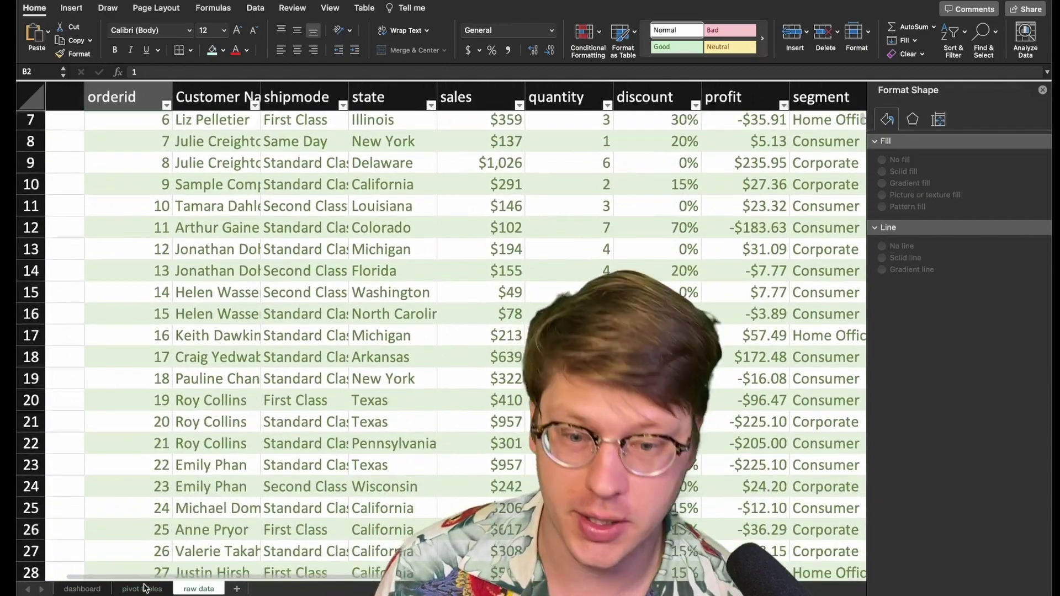
Insert a PivotChart from the monthly sales pivot table and place it beside the table's upper rows.
{"action": "left_click", "coordinate": [142, 588]}
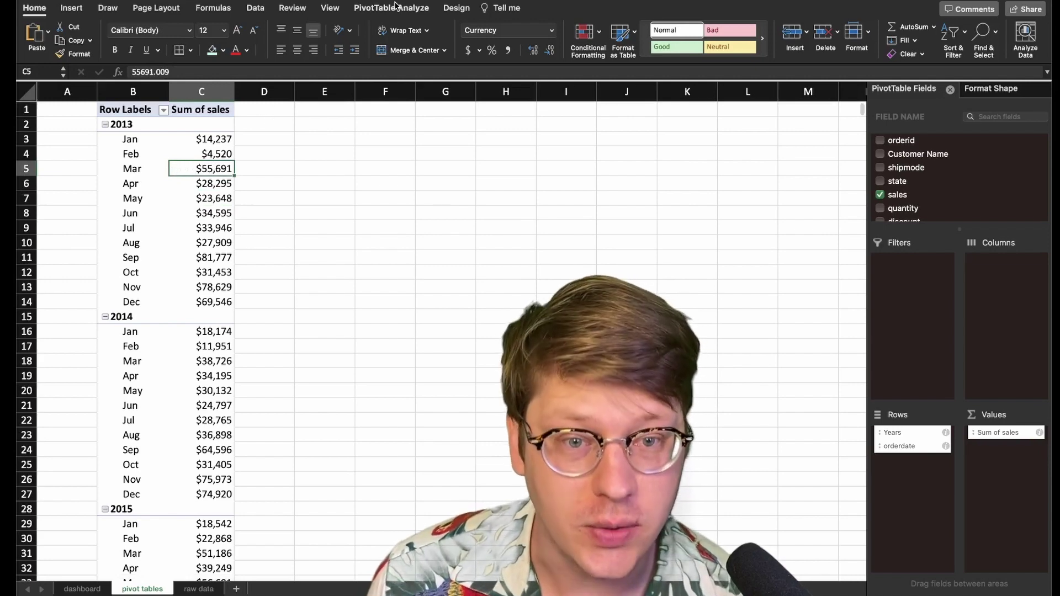
{"action": "left_click", "coordinate": [72, 8]}
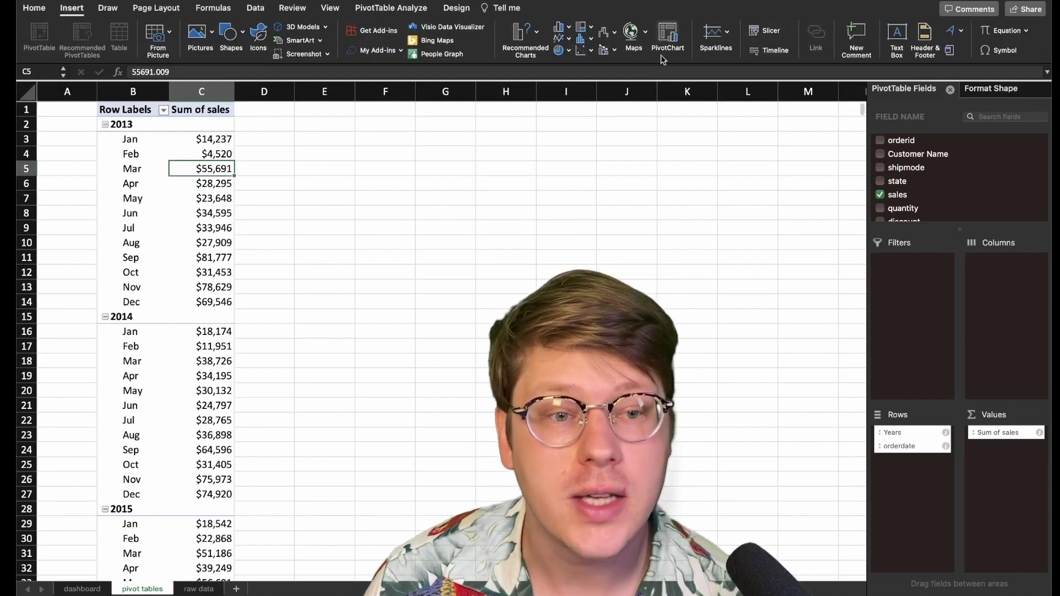
{"action": "left_click", "coordinate": [665, 42]}
{"action": "left_click_drag", "start_coordinate": [416, 244], "coordinate": [405, 131]}
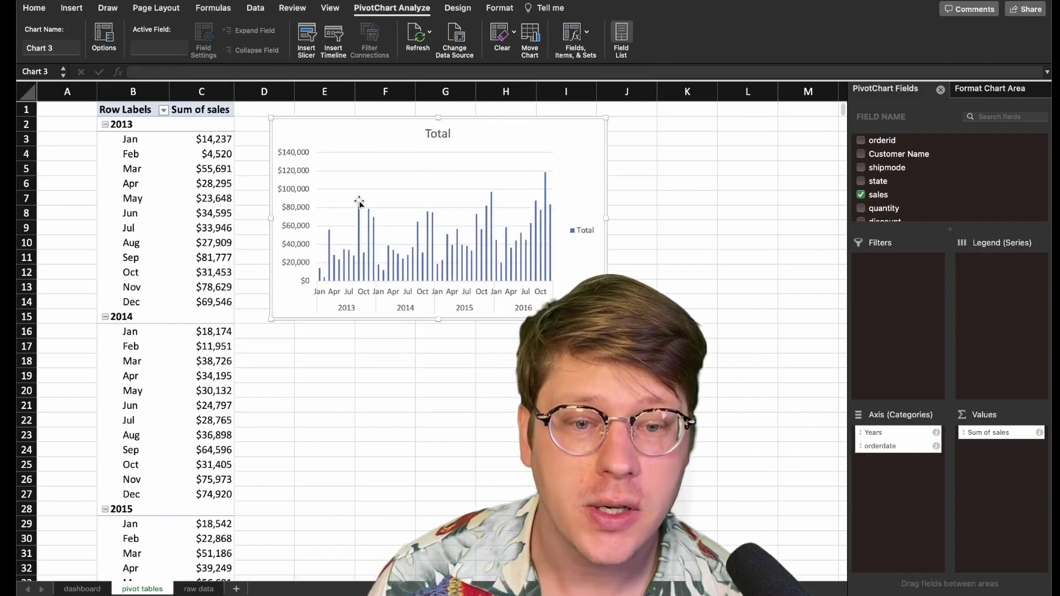
Change the monthly sales chart to a line chart with markers and move it onto the dashboard's Sales history card.
{"action": "left_click", "coordinate": [359, 224]}
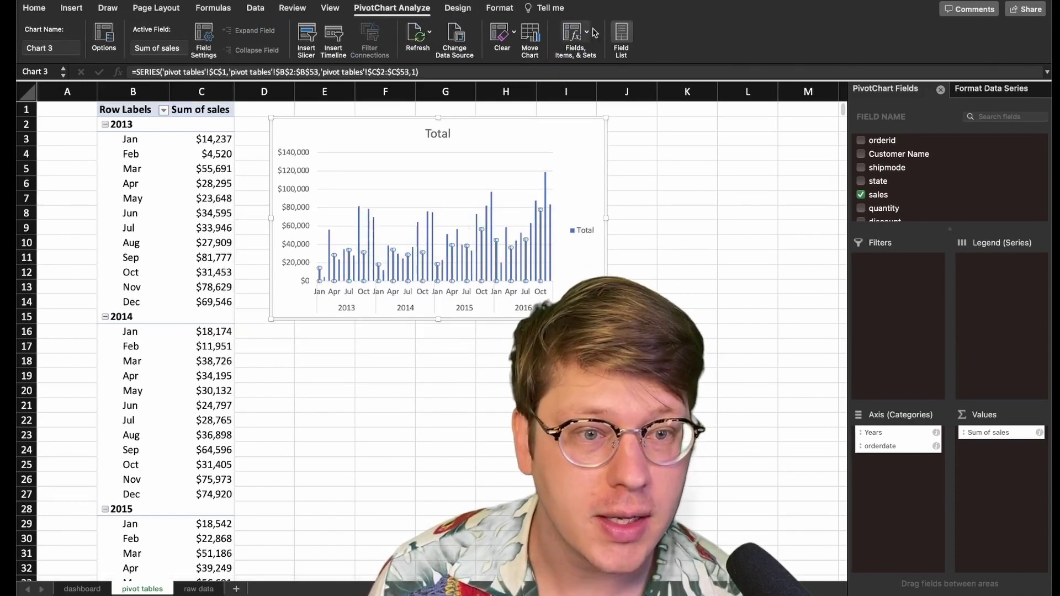
{"action": "left_click", "coordinate": [457, 8]}
{"action": "left_click", "coordinate": [752, 32]}
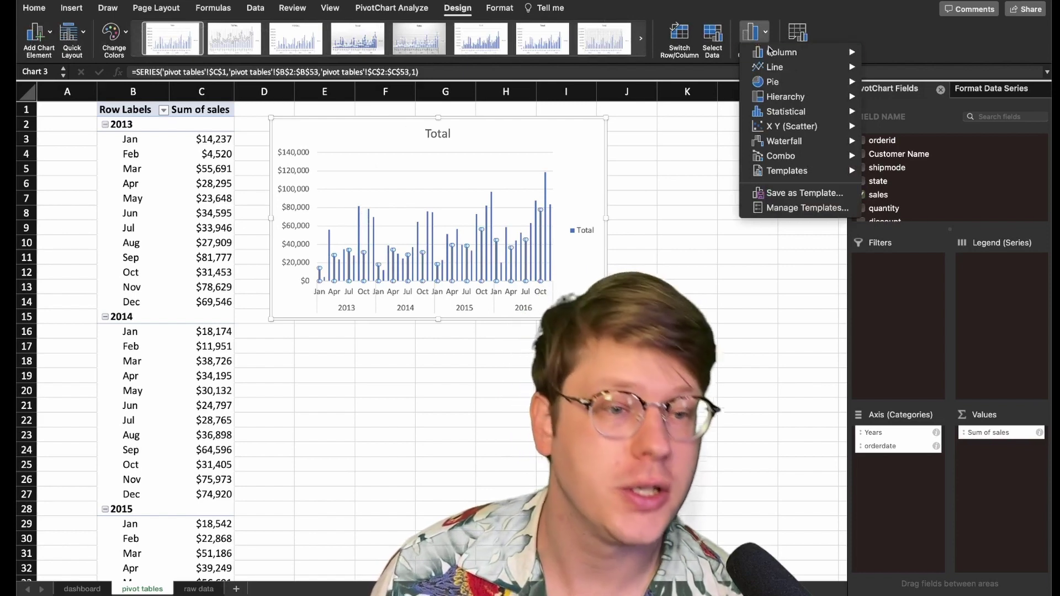
{"action": "mouse_move", "coordinate": [802, 67]}
{"action": "left_click", "coordinate": [566, 174]}
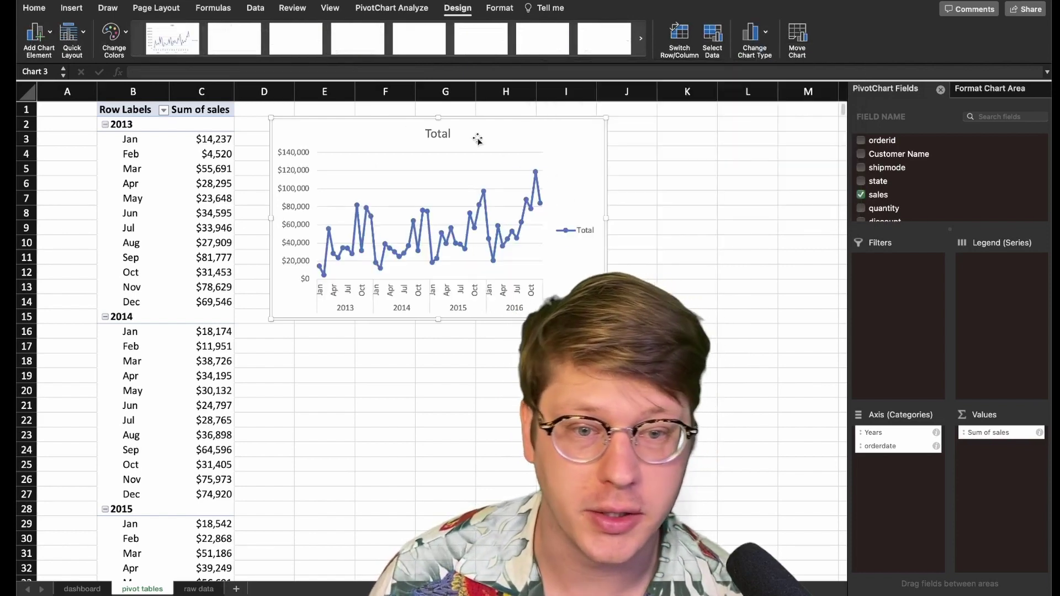
{"action": "left_click_drag", "start_coordinate": [495, 128], "coordinate": [485, 155]}
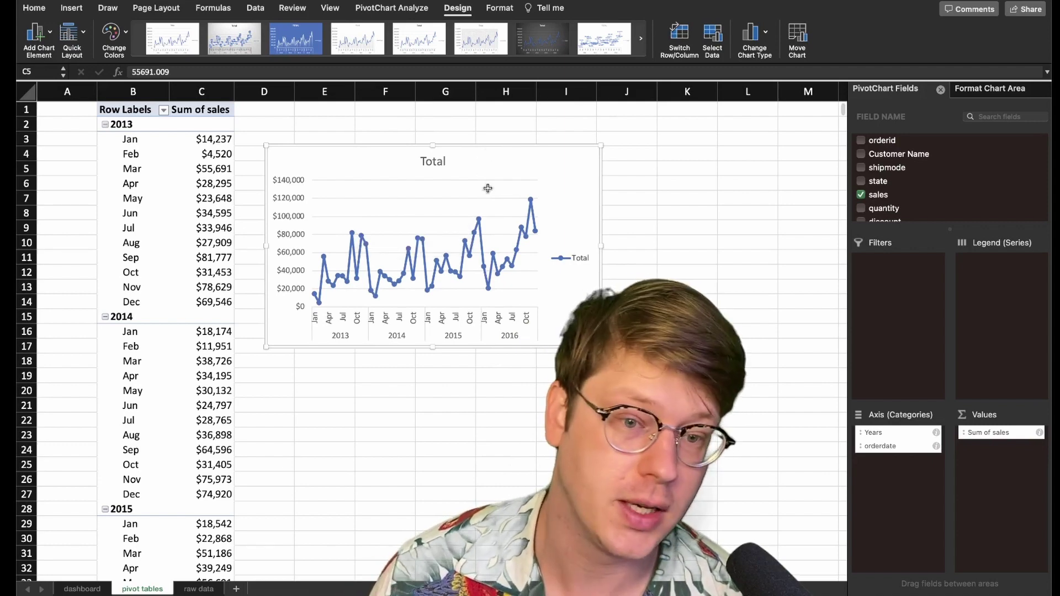
{"action": "key", "text": "Delete"}
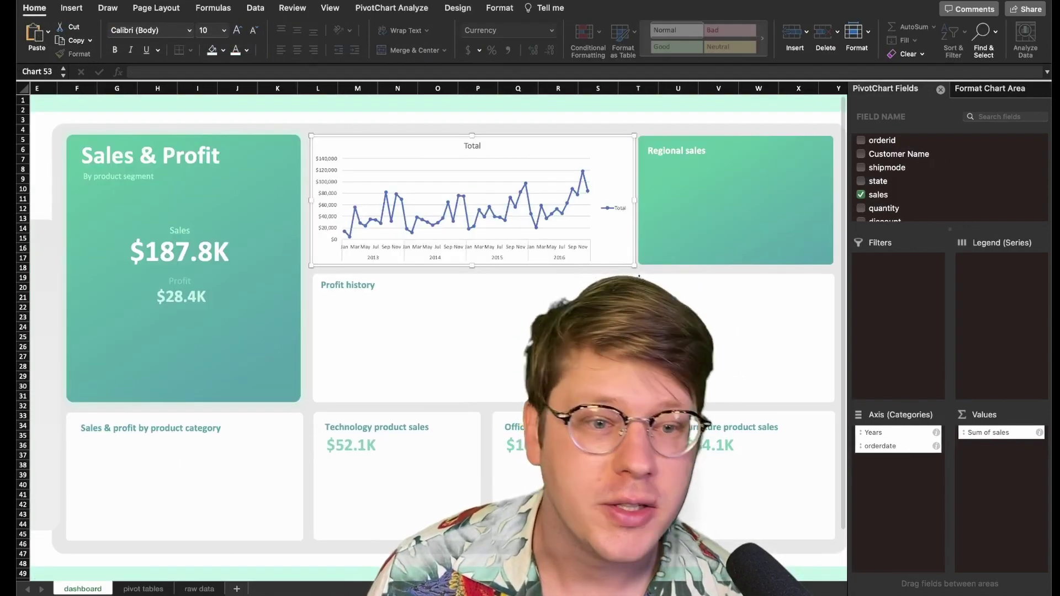
Remove the legend and the "Total" title from the sales chart on the dashboard.
{"action": "left_click", "coordinate": [623, 208]}
{"action": "left_click", "coordinate": [567, 183]}
{"action": "key", "text": "Delete"}
{"action": "left_click", "coordinate": [474, 145]}
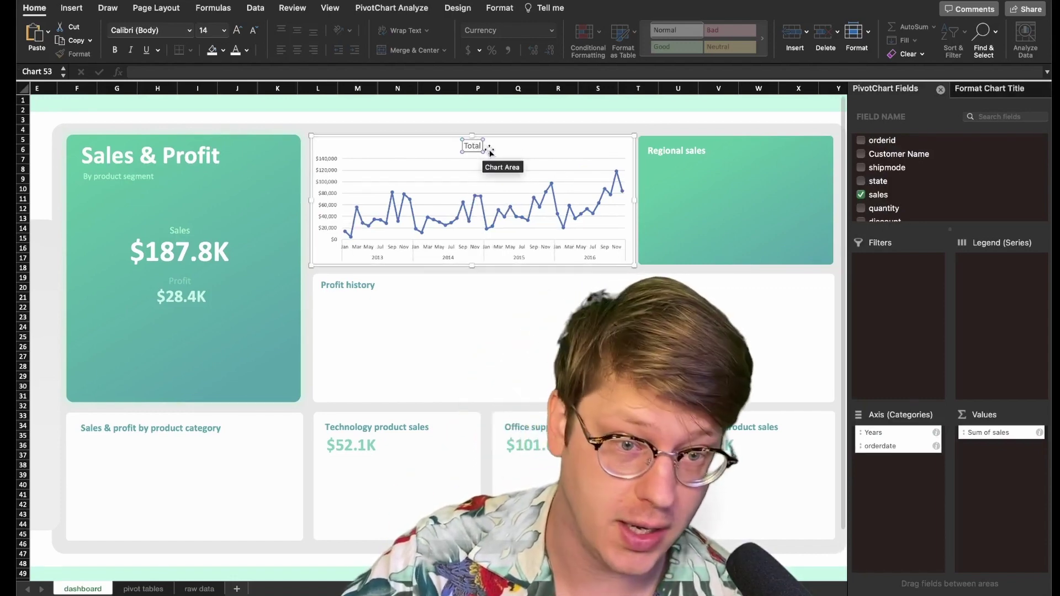
{"action": "key", "text": "Delete"}
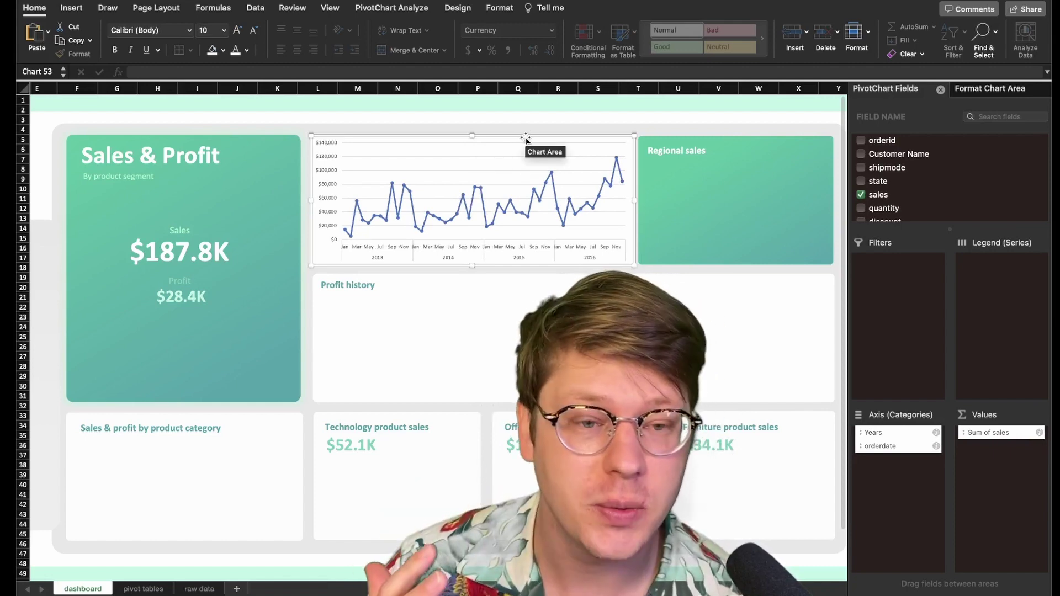
Set the sales chart area to no fill and no border line, and shrink its height to fit below the "Sales history" title.
{"action": "left_click", "coordinate": [990, 88]}
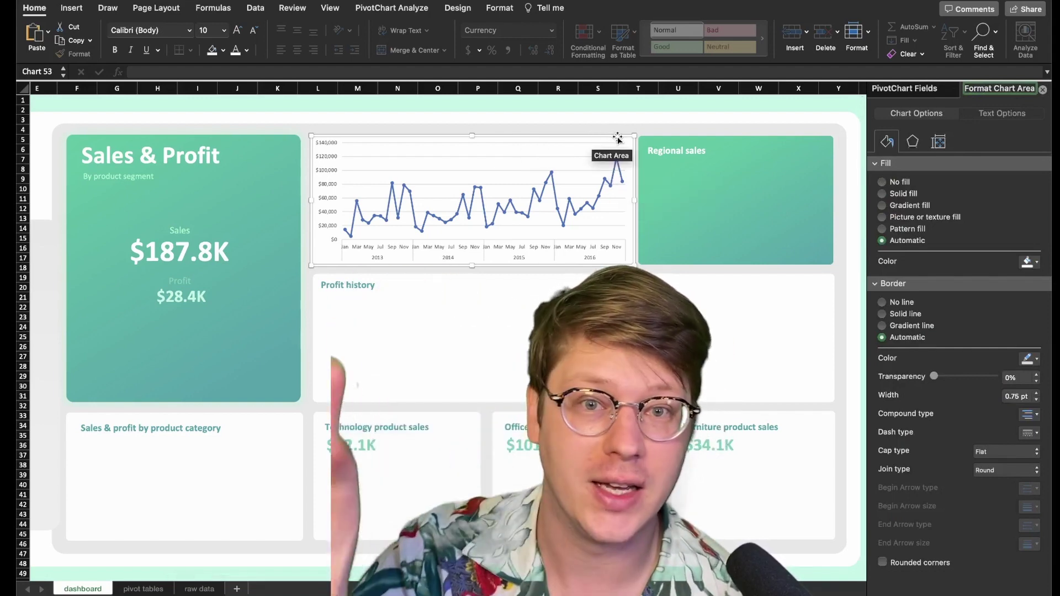
{"action": "left_click", "coordinate": [899, 182]}
{"action": "left_click", "coordinate": [900, 280]}
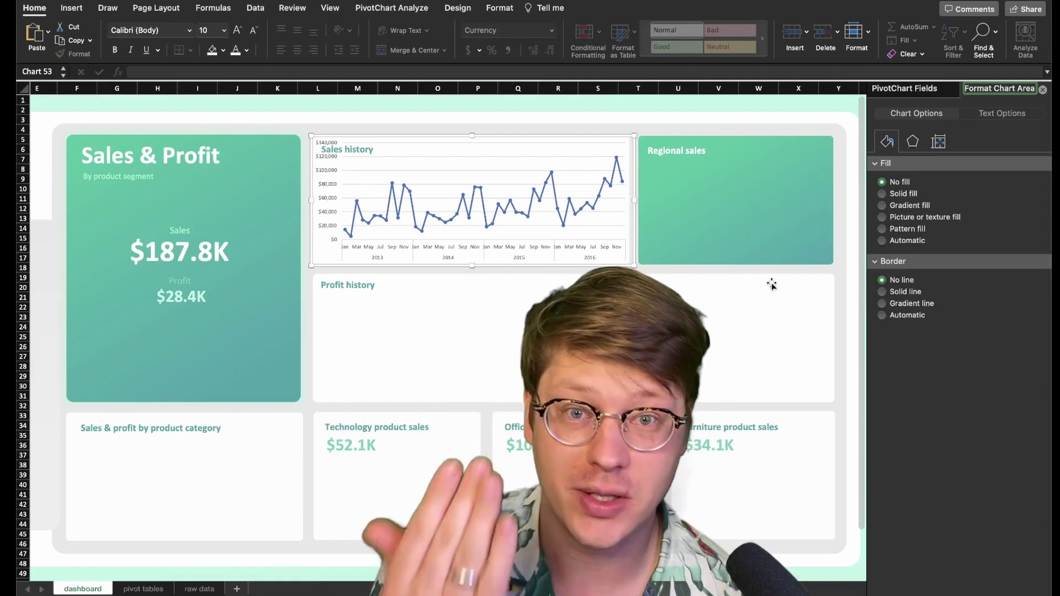
{"action": "left_click_drag", "start_coordinate": [475, 138], "coordinate": [474, 157]}
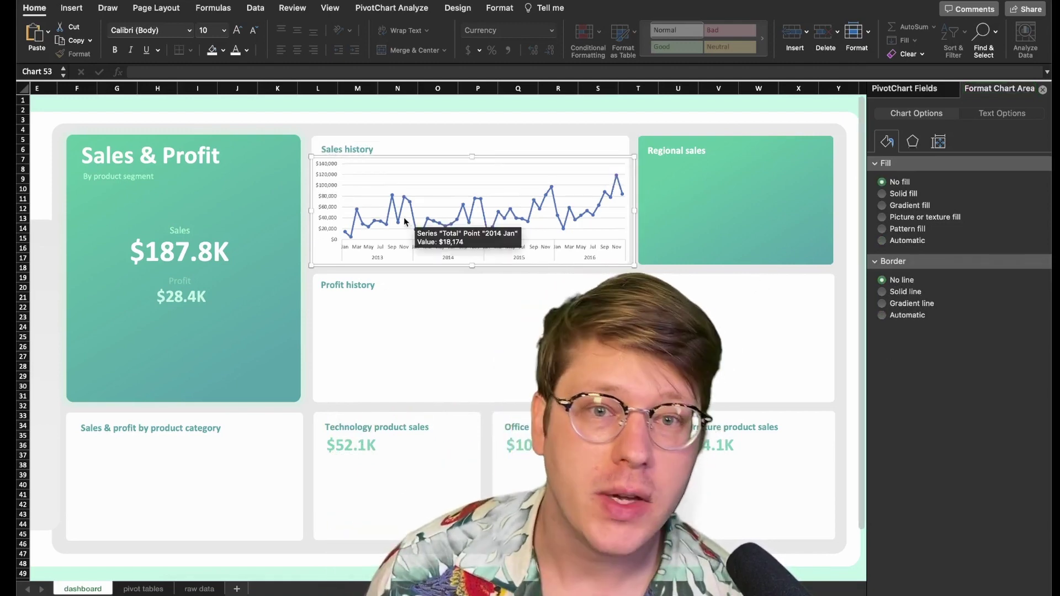
Reduce the font size of the sales chart's horizontal axis labels to 7.
{"action": "left_click", "coordinate": [362, 250]}
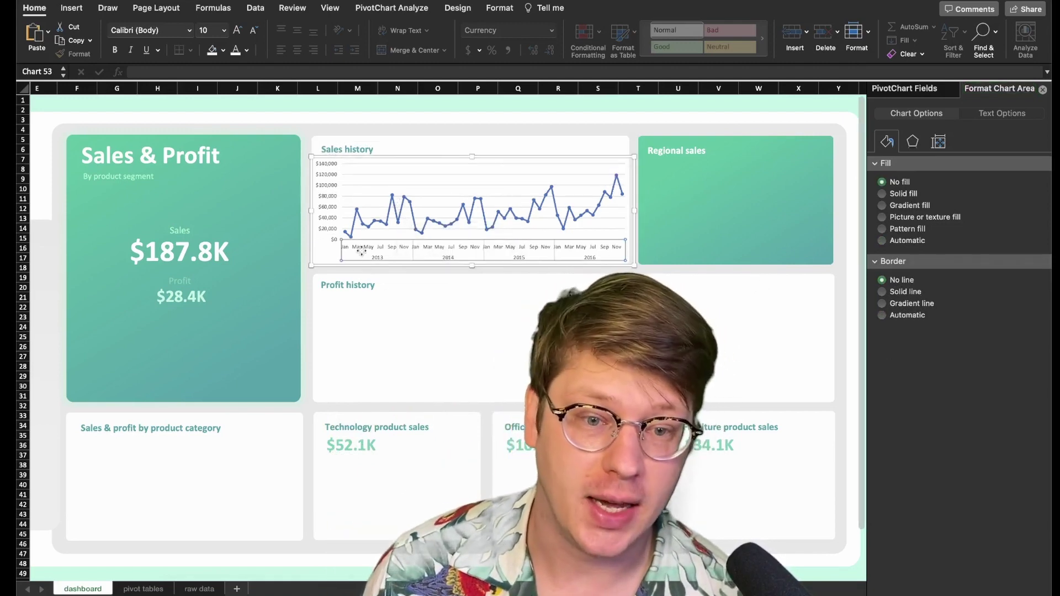
{"action": "left_click", "coordinate": [255, 35]}
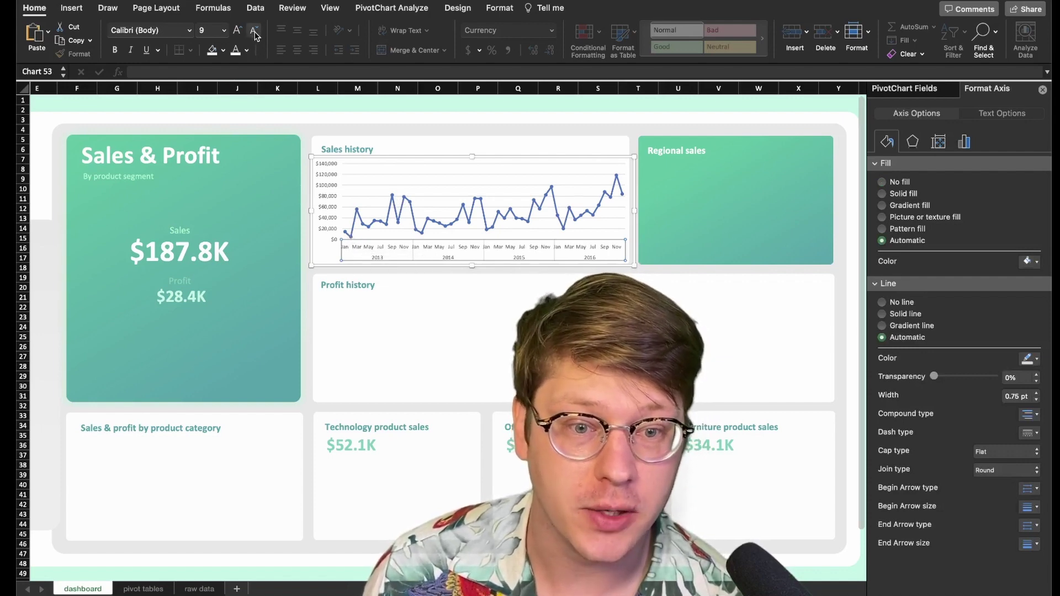
{"action": "left_click", "coordinate": [254, 35]}
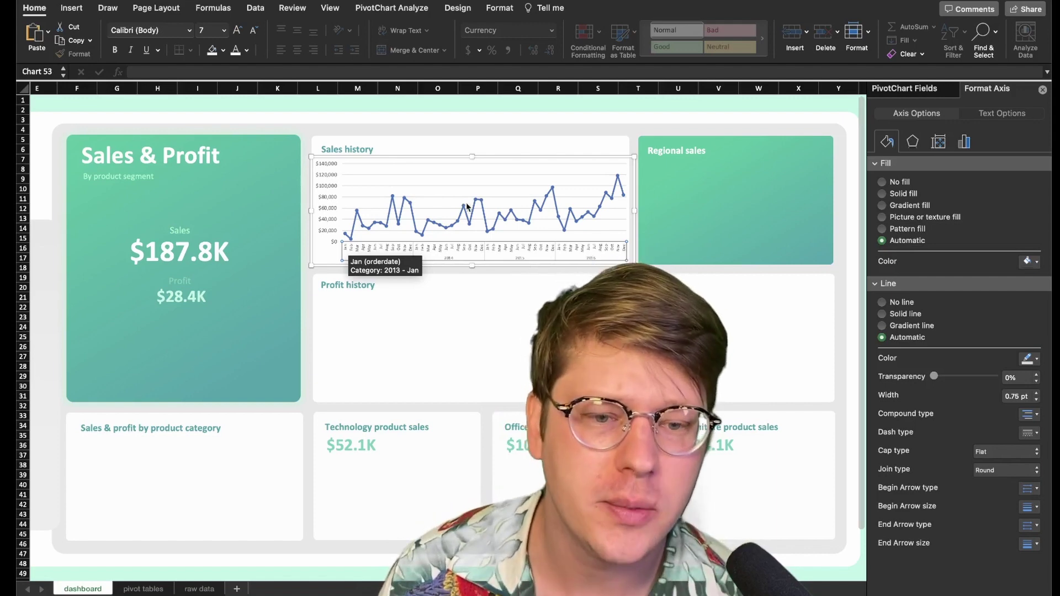
Add data labels above the points of the sales chart's line.
{"action": "mouse_move", "coordinate": [462, 204]}
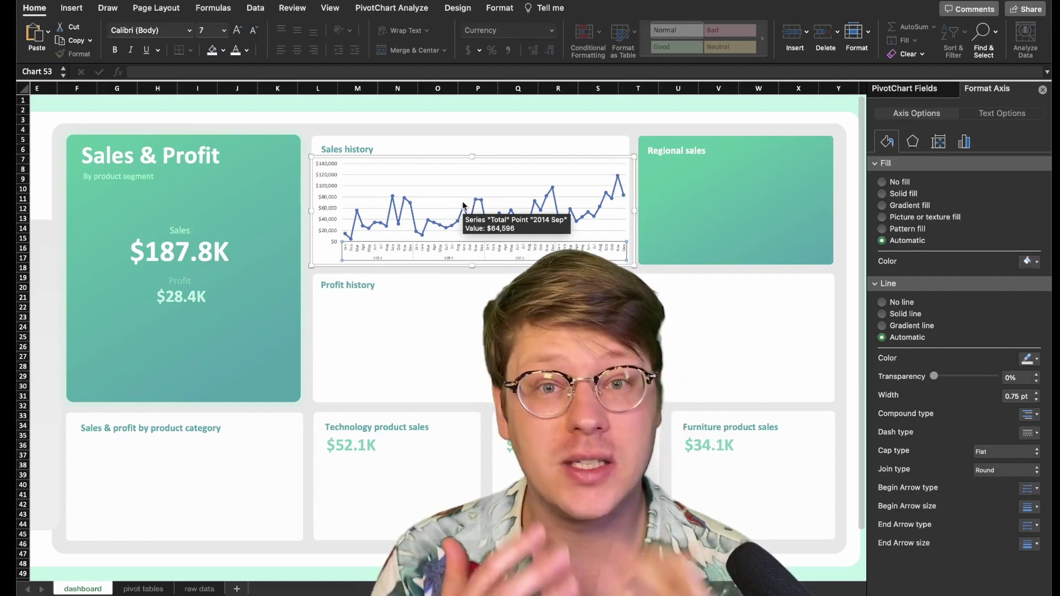
{"action": "left_click", "coordinate": [463, 204]}
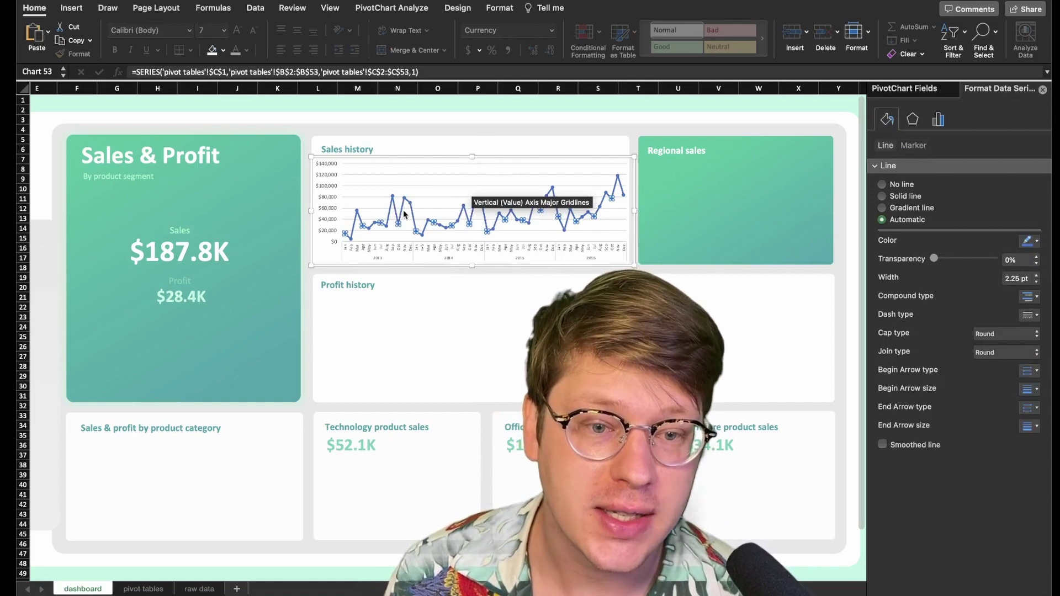
{"action": "left_click", "coordinate": [459, 7]}
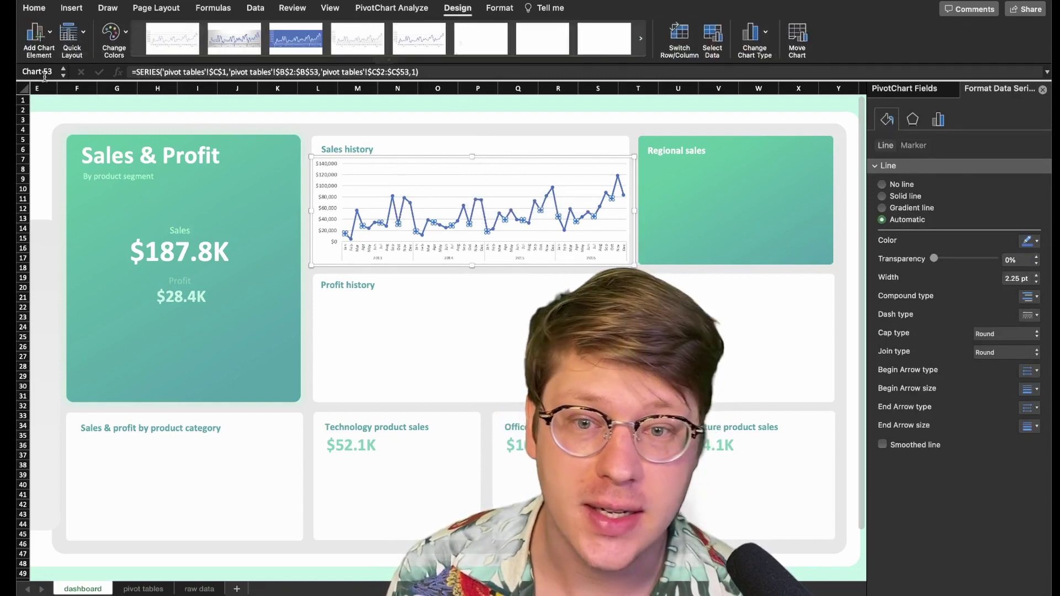
{"action": "left_click", "coordinate": [42, 40]}
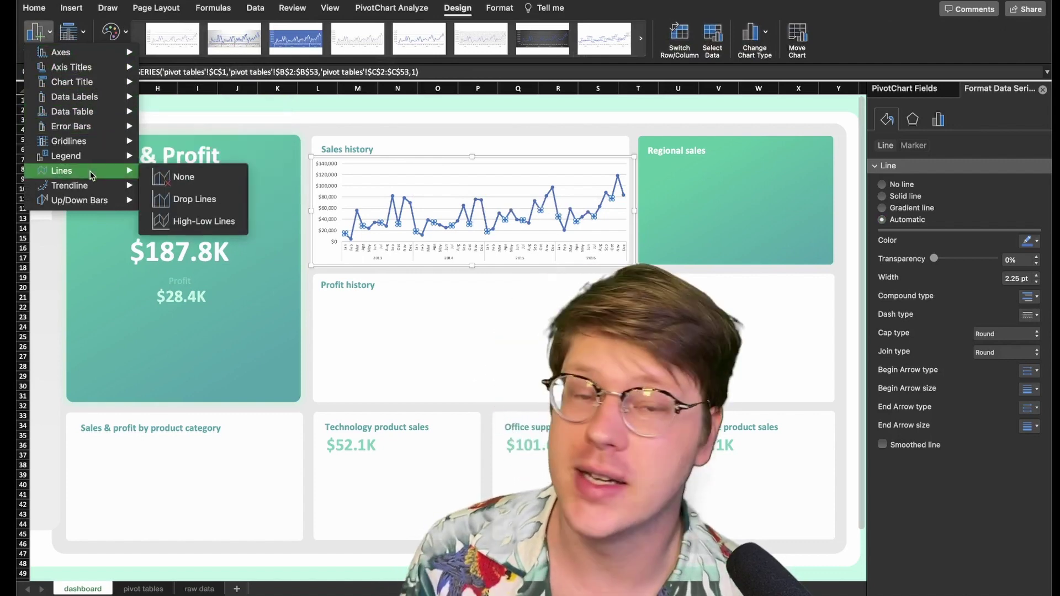
{"action": "mouse_move", "coordinate": [92, 157]}
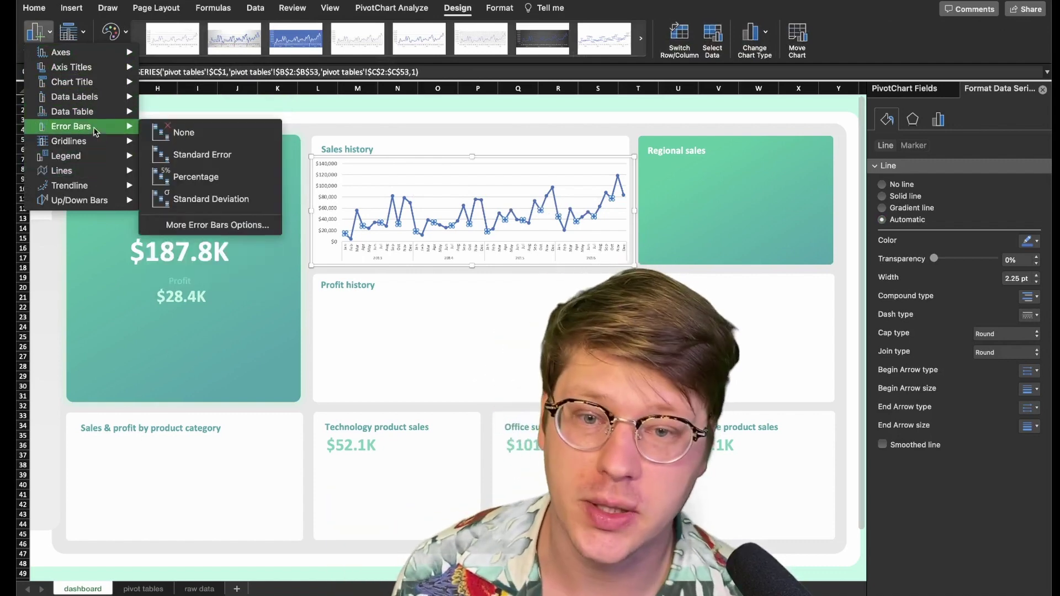
{"action": "mouse_move", "coordinate": [96, 105]}
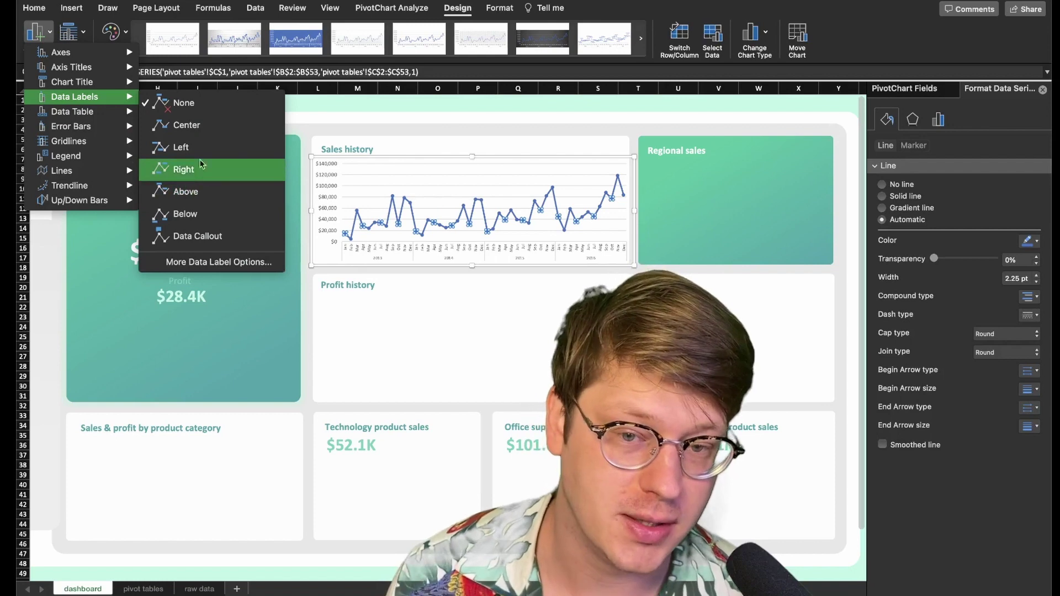
{"action": "left_click", "coordinate": [210, 189]}
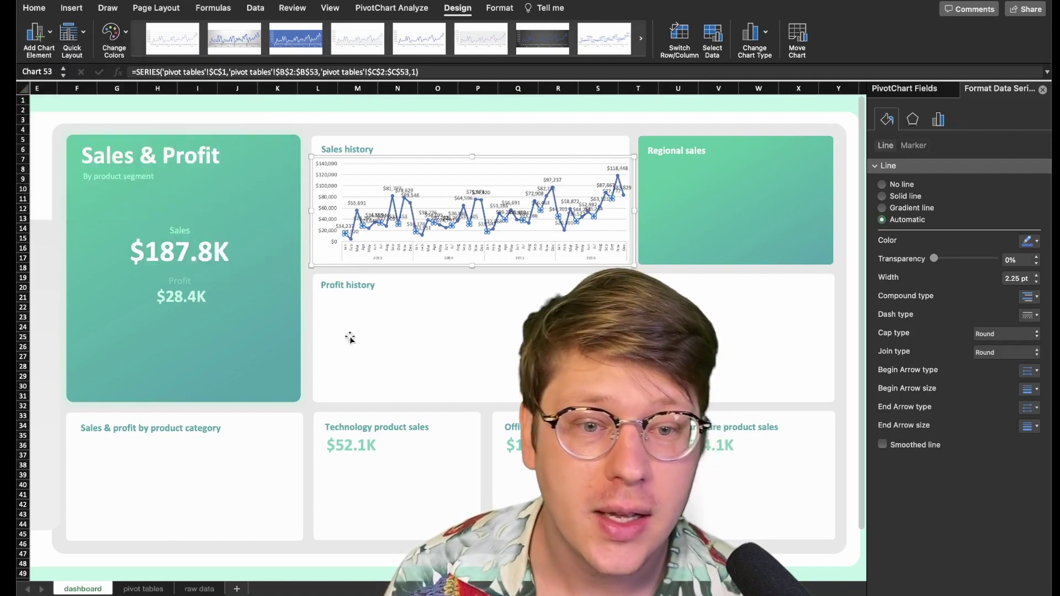
Try a smaller font size on the sales chart's data labels and delete the labels.
{"action": "left_click", "coordinate": [392, 193]}
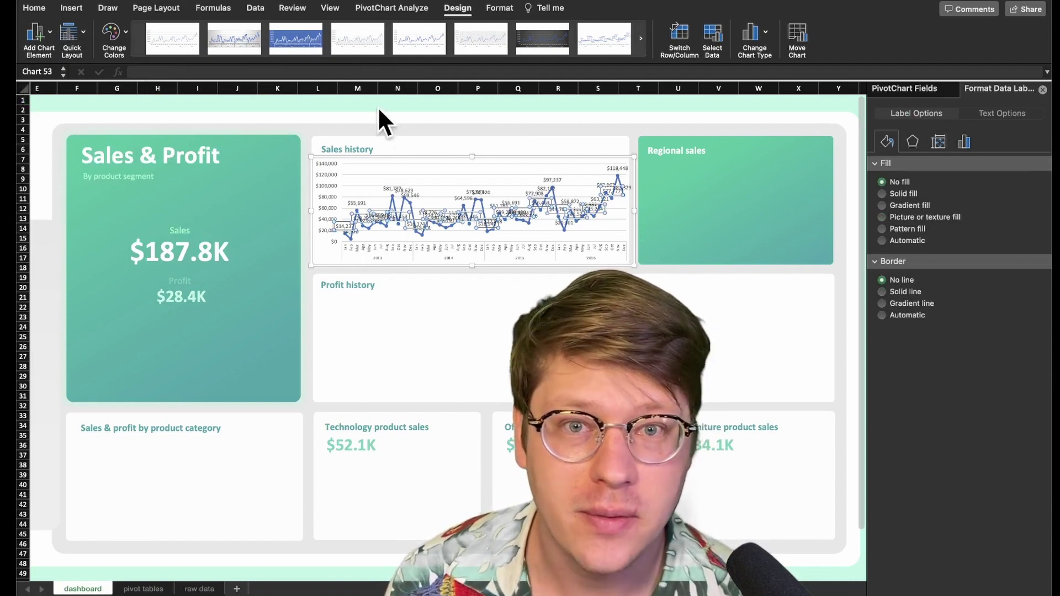
{"action": "left_click", "coordinate": [34, 8]}
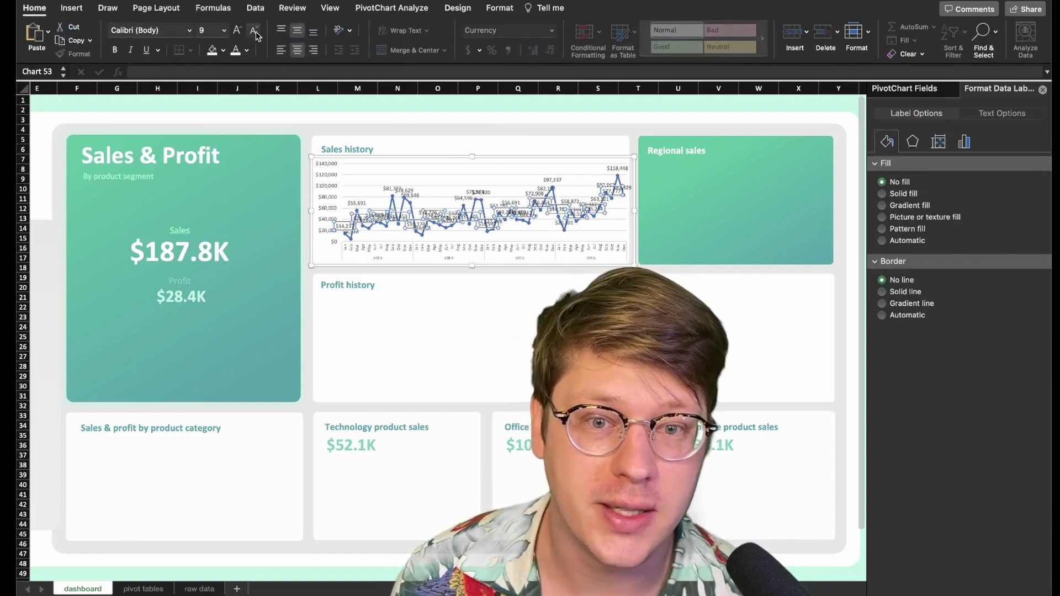
{"action": "left_click", "coordinate": [253, 33]}
{"action": "left_click", "coordinate": [252, 33]}
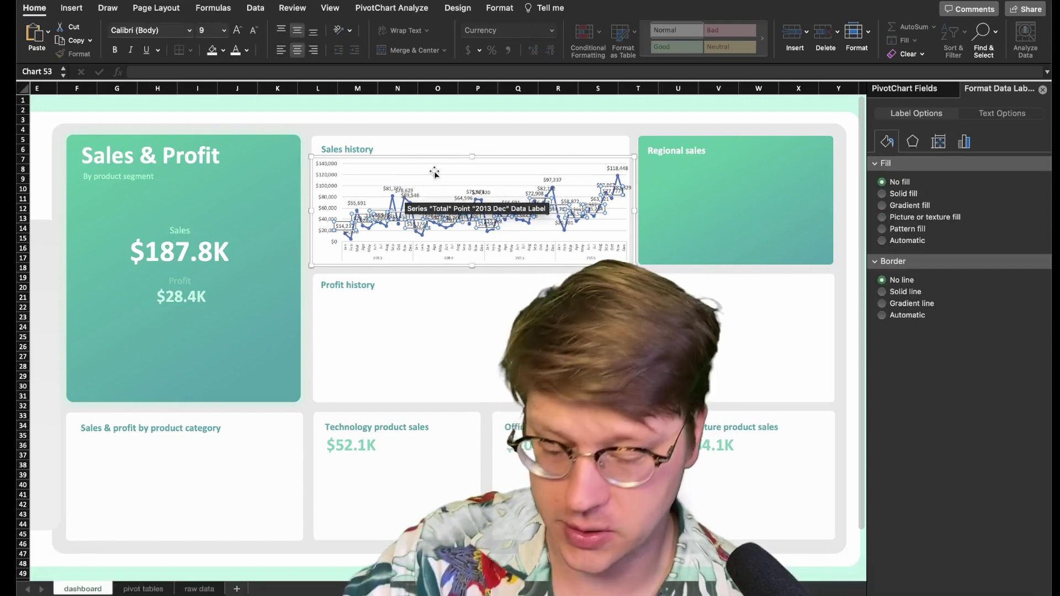
{"action": "key", "text": "Delete"}
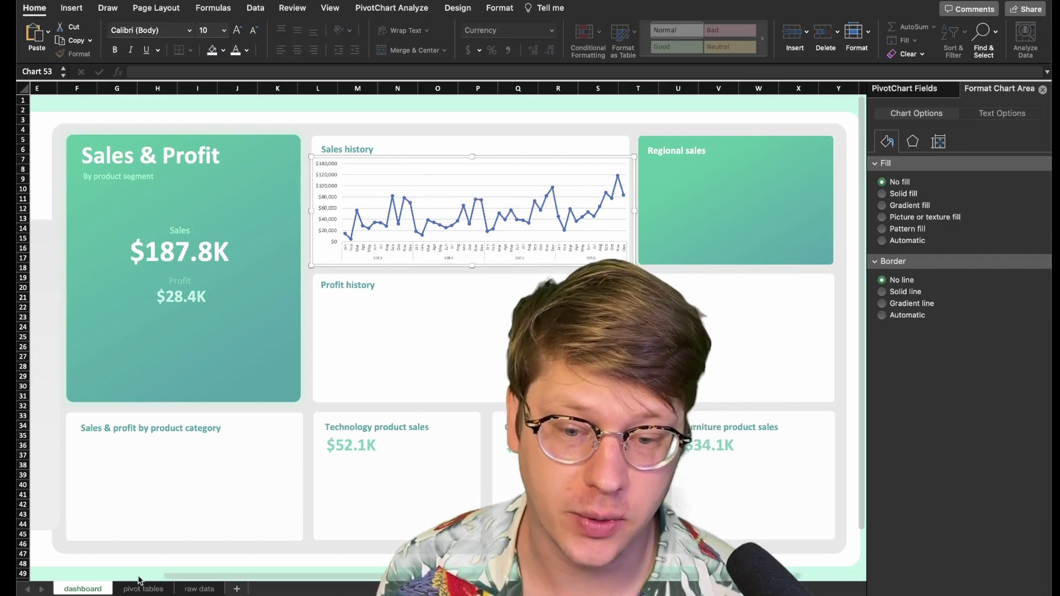
Open the number format settings of the Sum of sales field on the pivot tables sheet and choose the Custom category.
{"action": "left_click", "coordinate": [152, 587]}
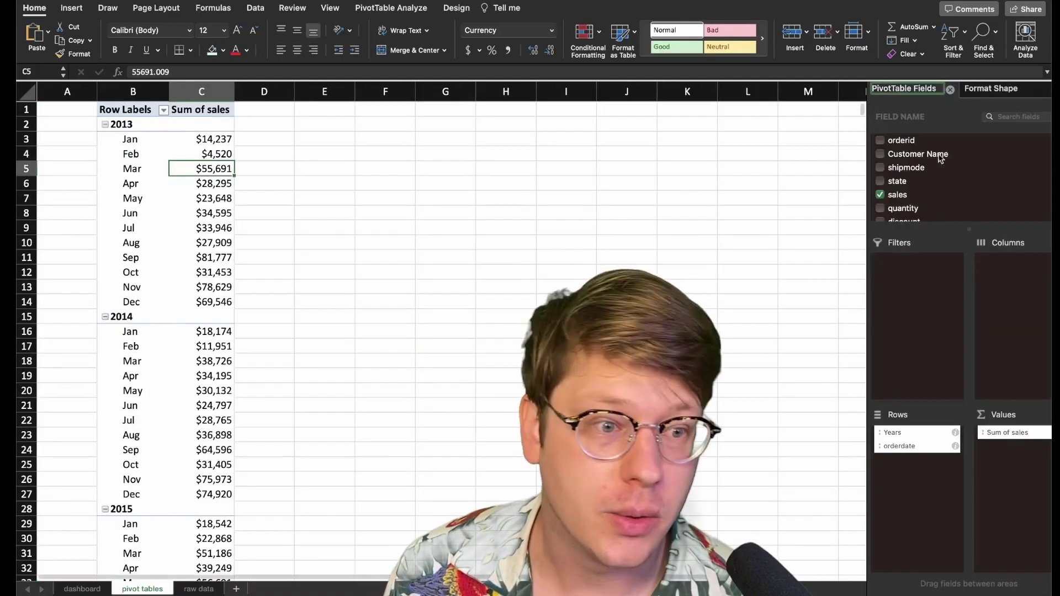
{"action": "left_click", "coordinate": [1017, 434]}
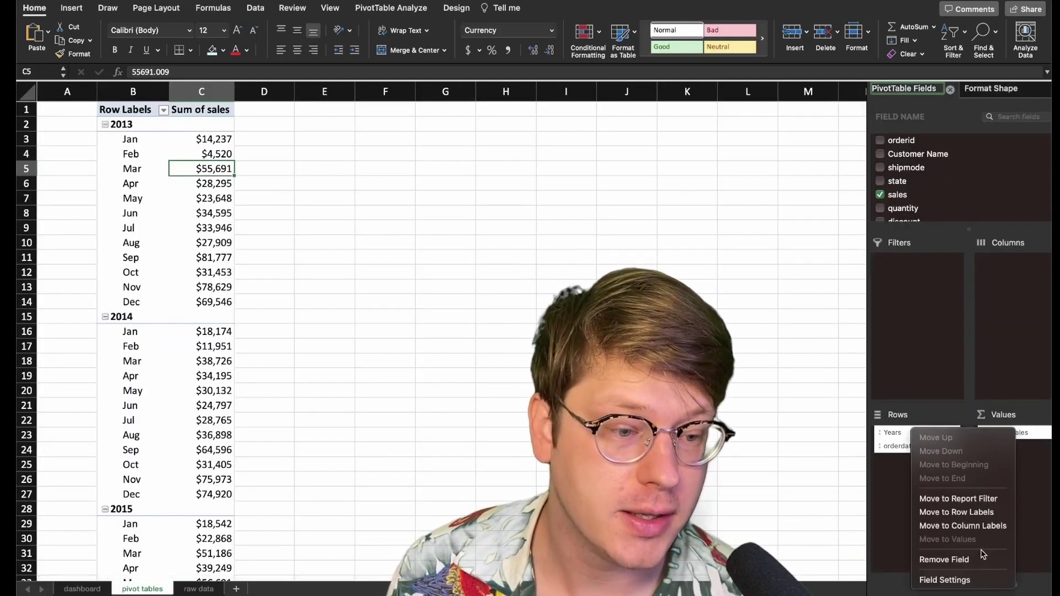
{"action": "left_click", "coordinate": [969, 578]}
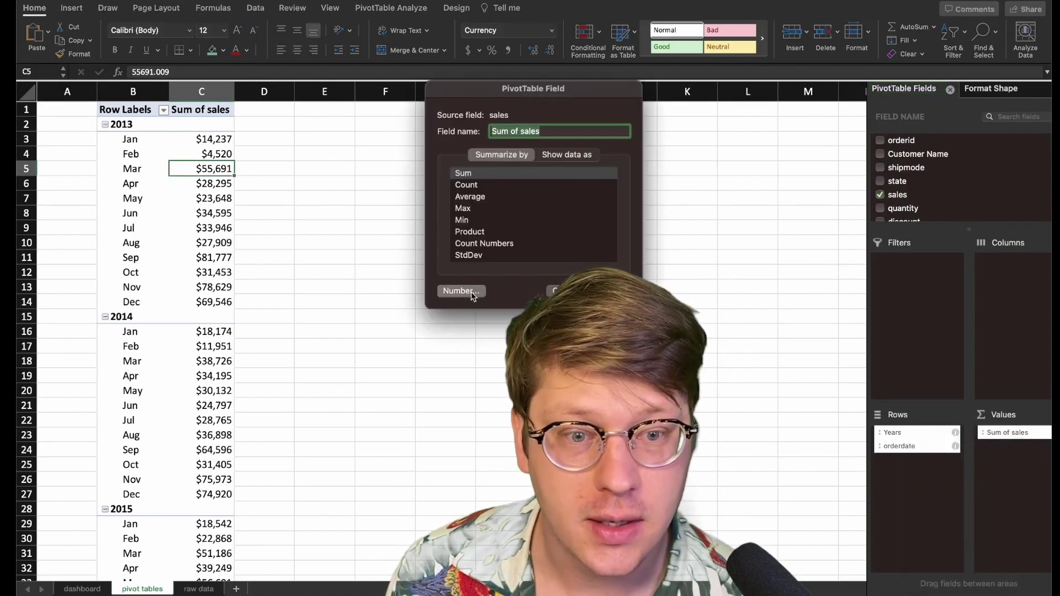
{"action": "left_click", "coordinate": [467, 296]}
{"action": "left_click", "coordinate": [410, 237]}
{"action": "scroll", "coordinate": [513, 259], "scroll_direction": "down", "scroll_amount": 5}
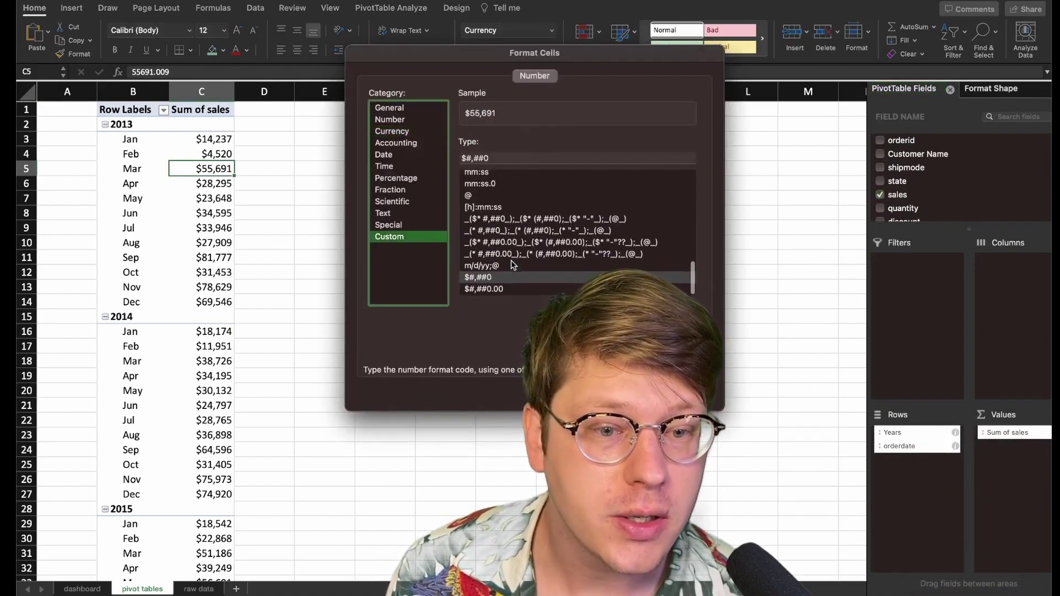
{"action": "scroll", "coordinate": [513, 265], "scroll_direction": "up", "scroll_amount": 5}
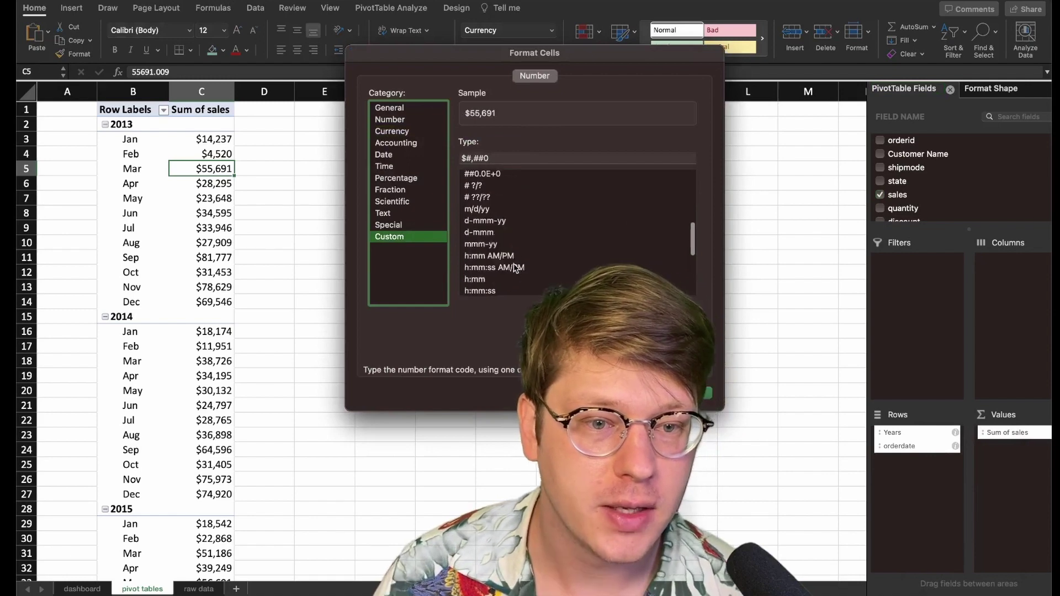
{"action": "scroll", "coordinate": [515, 269], "scroll_direction": "down", "scroll_amount": 10}
Set the sales field's custom format code to [>=1000000] $#,##0.0,,"M";[>0] $#,##0.0,"K";General and apply it to the pivot table.
{"action": "left_click", "coordinate": [542, 156]}
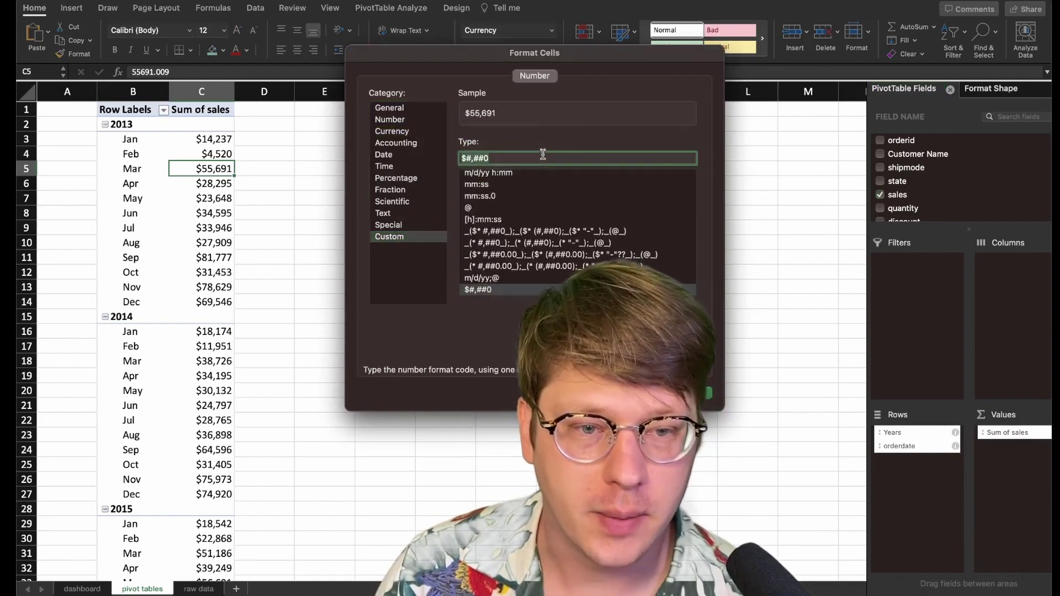
{"action": "type", "text": "[>=1000000] $#,##0,,\"M\";[>0] $#,##0.0,\"K\";General"}
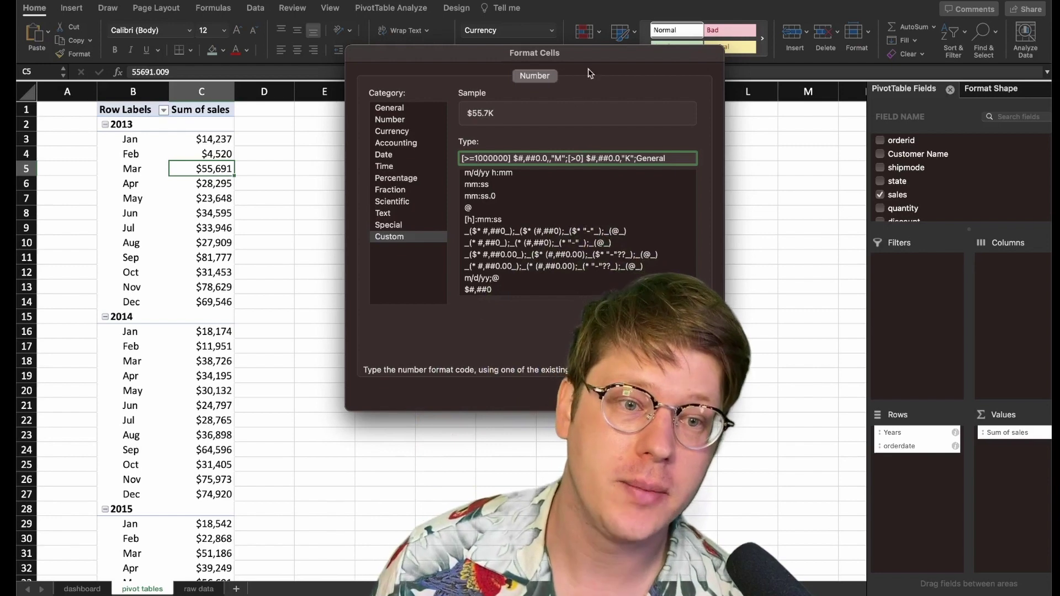
{"action": "left_click_drag", "start_coordinate": [651, 49], "coordinate": [514, 67]}
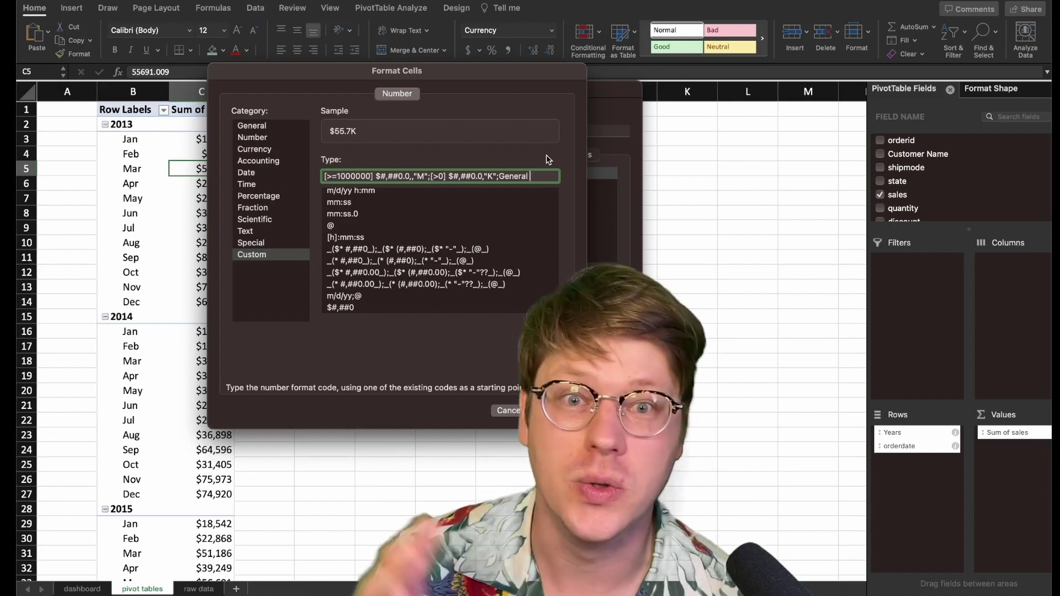
{"action": "key", "text": "Return"}
{"action": "left_click", "coordinate": [218, 248]}
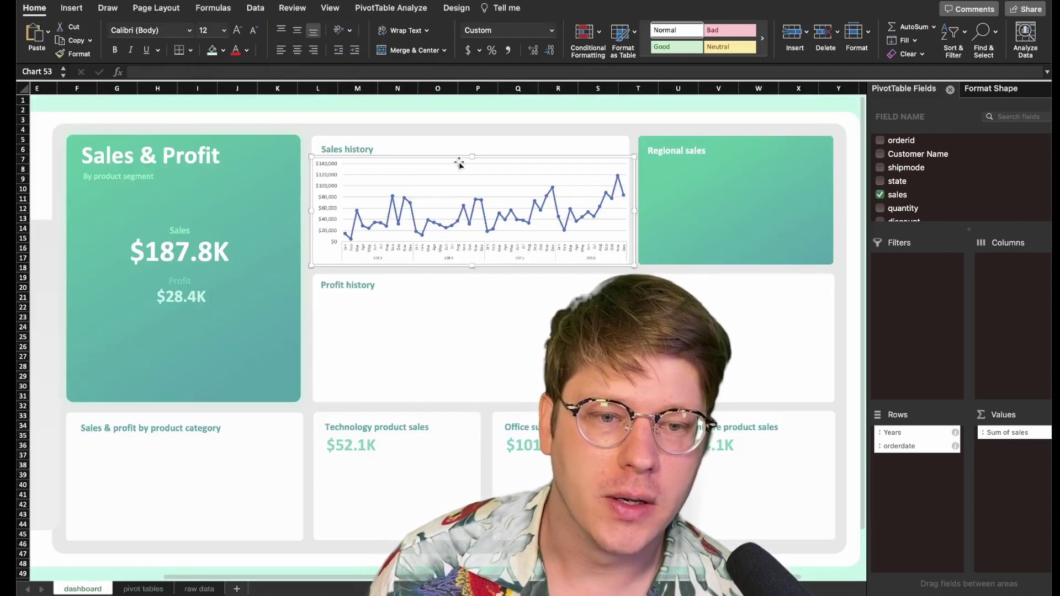
Add data labels above the line of the "Sales history" chart on the dashboard sheet.
{"action": "left_click", "coordinate": [459, 161]}
{"action": "left_click", "coordinate": [391, 196]}
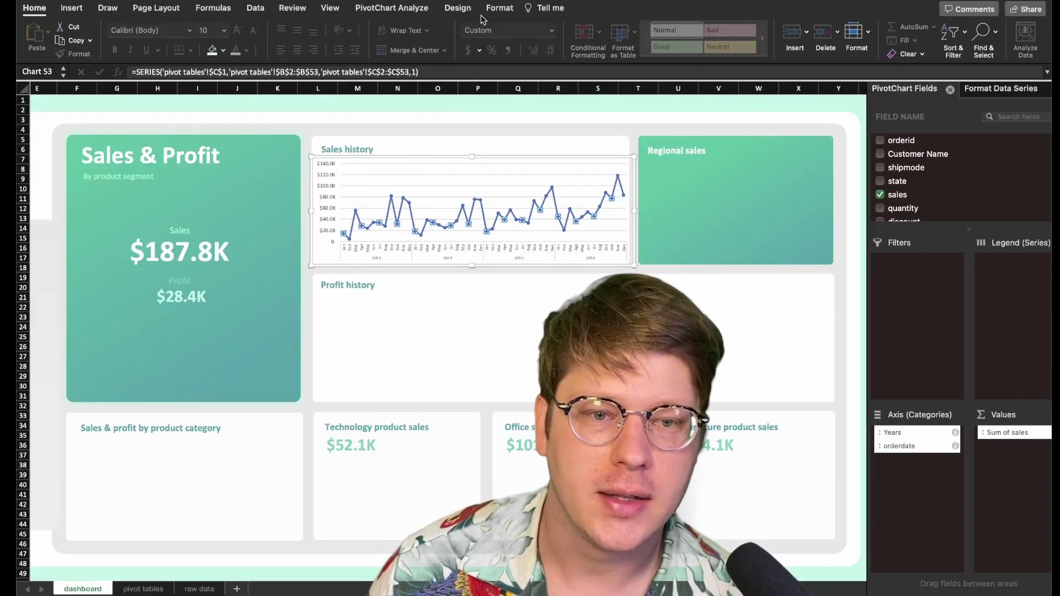
{"action": "left_click", "coordinate": [458, 8]}
{"action": "left_click", "coordinate": [35, 32]}
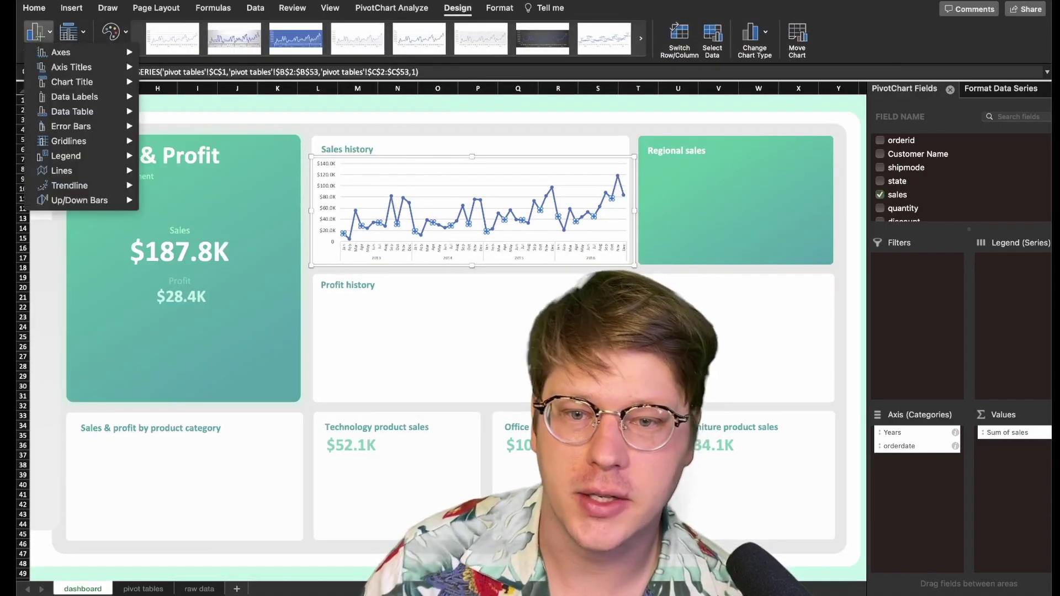
{"action": "mouse_move", "coordinate": [72, 97]}
{"action": "left_click", "coordinate": [190, 189]}
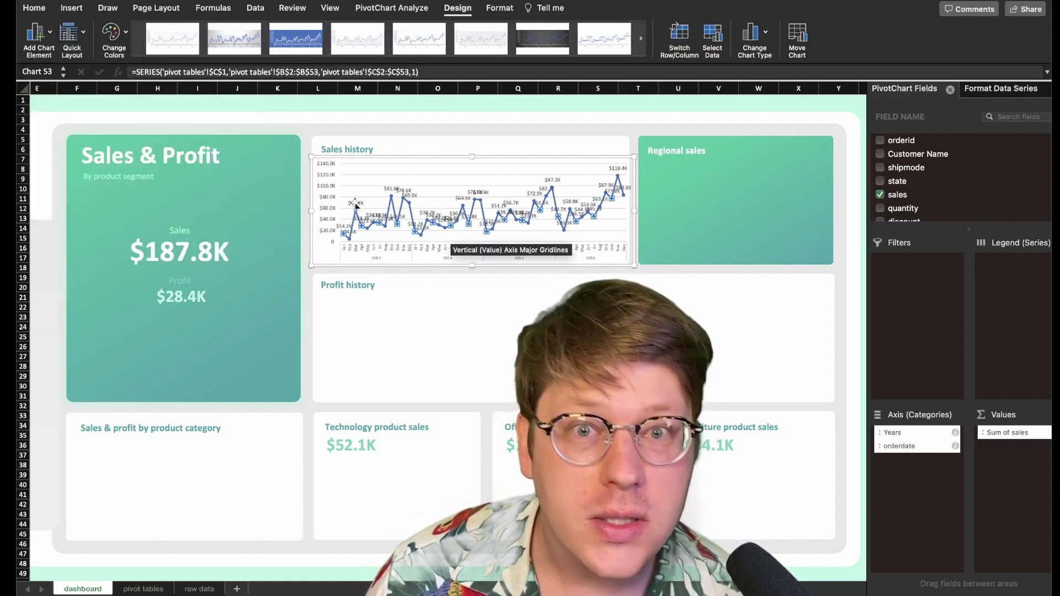
Reduce the font size of the sales chart's data labels and narrow the chart slightly from its left edge.
{"action": "left_click", "coordinate": [359, 205]}
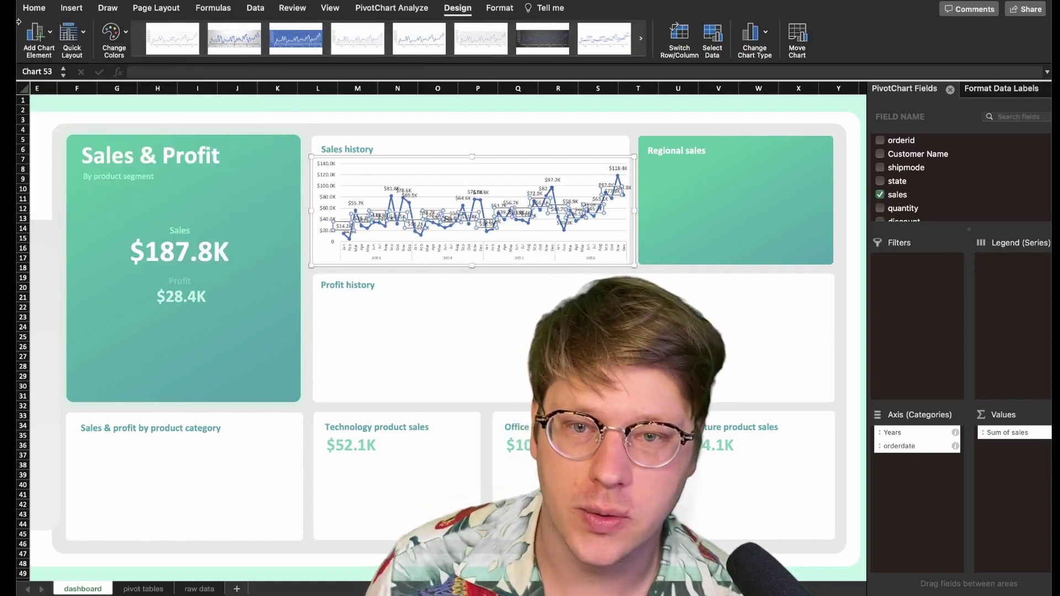
{"action": "left_click", "coordinate": [35, 9]}
{"action": "left_click", "coordinate": [254, 31]}
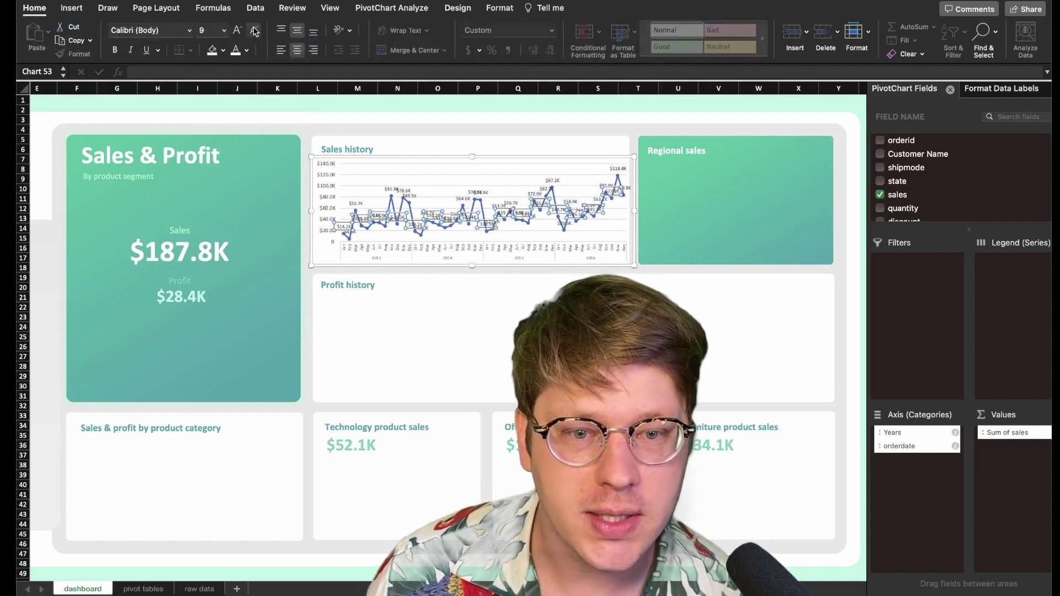
{"action": "left_click", "coordinate": [254, 31]}
{"action": "left_click", "coordinate": [523, 311]}
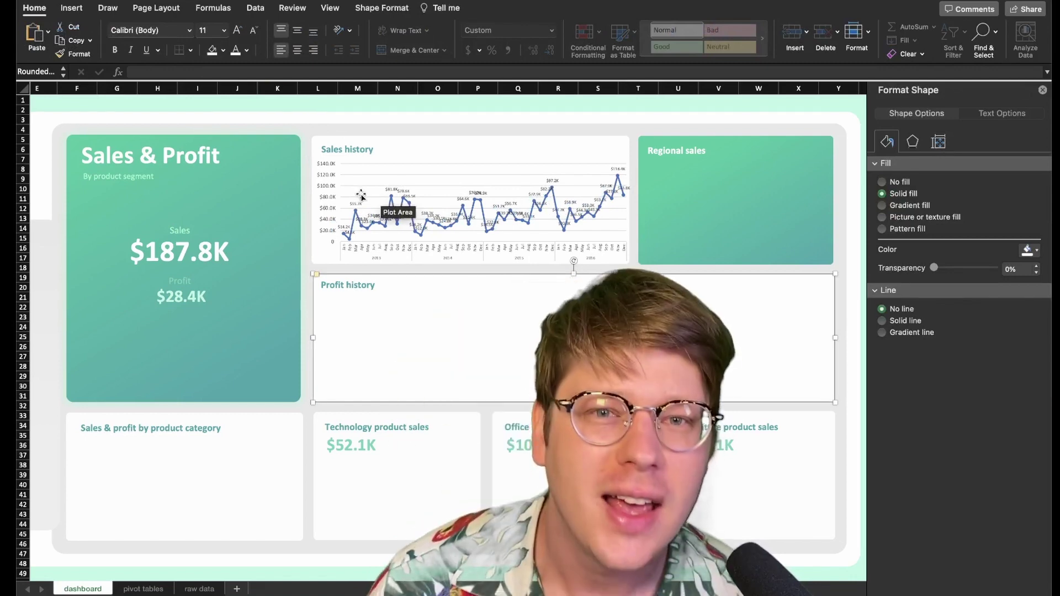
{"action": "left_click", "coordinate": [430, 254]}
{"action": "left_click_drag", "start_coordinate": [320, 206], "coordinate": [328, 215]}
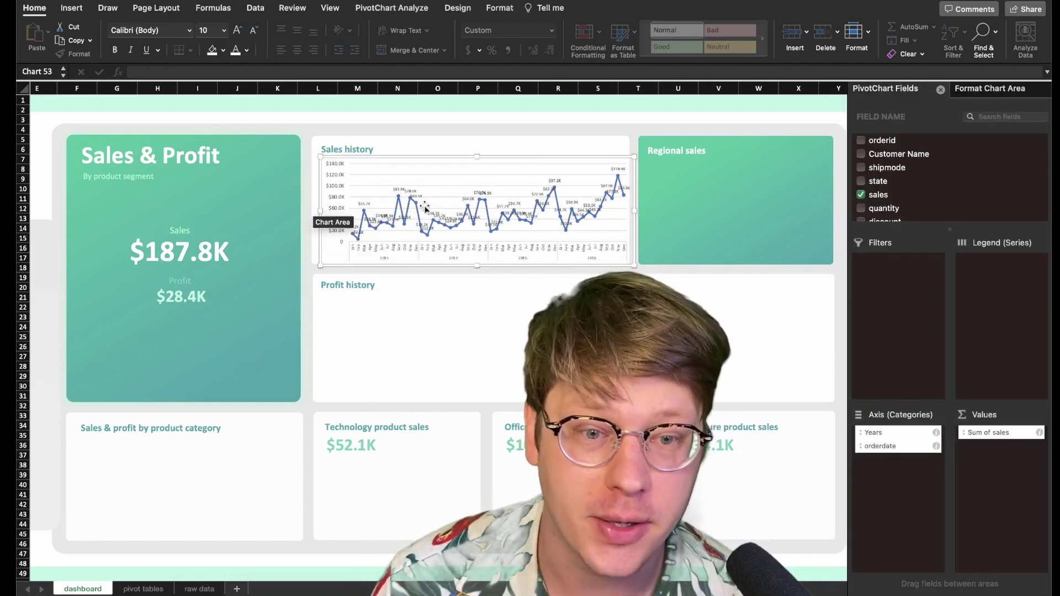
Format the sales chart's series as a solid line in the light green from the recent colors.
{"action": "left_click", "coordinate": [490, 213]}
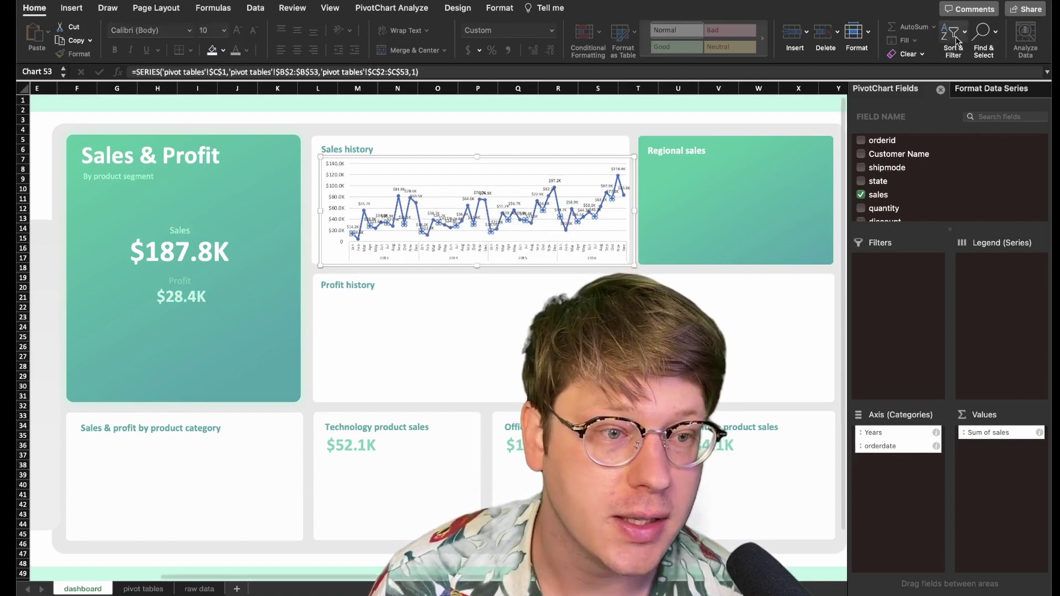
{"action": "left_click", "coordinate": [977, 90]}
{"action": "left_click", "coordinate": [887, 118]}
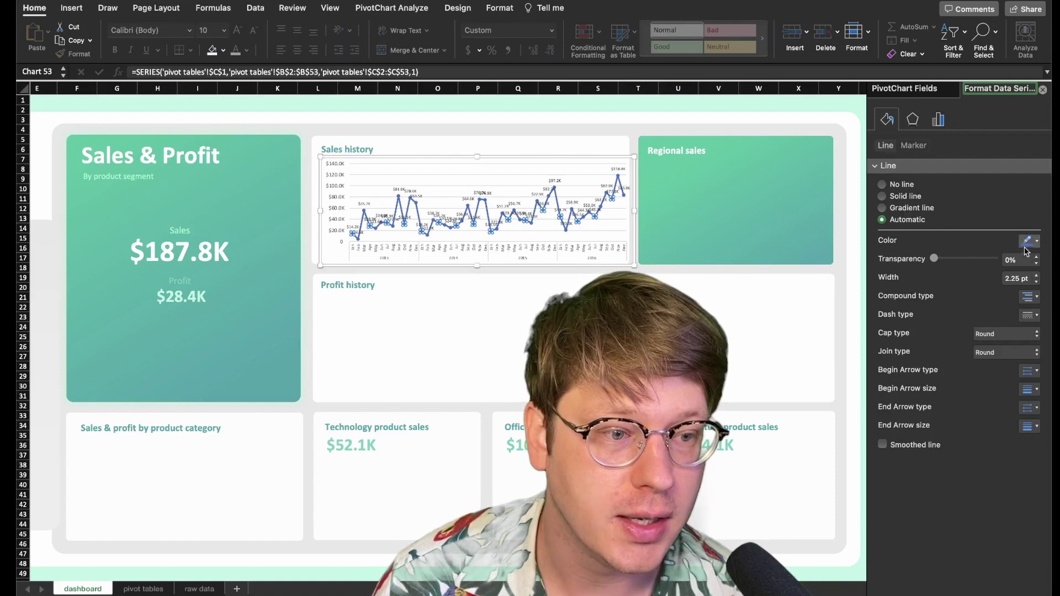
{"action": "left_click", "coordinate": [899, 196]}
{"action": "left_click", "coordinate": [1028, 243]}
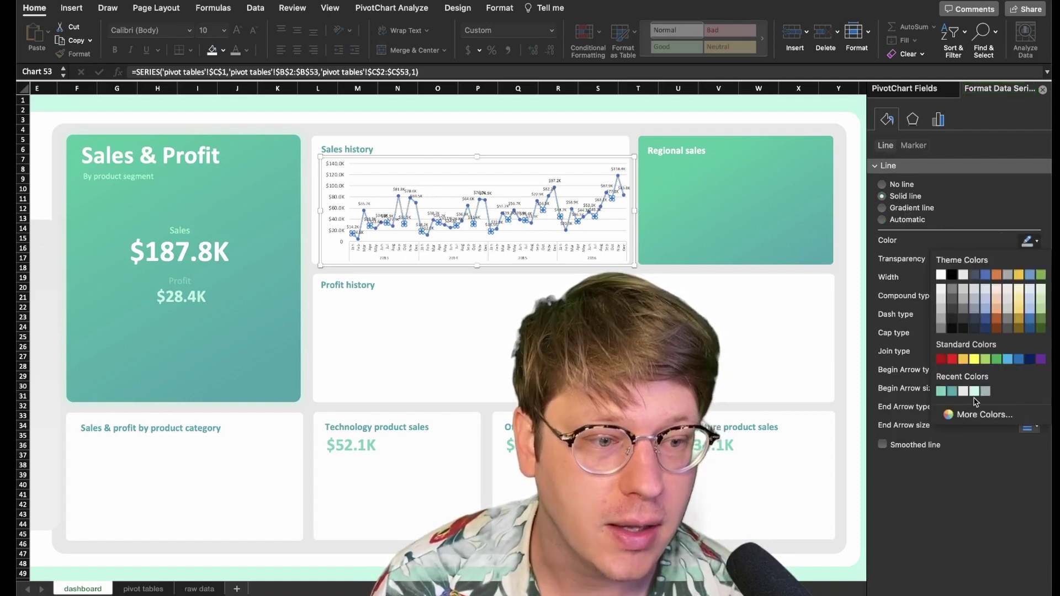
{"action": "left_click", "coordinate": [941, 392]}
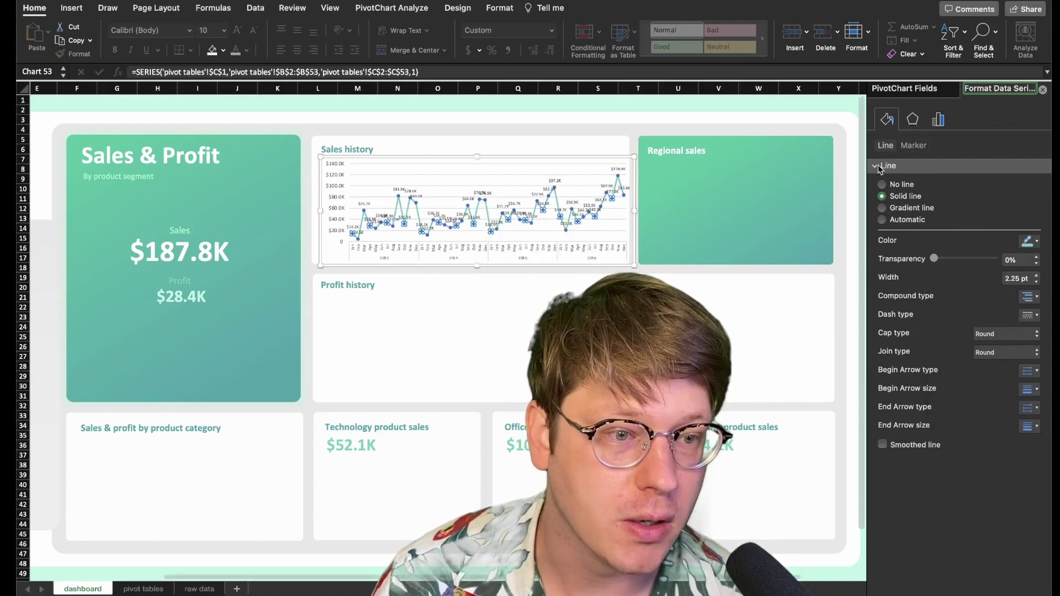
Give the sales line's markers a solid light green fill and no border line.
{"action": "left_click", "coordinate": [914, 145]}
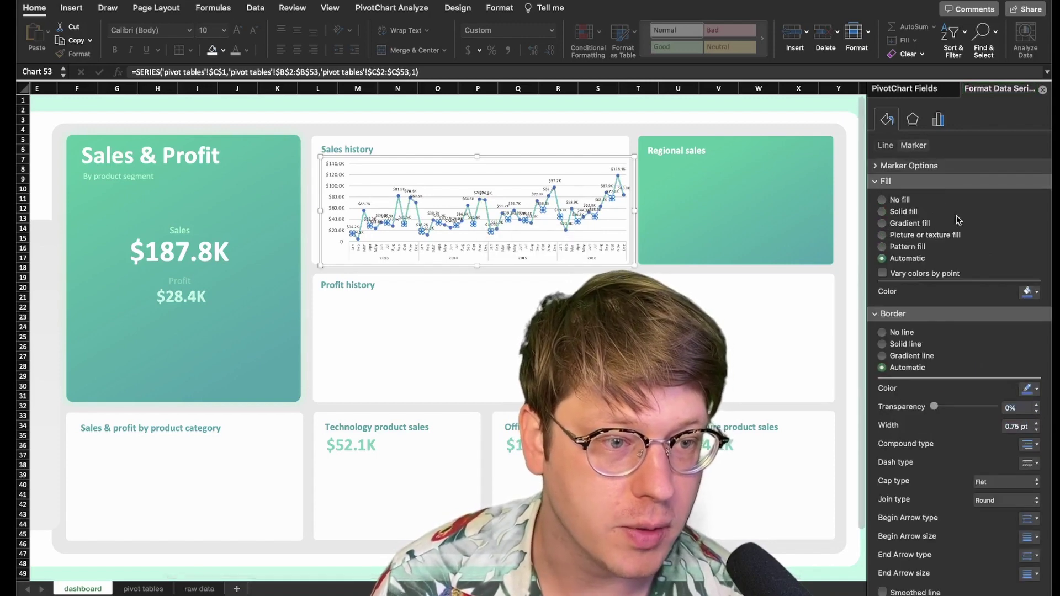
{"action": "left_click", "coordinate": [900, 212]}
{"action": "left_click", "coordinate": [1029, 292]}
{"action": "left_click", "coordinate": [940, 443]}
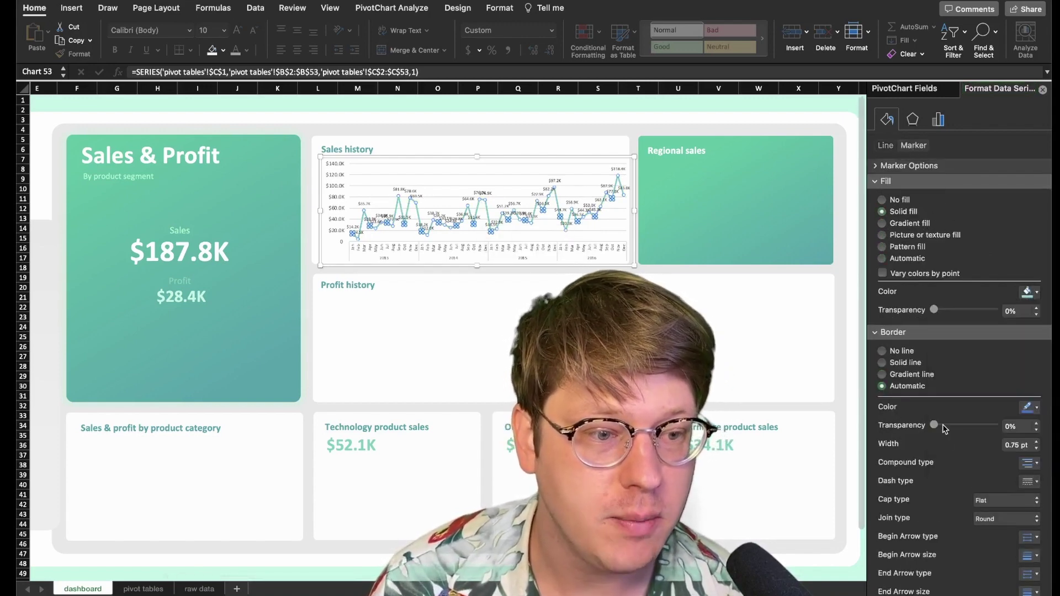
{"action": "left_click", "coordinate": [882, 351]}
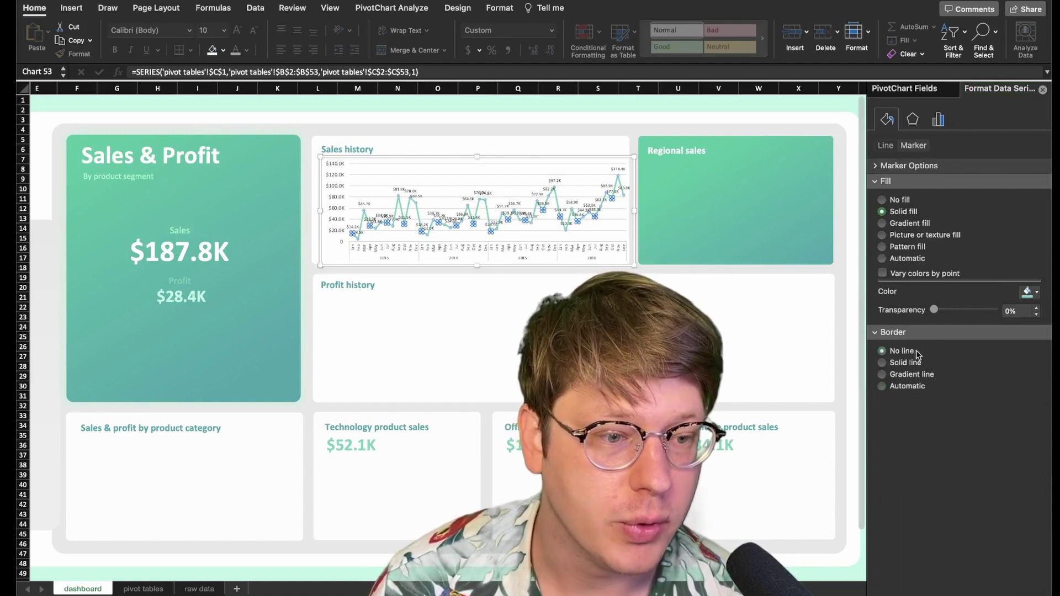
Set the sales line's built-in markers to size 8.
{"action": "left_click", "coordinate": [917, 166]}
{"action": "double_click", "coordinate": [1005, 244]}
{"action": "type", "text": "8"}
{"action": "key", "text": "Return"}
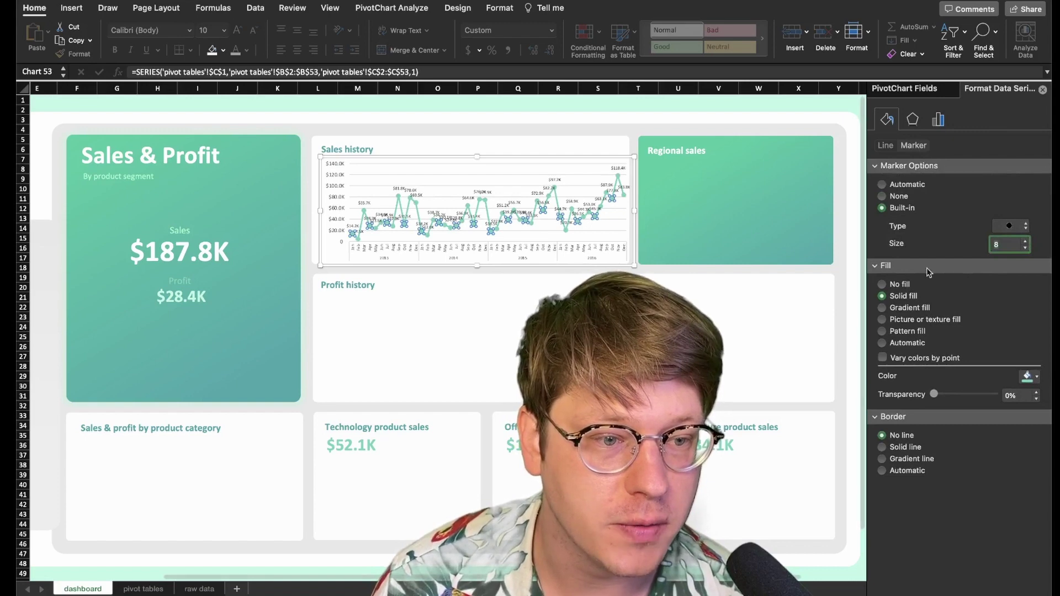
{"action": "left_click", "coordinate": [793, 309]}
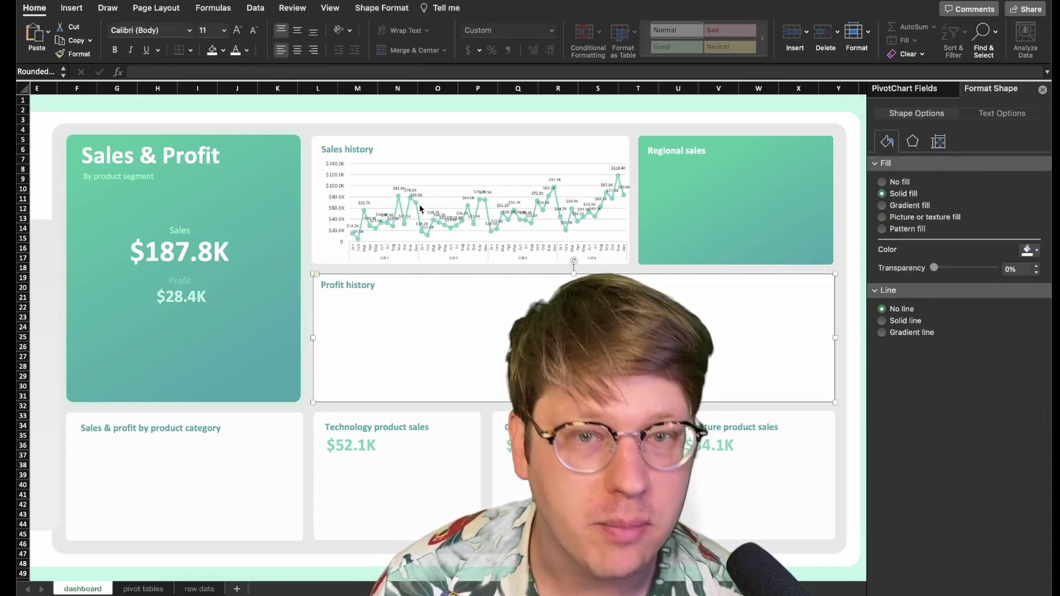
Recolor the sales chart's line and markers in the darker teal of the dashboard's palette.
{"action": "mouse_move", "coordinate": [422, 210]}
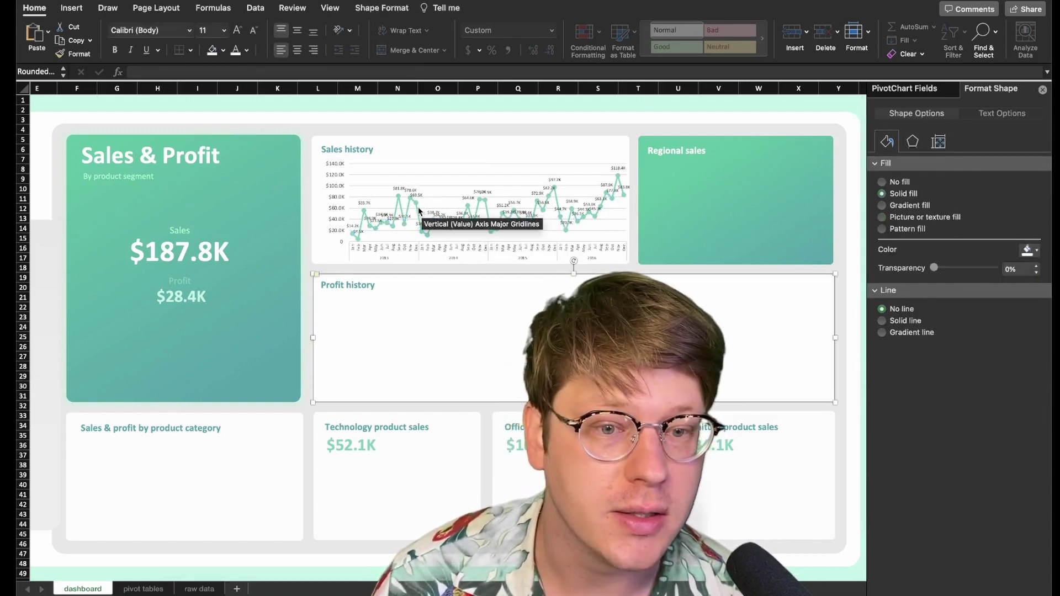
{"action": "left_click", "coordinate": [449, 219]}
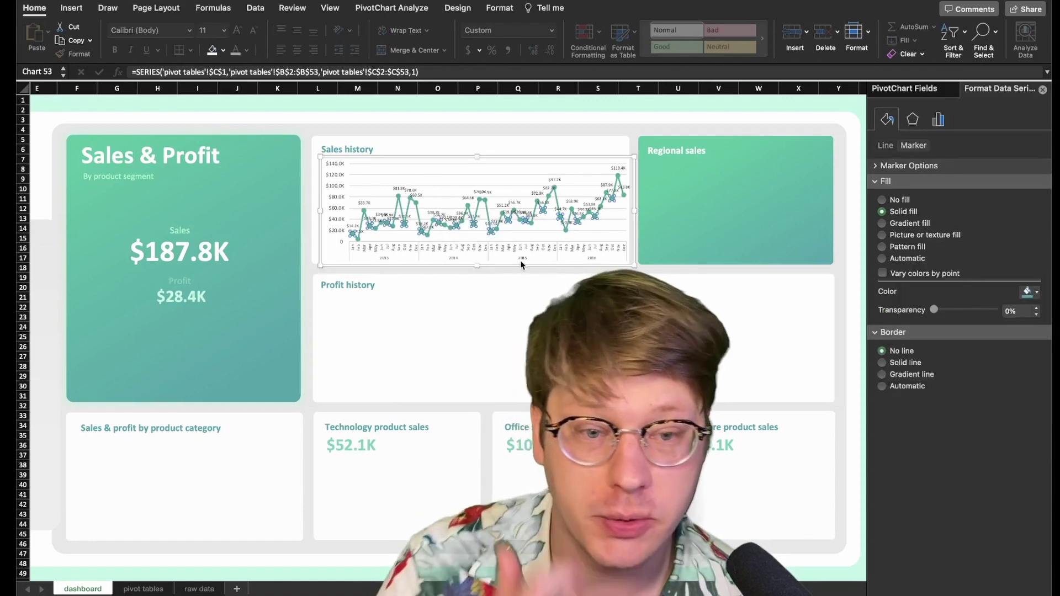
{"action": "left_click", "coordinate": [183, 342]}
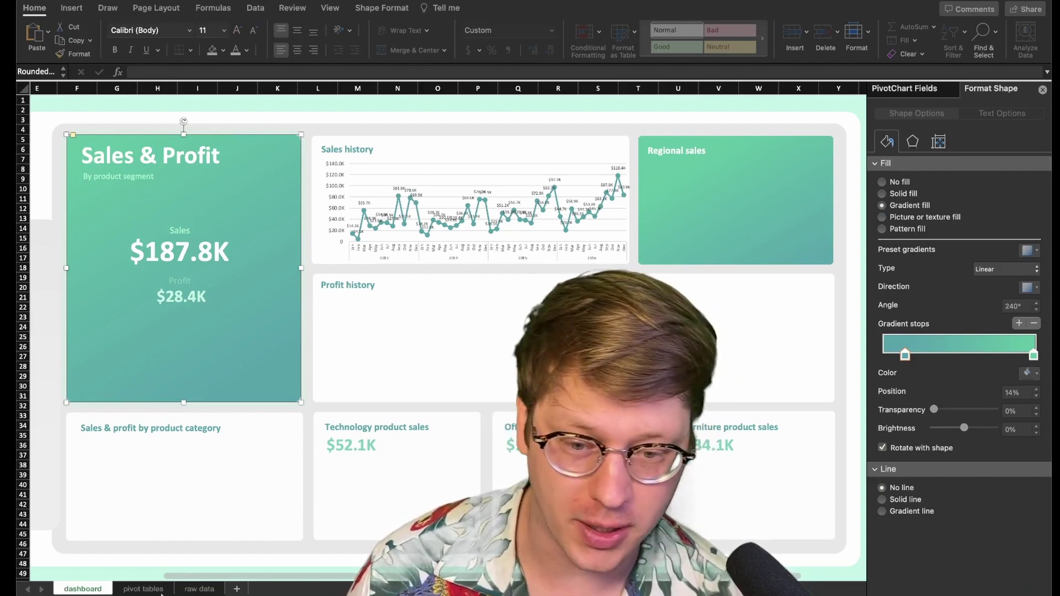
Copy the entire monthly sales pivot table on the pivot tables sheet and paste it at cell E1.
{"action": "left_click", "coordinate": [145, 589]}
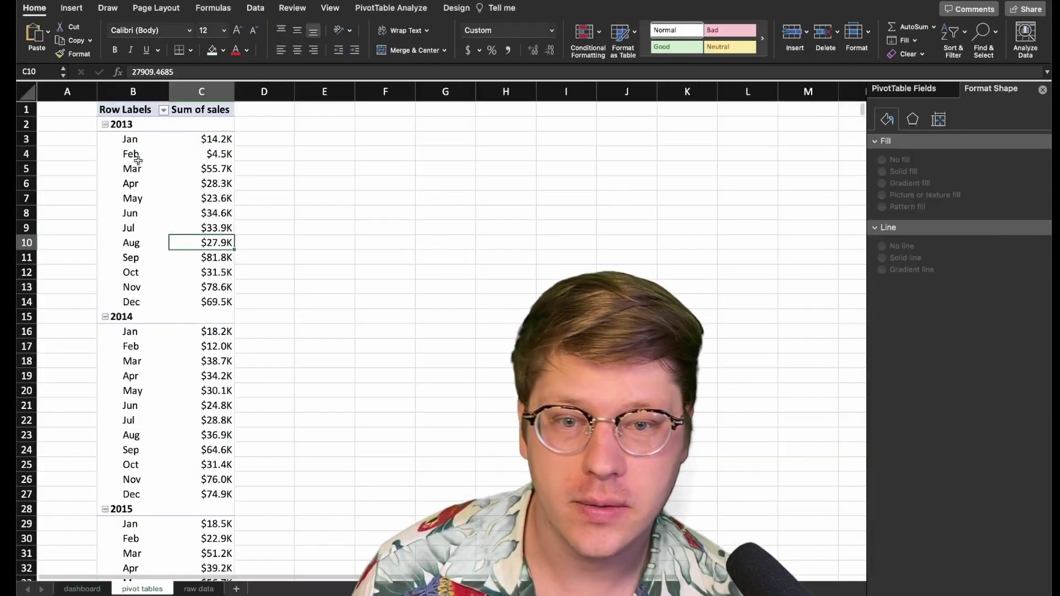
{"action": "left_click", "coordinate": [121, 110]}
{"action": "scroll", "coordinate": [229, 301], "scroll_direction": "down", "scroll_amount": 15}
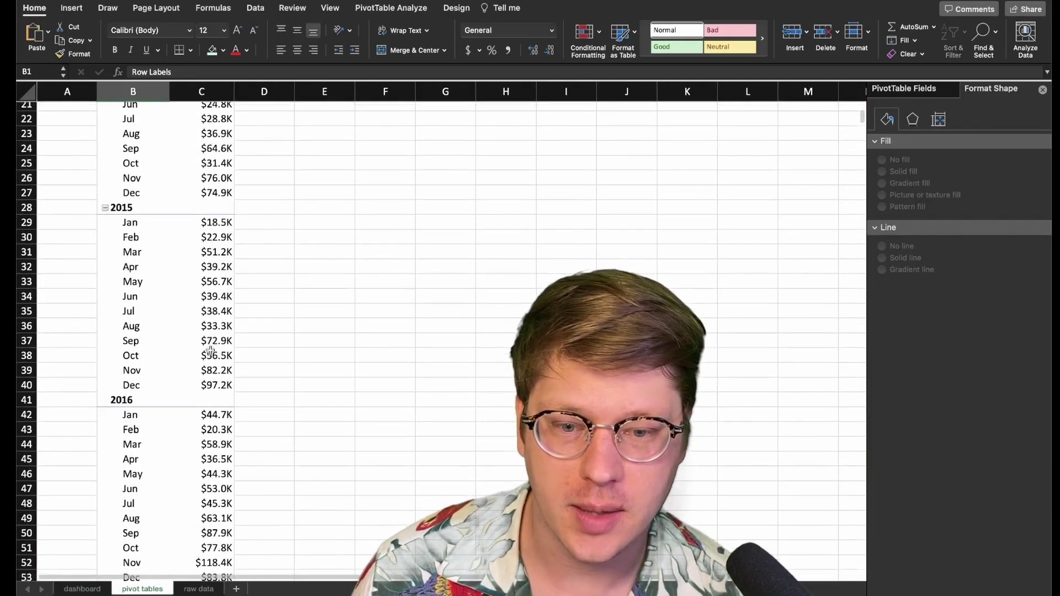
{"action": "left_click", "coordinate": [224, 146], "text": "shift"}
{"action": "scroll", "coordinate": [223, 146], "scroll_direction": "up", "scroll_amount": 15}
{"action": "key", "text": "ctrl+c"}
{"action": "left_click", "coordinate": [324, 111]}
{"action": "key", "text": "ctrl+v"}
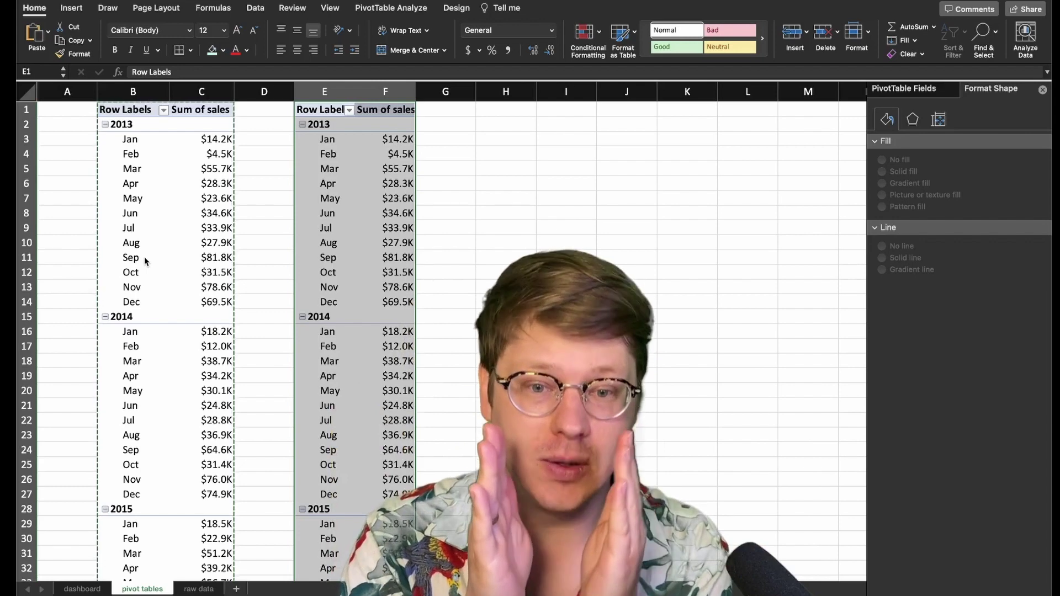
Remove the Years and orderdate fields from the rows of the pasted pivot table.
{"action": "left_click", "coordinate": [396, 154]}
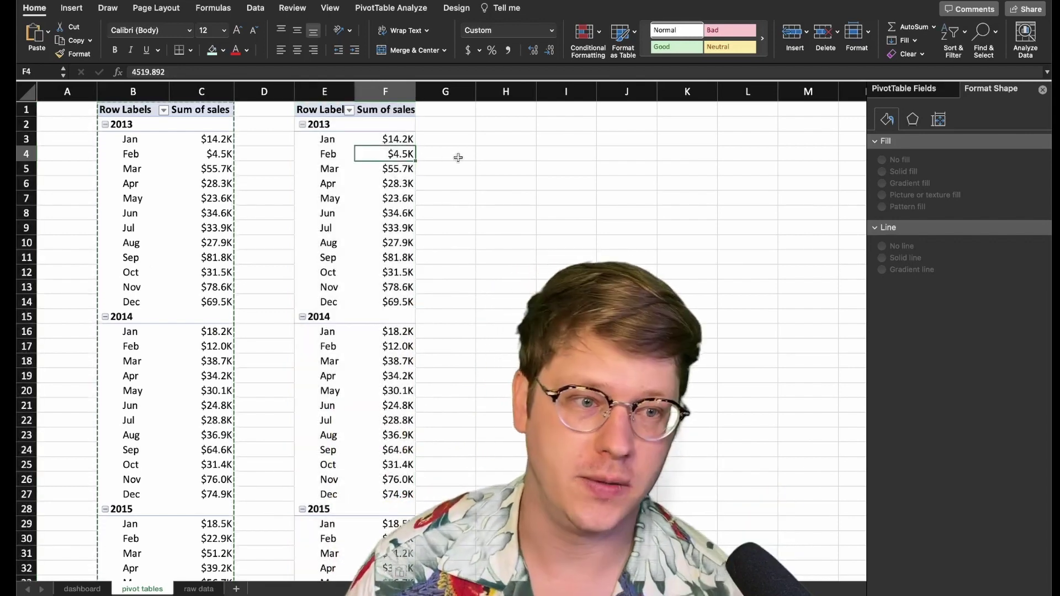
{"action": "left_click", "coordinate": [921, 90]}
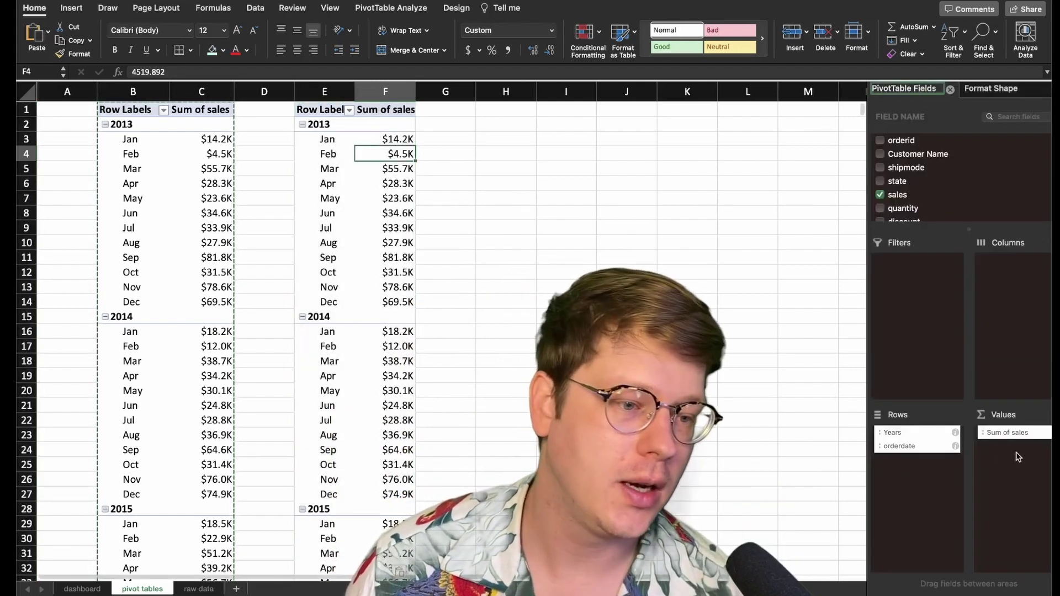
{"action": "left_click_drag", "start_coordinate": [917, 435], "coordinate": [933, 183]}
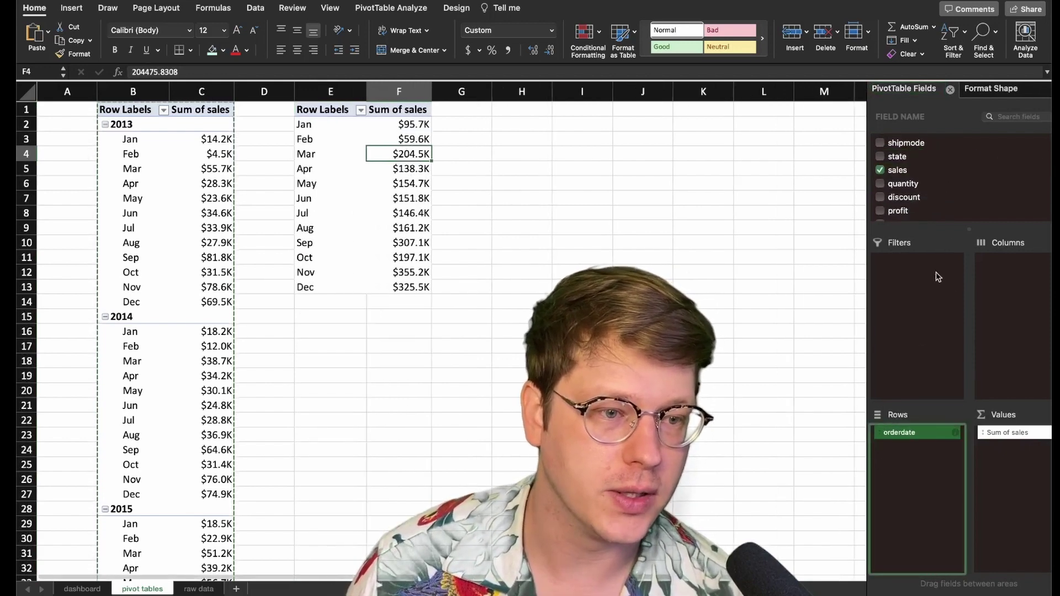
{"action": "left_click_drag", "start_coordinate": [915, 424], "coordinate": [929, 207]}
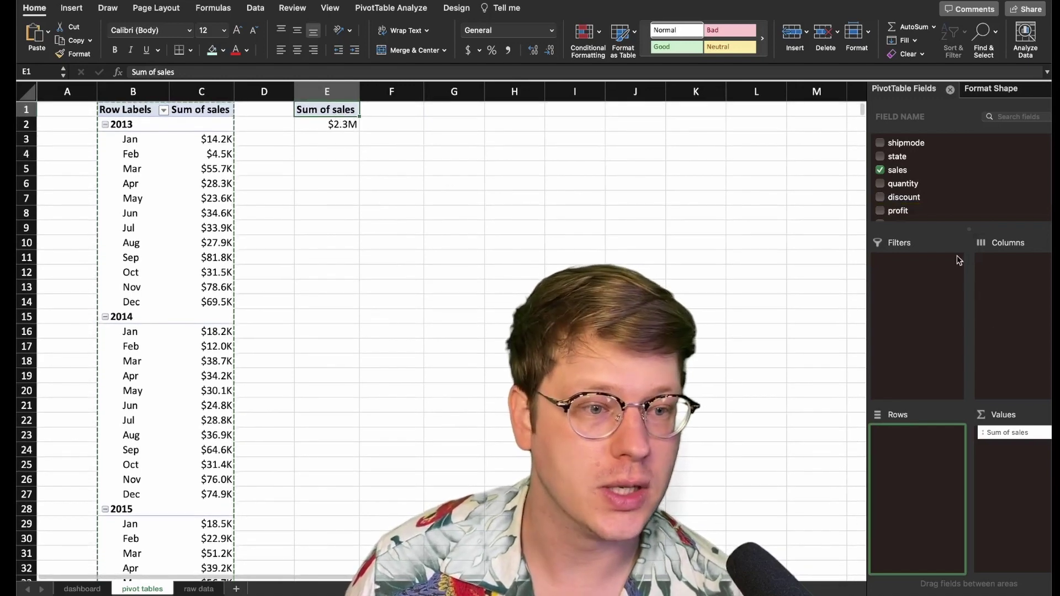
Add profit as a second value in the pivot table at E1 and format sales and profit as currency without decimals.
{"action": "scroll", "coordinate": [934, 200], "scroll_direction": "down", "scroll_amount": 2}
{"action": "left_click_drag", "start_coordinate": [910, 175], "coordinate": [1012, 454]}
{"action": "left_click", "coordinate": [1012, 453]}
{"action": "left_click", "coordinate": [993, 574]}
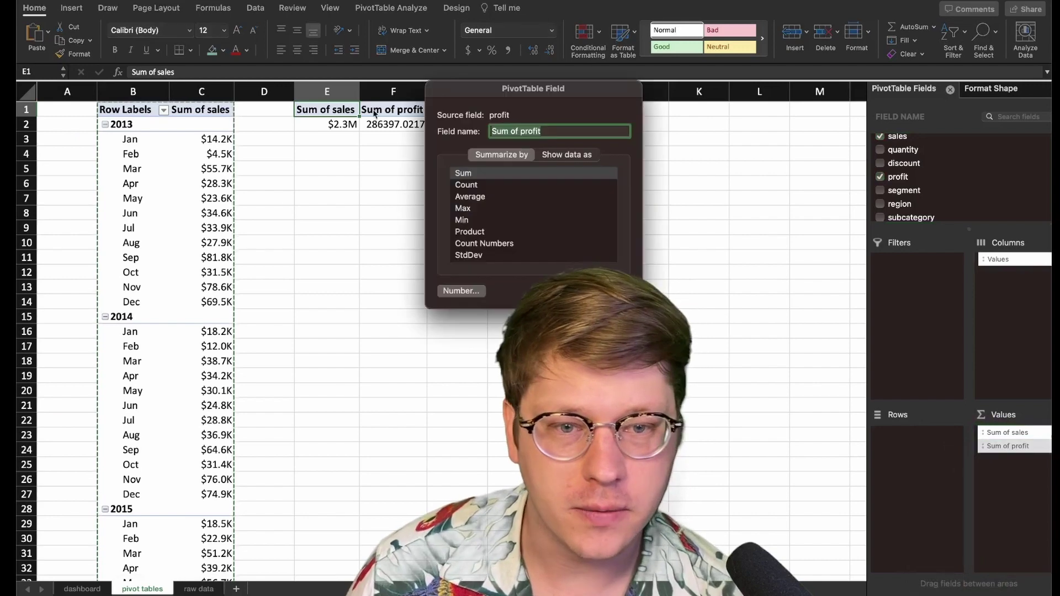
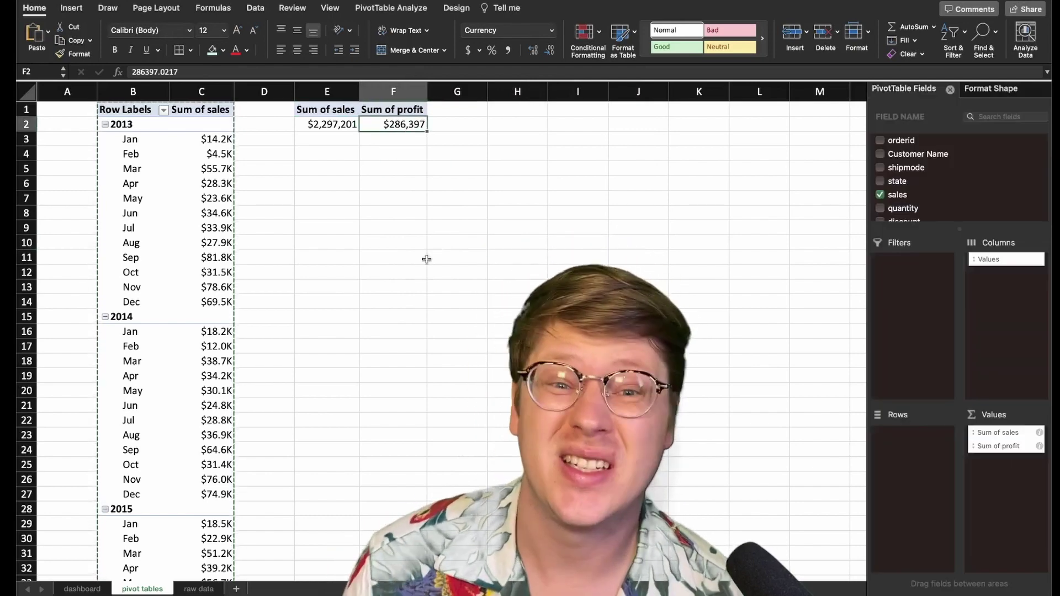
Examine the finished Sales & Profit doughnut card in the Ecommerce Light 3D workbook and return to the pivot tables sheet.
{"action": "left_click", "coordinate": [182, 153]}
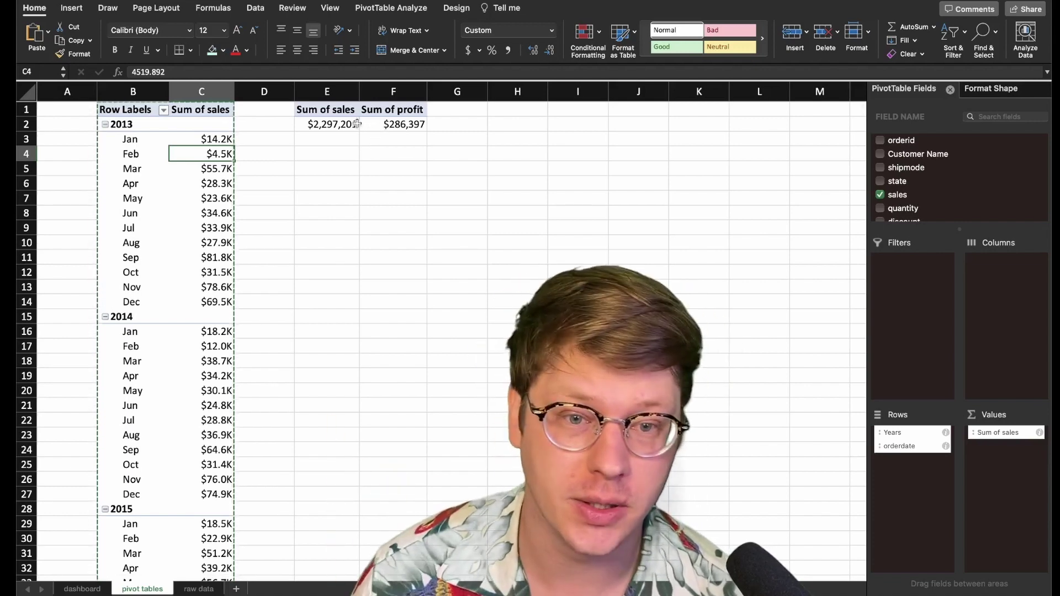
{"action": "left_click", "coordinate": [395, 126]}
{"action": "left_click", "coordinate": [337, 121]}
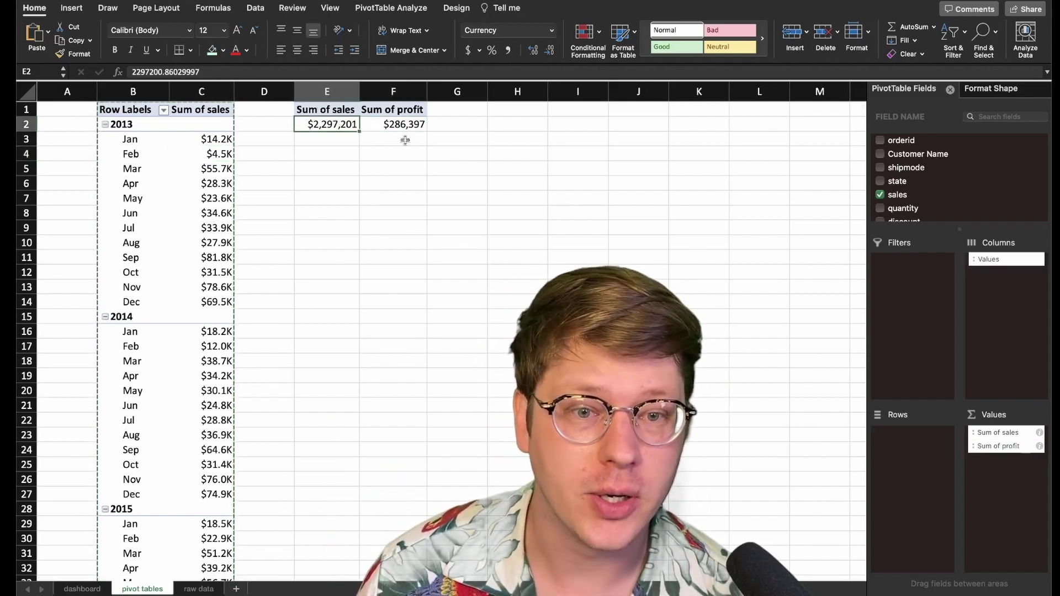
{"action": "key", "text": "ctrl+Up"}
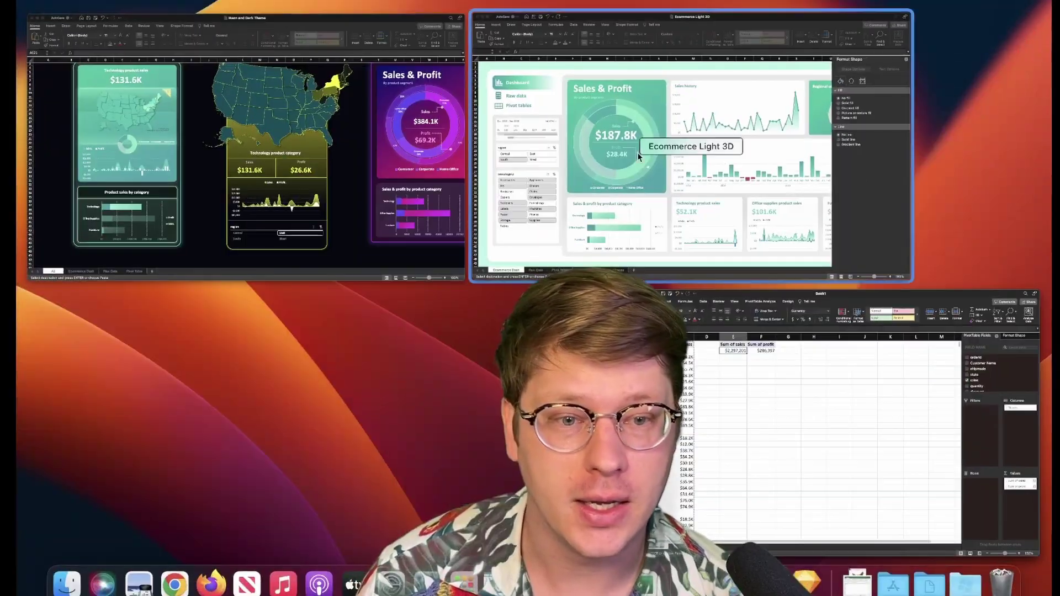
{"action": "left_click", "coordinate": [687, 198]}
{"action": "left_click", "coordinate": [351, 390]}
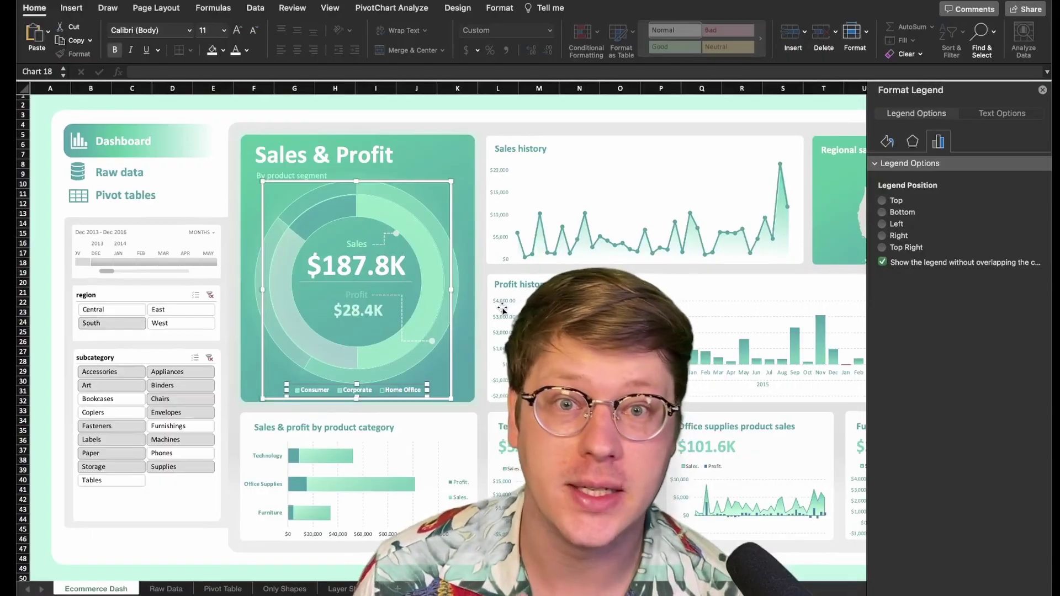
{"action": "key", "text": "ctrl+Up"}
{"action": "left_click", "coordinate": [497, 243]}
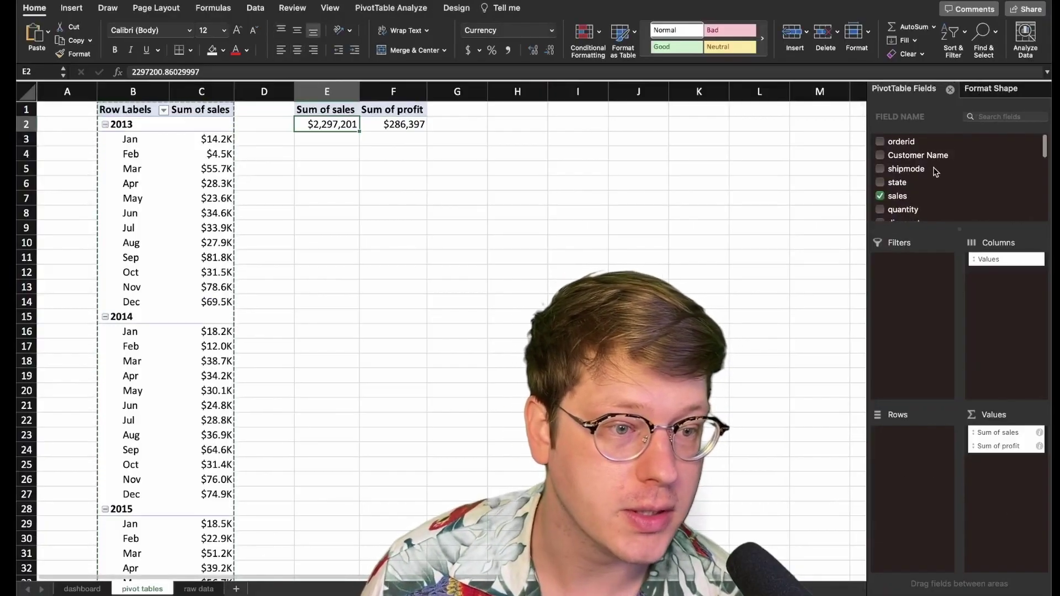
Add the segment field as rows to the sales and profit pivot table at E1.
{"action": "scroll", "coordinate": [937, 166], "scroll_direction": "down", "scroll_amount": 3}
{"action": "left_click", "coordinate": [880, 178]}
{"action": "left_click", "coordinate": [375, 143]}
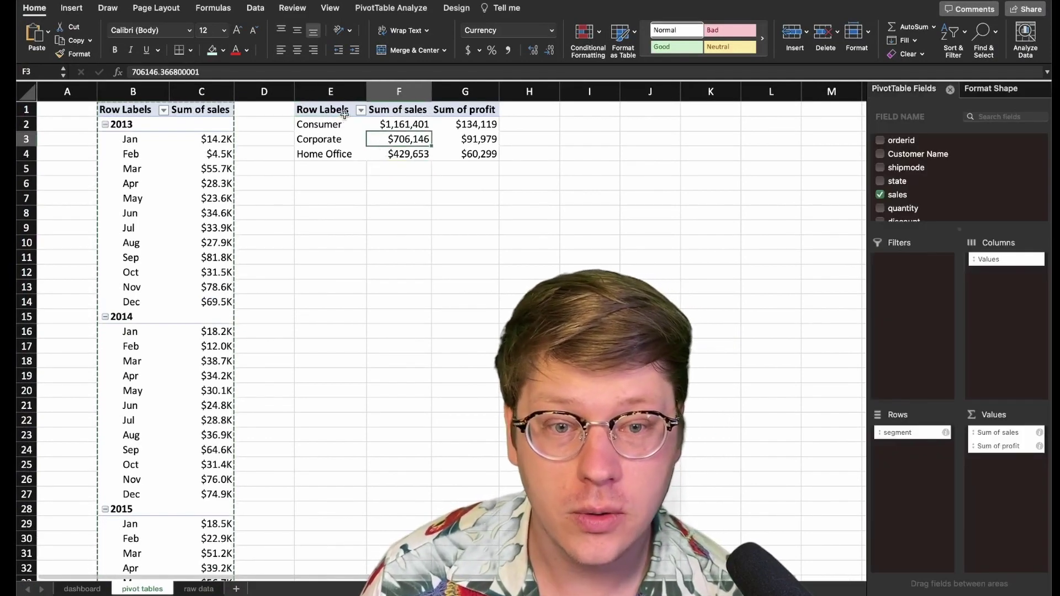
Insert a PivotChart based on the segment sales and profit pivot table.
{"action": "left_click_drag", "start_coordinate": [334, 113], "coordinate": [409, 154]}
{"action": "left_click", "coordinate": [398, 139]}
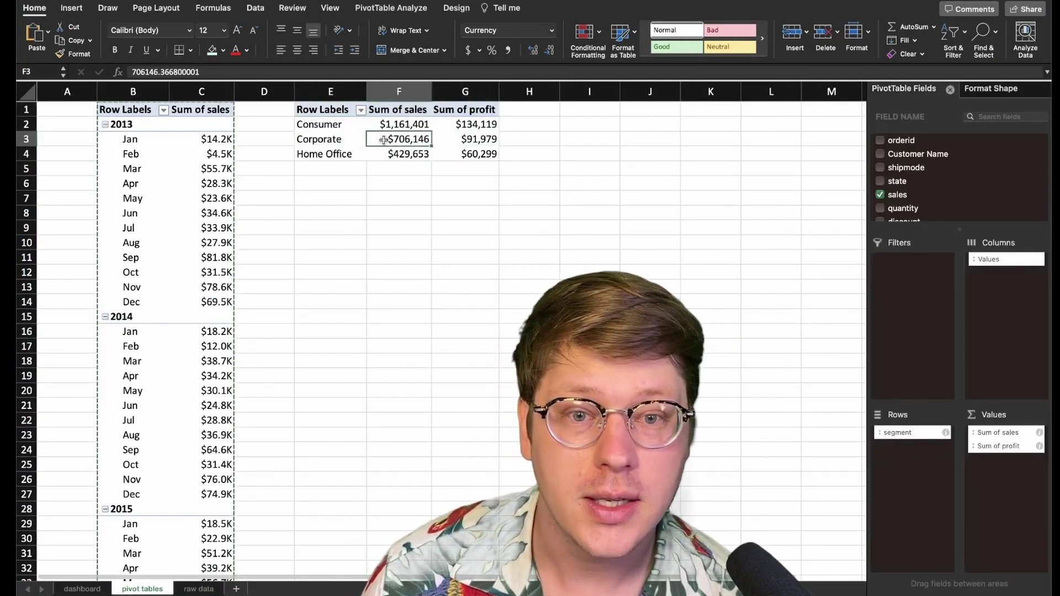
{"action": "left_click", "coordinate": [72, 7]}
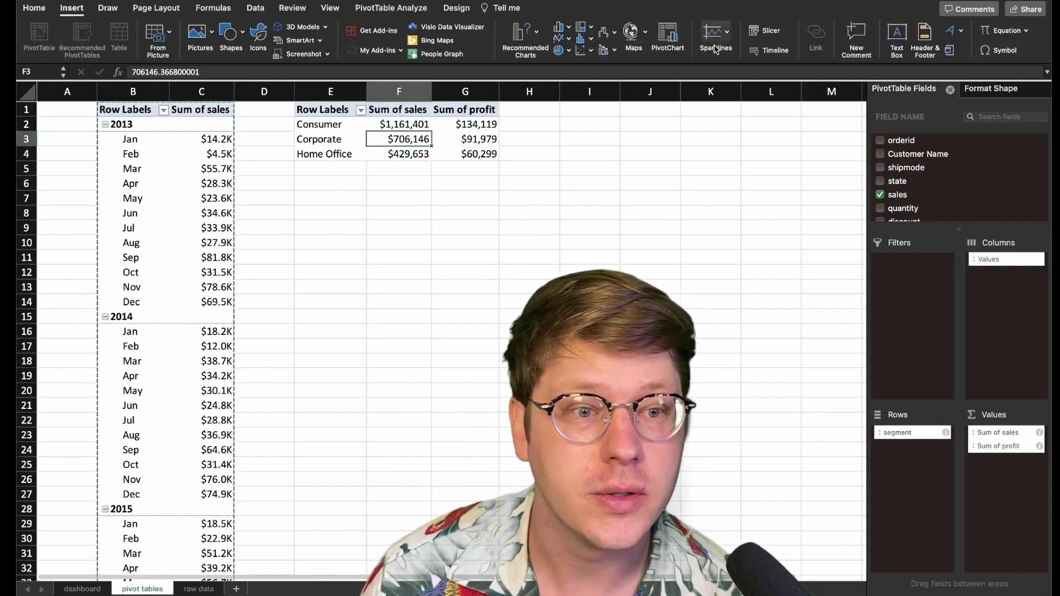
{"action": "left_click", "coordinate": [672, 36]}
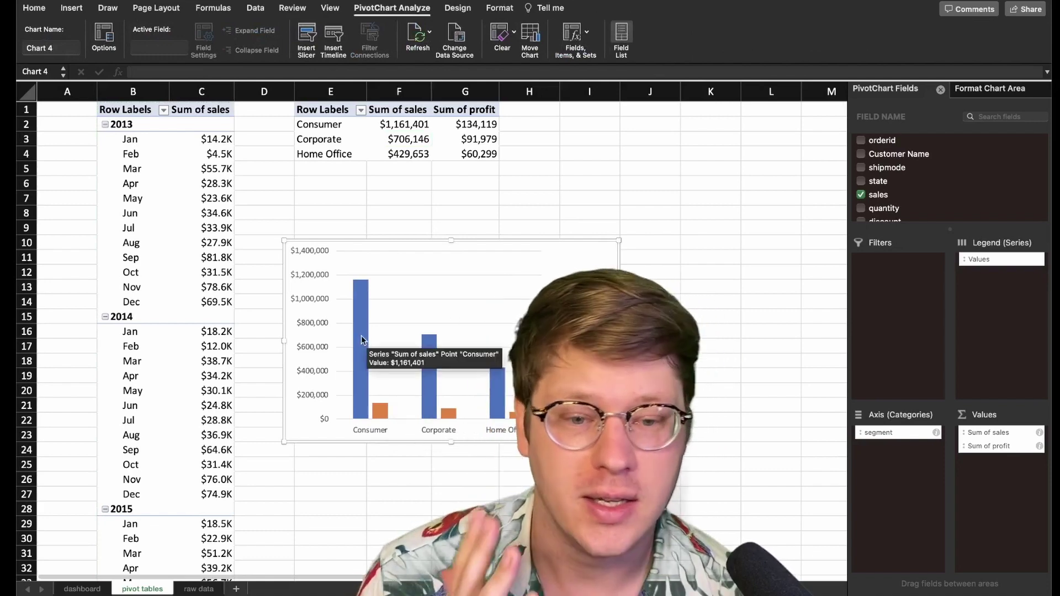
Change the sales and profit series of the segment chart from columns to doughnut rings.
{"action": "left_click", "coordinate": [362, 332]}
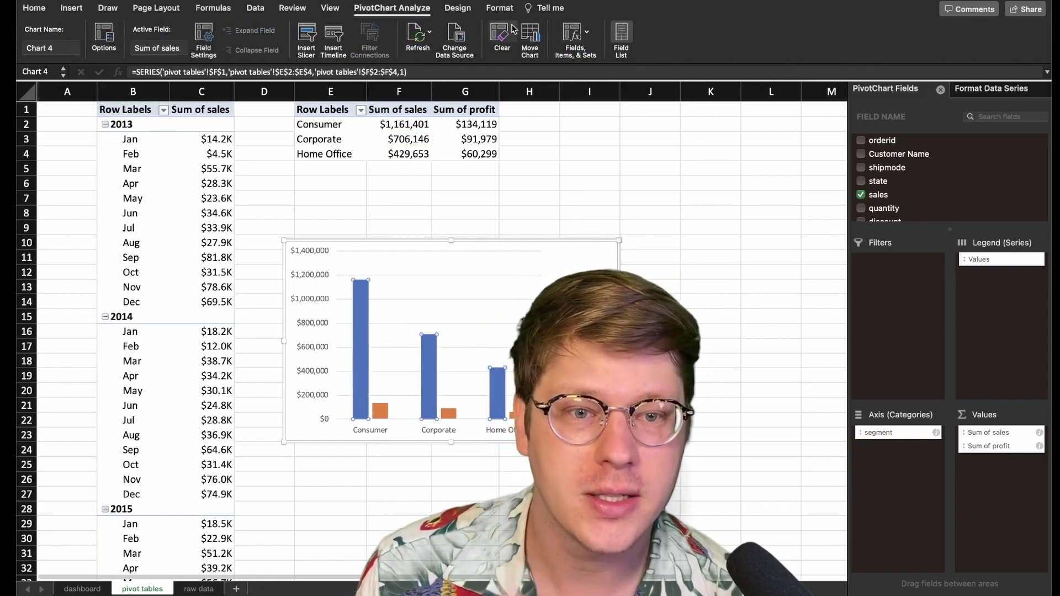
{"action": "left_click", "coordinate": [458, 8]}
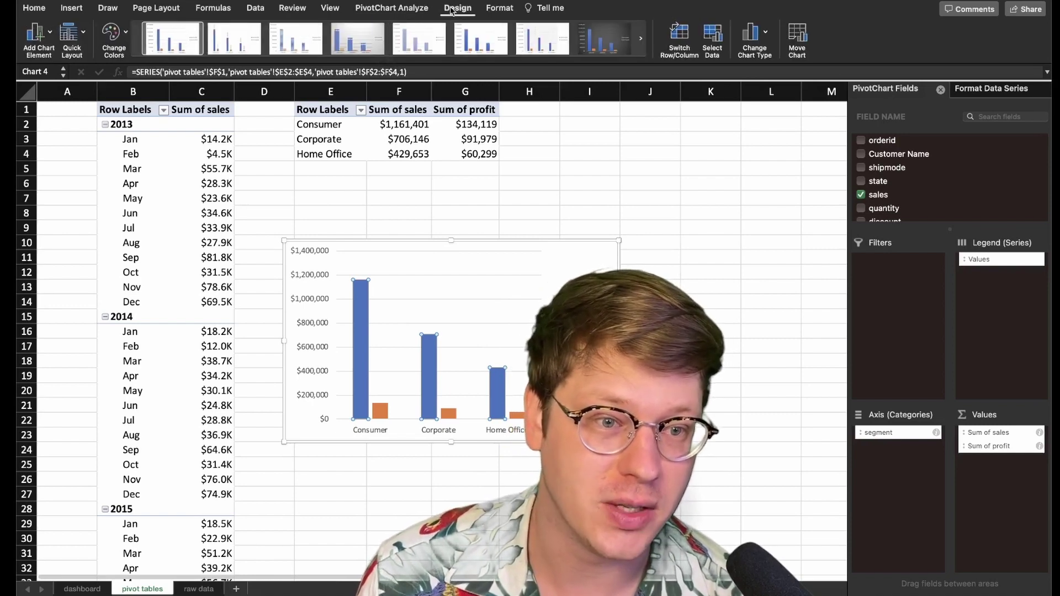
{"action": "left_click", "coordinate": [755, 34]}
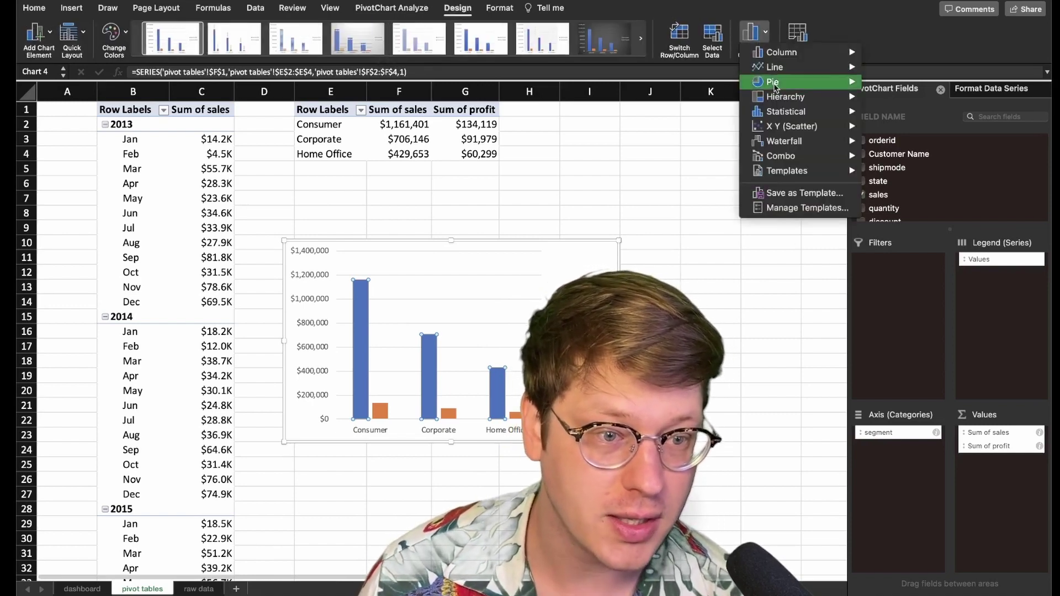
{"action": "mouse_move", "coordinate": [773, 87]}
{"action": "left_click", "coordinate": [576, 279]}
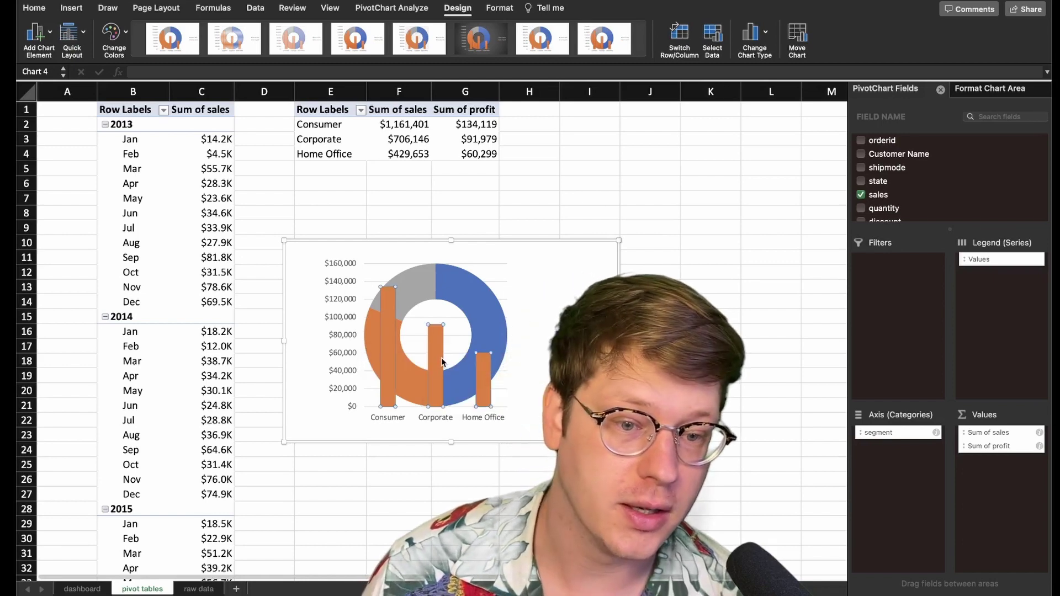
{"action": "left_click", "coordinate": [442, 361]}
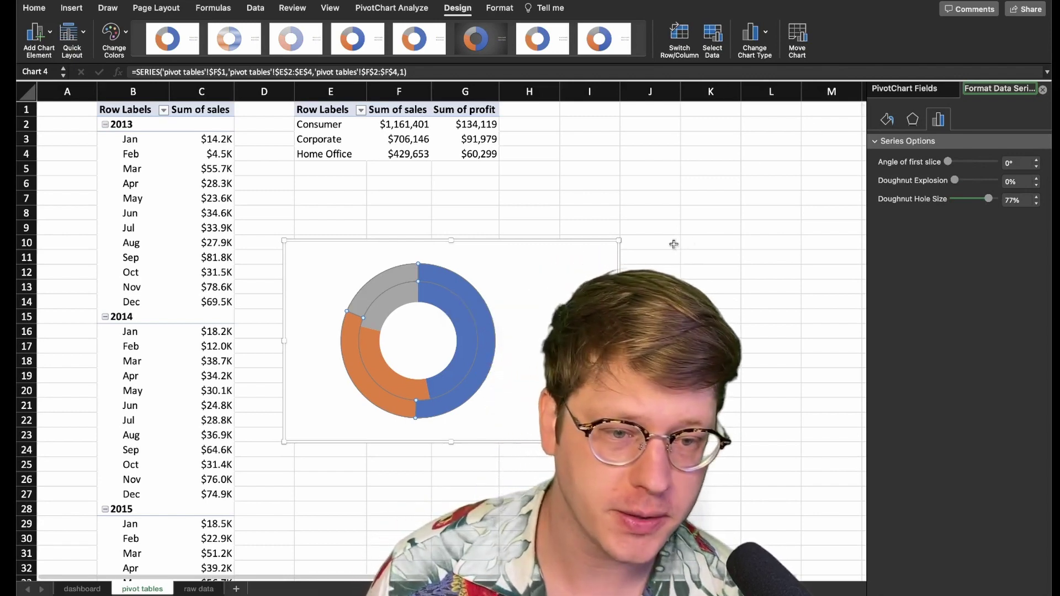
Move the doughnut chart to the dashboard sheet and enlarge it over the Sales & Profit card.
{"action": "left_click_drag", "start_coordinate": [522, 258], "coordinate": [550, 232]}
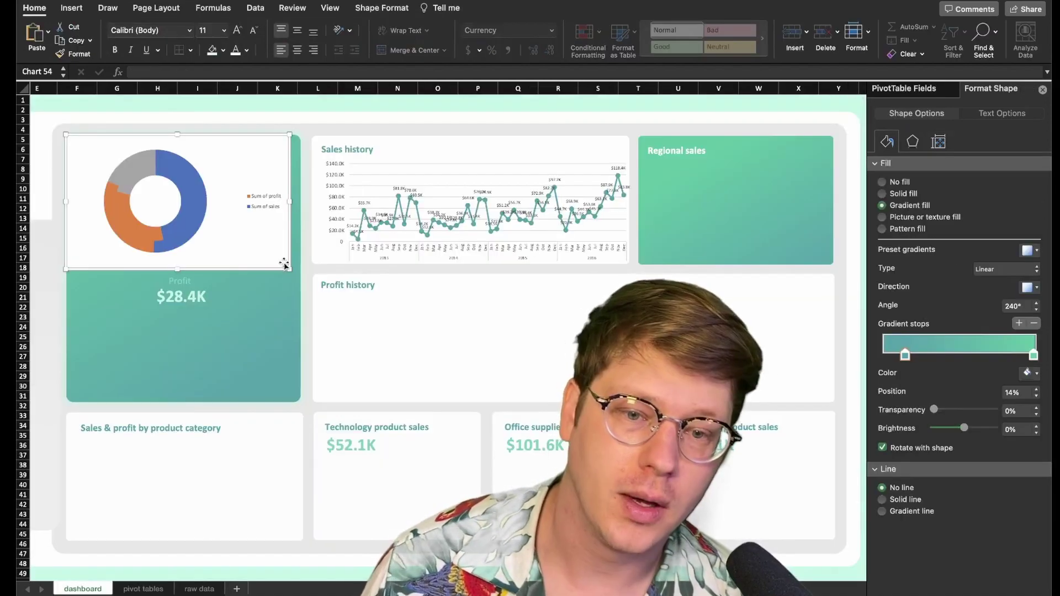
{"action": "left_click_drag", "start_coordinate": [289, 269], "coordinate": [371, 402]}
{"action": "left_click_drag", "start_coordinate": [374, 270], "coordinate": [321, 270]}
Delete the doughnut chart's legend and set its chart area to no fill and no line.
{"action": "left_click", "coordinate": [306, 263]}
{"action": "key", "text": "Delete"}
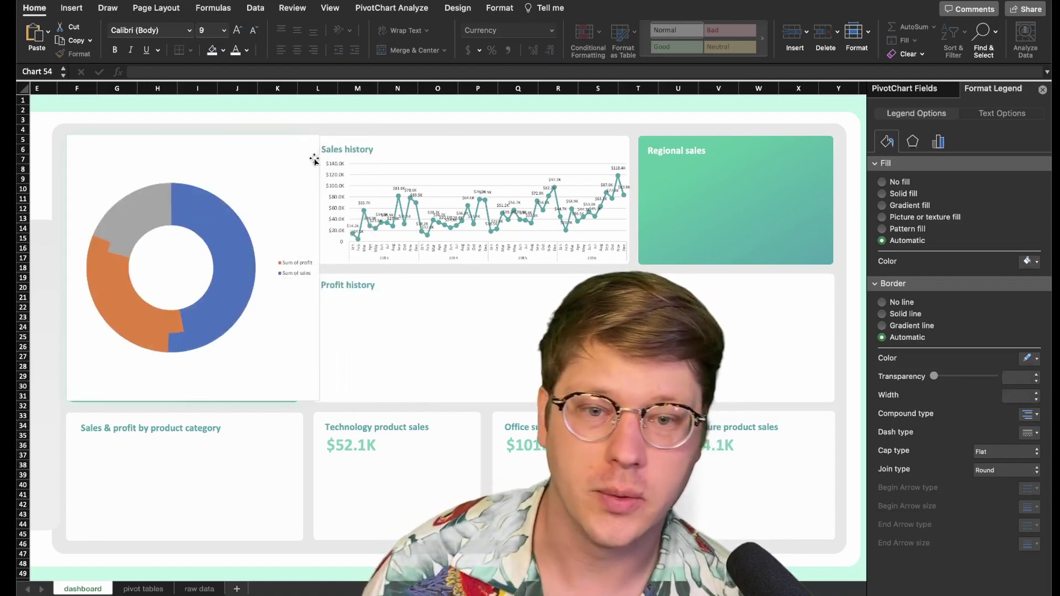
{"action": "left_click", "coordinate": [896, 183]}
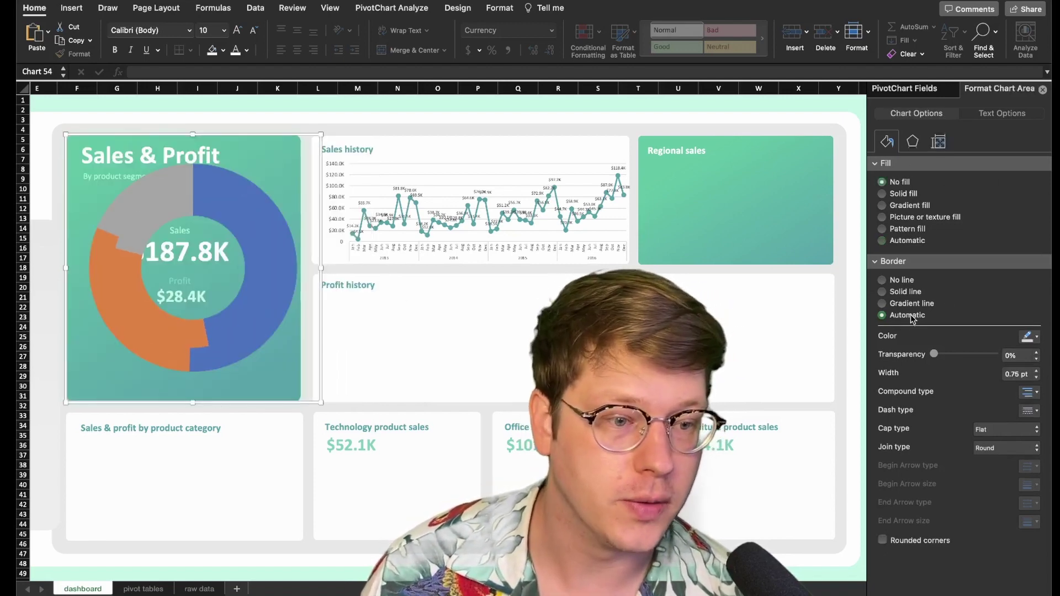
{"action": "left_click", "coordinate": [902, 283]}
Resize the doughnut chart to fit the Sales & Profit card and shift it aside to expose the card's text boxes.
{"action": "left_click_drag", "start_coordinate": [292, 138], "coordinate": [274, 140]}
{"action": "left_click_drag", "start_coordinate": [302, 407], "coordinate": [341, 421]}
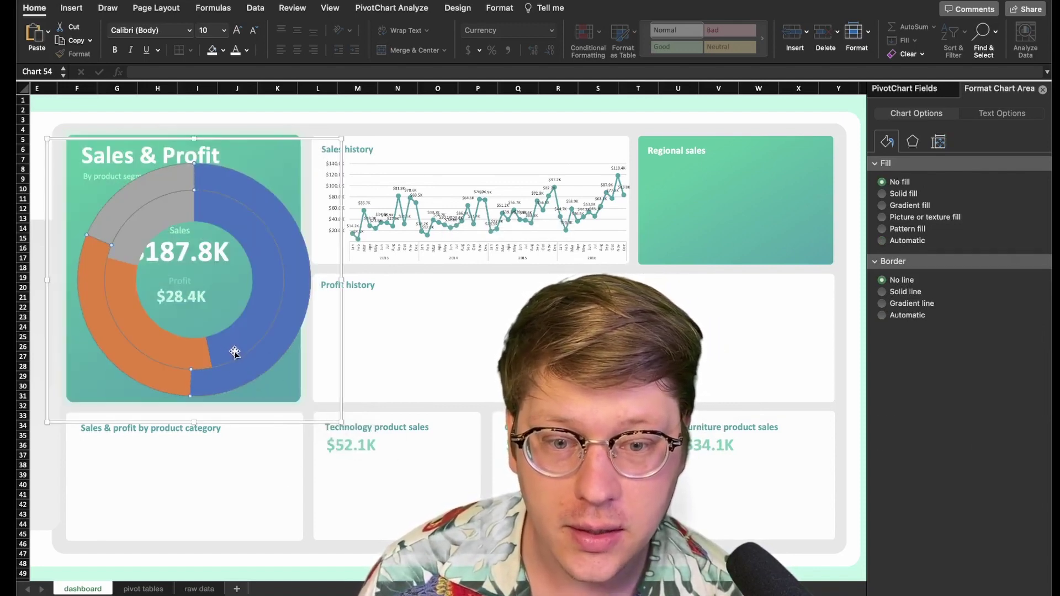
{"action": "left_click", "coordinate": [230, 350]}
{"action": "left_click", "coordinate": [262, 414]}
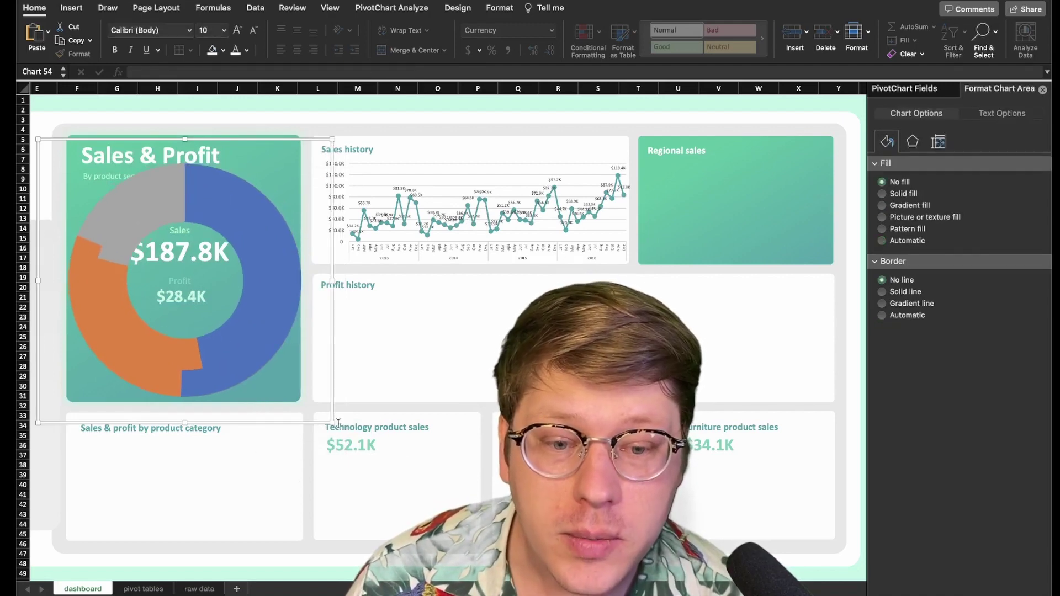
{"action": "left_click", "coordinate": [331, 425]}
{"action": "left_click", "coordinate": [295, 398]}
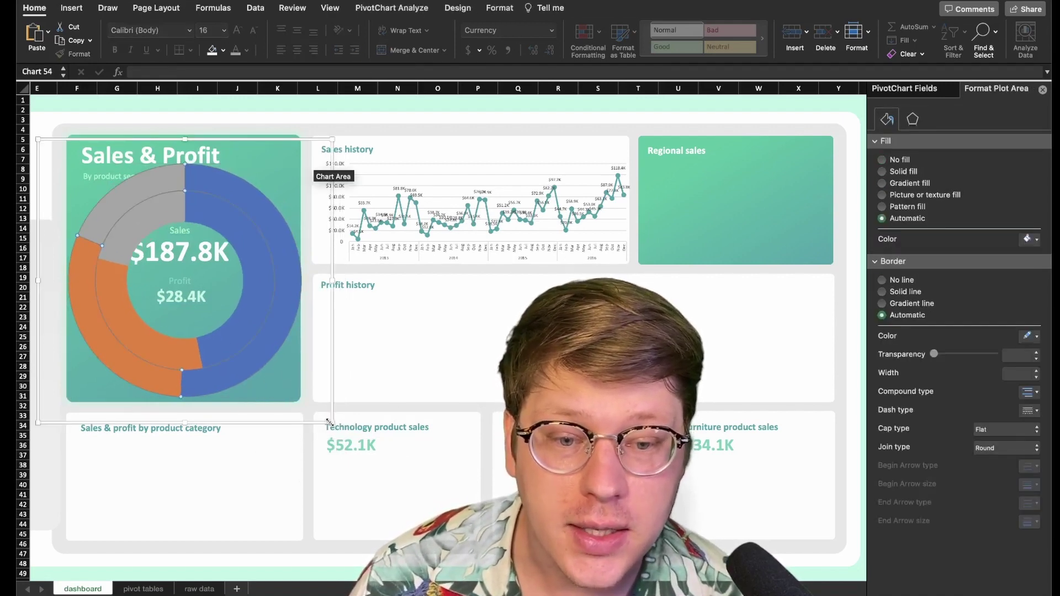
{"action": "left_click_drag", "start_coordinate": [331, 421], "coordinate": [277, 397]}
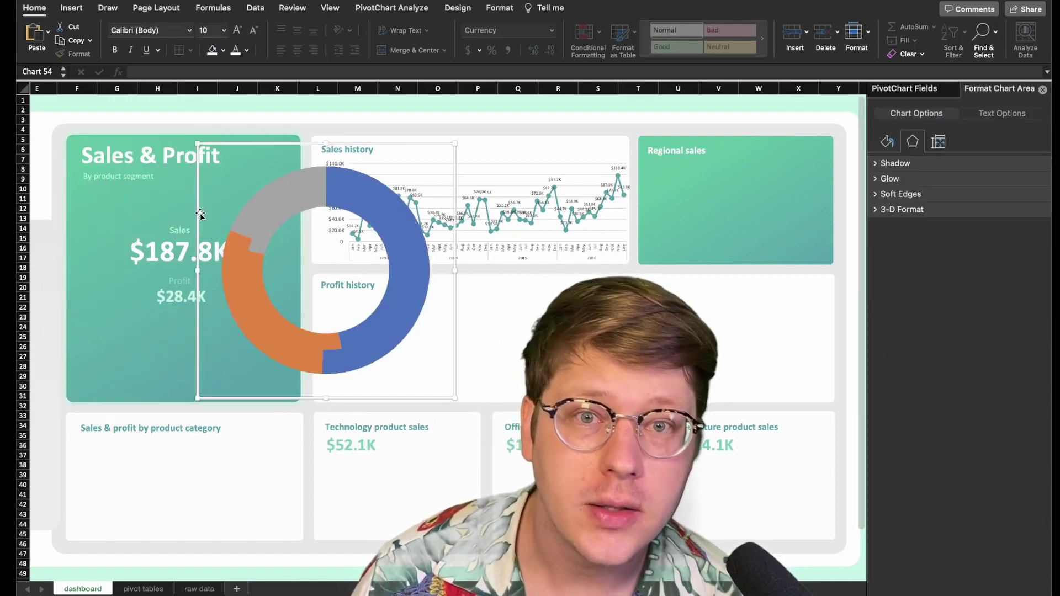
Select the Sales and Profit labels with both of their amounts on the card and bring them to the front.
{"action": "left_click", "coordinate": [180, 228]}
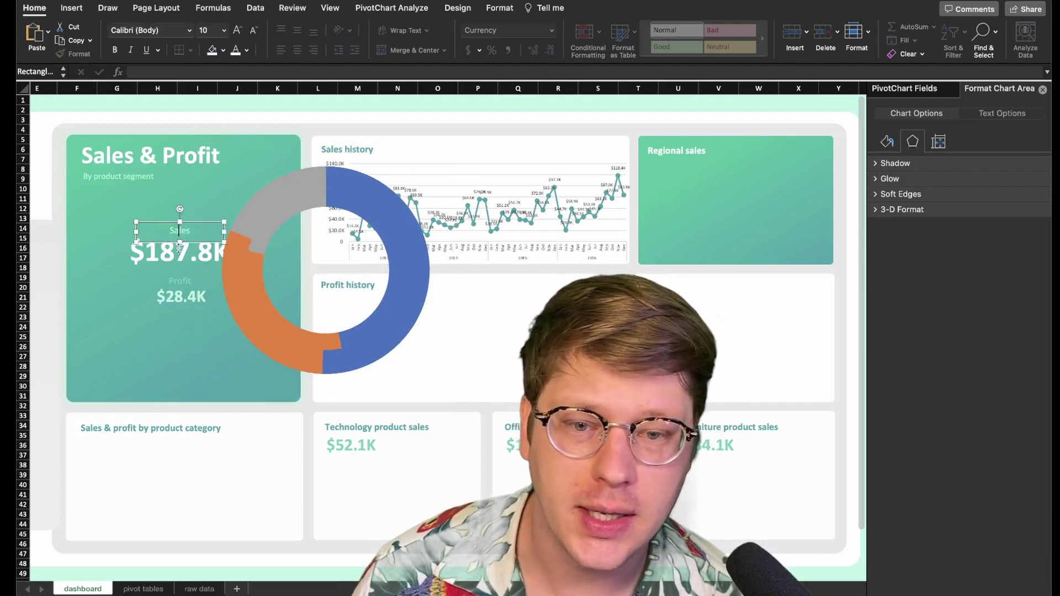
{"action": "left_click", "coordinate": [178, 332]}
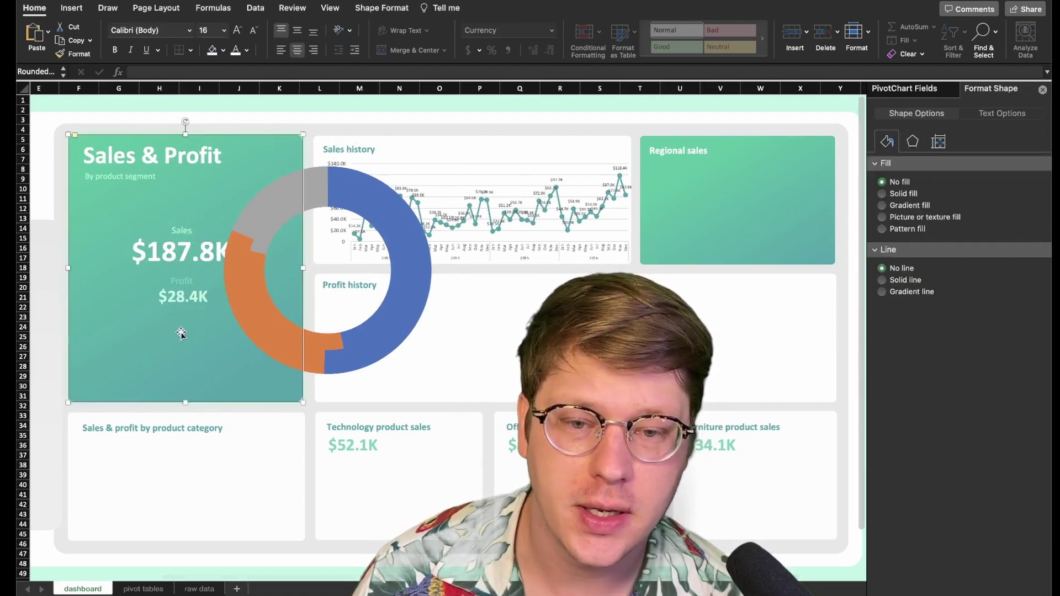
{"action": "left_click", "coordinate": [182, 298]}
{"action": "left_click", "coordinate": [183, 245], "text": "shift"}
{"action": "left_click", "coordinate": [186, 229], "text": "shift"}
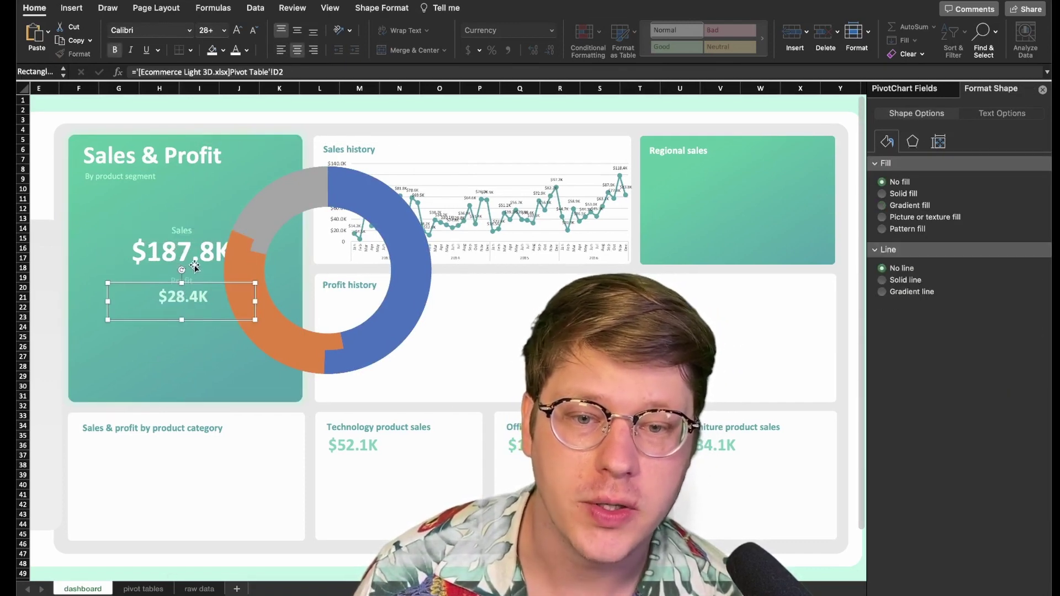
{"action": "left_click", "coordinate": [186, 254], "text": "shift"}
{"action": "left_click", "coordinate": [186, 229], "text": "shift"}
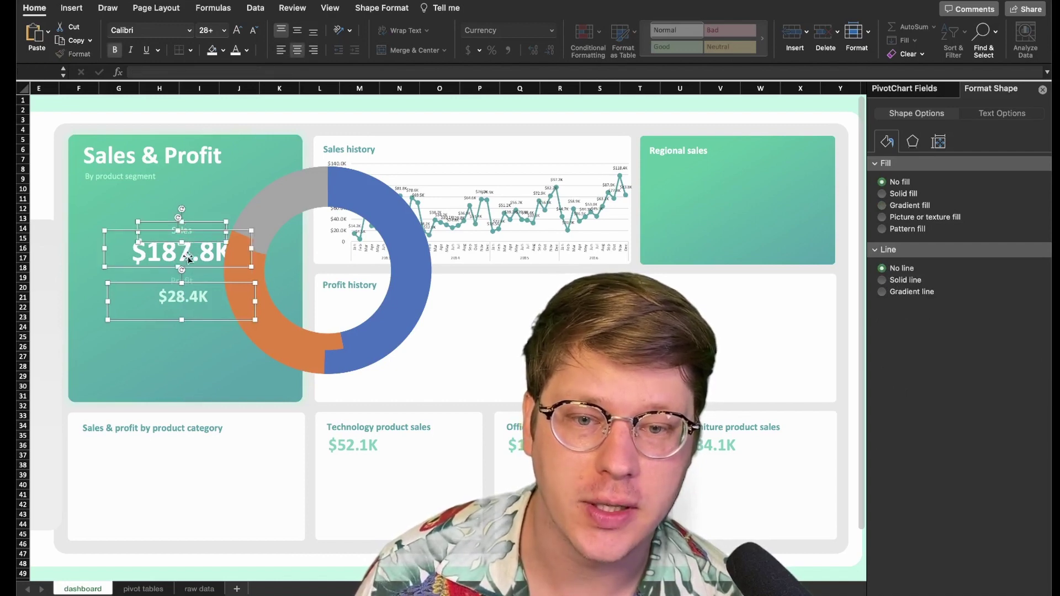
{"action": "left_click", "coordinate": [189, 280], "text": "shift"}
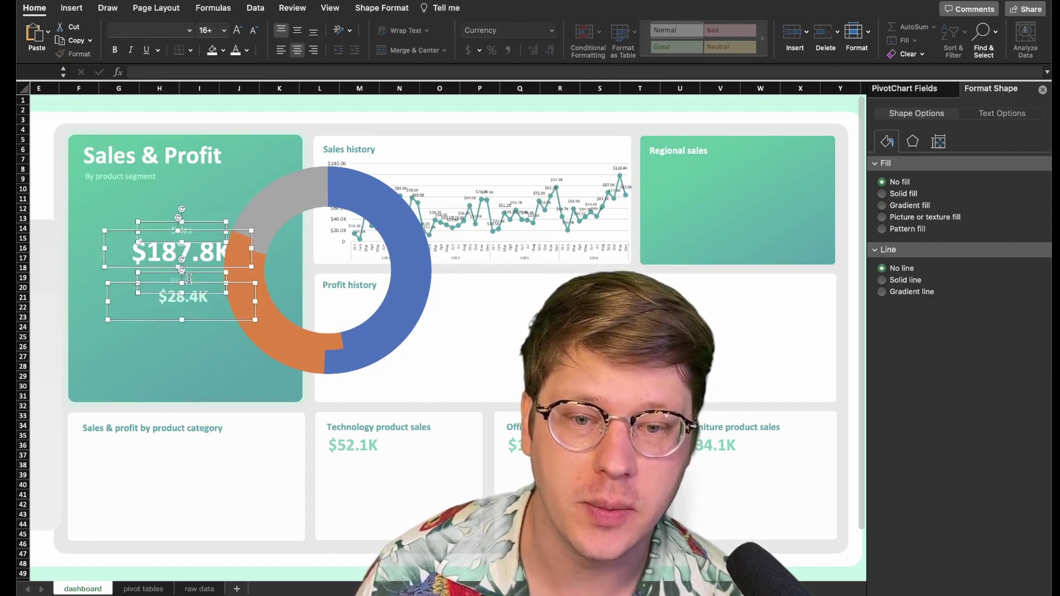
{"action": "right_click", "coordinate": [188, 243]}
{"action": "mouse_move", "coordinate": [224, 307]}
{"action": "left_click", "coordinate": [368, 307]}
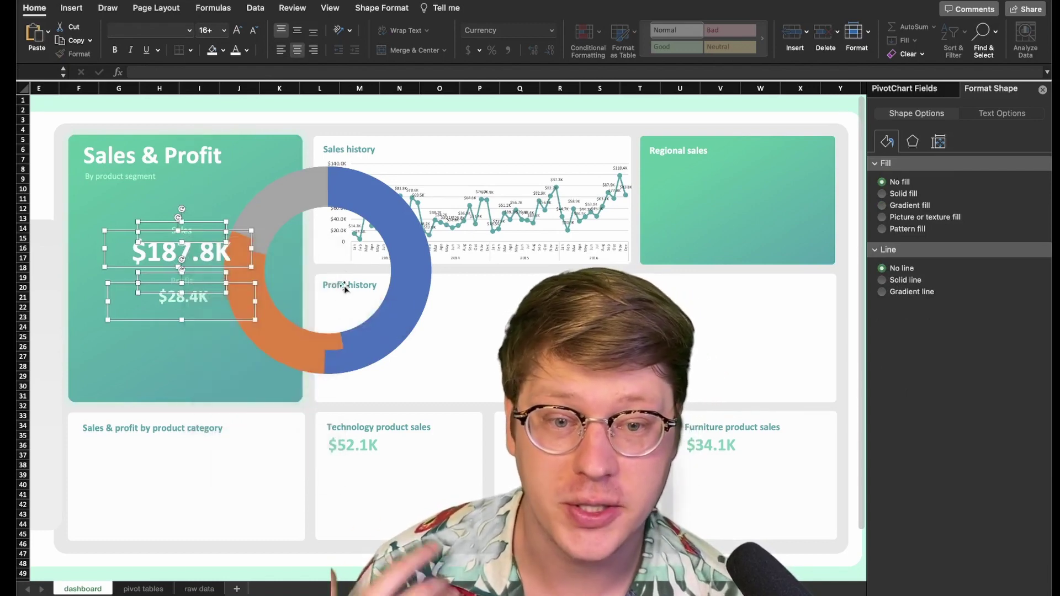
Move the doughnut chart back onto the Sales & Profit card, centred below the card's heading.
{"action": "left_click_drag", "start_coordinate": [343, 286], "coordinate": [306, 232]}
{"action": "left_click", "coordinate": [181, 252]}
{"action": "left_click", "coordinate": [259, 364]}
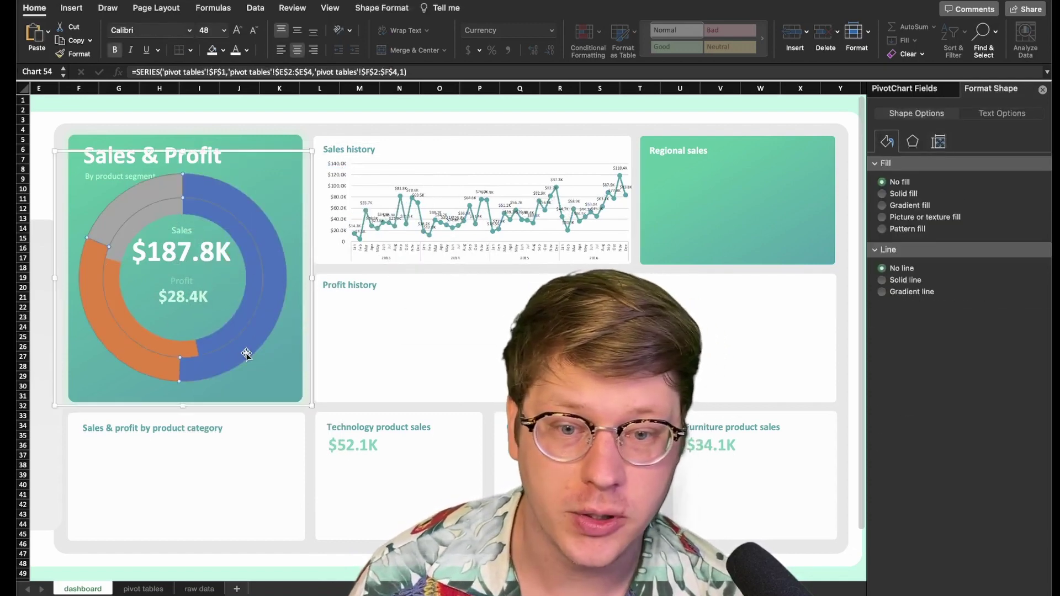
{"action": "left_click_drag", "start_coordinate": [313, 362], "coordinate": [244, 403]}
Move the Sales and Profit labels and their amounts down to centre them inside the doughnut's hole.
{"action": "left_click", "coordinate": [189, 236]}
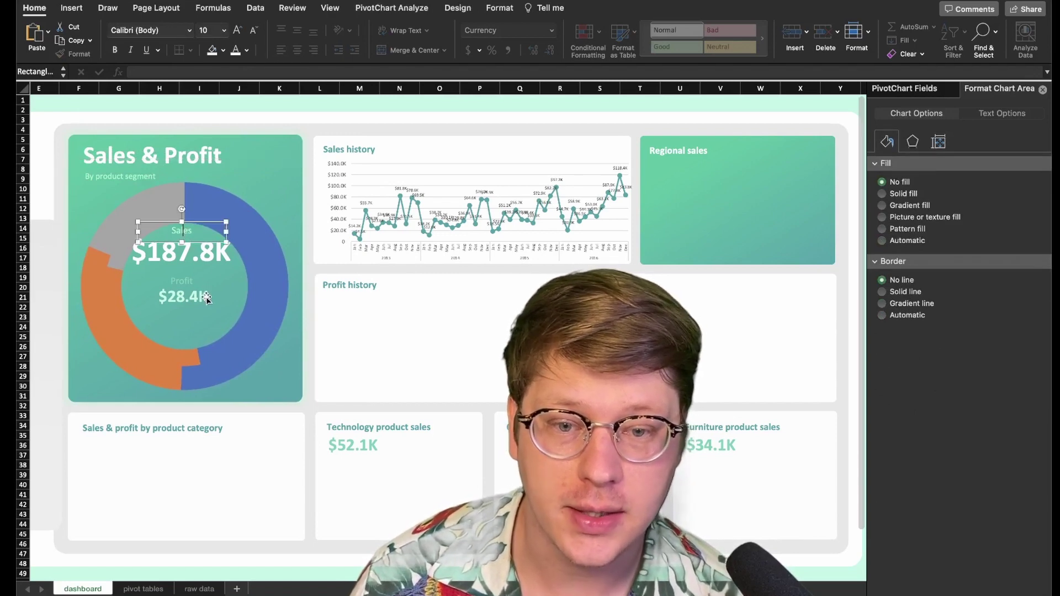
{"action": "left_click", "coordinate": [331, 307]}
{"action": "left_click", "coordinate": [175, 298]}
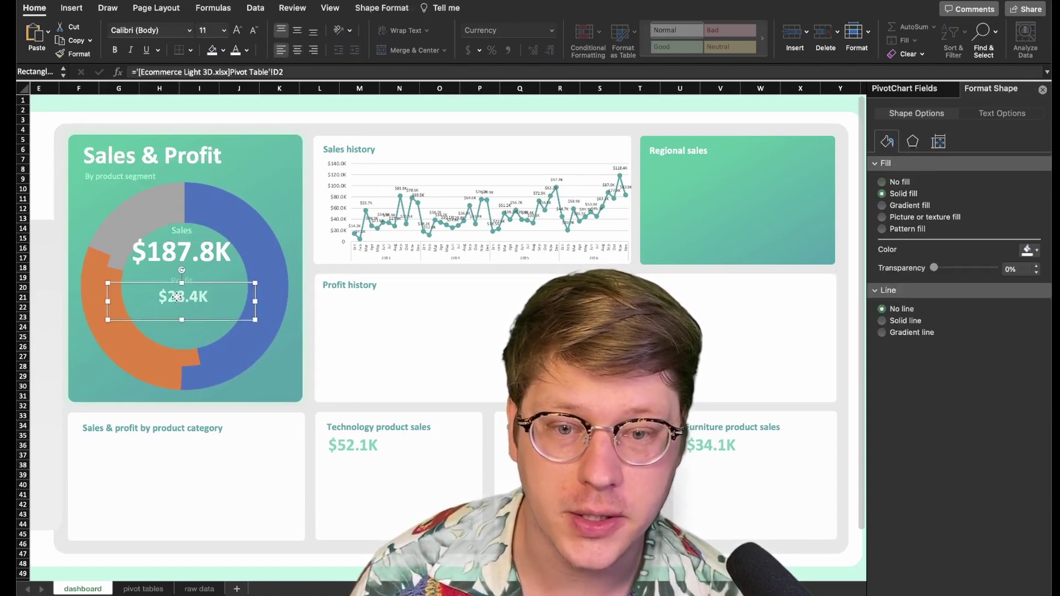
{"action": "key", "text": "super+z"}
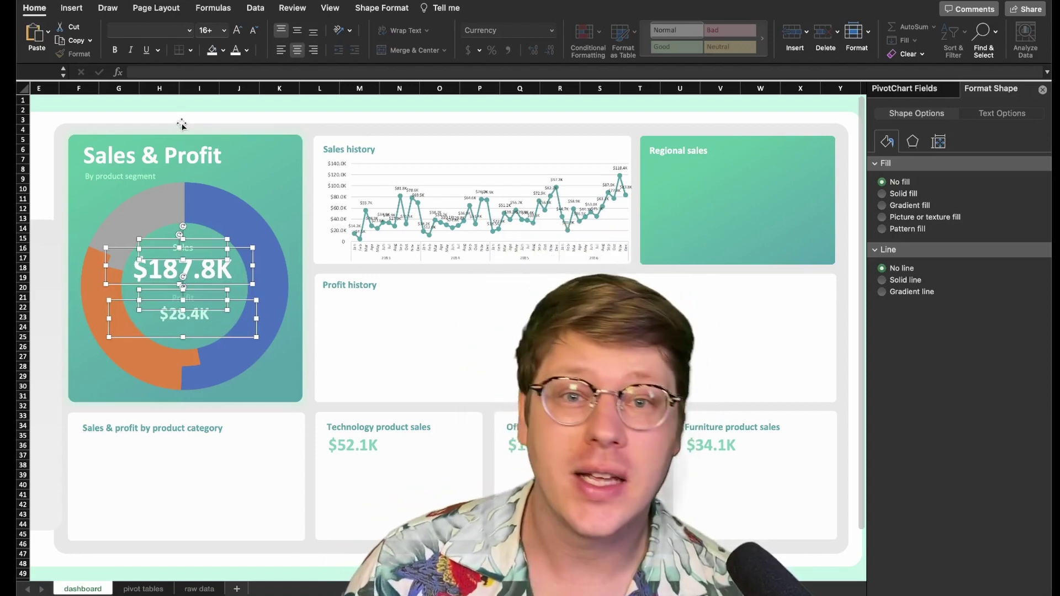
Set the doughnut hole size of the chart's sales series to 77%.
{"action": "left_click", "coordinate": [266, 299]}
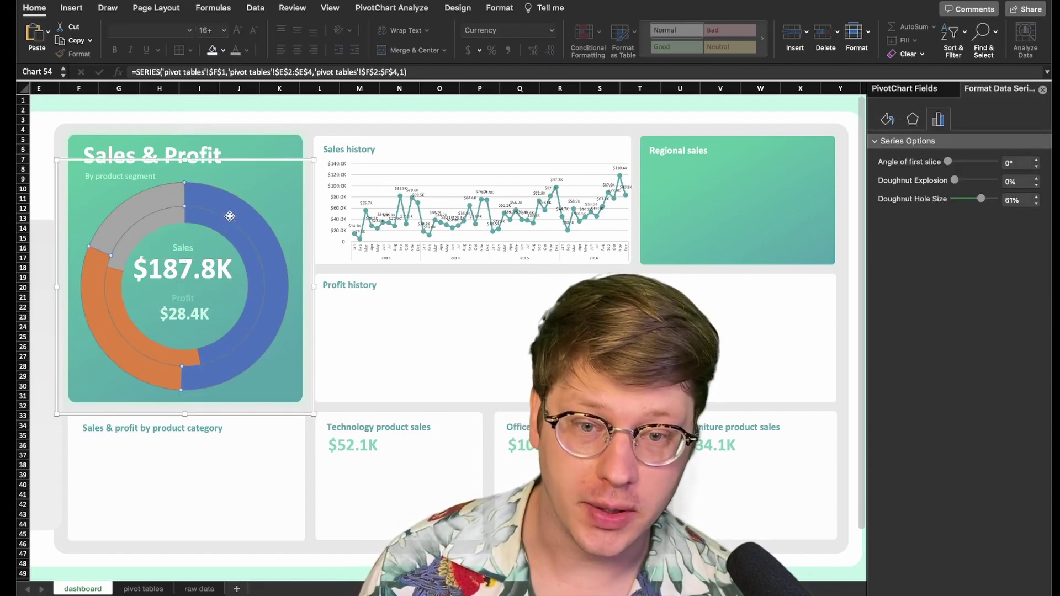
{"action": "mouse_move", "coordinate": [226, 236]}
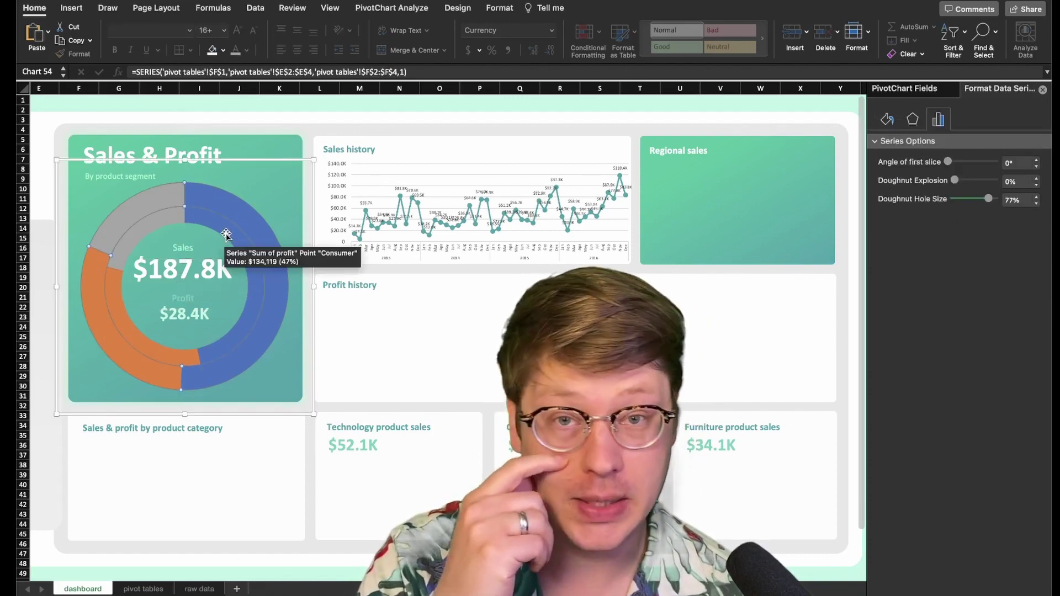
Open the sales series' fill options and look through the preset color palettes for the doughnut chart.
{"action": "left_click", "coordinate": [888, 129]}
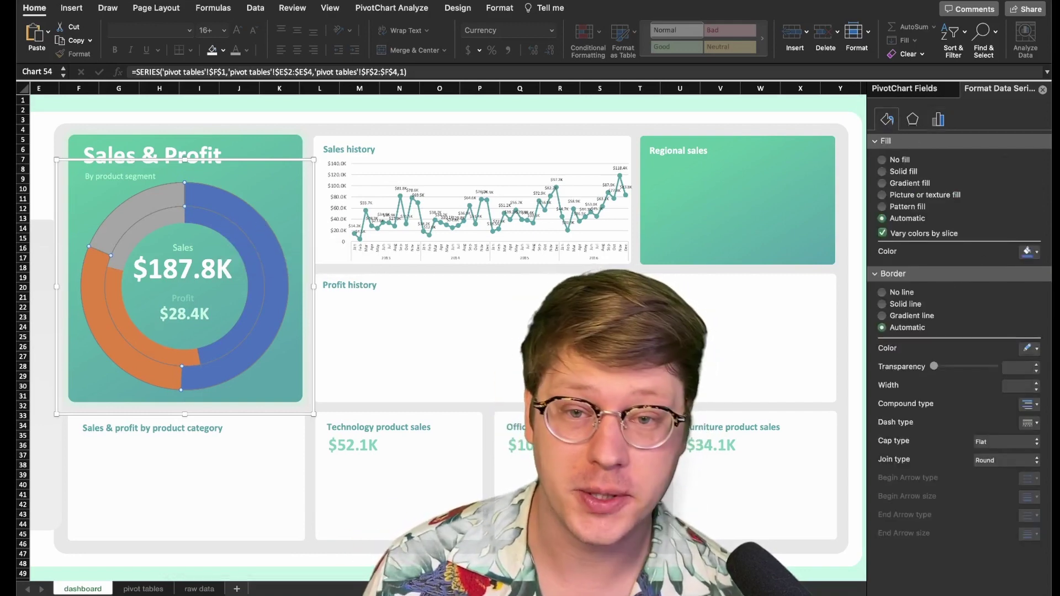
{"action": "left_click", "coordinate": [397, 7]}
{"action": "left_click", "coordinate": [458, 8]}
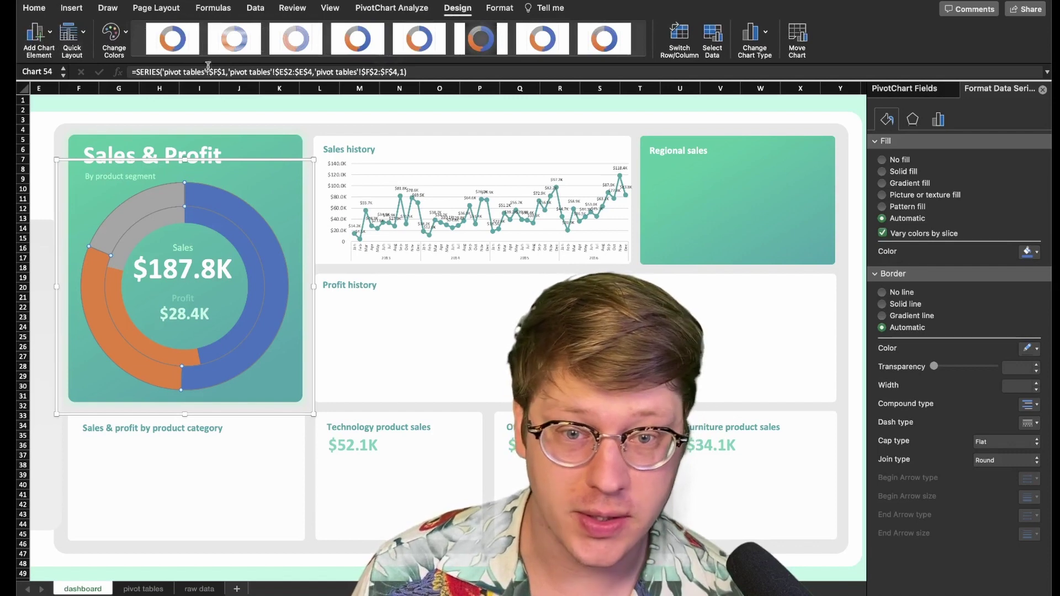
{"action": "left_click", "coordinate": [111, 50]}
{"action": "scroll", "coordinate": [139, 164], "scroll_direction": "down", "scroll_amount": 5}
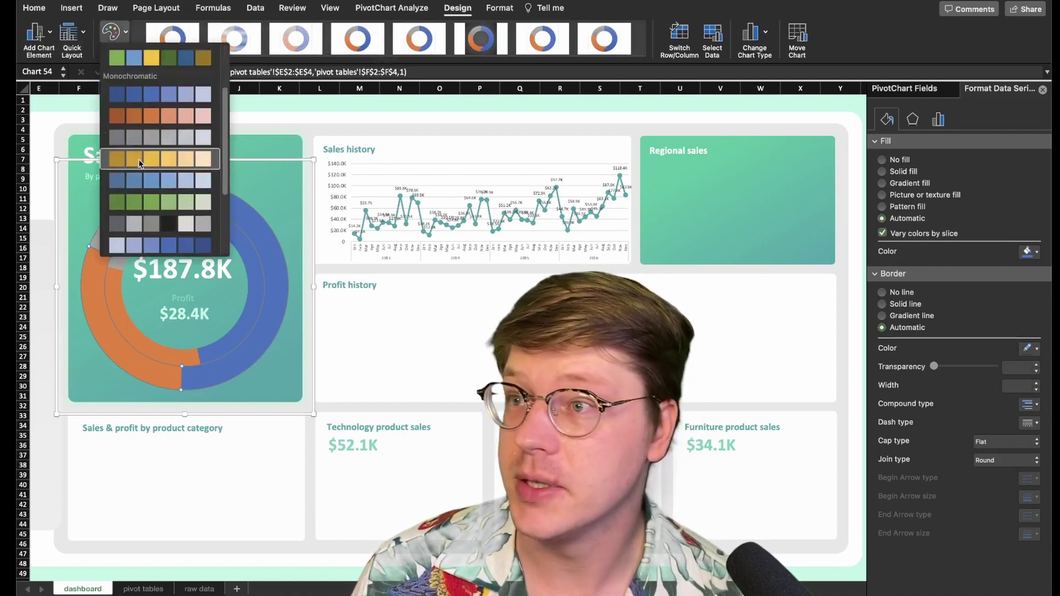
{"action": "scroll", "coordinate": [139, 164], "scroll_direction": "down", "scroll_amount": 1}
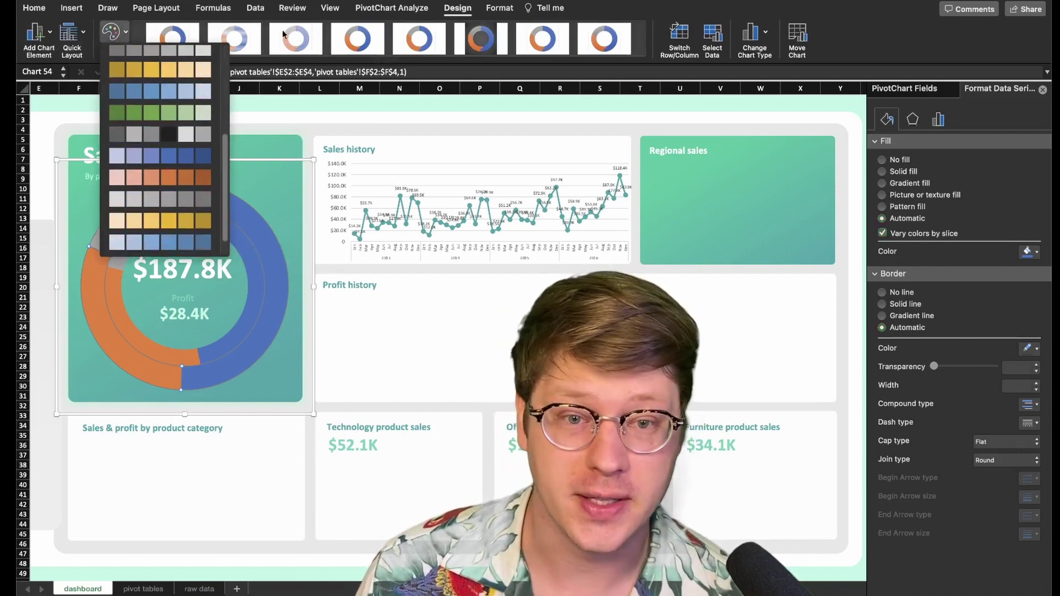
{"action": "left_click", "coordinate": [335, 266]}
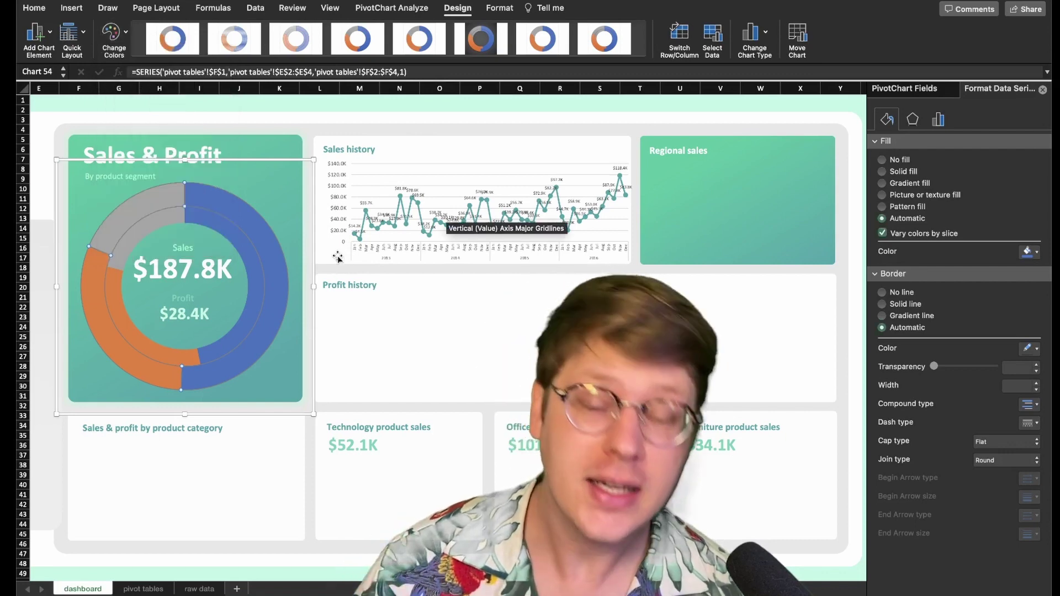
Fill the Consumer slice of the doughnut's outer ring with a solid bright green at 3% transparency.
{"action": "mouse_move", "coordinate": [269, 275]}
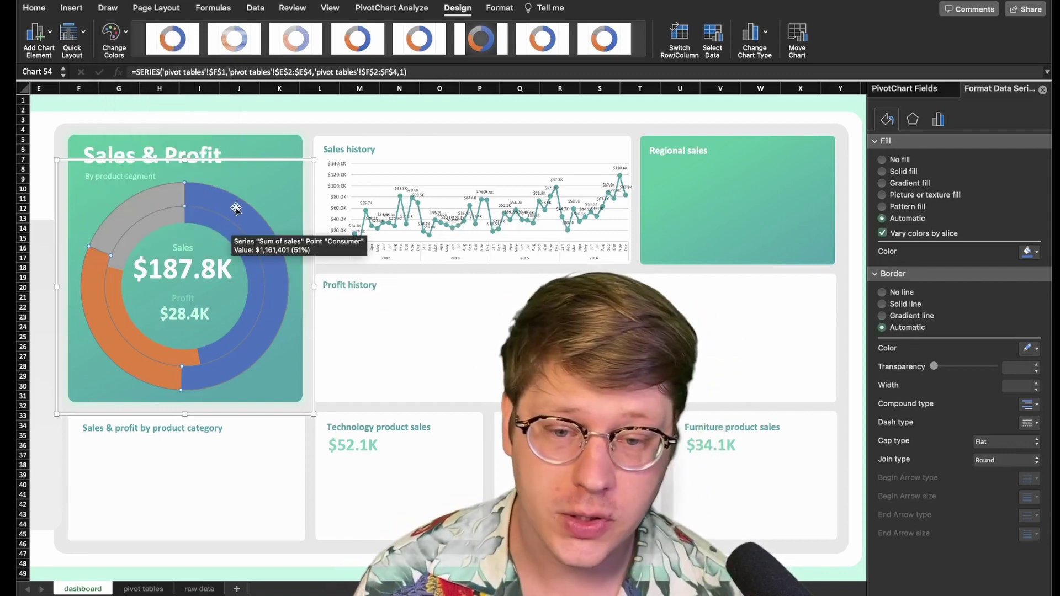
{"action": "left_click", "coordinate": [212, 205]}
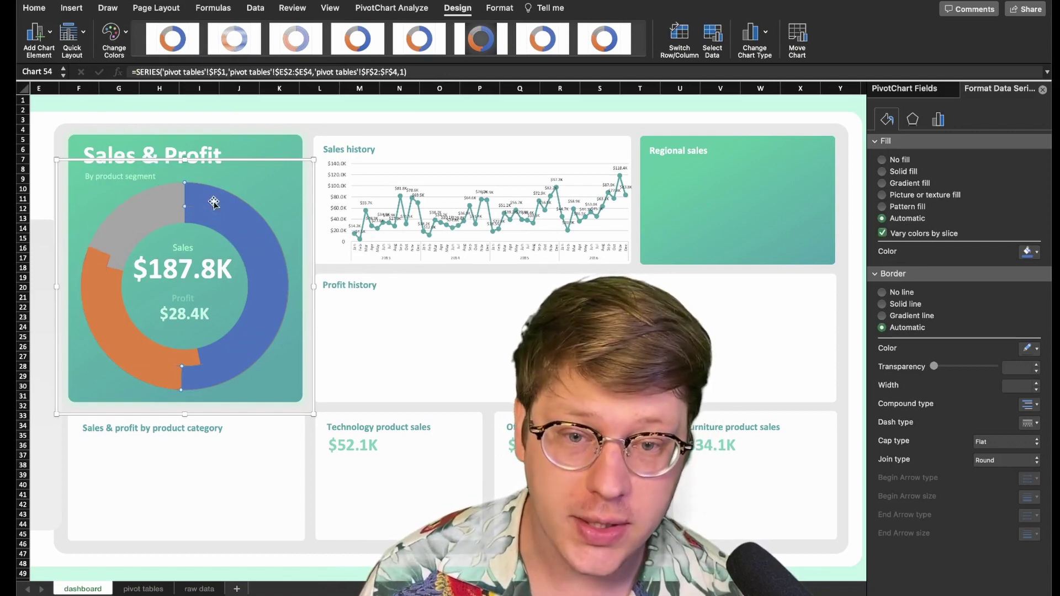
{"action": "left_click", "coordinate": [898, 172]}
{"action": "left_click", "coordinate": [902, 184]}
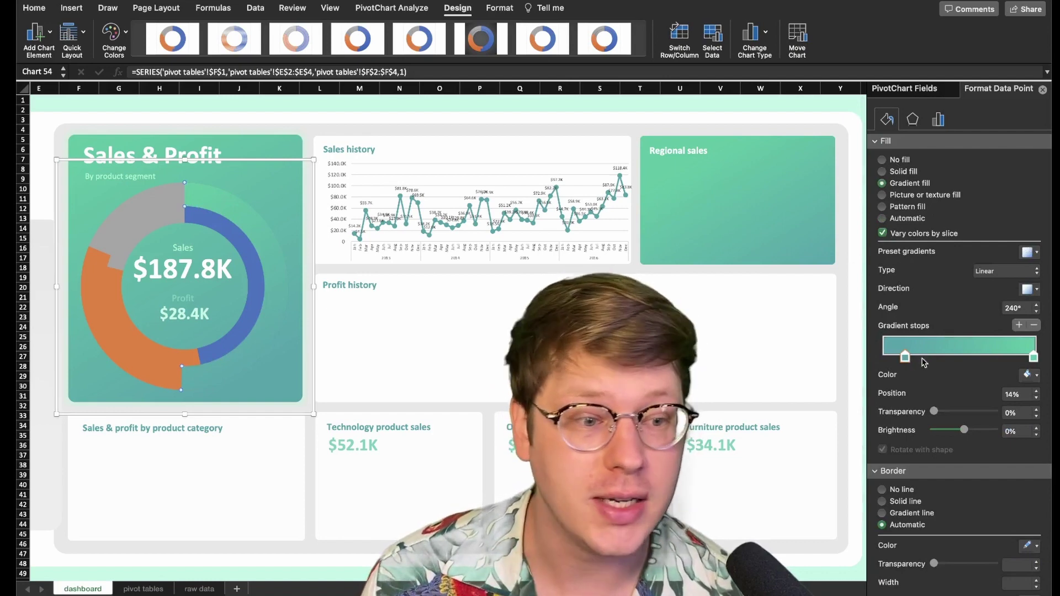
{"action": "left_click", "coordinate": [1028, 377]}
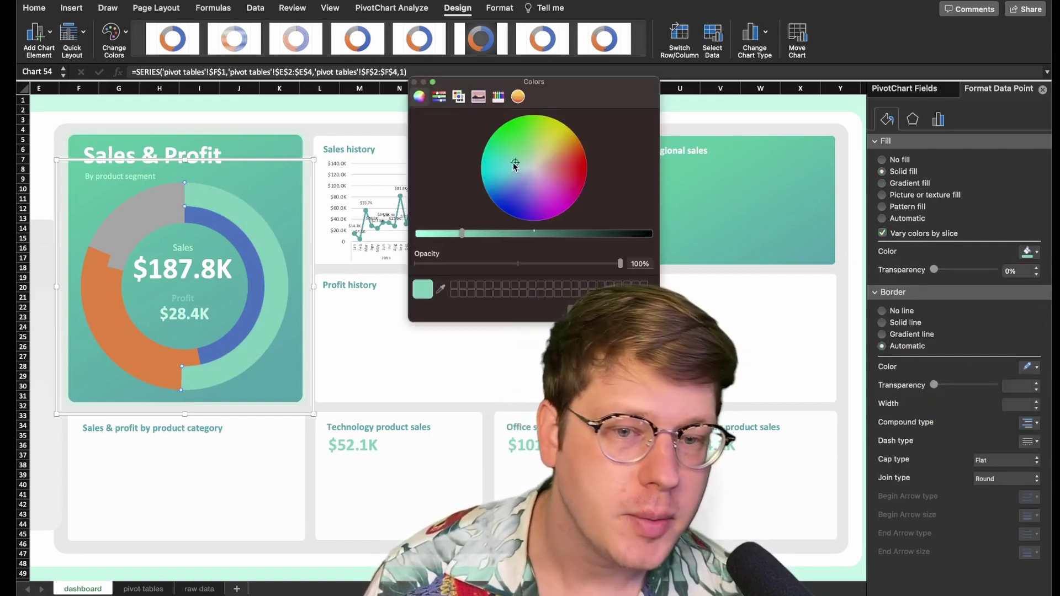
{"action": "left_click_drag", "start_coordinate": [513, 162], "coordinate": [504, 160]}
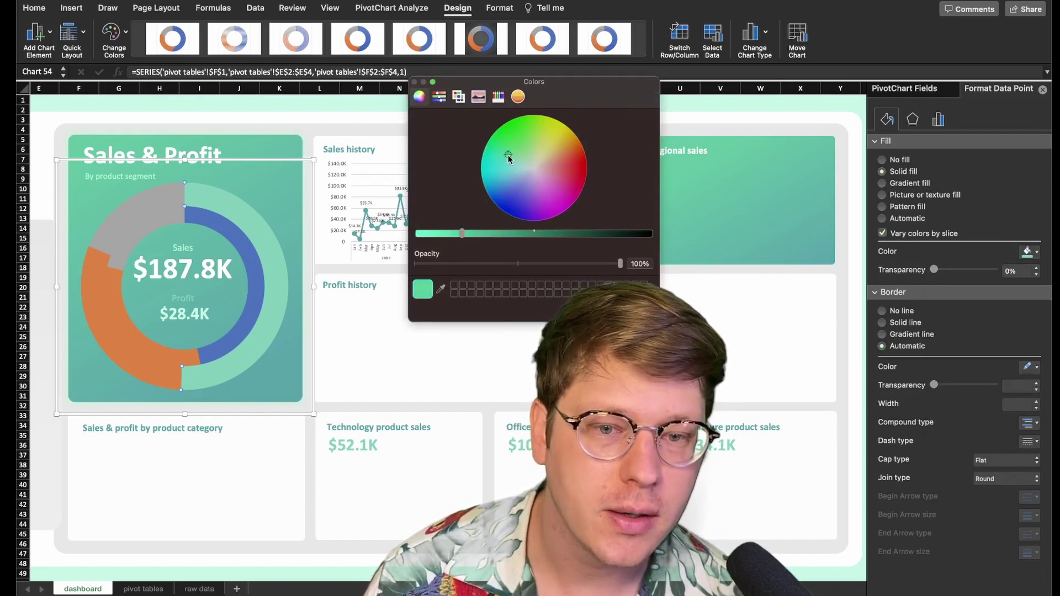
{"action": "left_click", "coordinate": [317, 246]}
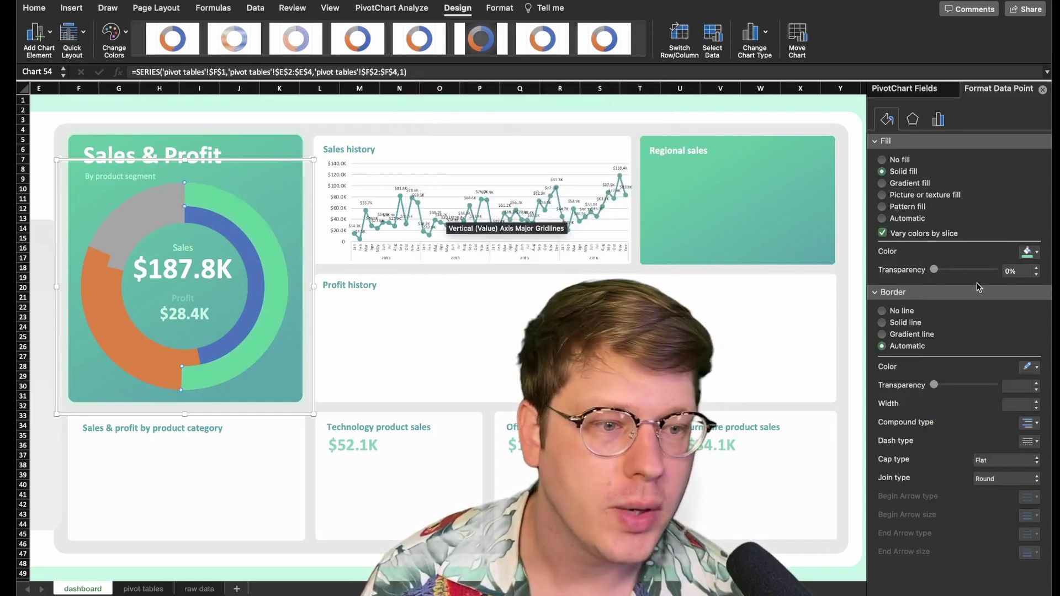
{"action": "left_click_drag", "start_coordinate": [957, 273], "coordinate": [935, 275]}
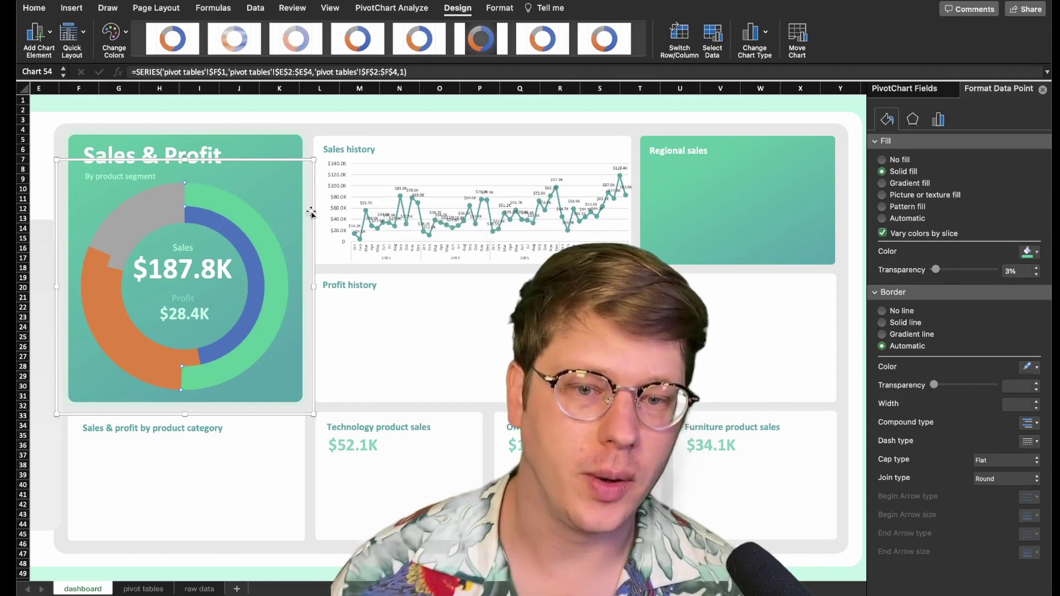
Select the profit series of the doughnut chart.
{"action": "key", "text": "Left"}
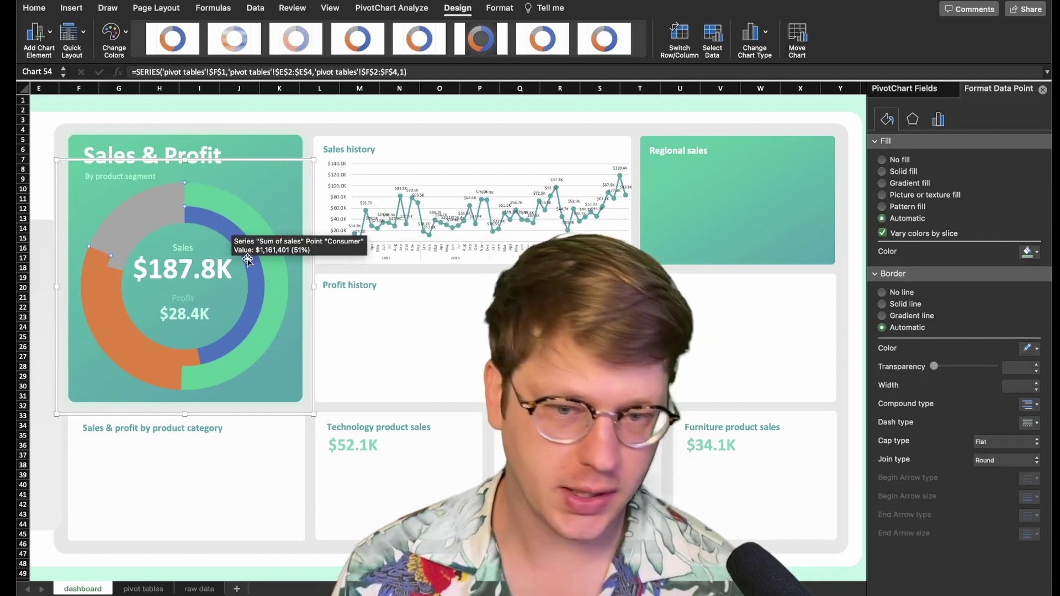
{"action": "left_click", "coordinate": [95, 368]}
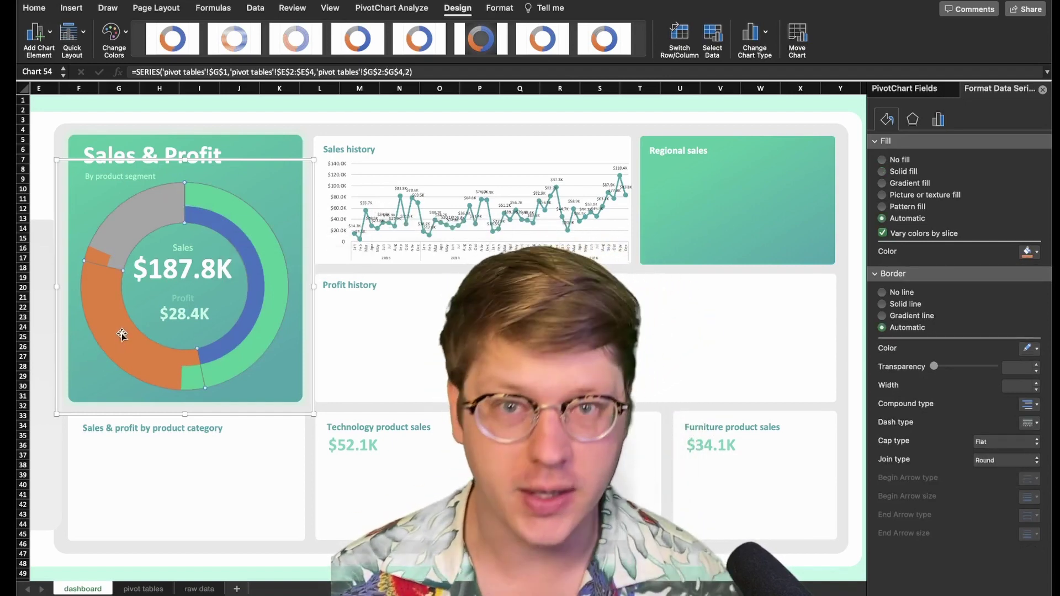
{"action": "mouse_move", "coordinate": [126, 329]}
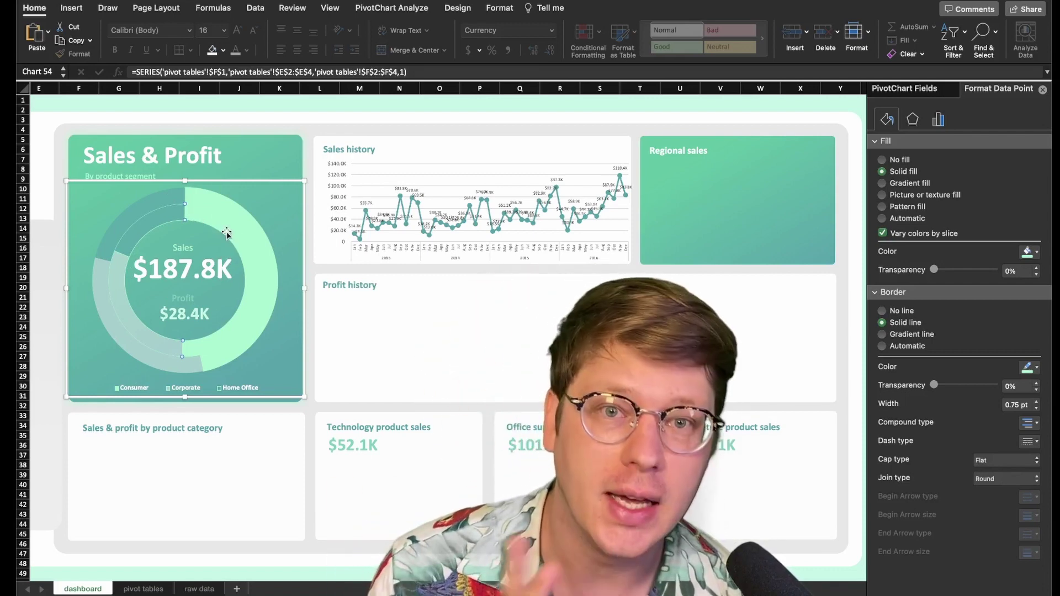
Give the Consumer slice of the doughnut's inner ring a custom mint green darker than the outer ring's Consumer slice.
{"action": "mouse_move", "coordinate": [227, 235]}
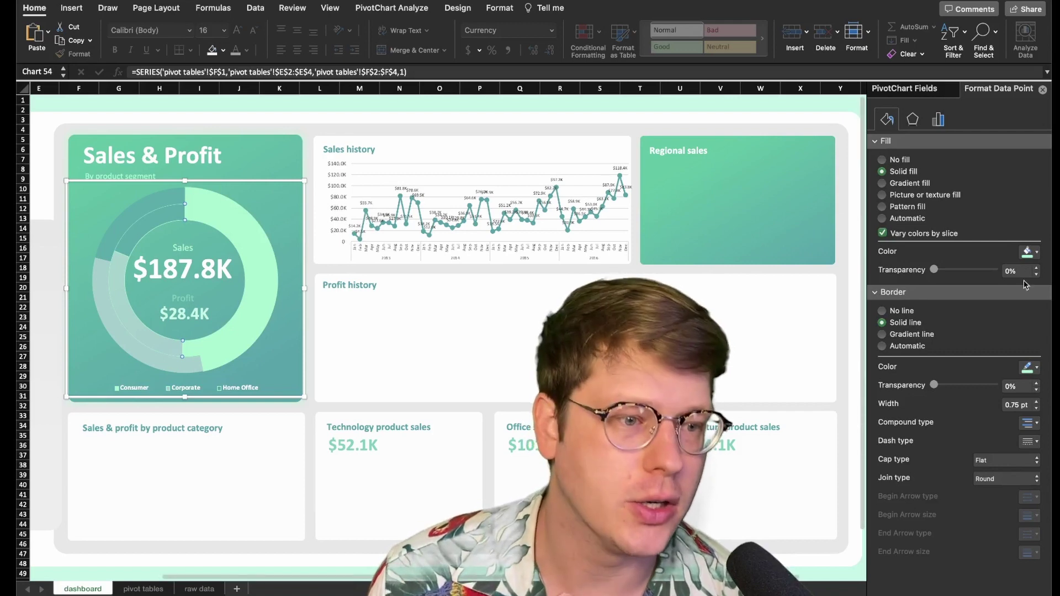
{"action": "left_click", "coordinate": [1028, 253]}
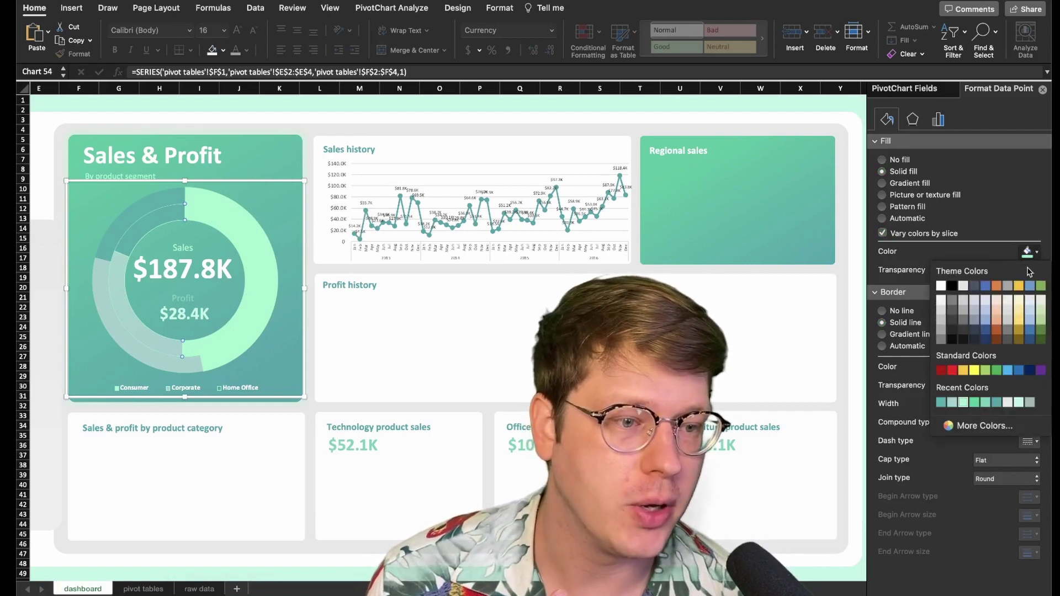
{"action": "left_click", "coordinate": [981, 426]}
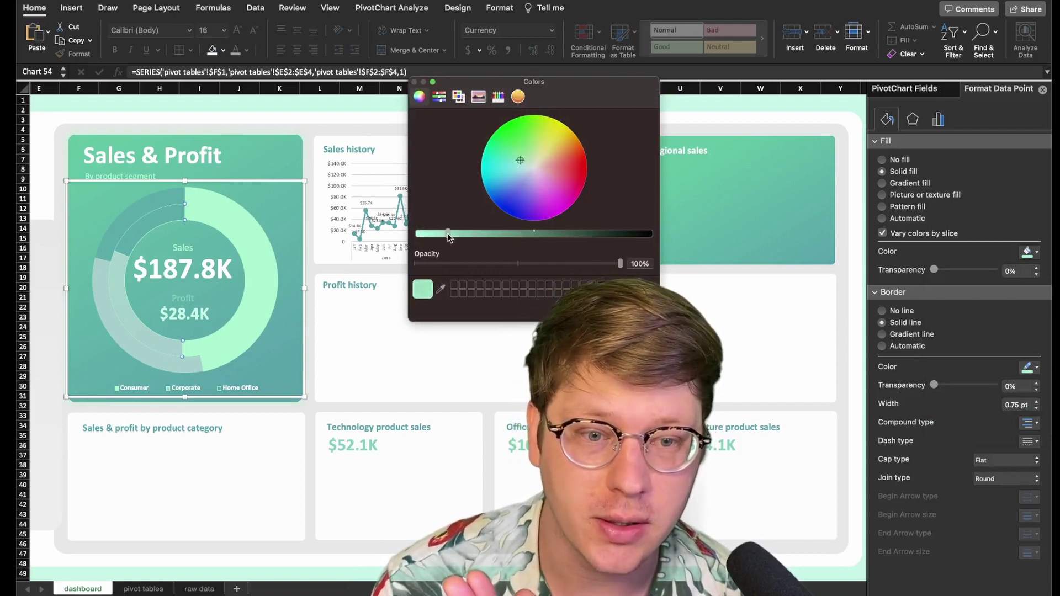
{"action": "left_click_drag", "start_coordinate": [449, 238], "coordinate": [462, 234]}
{"action": "key", "text": "Escape"}
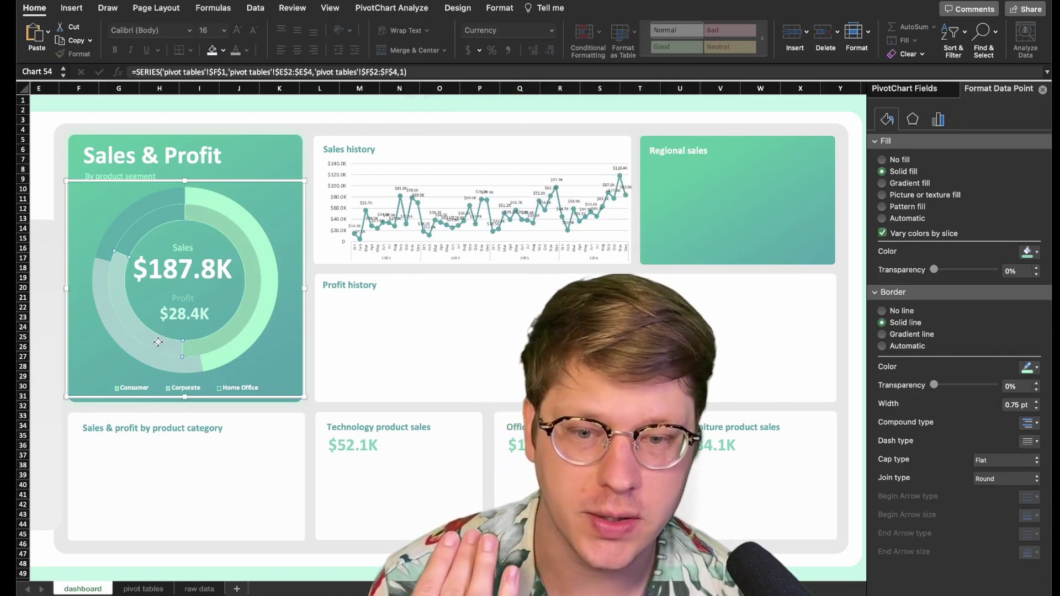
Recolor the inner ring's Corporate slice with a gray theme color and its Home Office slice with a darker custom teal.
{"action": "left_click", "coordinate": [1030, 252]}
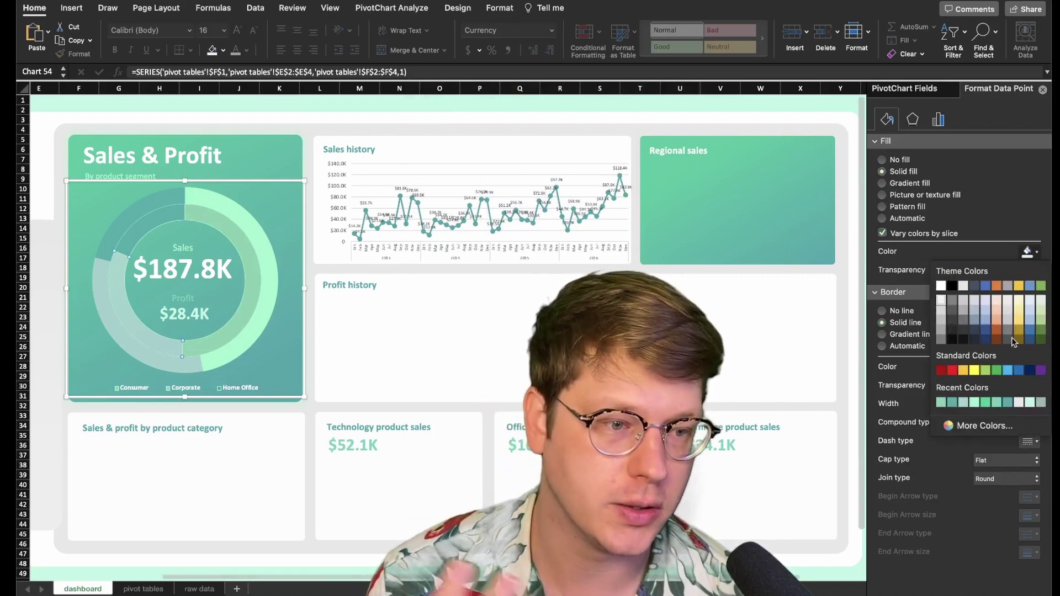
{"action": "left_click", "coordinate": [1011, 337]}
{"action": "left_click", "coordinate": [1029, 252]}
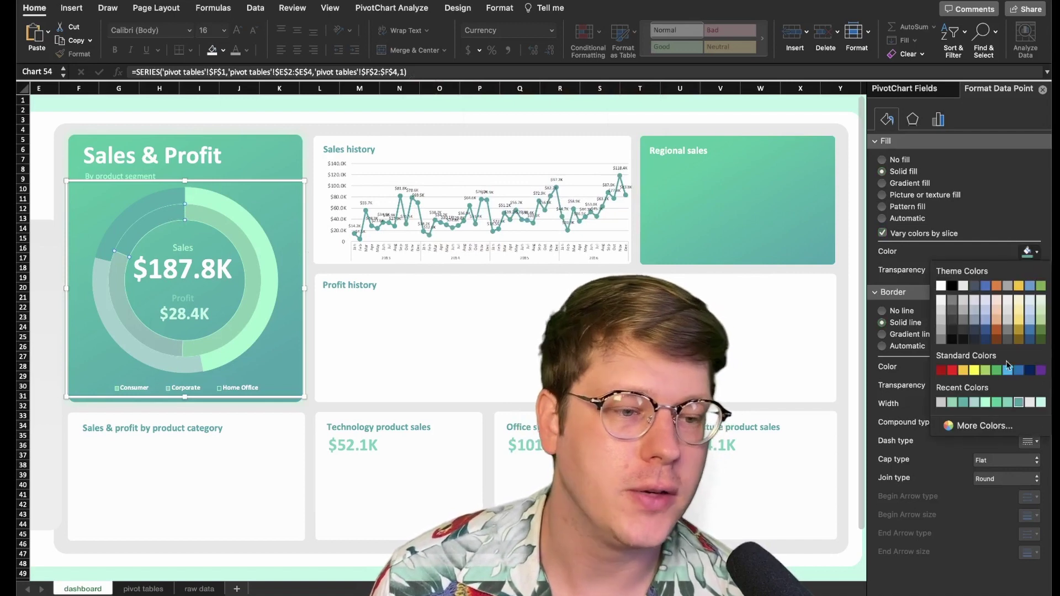
{"action": "left_click", "coordinate": [982, 436]}
{"action": "left_click_drag", "start_coordinate": [509, 228], "coordinate": [522, 234]}
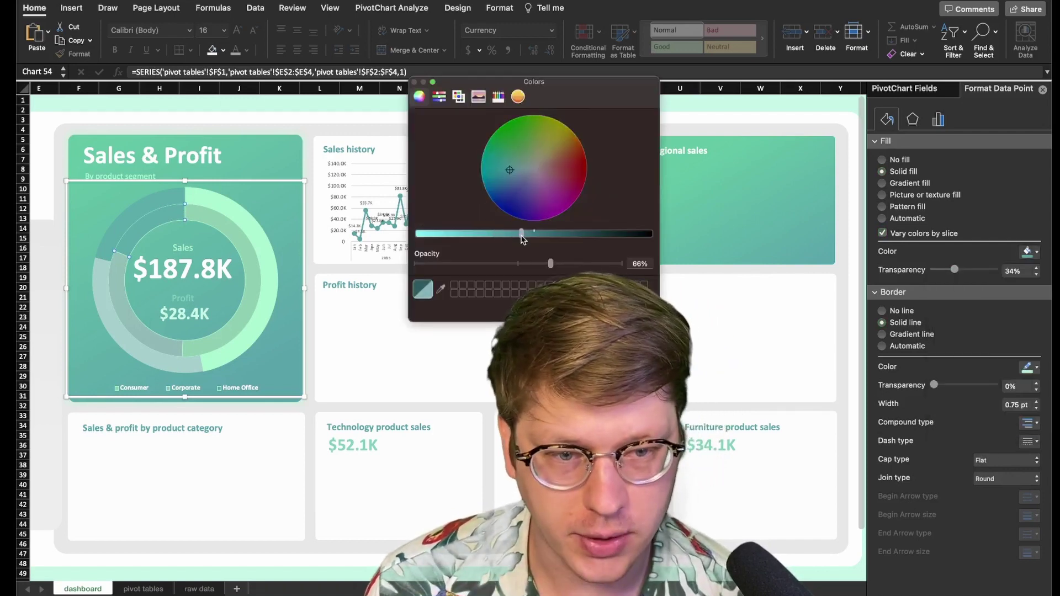
{"action": "key", "text": "Return"}
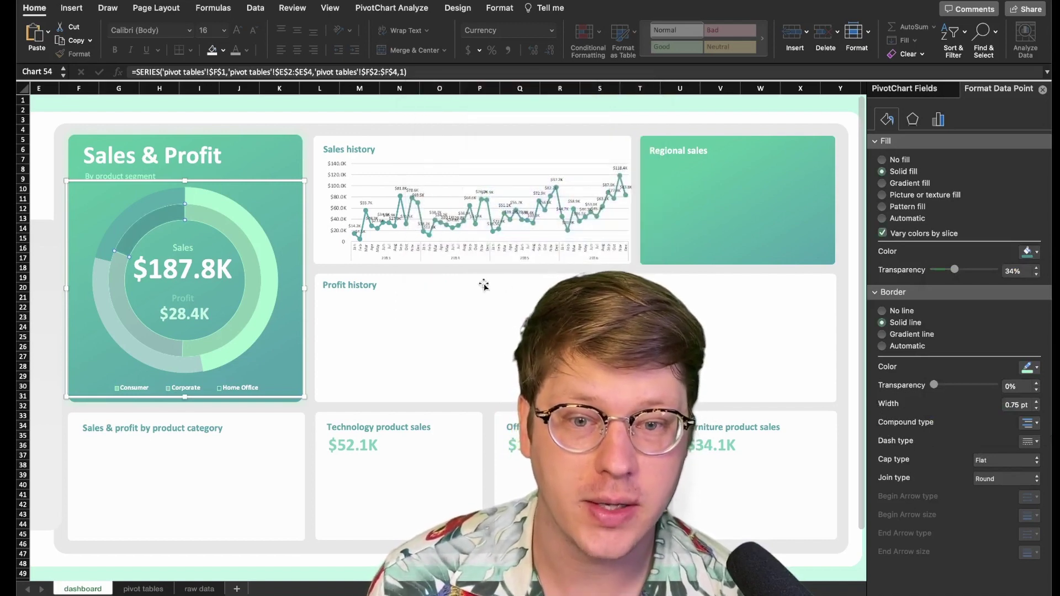
{"action": "left_click", "coordinate": [292, 267]}
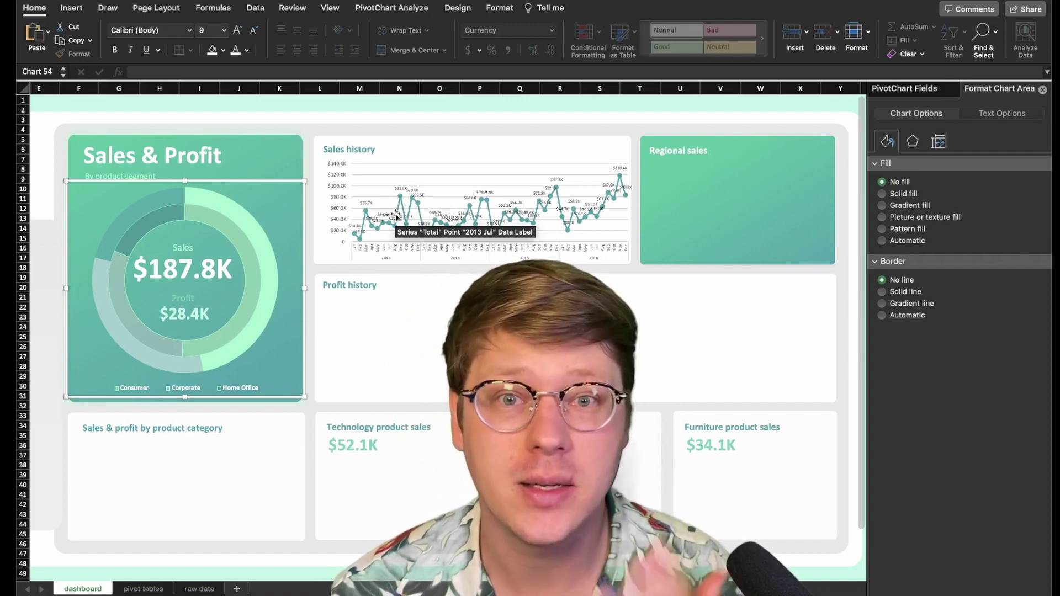
{"action": "left_click", "coordinate": [530, 331]}
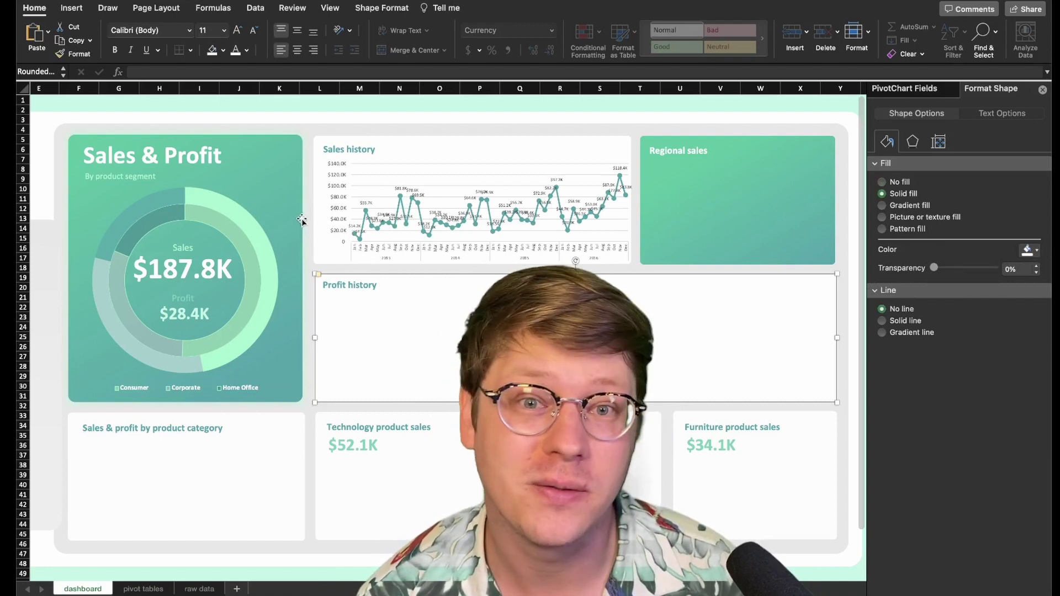
{"action": "scroll", "coordinate": [325, 206], "scroll_direction": "down", "scroll_amount": 2}
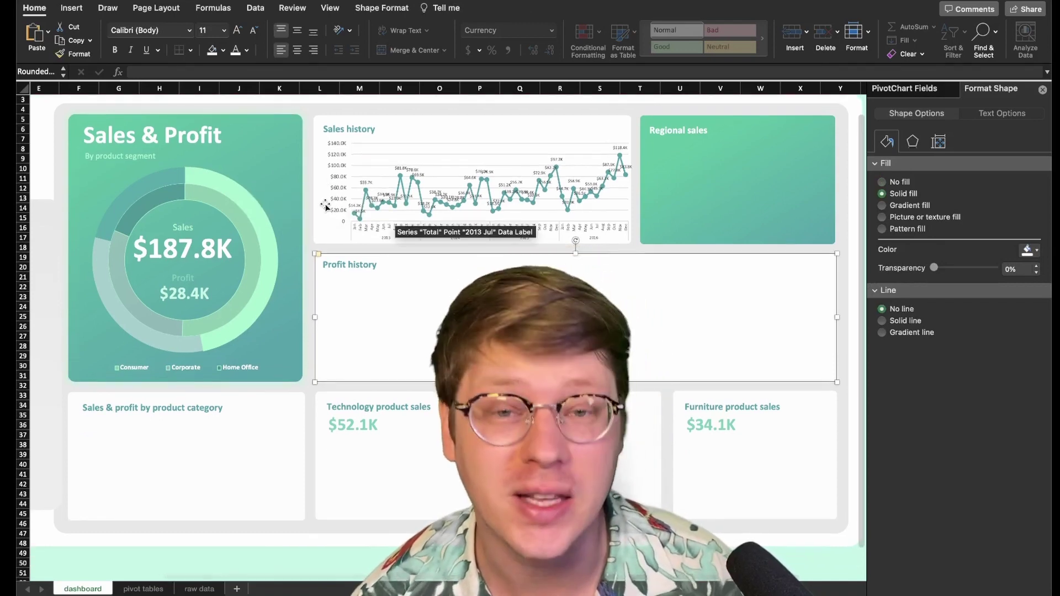
{"action": "scroll", "coordinate": [227, 313], "scroll_direction": "up", "scroll_amount": 1}
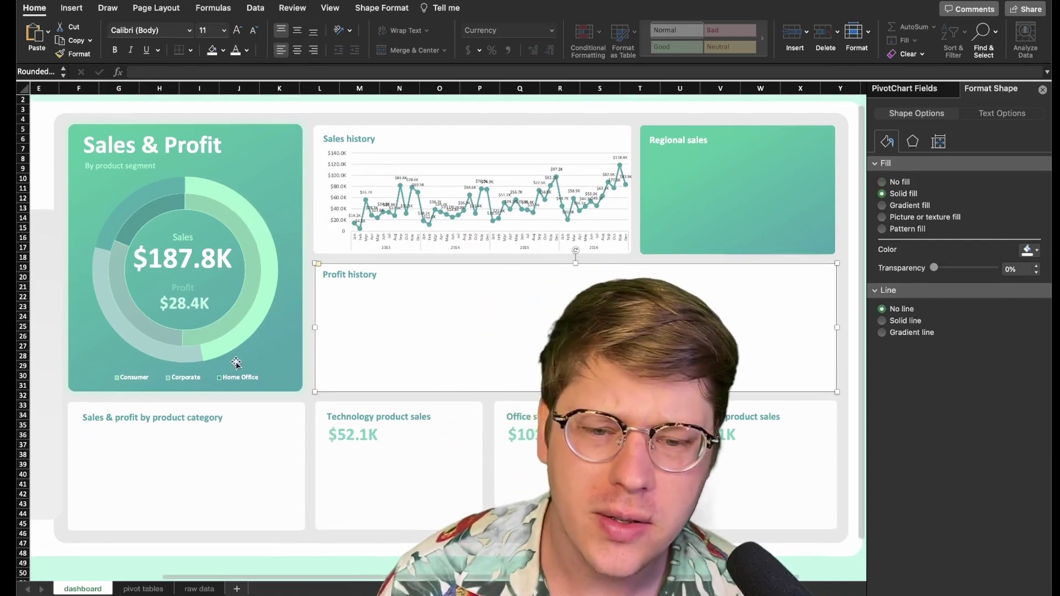
{"action": "left_click", "coordinate": [240, 382]}
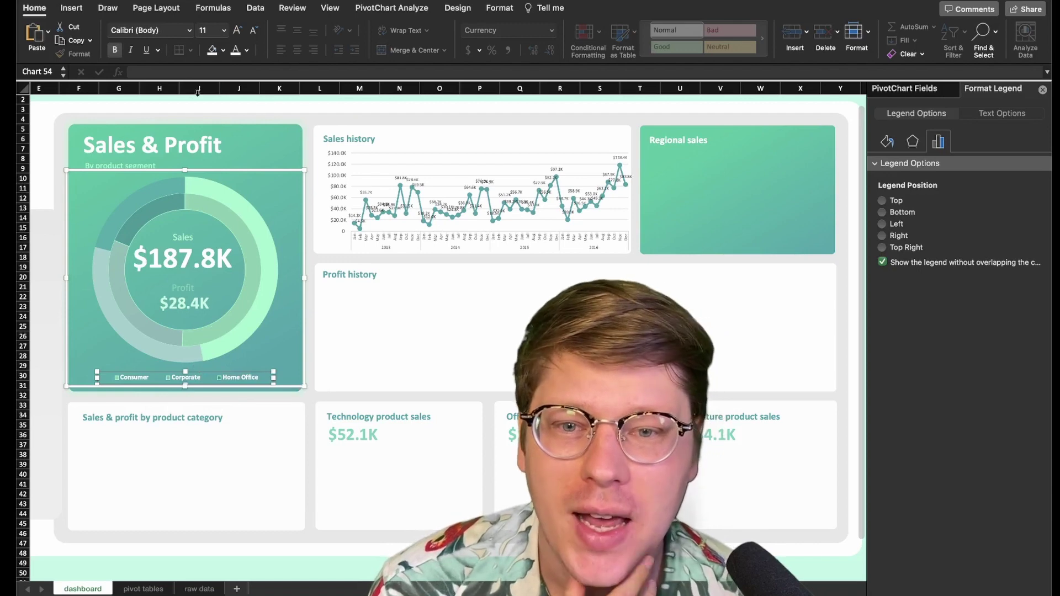
Draw an elbow connector about 0.85" high and 0.86" wide from beside the Sales label up to the outer ring's Consumer slice.
{"action": "left_click", "coordinate": [70, 7]}
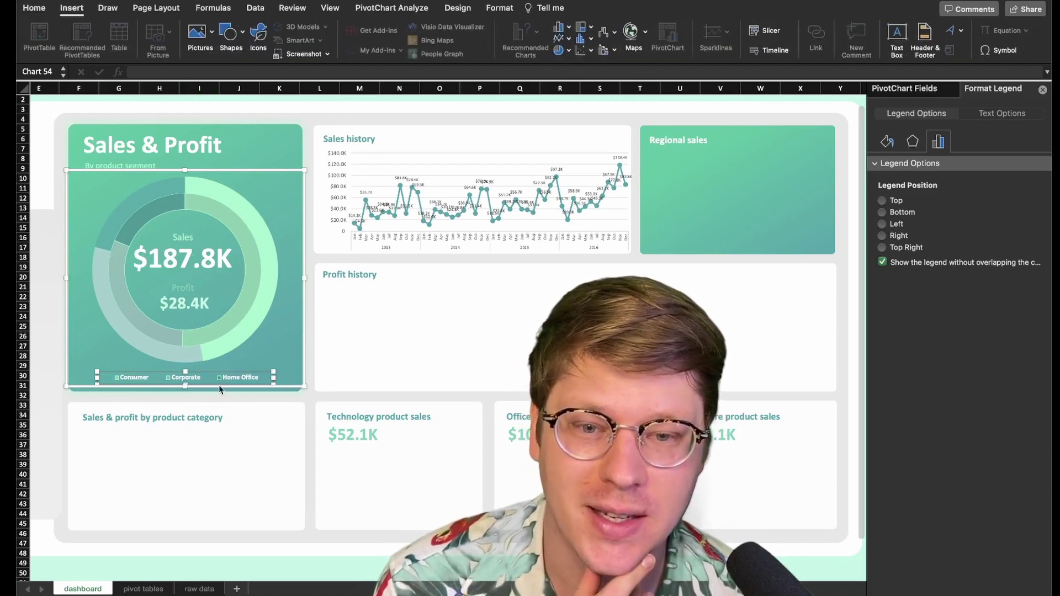
{"action": "left_click", "coordinate": [241, 36]}
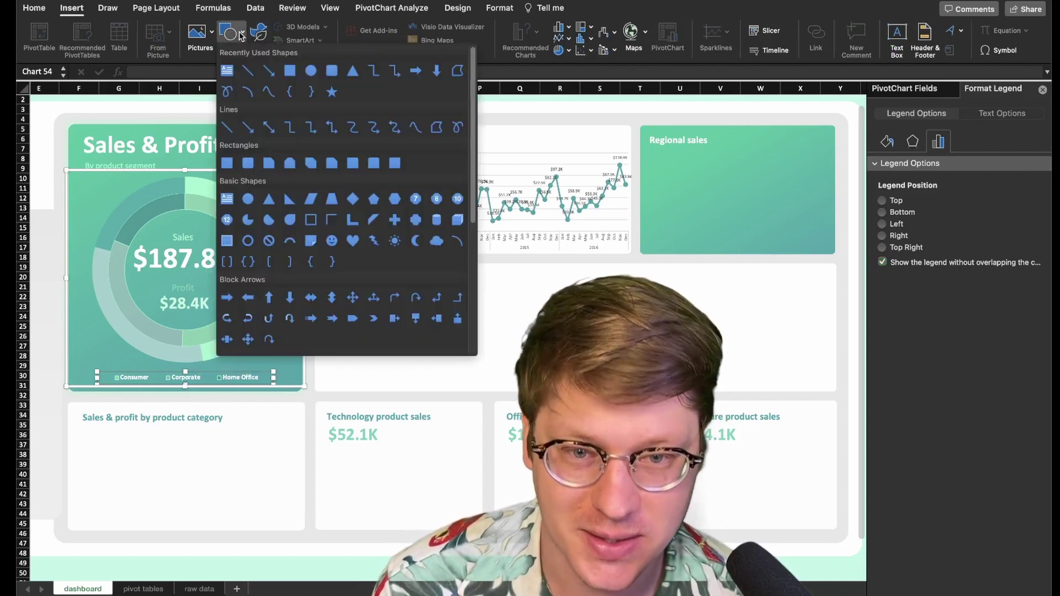
{"action": "left_click", "coordinate": [373, 70]}
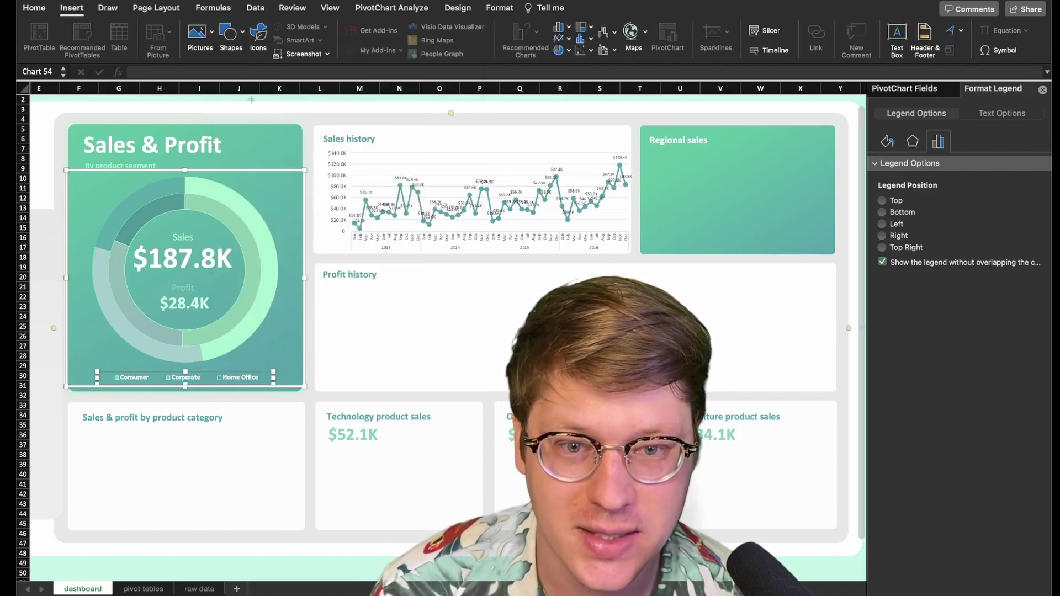
{"action": "left_click", "coordinate": [241, 43]}
{"action": "left_click", "coordinate": [372, 72]}
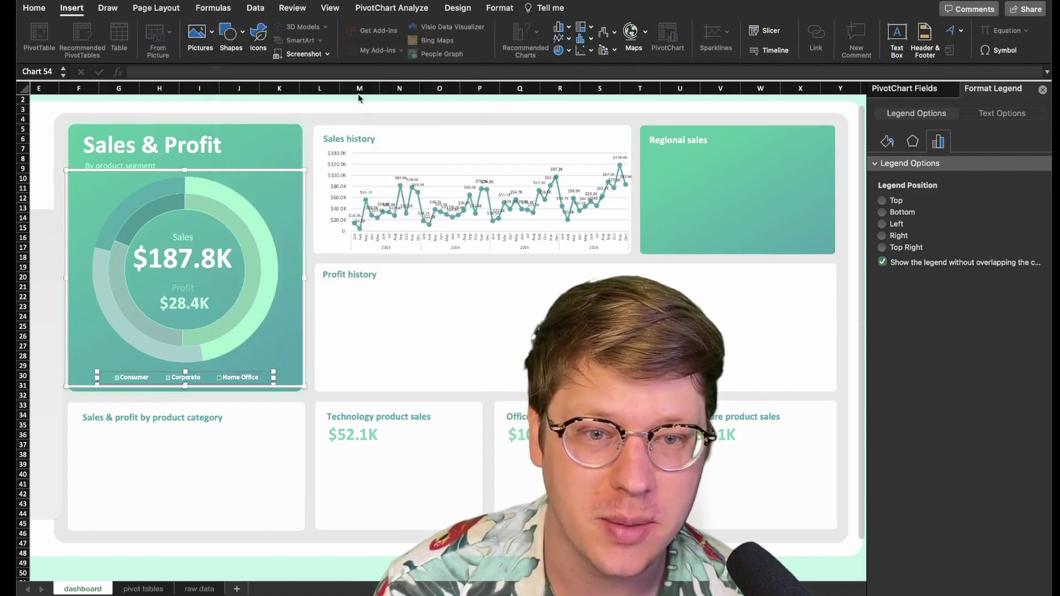
{"action": "left_click_drag", "start_coordinate": [199, 237], "coordinate": [237, 199]}
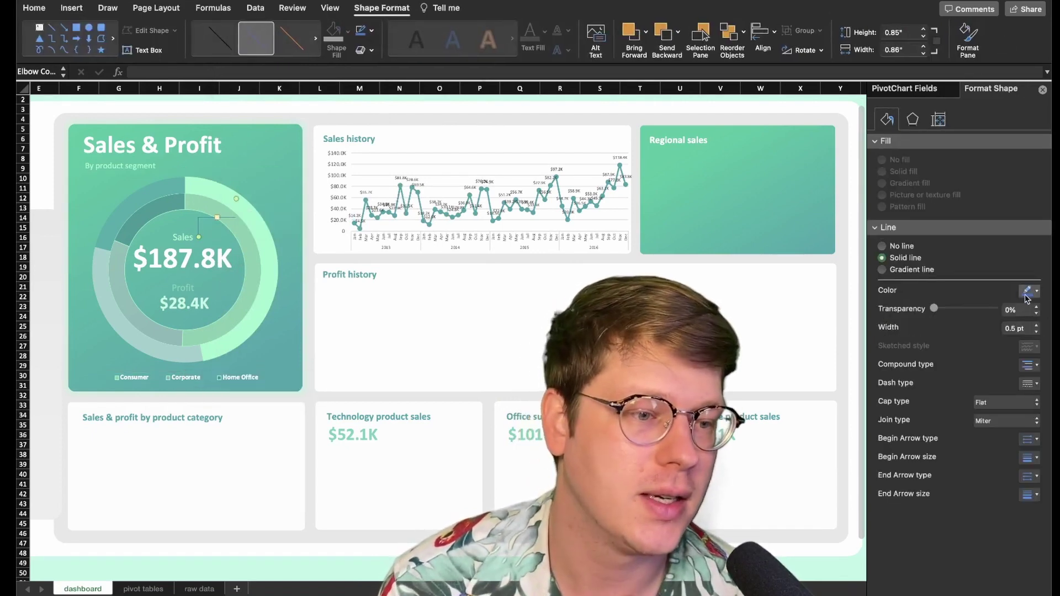
Format the elbow connector as a white line 0.75 pt wide.
{"action": "left_click", "coordinate": [1028, 291]}
{"action": "left_click", "coordinate": [947, 329]}
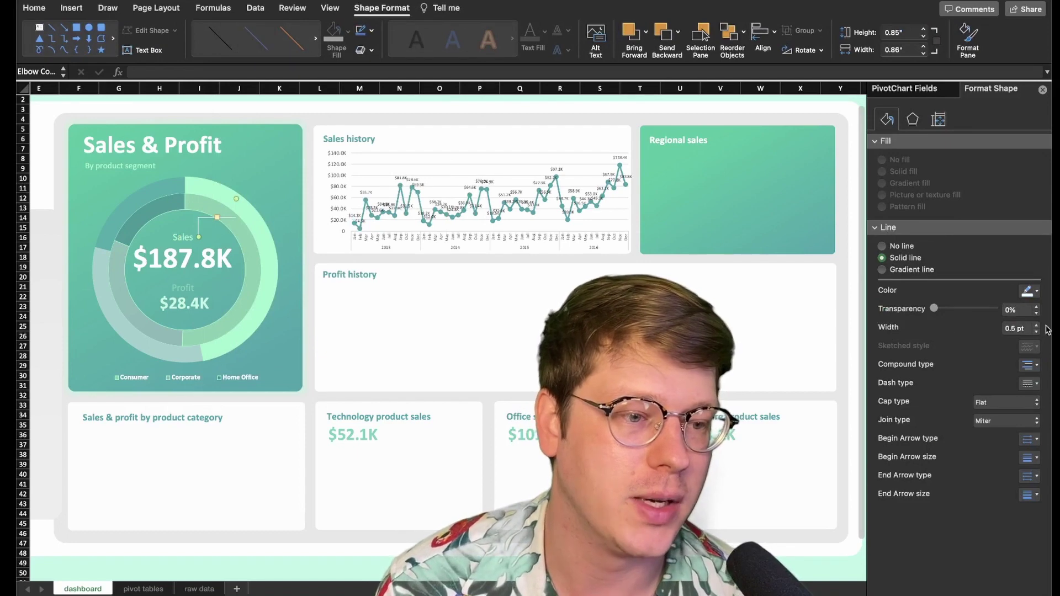
{"action": "left_click", "coordinate": [1037, 402]}
{"action": "left_click", "coordinate": [948, 458]}
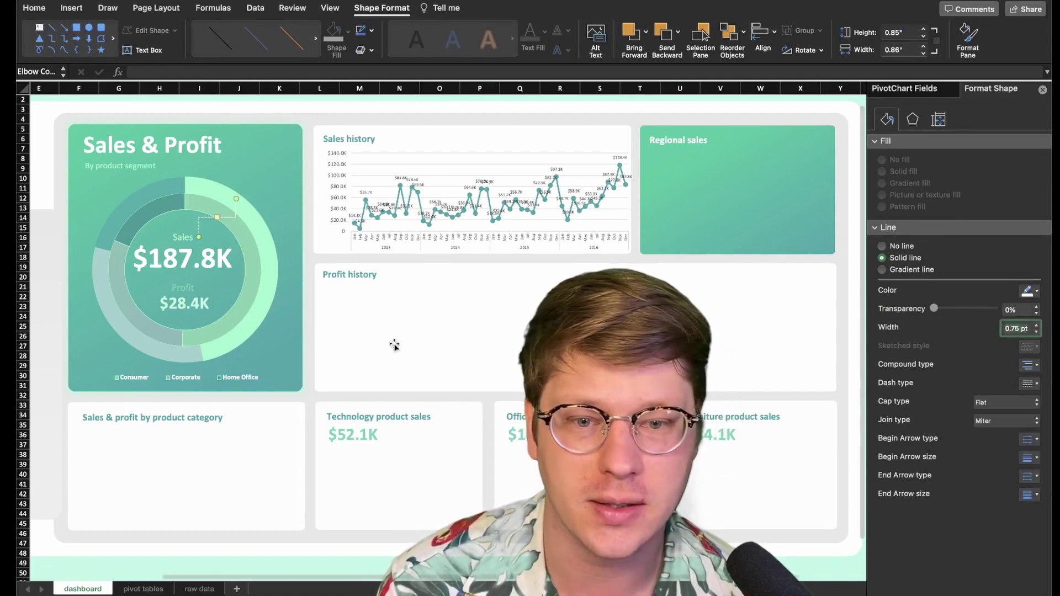
Set the Sales elbow connector to 1.25 pt with oval ends, and add a matching connector from the Profit label to the inner ring.
{"action": "key", "text": "Up"}
{"action": "key", "text": "Up"}
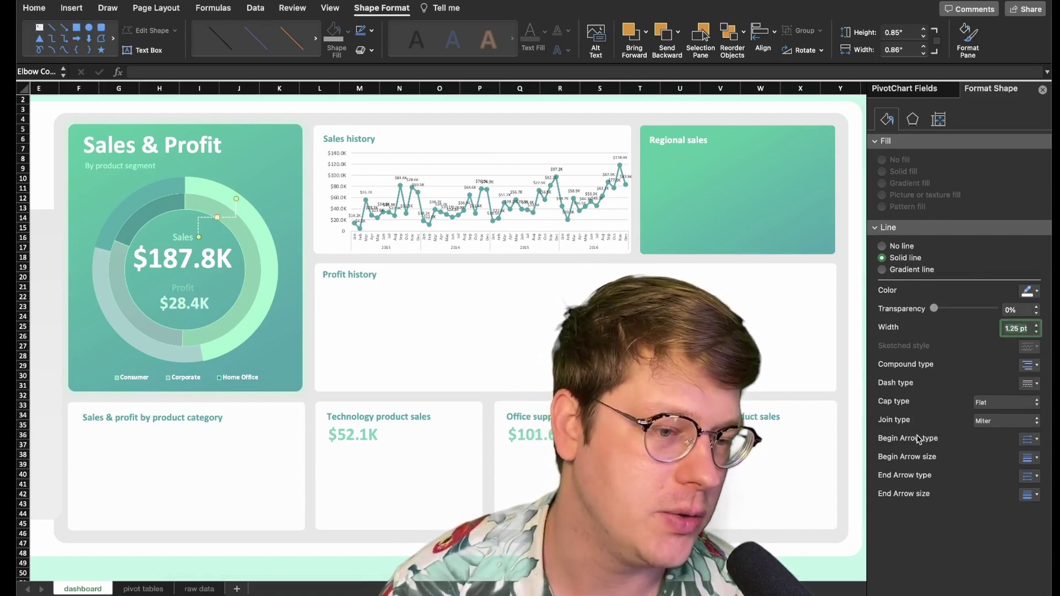
{"action": "left_click", "coordinate": [1030, 442]}
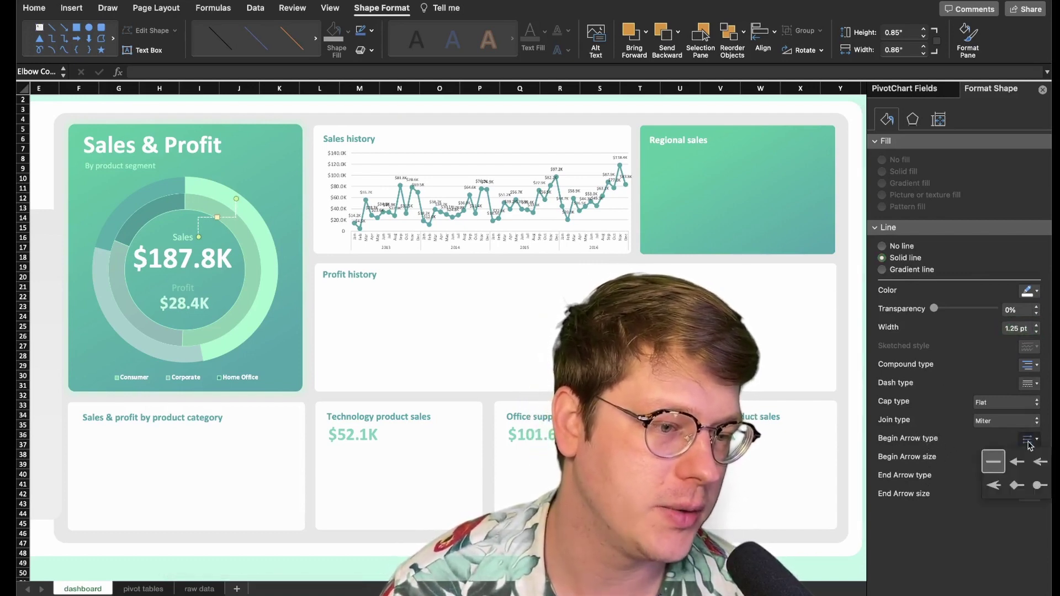
{"action": "left_click", "coordinate": [1041, 515]}
{"action": "left_click", "coordinate": [1029, 476]}
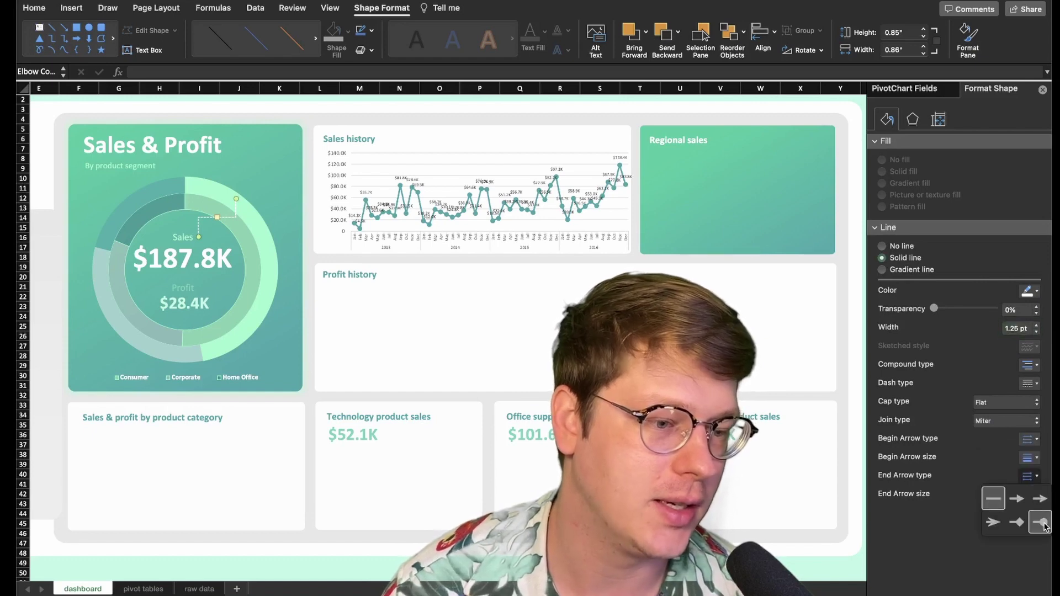
{"action": "key", "text": "Escape"}
{"action": "left_click_drag", "start_coordinate": [199, 237], "coordinate": [199, 238]}
{"action": "left_click", "coordinate": [301, 211]}
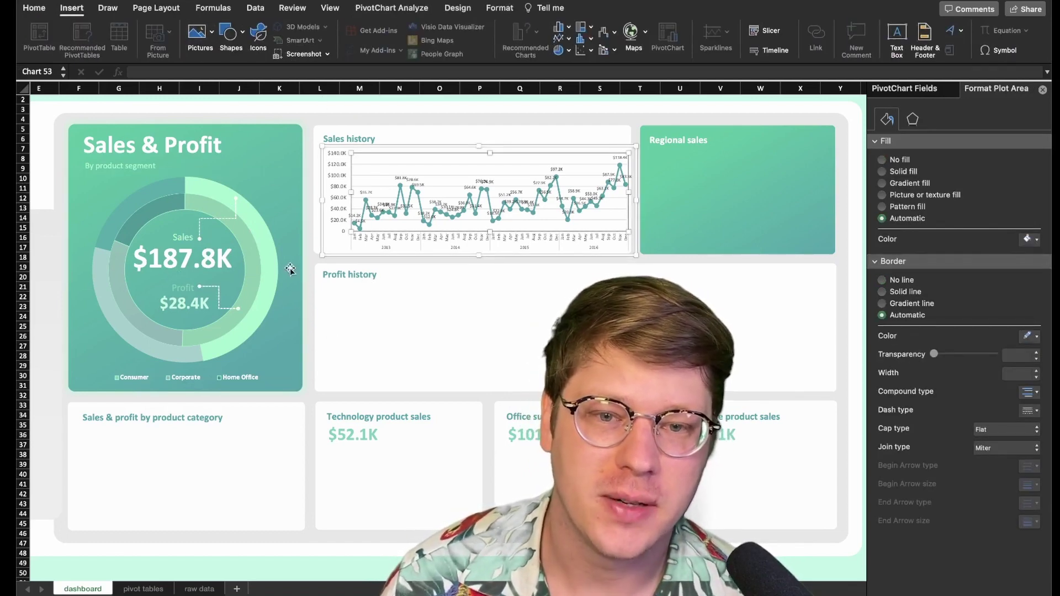
Draw a horizontal straight line 2.25" wide between the sales and profit figures, coloring it a recent green and setting its width to 1 pt.
{"action": "left_click", "coordinate": [230, 34]}
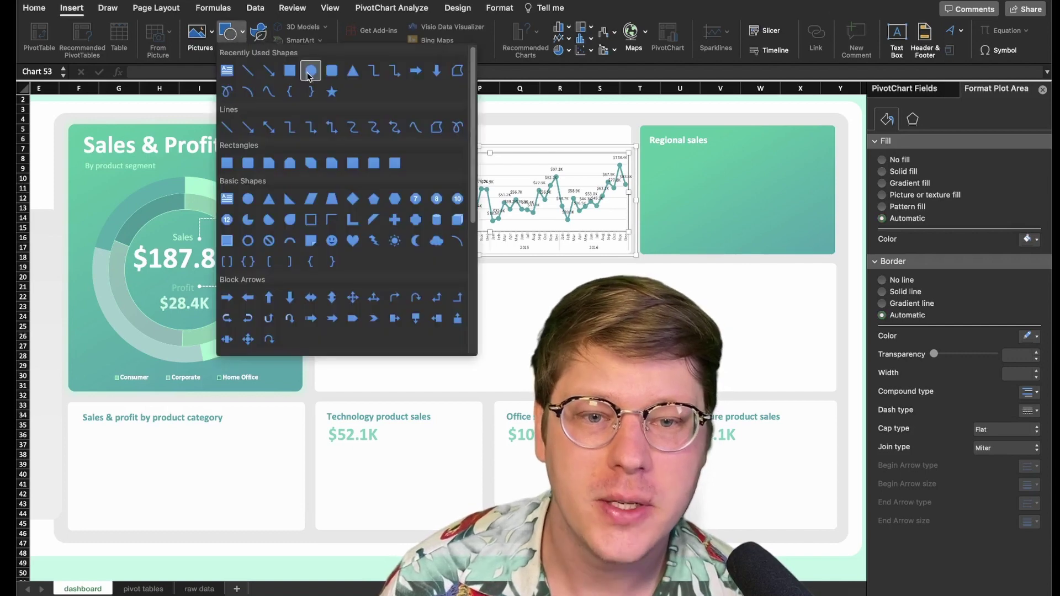
{"action": "left_click", "coordinate": [248, 70]}
{"action": "left_click_drag", "start_coordinate": [133, 276], "coordinate": [232, 276]}
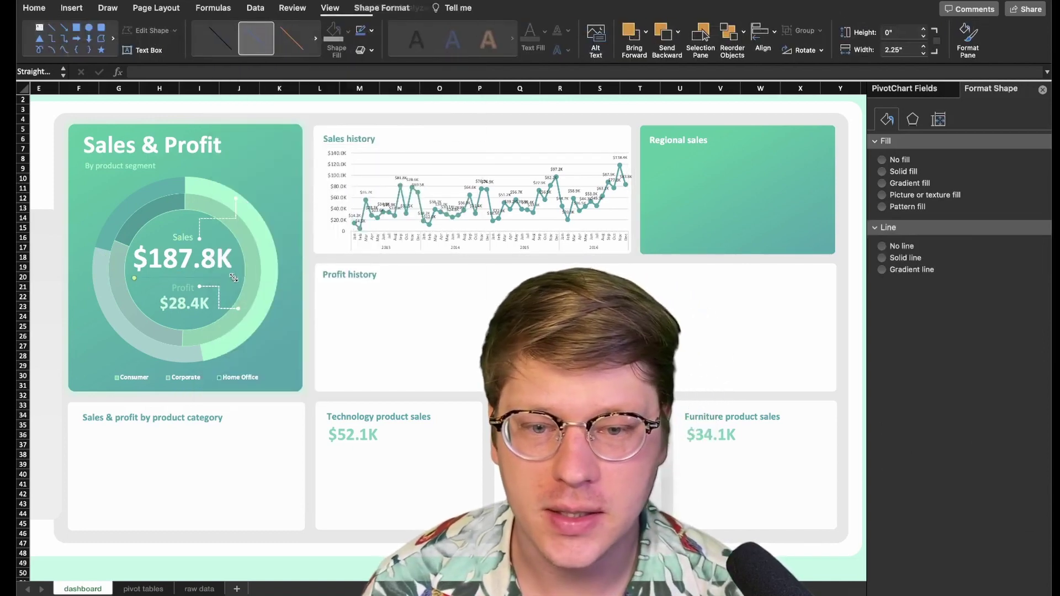
{"action": "left_click", "coordinate": [1033, 291]}
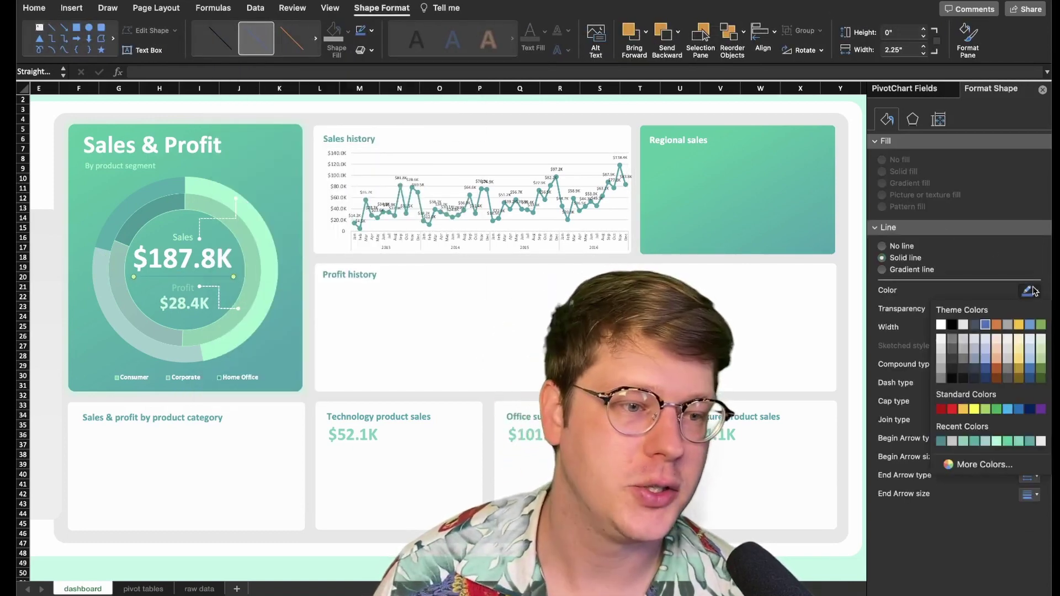
{"action": "left_click", "coordinate": [1019, 442]}
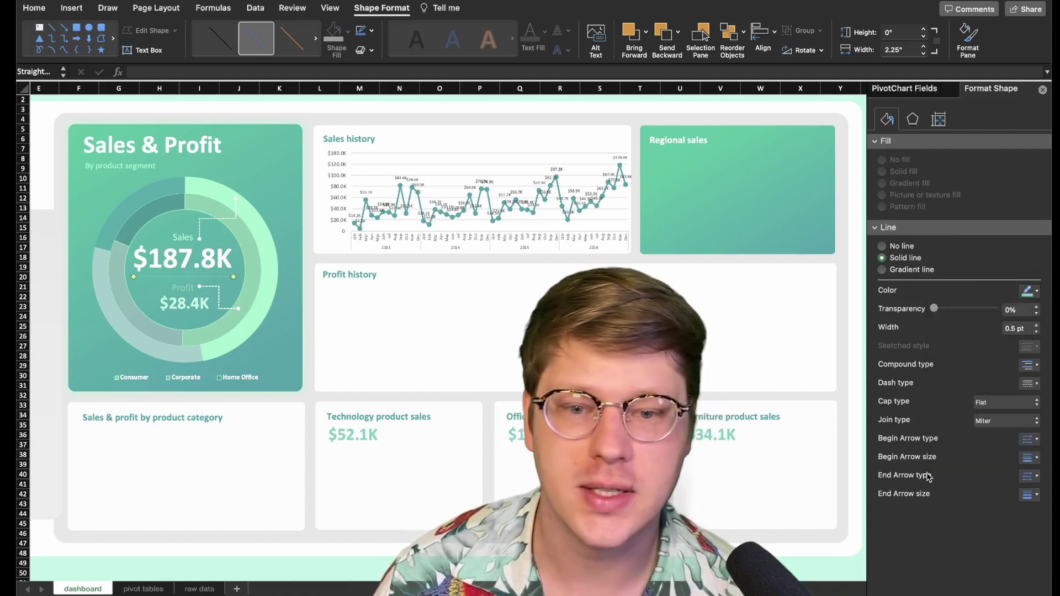
{"action": "left_click", "coordinate": [1037, 325]}
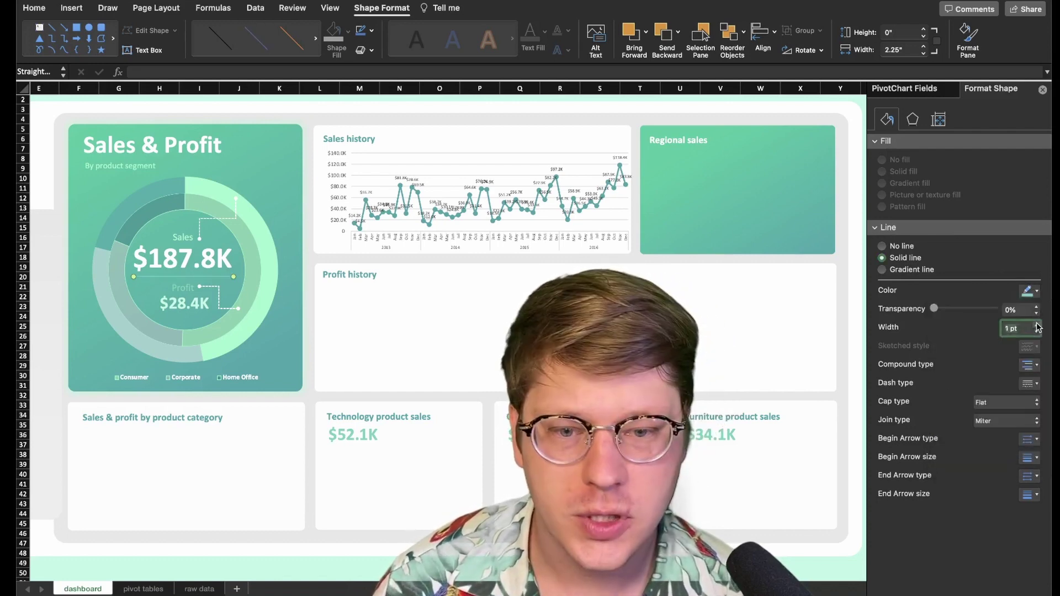
{"action": "left_click", "coordinate": [214, 360]}
{"action": "left_click", "coordinate": [192, 430]}
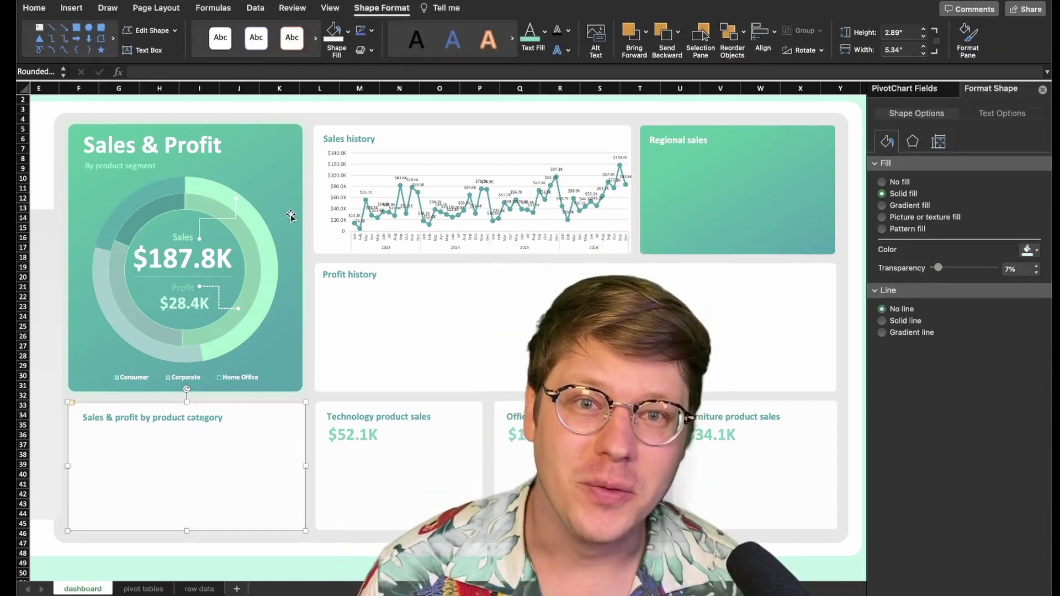
{"action": "left_click", "coordinate": [419, 331]}
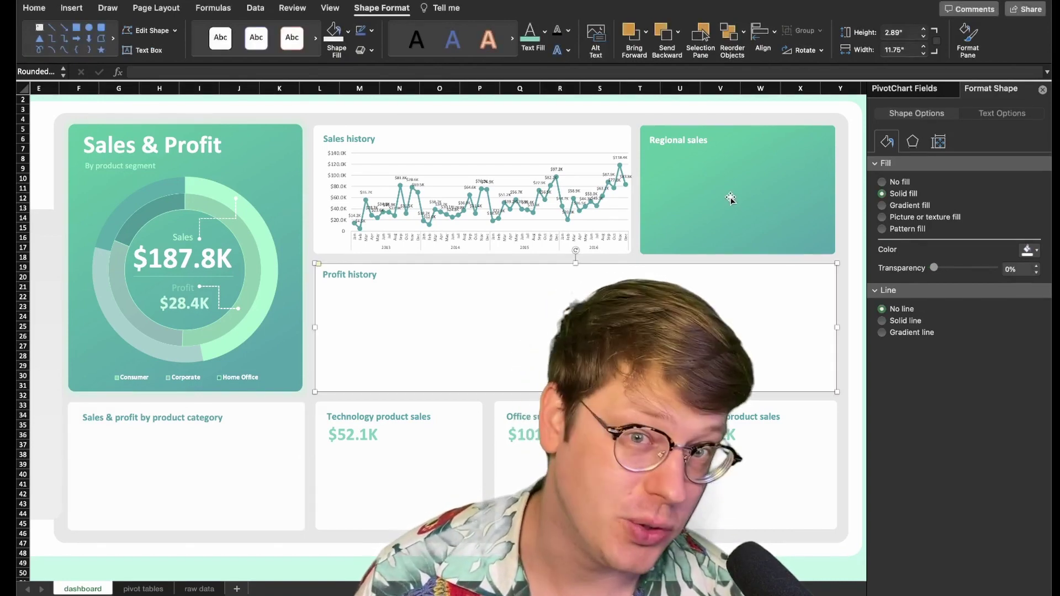
{"action": "left_click", "coordinate": [752, 210]}
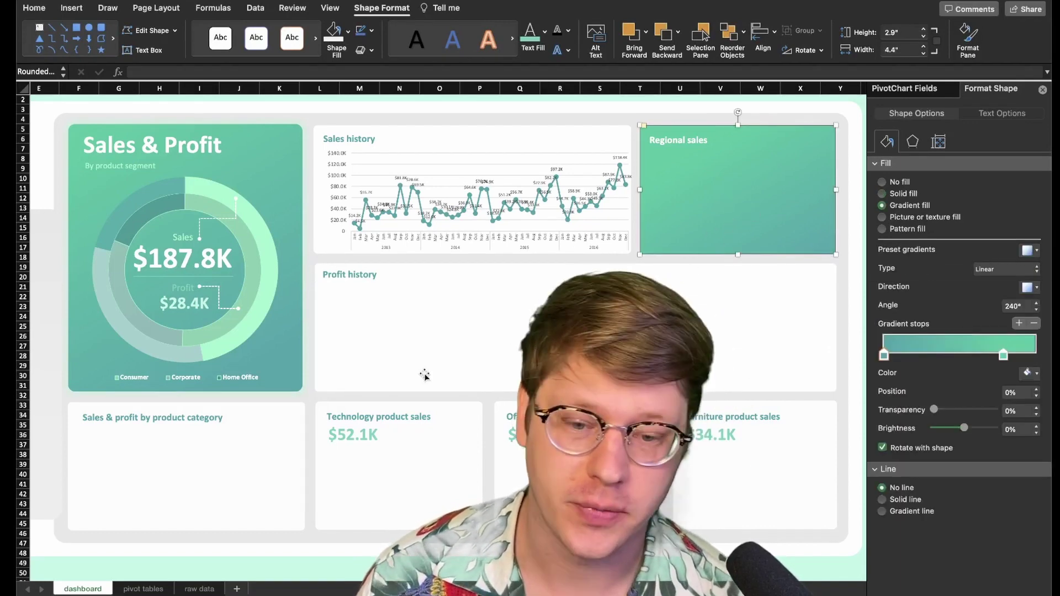
Create a pivot table from the sales table at cell I1 of the existing pivot tables worksheet.
{"action": "key", "text": "ctrl+Page_Down"}
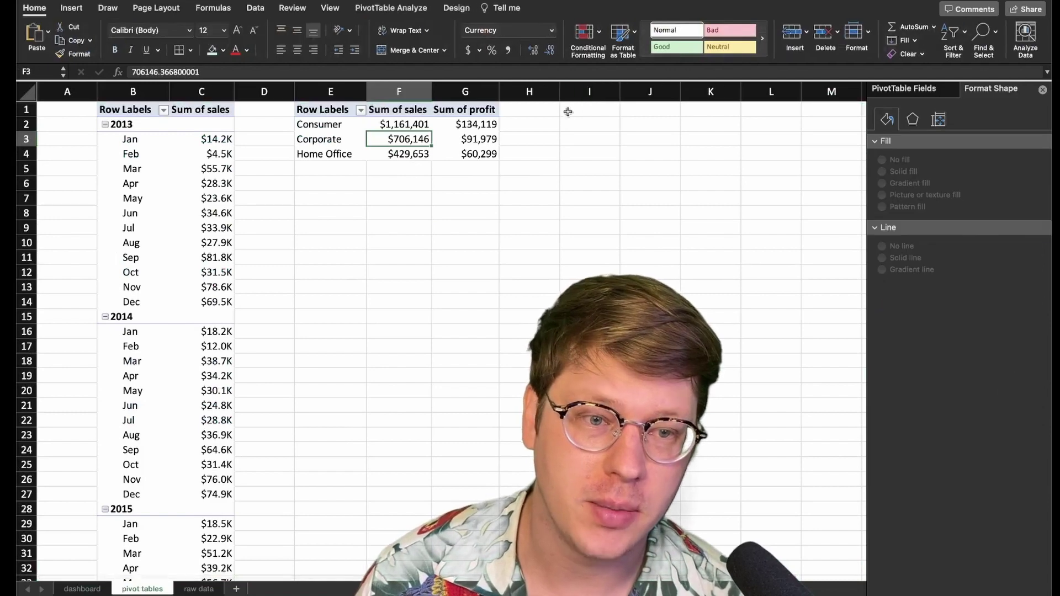
{"action": "left_click", "coordinate": [569, 109]}
{"action": "scroll", "coordinate": [517, 147], "scroll_direction": "right", "scroll_amount": 5}
{"action": "scroll", "coordinate": [518, 147], "scroll_direction": "right", "scroll_amount": 1}
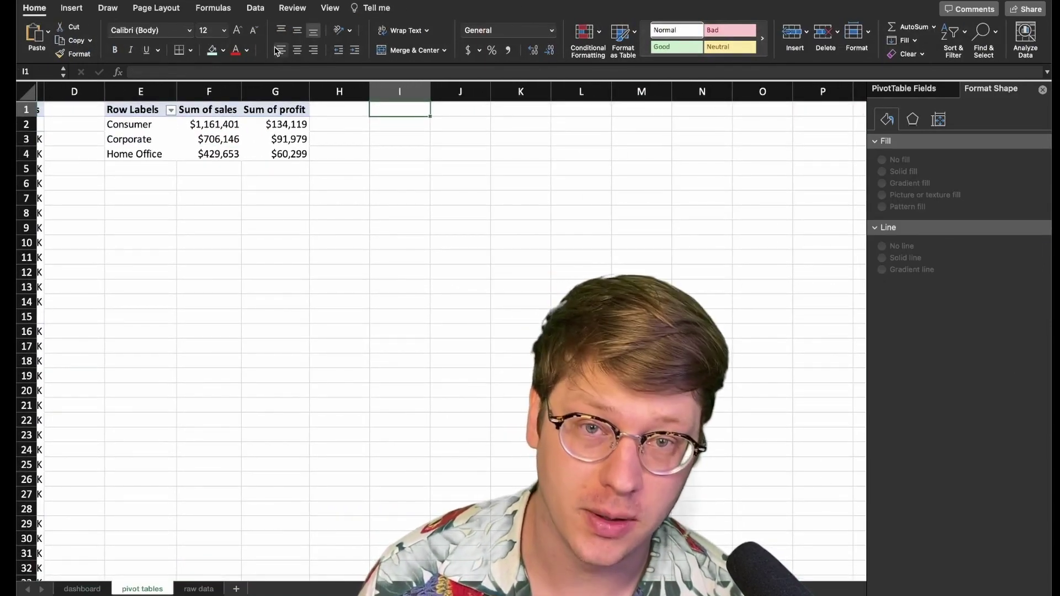
{"action": "left_click", "coordinate": [79, 12]}
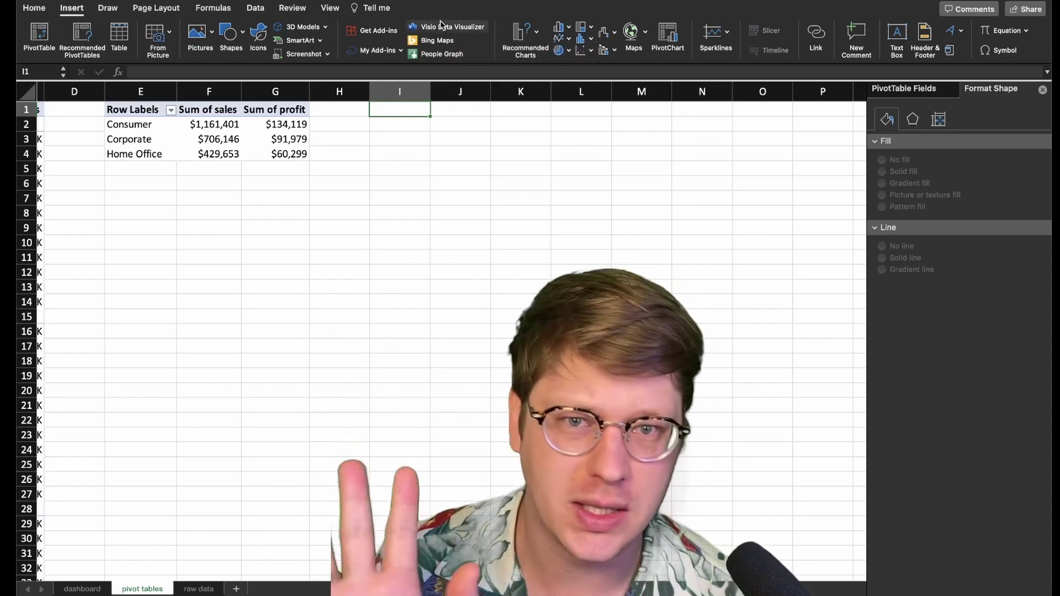
{"action": "scroll", "coordinate": [411, 161], "scroll_direction": "up", "scroll_amount": 1}
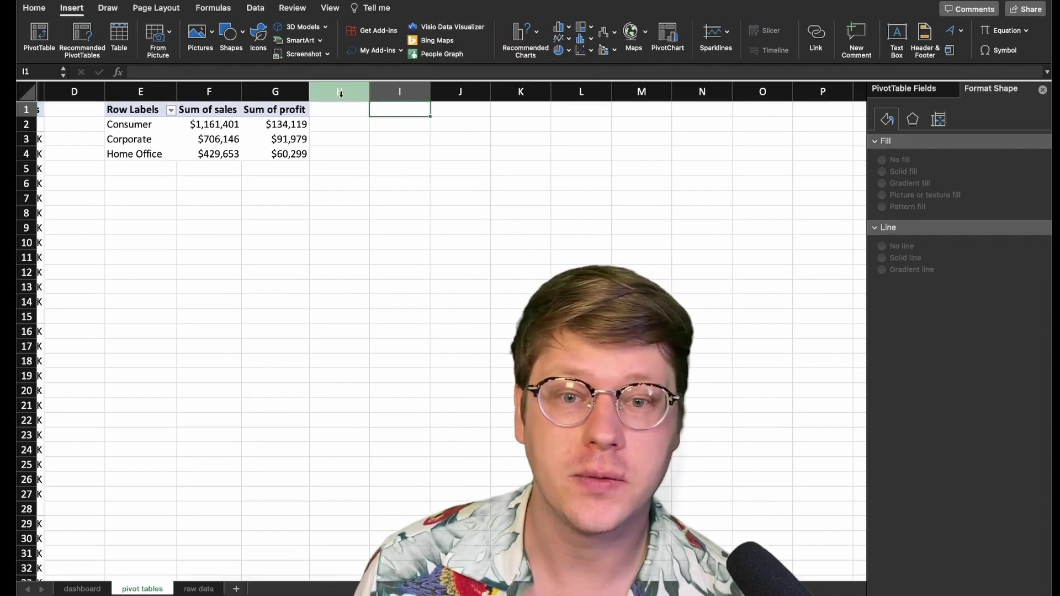
{"action": "left_click", "coordinate": [40, 38]}
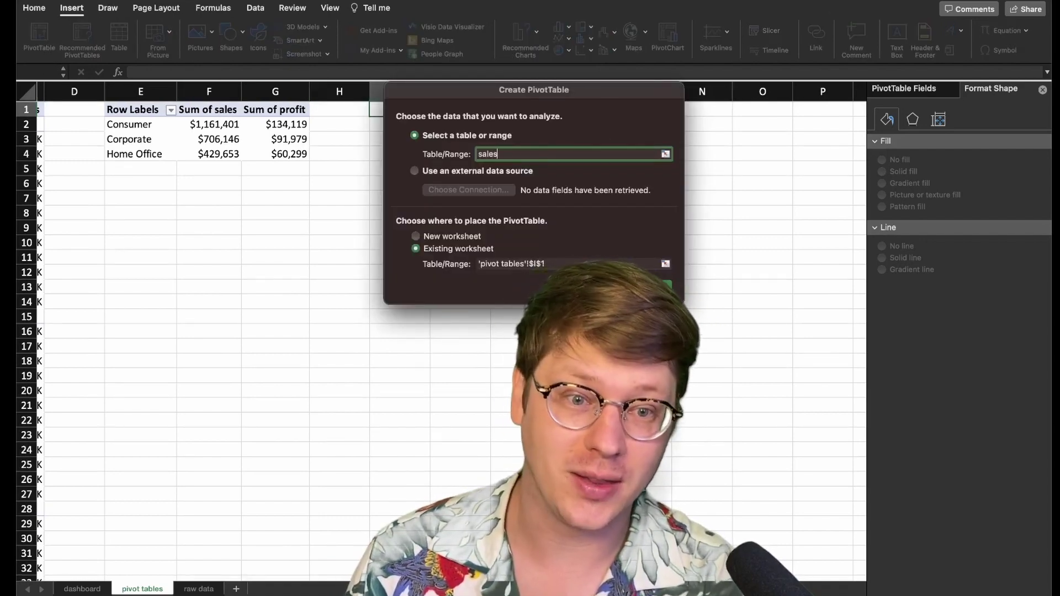
{"action": "key", "text": "Return"}
Add state as rows and sales as values in the new pivot table, and format the sales as currency without decimals.
{"action": "left_click", "coordinate": [936, 88]}
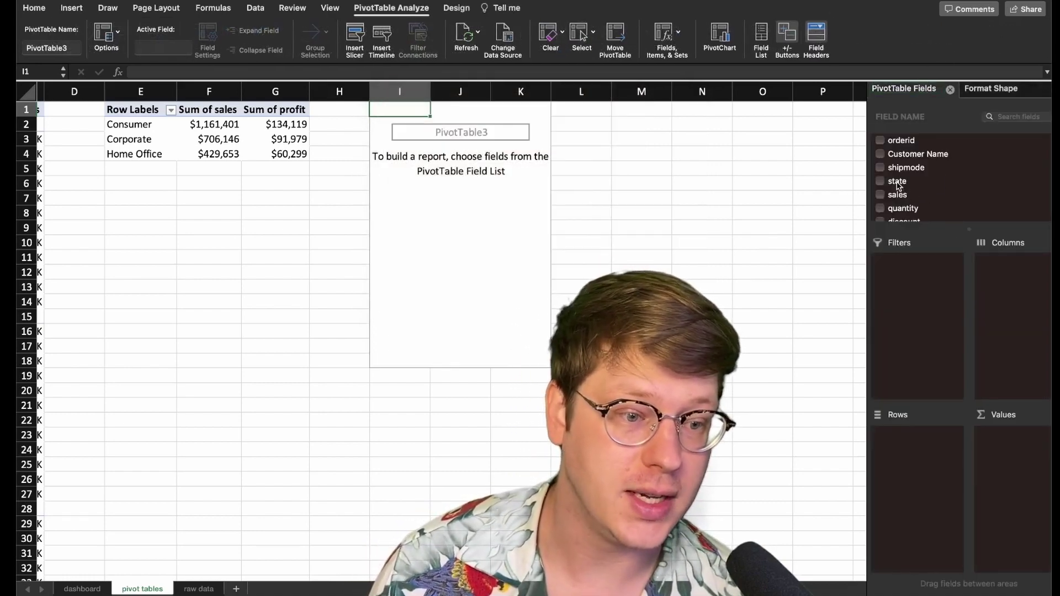
{"action": "left_click_drag", "start_coordinate": [898, 182], "coordinate": [929, 448]}
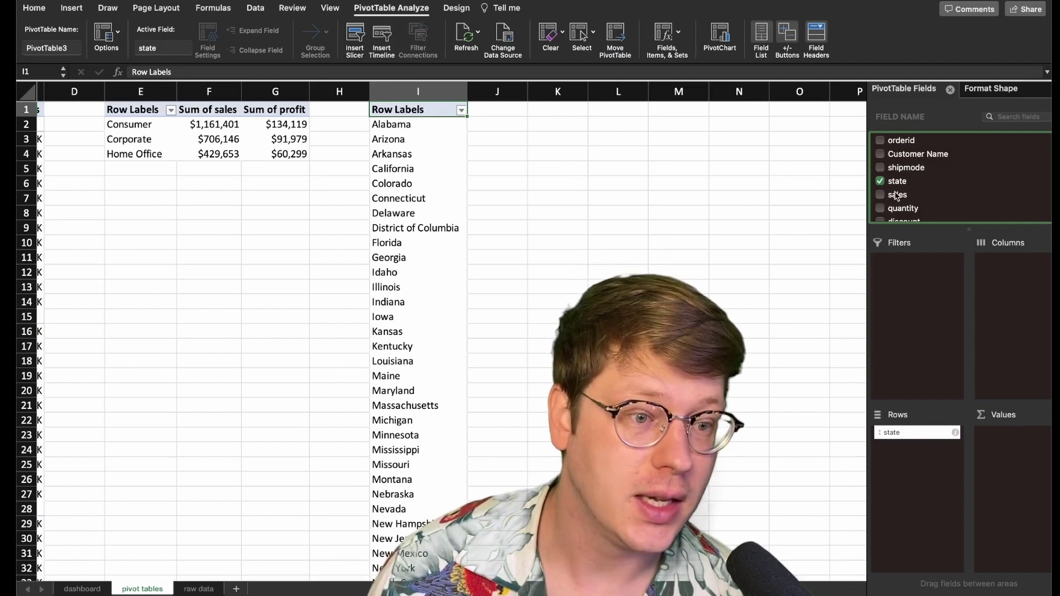
{"action": "scroll", "coordinate": [892, 193], "scroll_direction": "down", "scroll_amount": 2}
{"action": "left_click_drag", "start_coordinate": [896, 173], "coordinate": [999, 439]}
{"action": "left_click", "coordinate": [999, 432]}
{"action": "left_click", "coordinate": [931, 584]}
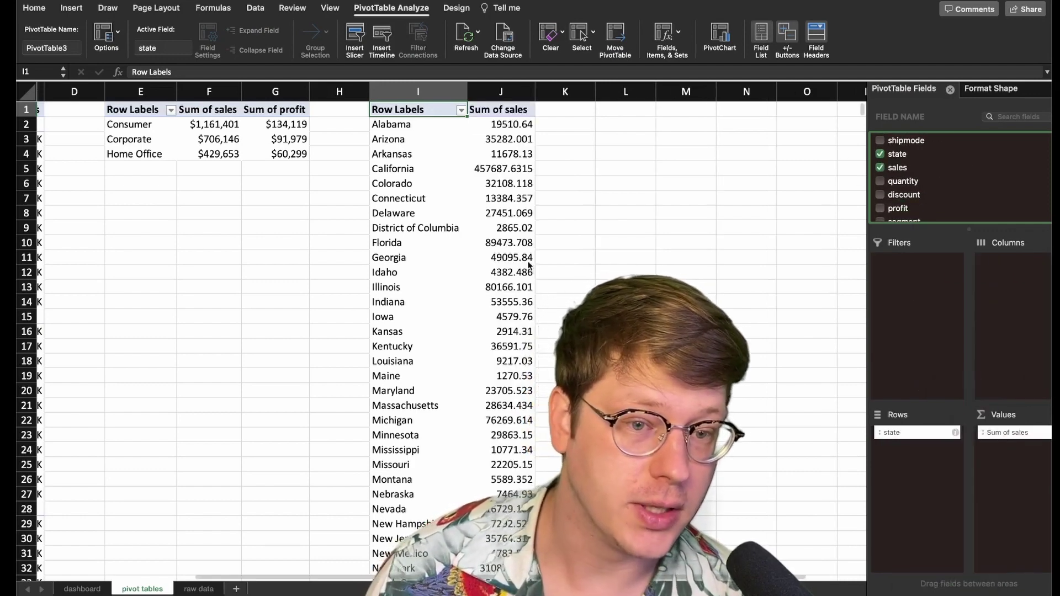
{"action": "left_click", "coordinate": [441, 295]}
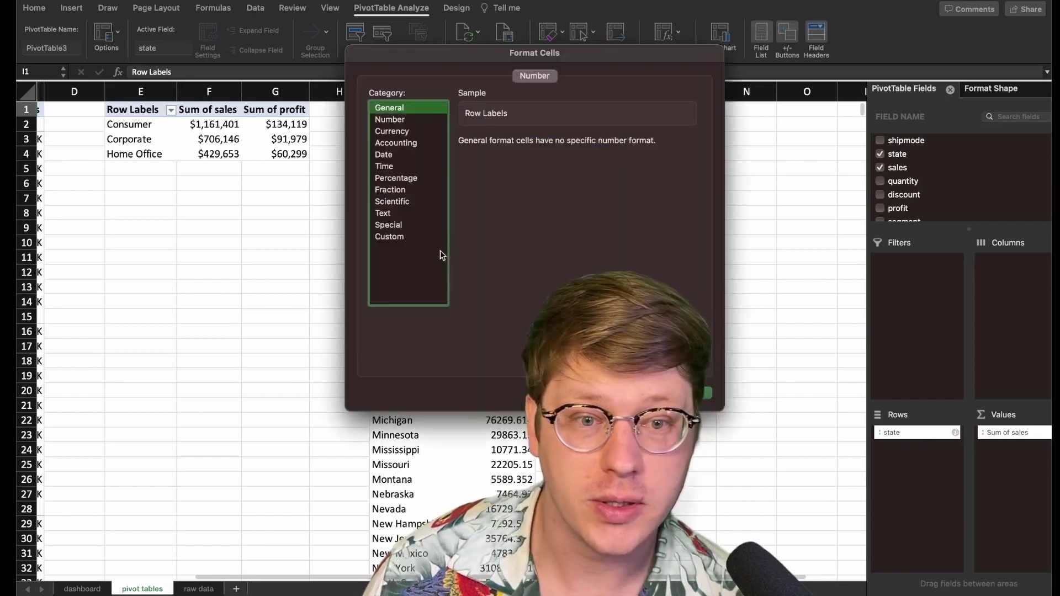
{"action": "left_click", "coordinate": [409, 131]}
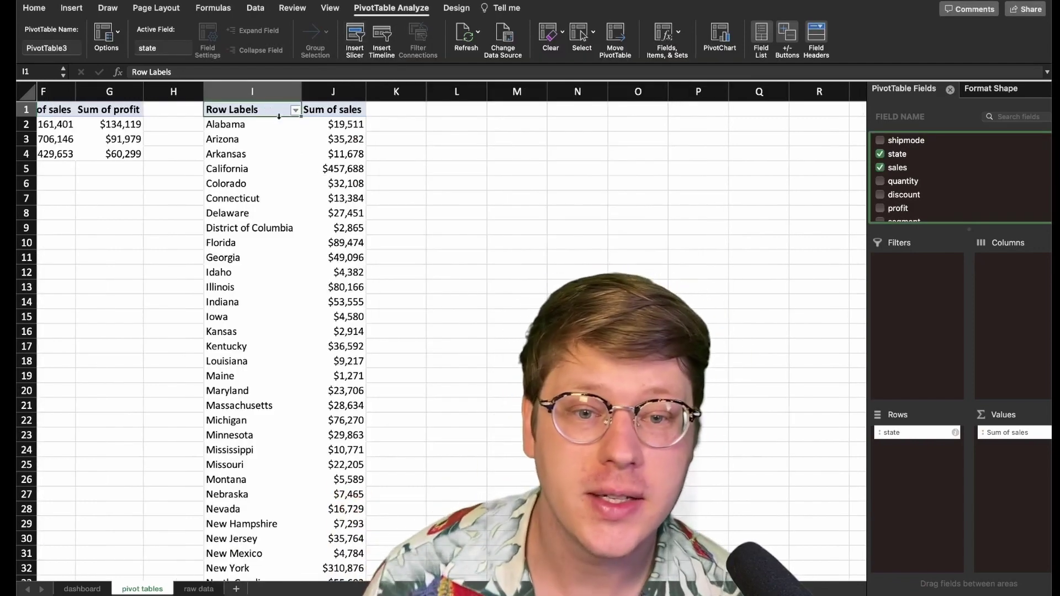
Try to insert a map chart directly from the state sales pivot table.
{"action": "left_click", "coordinate": [248, 138]}
{"action": "key", "text": "ctrl+a"}
{"action": "left_click", "coordinate": [71, 8]}
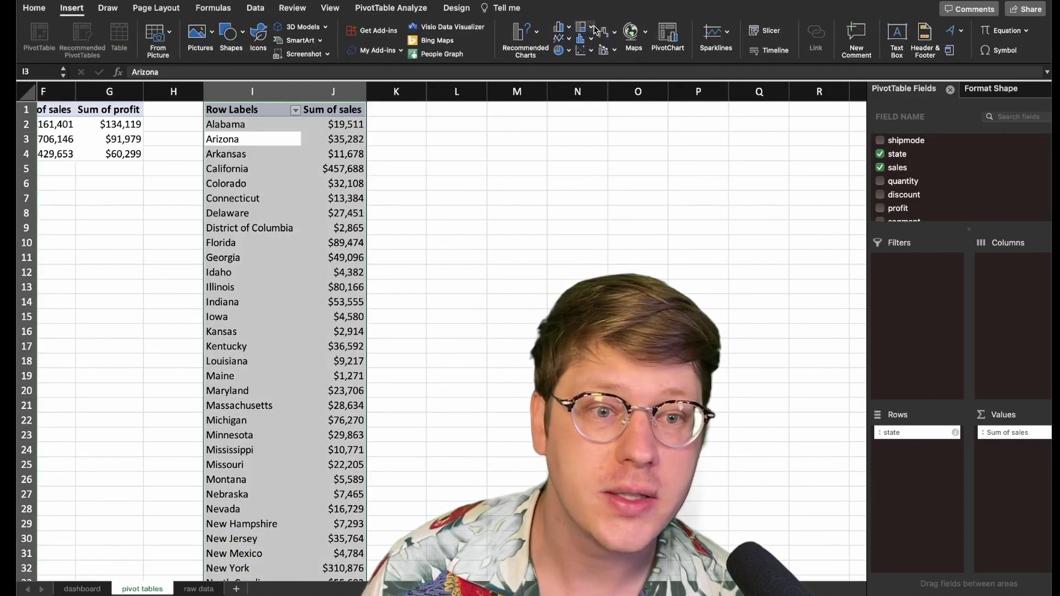
{"action": "left_click", "coordinate": [632, 31]}
{"action": "left_click", "coordinate": [652, 108]}
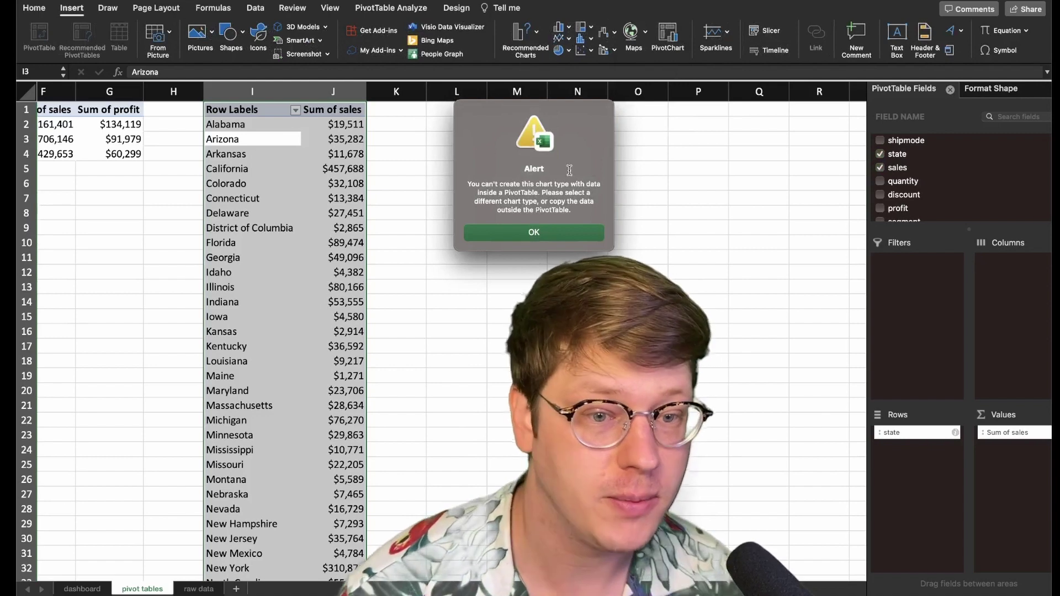
{"action": "key", "text": "Return"}
Enter =IF(ISTEXT(I2),I2,"") in L2 to mirror the pivot table's first state, and copy the formula to M2.
{"action": "left_click", "coordinate": [412, 113]}
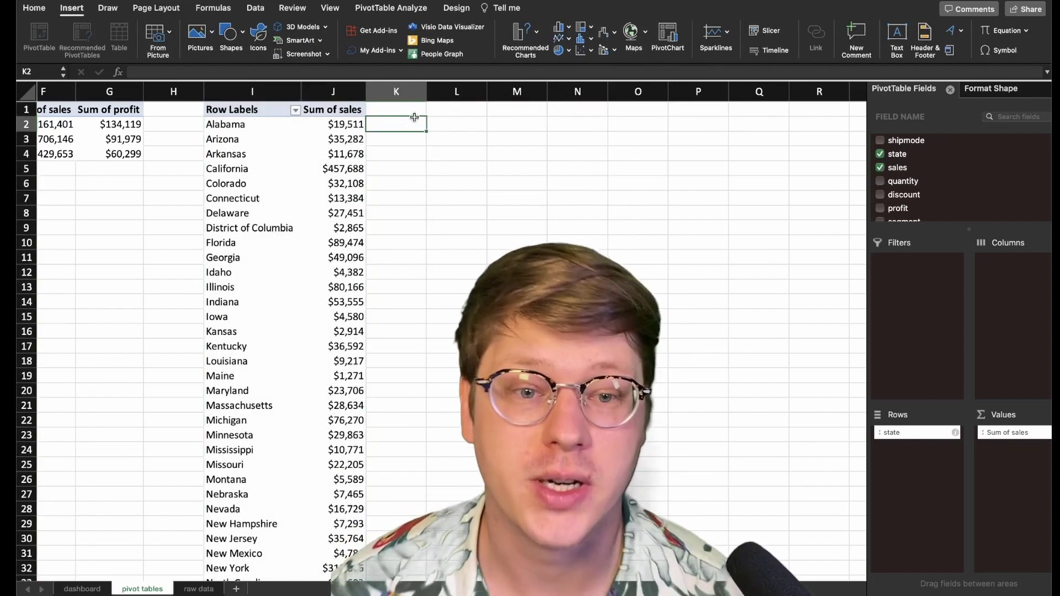
{"action": "left_click", "coordinate": [433, 111]}
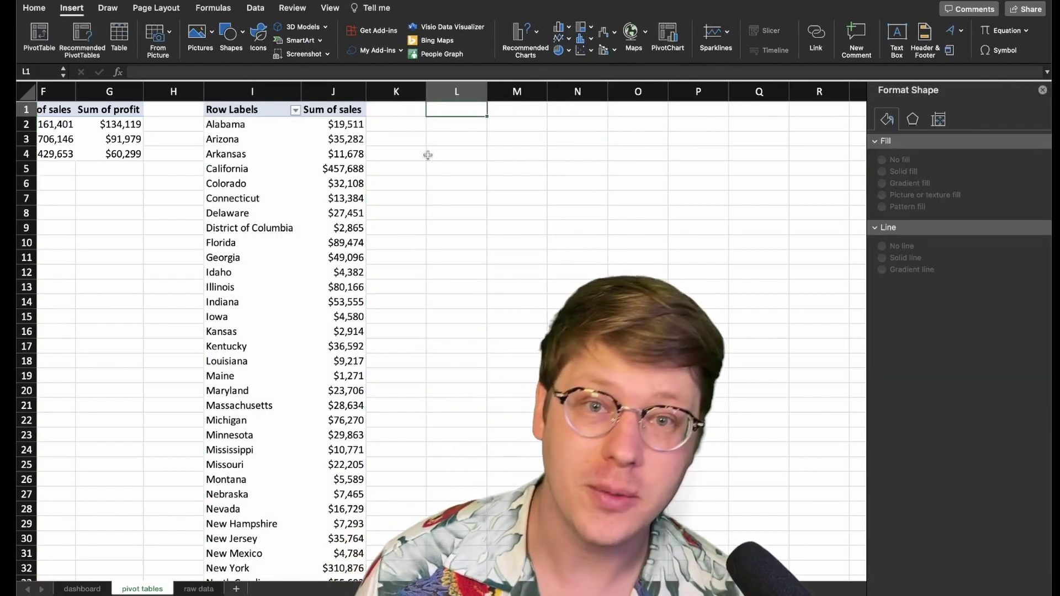
{"action": "scroll", "coordinate": [499, 185], "scroll_direction": "right", "scroll_amount": 2}
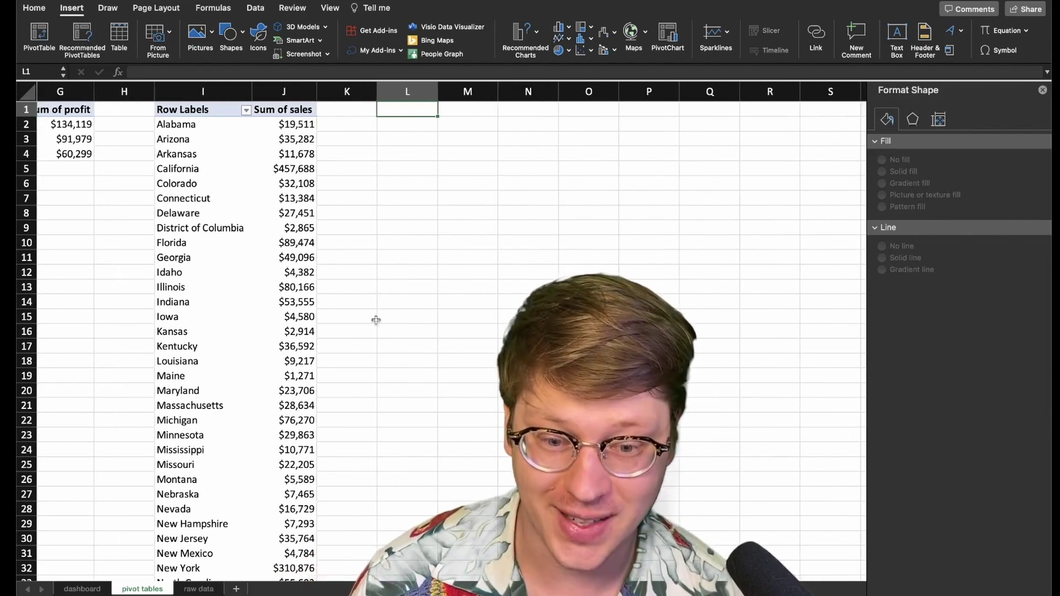
{"action": "key", "text": "Left"}
{"action": "key", "text": "Left"}
{"action": "key", "text": "Left"}
{"action": "left_click", "coordinate": [403, 119]}
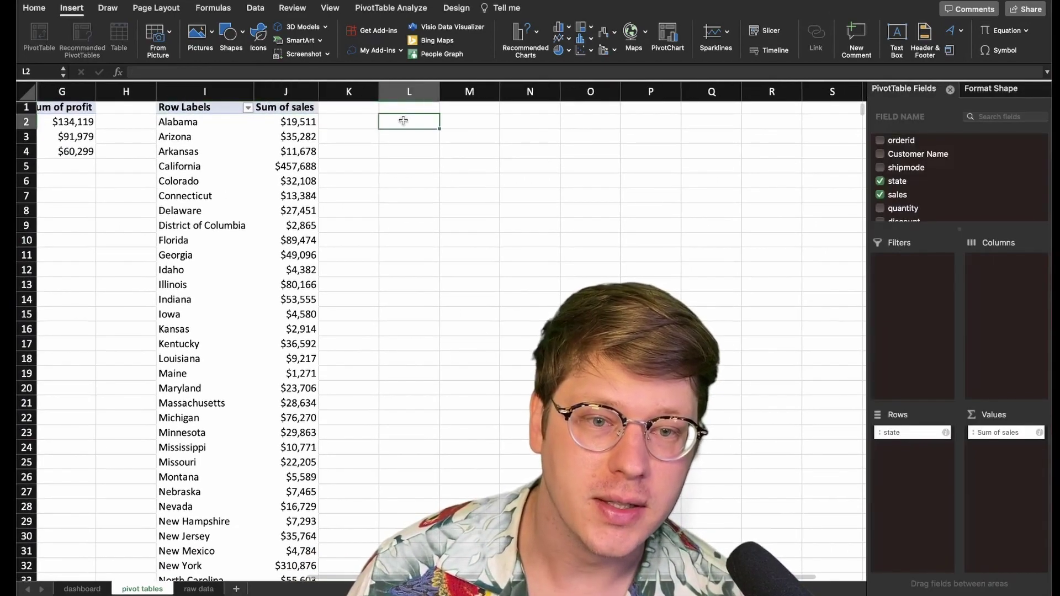
{"action": "type", "text": "=IF(ISTEXT(F4),F4,\"\")"}
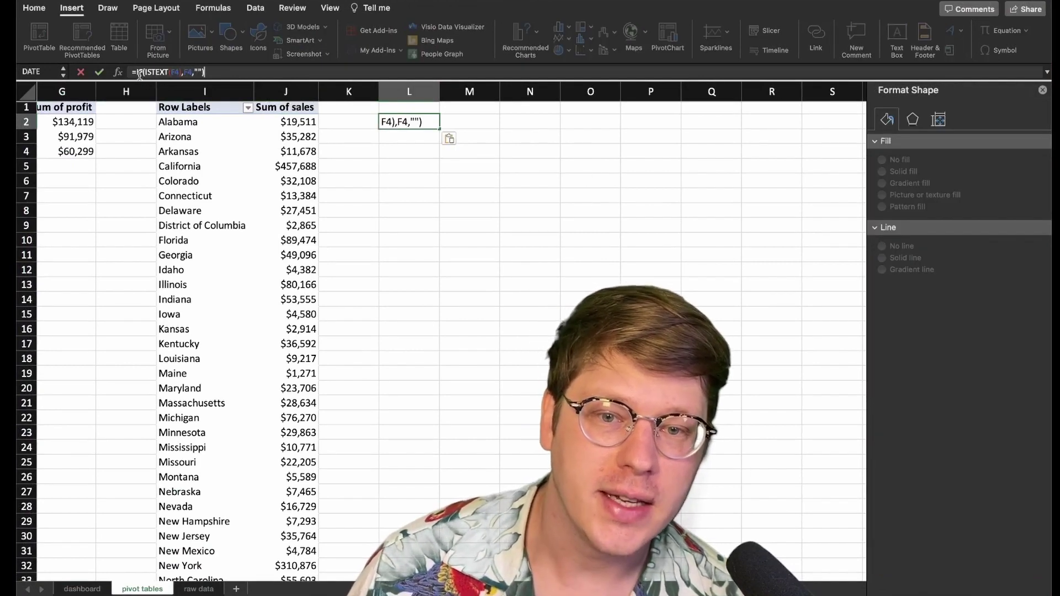
{"action": "left_click", "coordinate": [215, 72]}
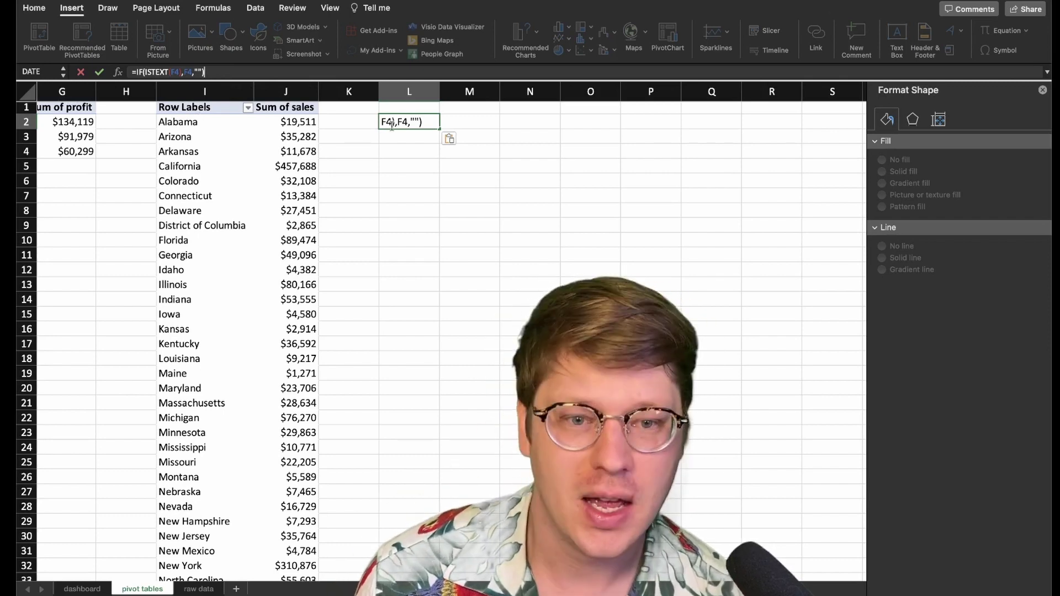
{"action": "key", "text": "Return"}
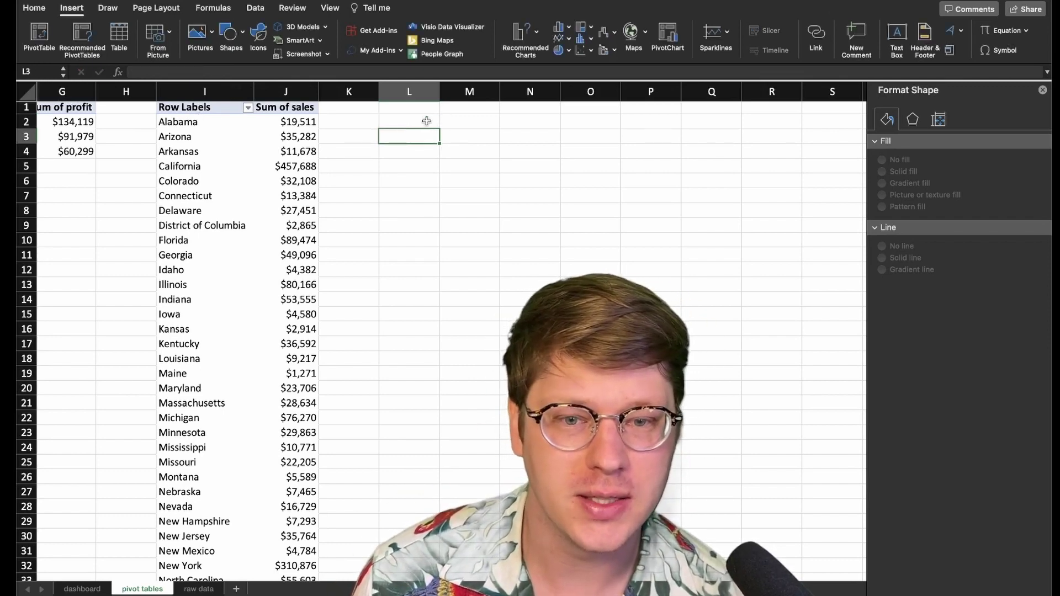
{"action": "double_click", "coordinate": [423, 121]}
{"action": "left_click", "coordinate": [190, 73]}
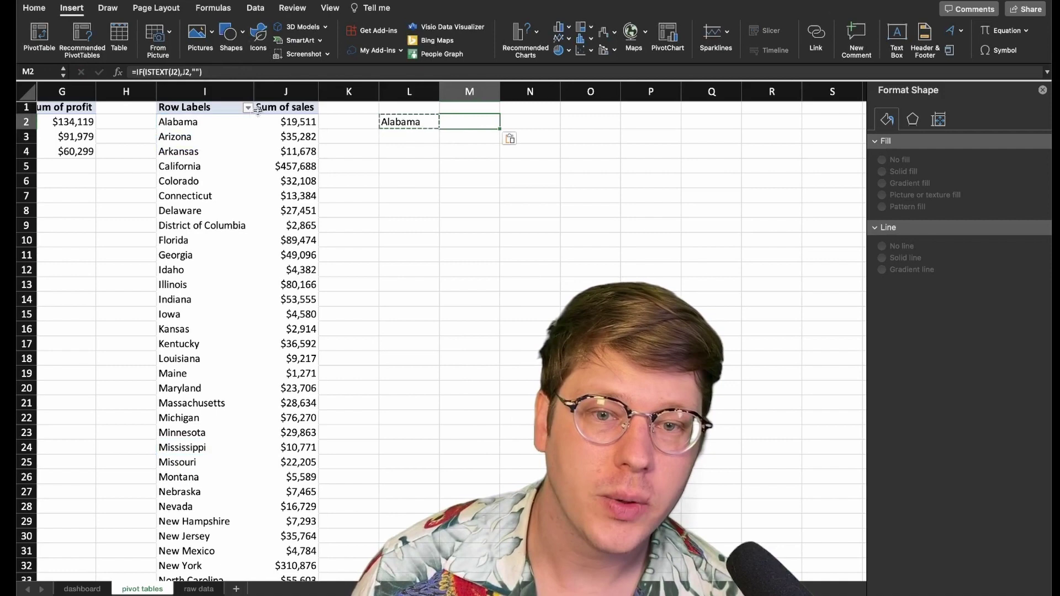
Replace ISTEXT with ISNUMBER in M2 so its formula is =IF(ISNUMBER(J2),J2,"").
{"action": "left_click", "coordinate": [157, 72]}
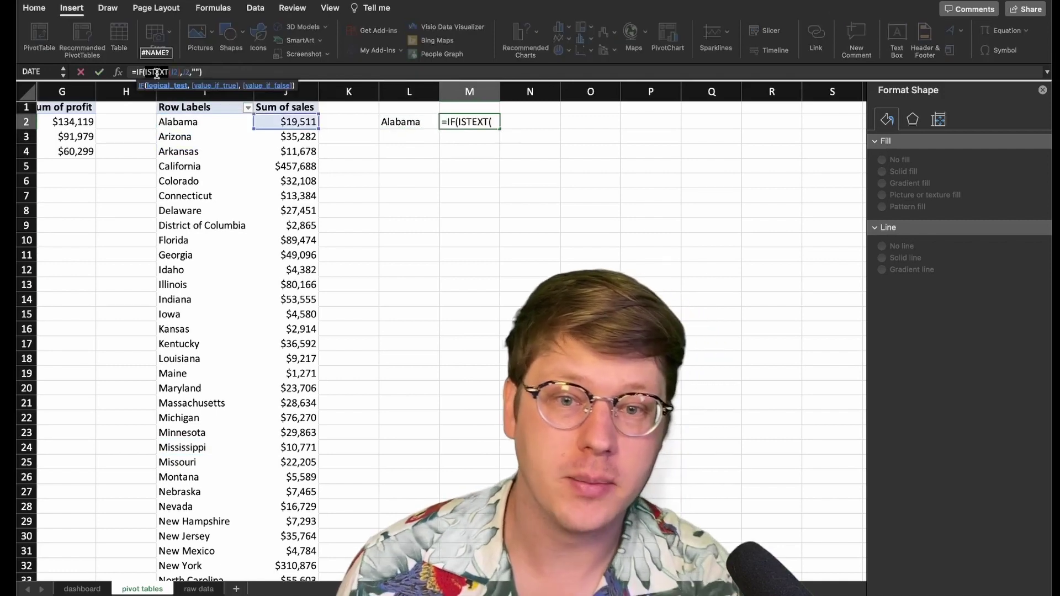
{"action": "type", "text": "ISNUMBER"}
{"action": "key", "text": "Return"}
Fill the L2:M2 formulas down alongside all of the pivot table's state rows and check the copied list against it.
{"action": "left_click_drag", "start_coordinate": [408, 122], "coordinate": [479, 230]}
{"action": "scroll", "coordinate": [202, 232], "scroll_direction": "up", "scroll_amount": 10}
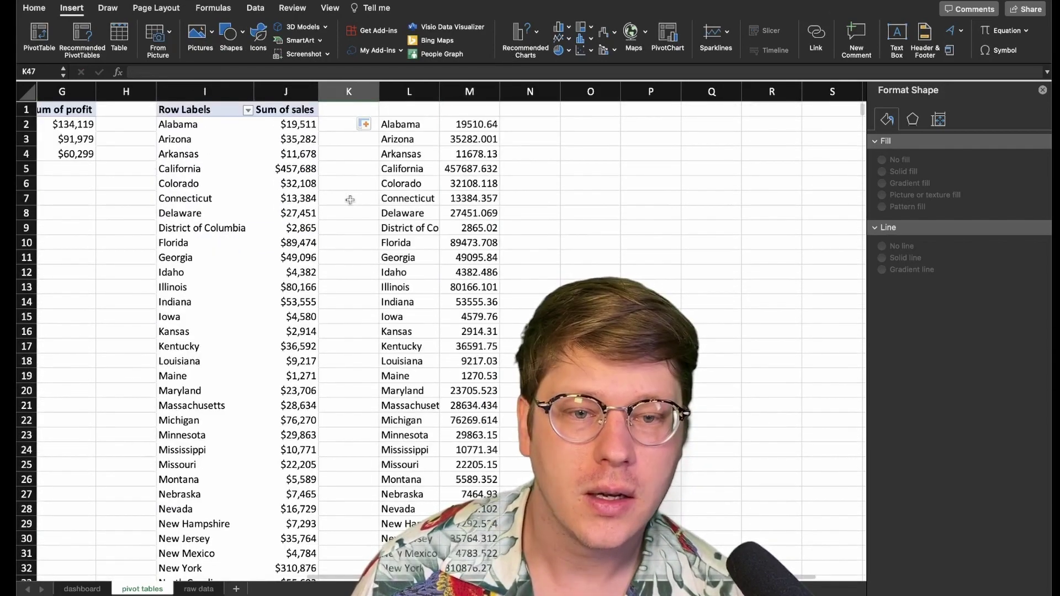
{"action": "scroll", "coordinate": [247, 326], "scroll_direction": "down", "scroll_amount": 2}
{"action": "left_click", "coordinate": [232, 333]}
{"action": "scroll", "coordinate": [227, 350], "scroll_direction": "down", "scroll_amount": 3}
{"action": "scroll", "coordinate": [227, 350], "scroll_direction": "down", "scroll_amount": 5}
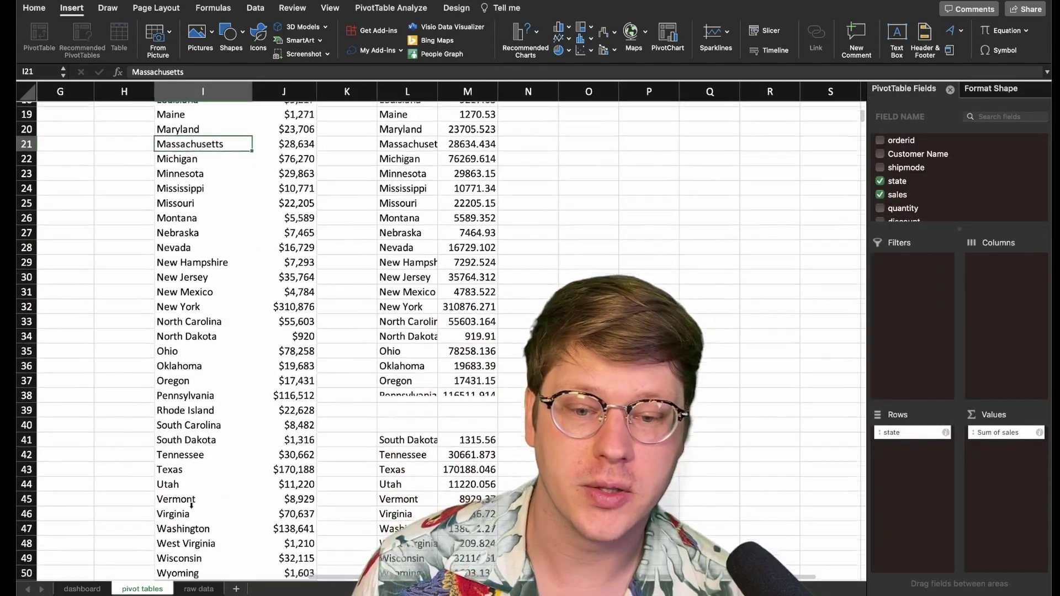
Turn off grand totals for the state sales pivot table.
{"action": "left_click", "coordinate": [243, 279]}
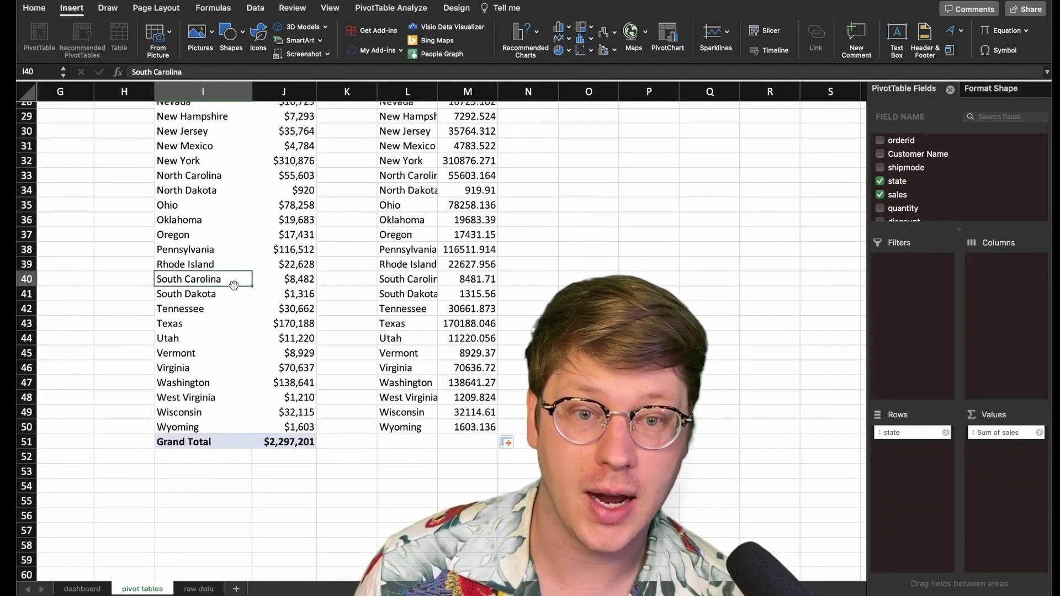
{"action": "left_click", "coordinate": [454, 8]}
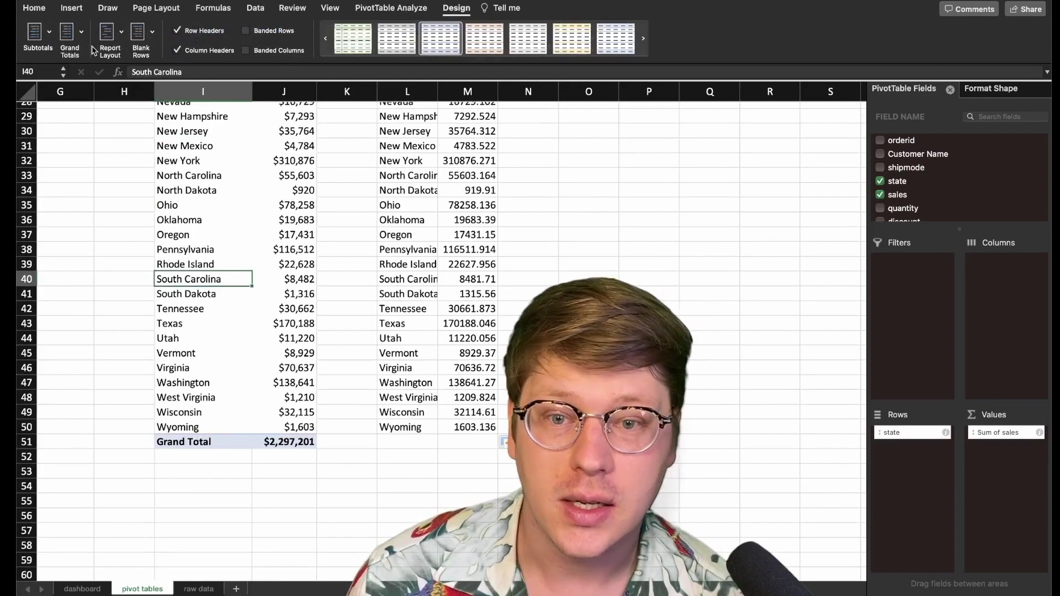
{"action": "left_click", "coordinate": [69, 39]}
{"action": "left_click", "coordinate": [359, 438]}
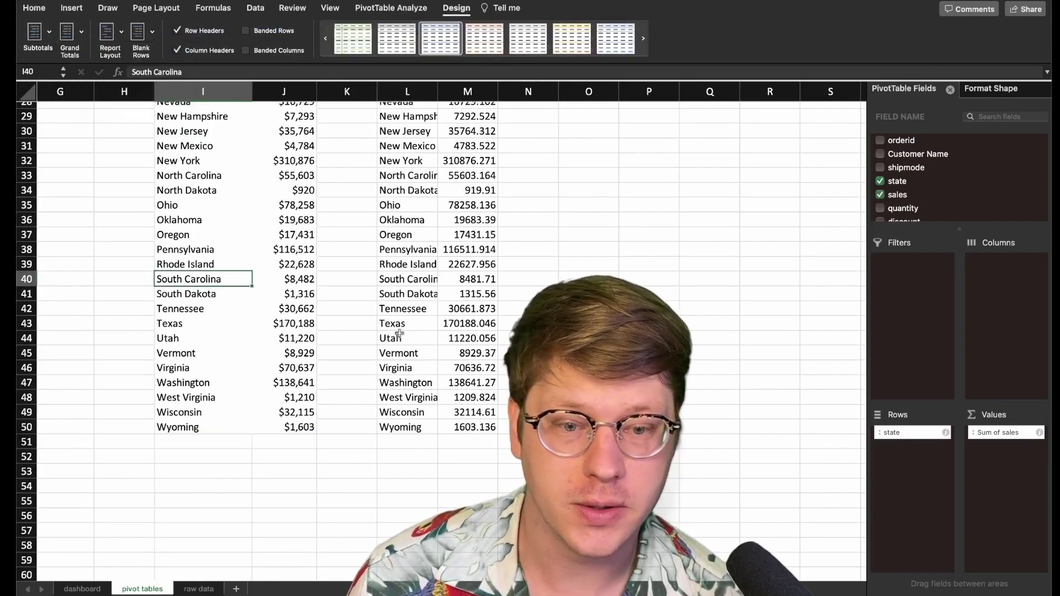
Copy the pivot table's Row Labels and Sum of sales headers from I1:J1 to L1:M1 above the mirrored list.
{"action": "scroll", "coordinate": [409, 325], "scroll_direction": "up", "scroll_amount": 9}
{"action": "left_click_drag", "start_coordinate": [188, 110], "coordinate": [304, 105]}
{"action": "key", "text": "super+c"}
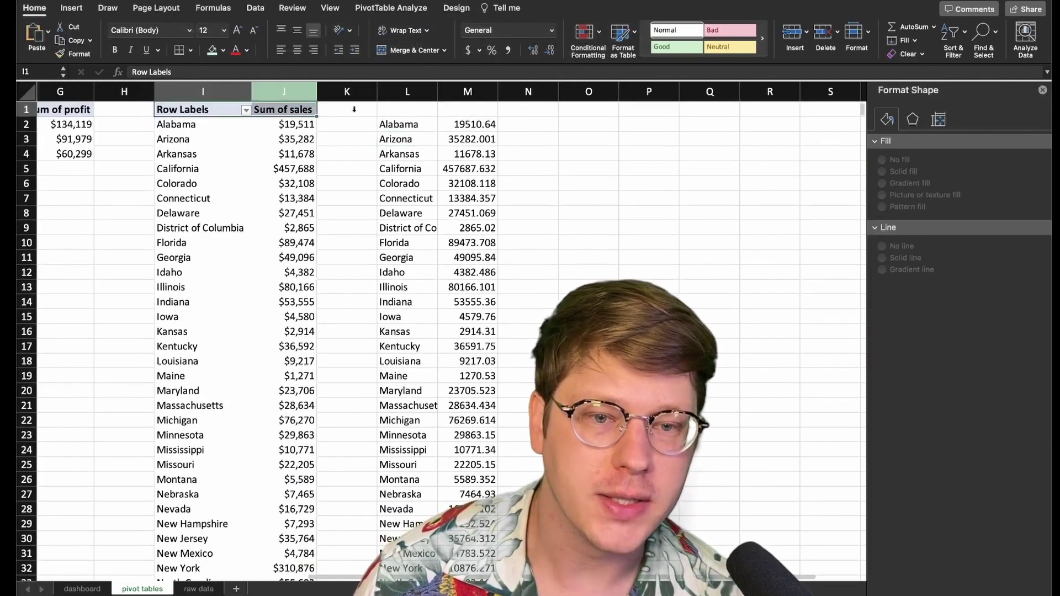
{"action": "left_click", "coordinate": [407, 106]}
{"action": "key", "text": "super+v"}
Convert the mirrored state sales list in L1:M50 into a table that includes its headers.
{"action": "scroll", "coordinate": [420, 154], "scroll_direction": "down", "scroll_amount": 5}
{"action": "scroll", "coordinate": [419, 331], "scroll_direction": "down", "scroll_amount": 4}
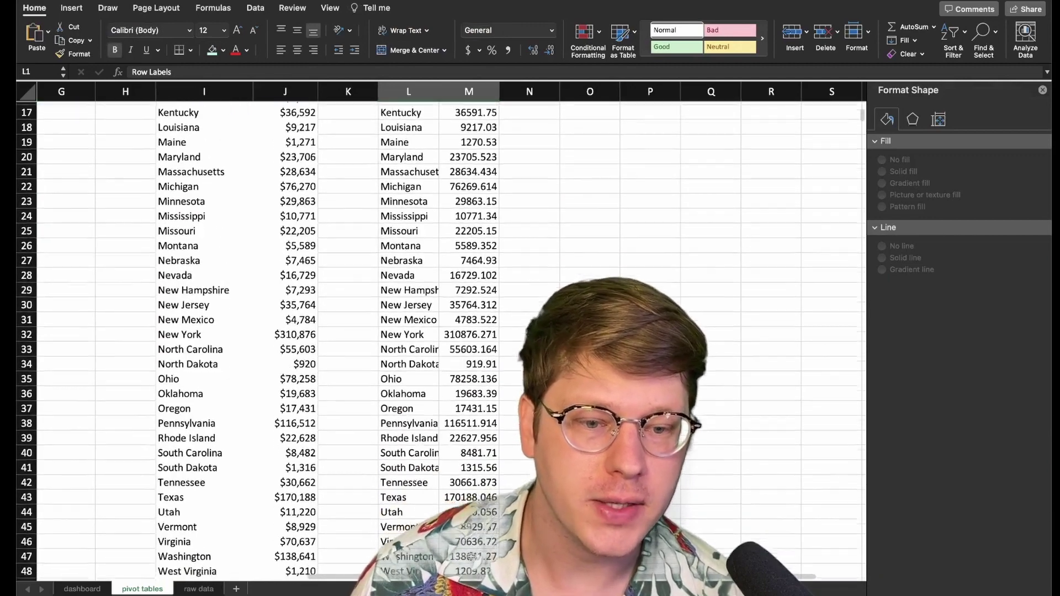
{"action": "left_click", "coordinate": [477, 461], "text": "shift"}
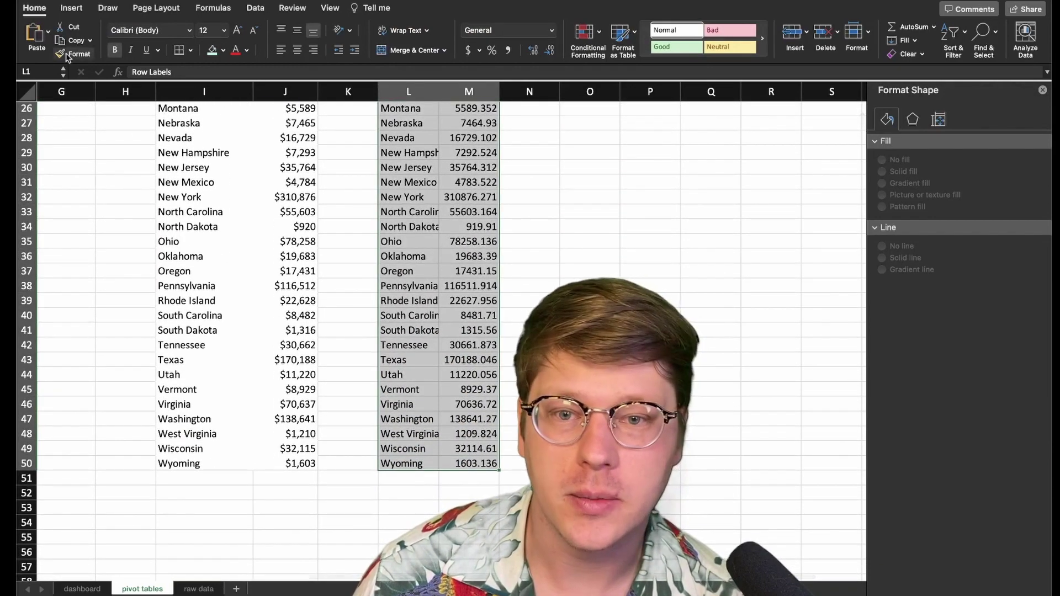
{"action": "key", "text": "super+t"}
{"action": "key", "text": "Return"}
{"action": "left_click", "coordinate": [223, 51]}
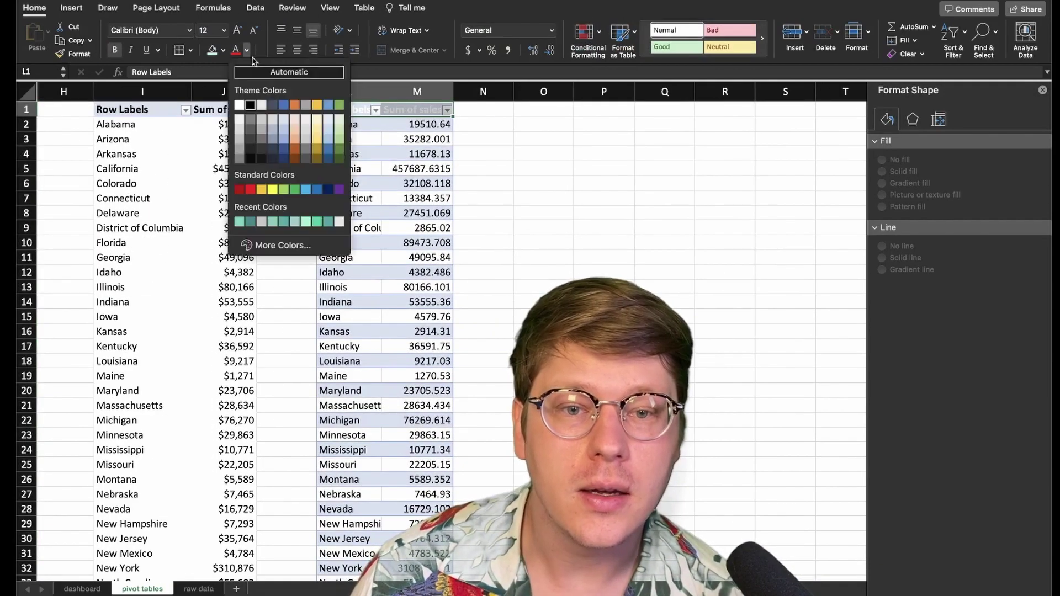
{"action": "left_click", "coordinate": [396, 168]}
Insert a filled map chart based on the new table's state and sales columns.
{"action": "left_click", "coordinate": [362, 109]}
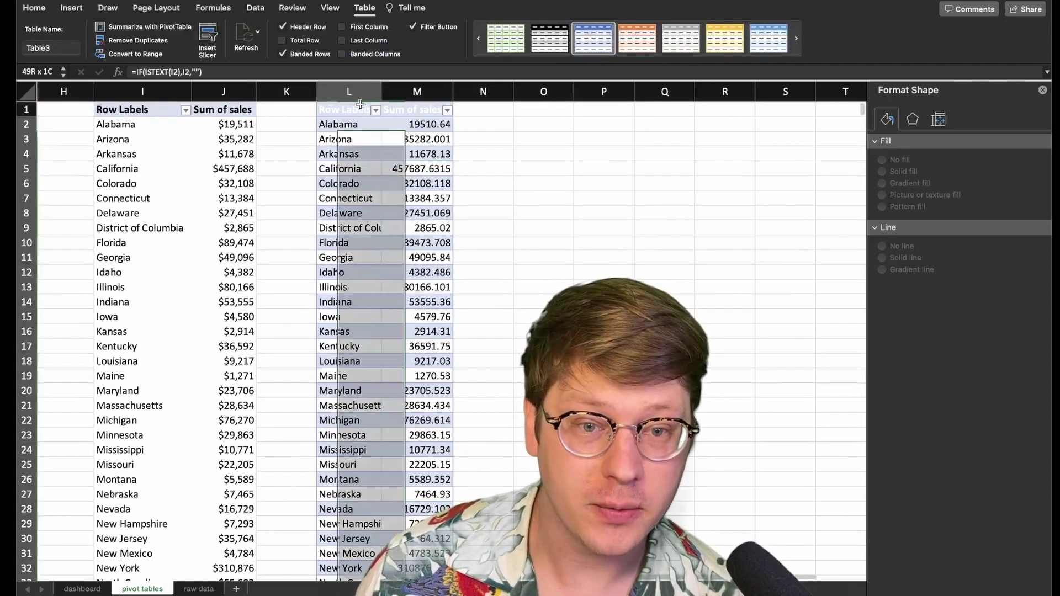
{"action": "left_click", "coordinate": [77, 8]}
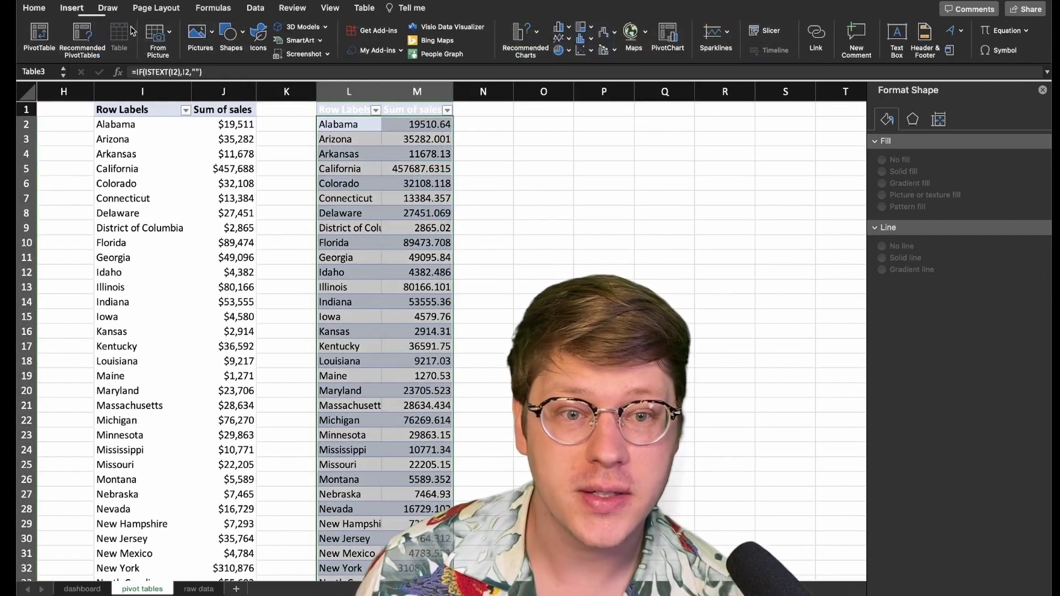
{"action": "left_click", "coordinate": [632, 33]}
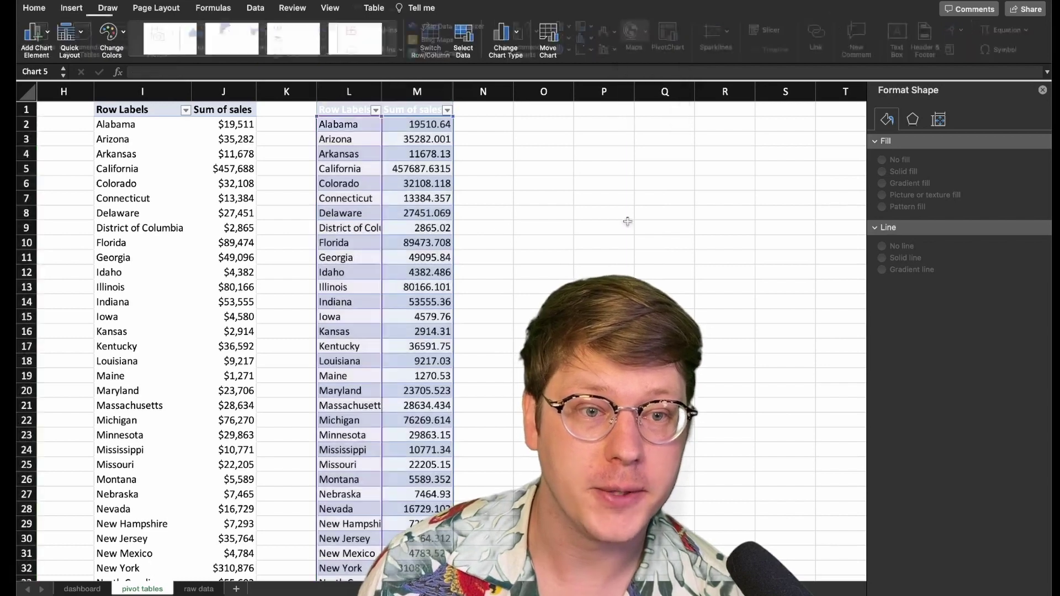
{"action": "key", "text": "Delete"}
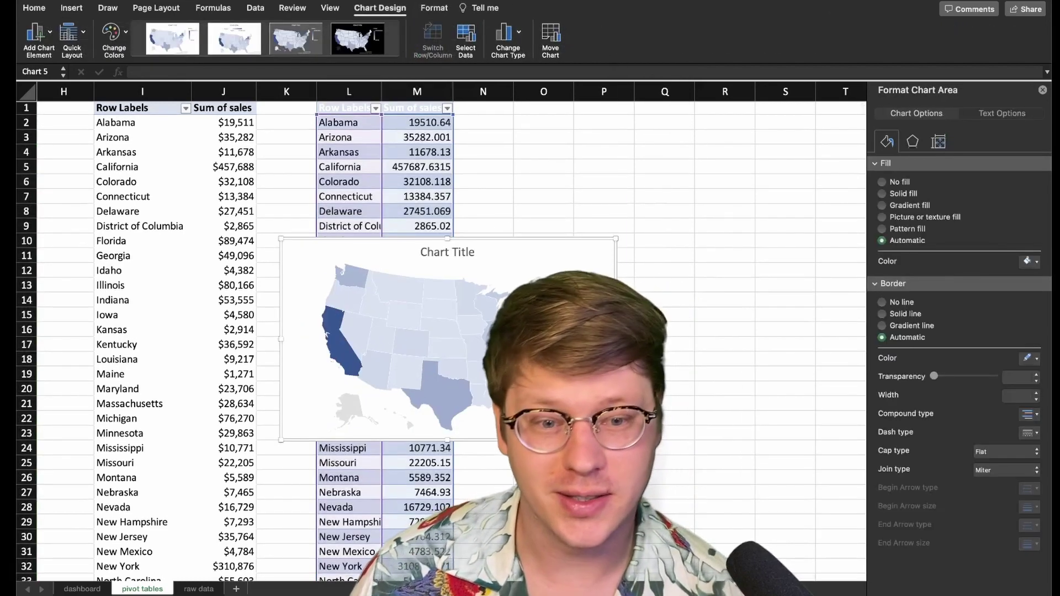
Transfer the map chart to the dashboard sheet and scale it to fit inside the Regional sales card.
{"action": "left_click", "coordinate": [461, 253]}
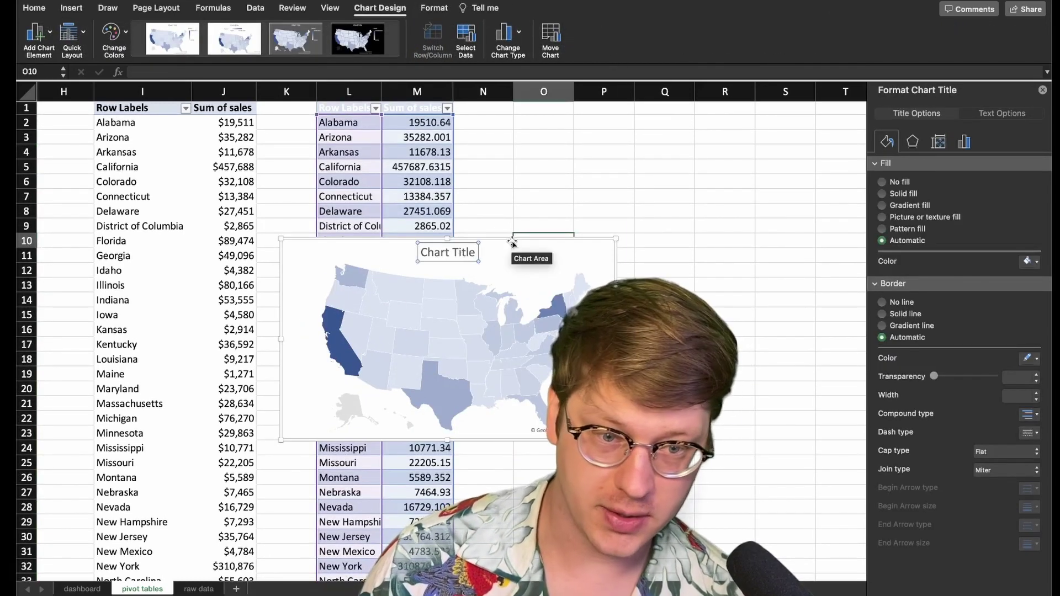
{"action": "left_click", "coordinate": [549, 259]}
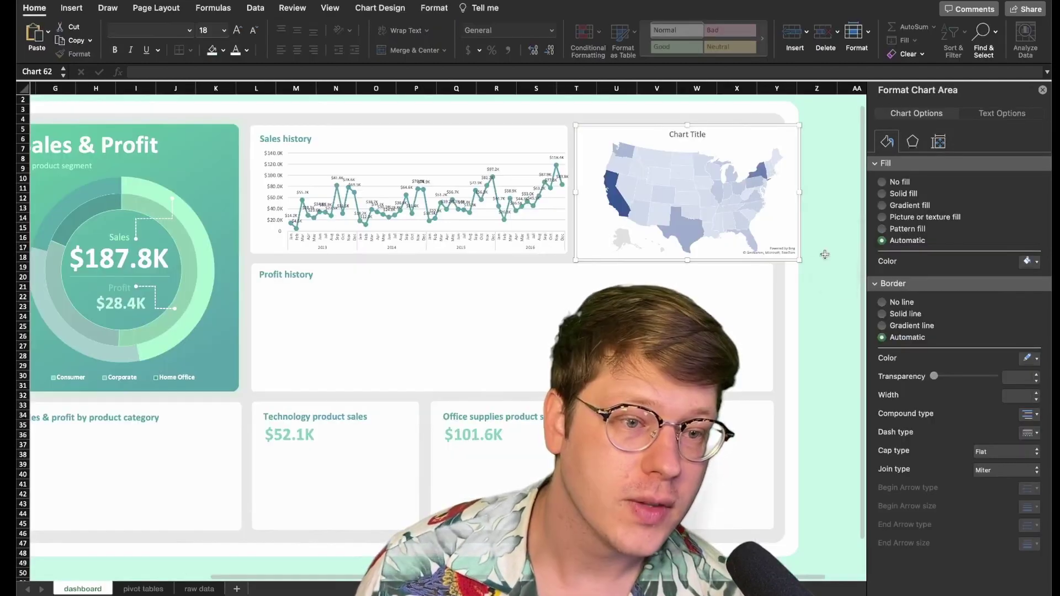
{"action": "left_click_drag", "start_coordinate": [801, 260], "coordinate": [757, 226]}
{"action": "left_click_drag", "start_coordinate": [703, 149], "coordinate": [705, 172]}
Remove the map chart's title and give its chart area no fill and no border line.
{"action": "left_click", "coordinate": [694, 170]}
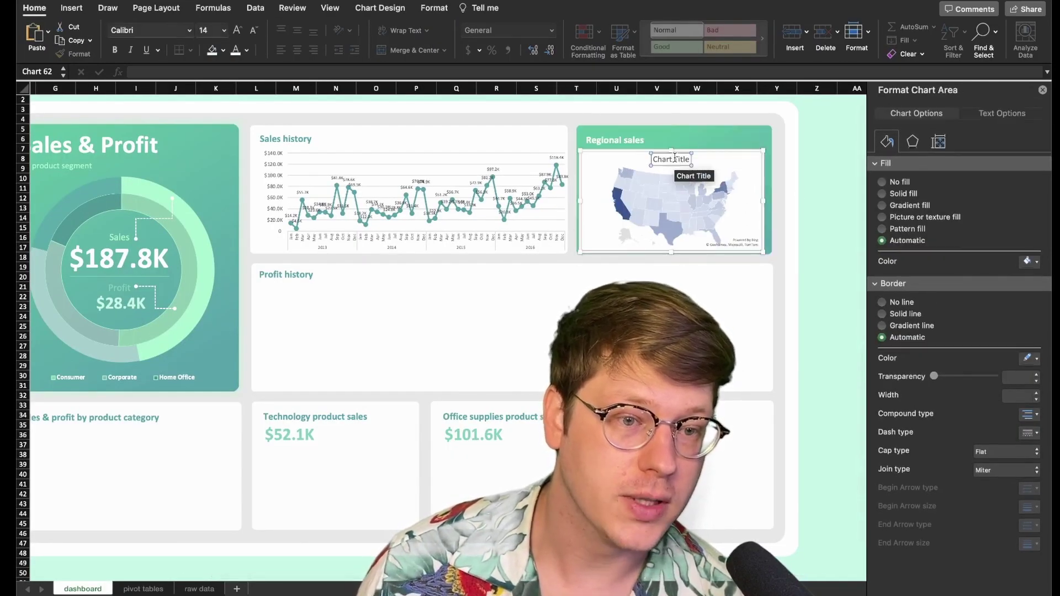
{"action": "left_click", "coordinate": [901, 182]}
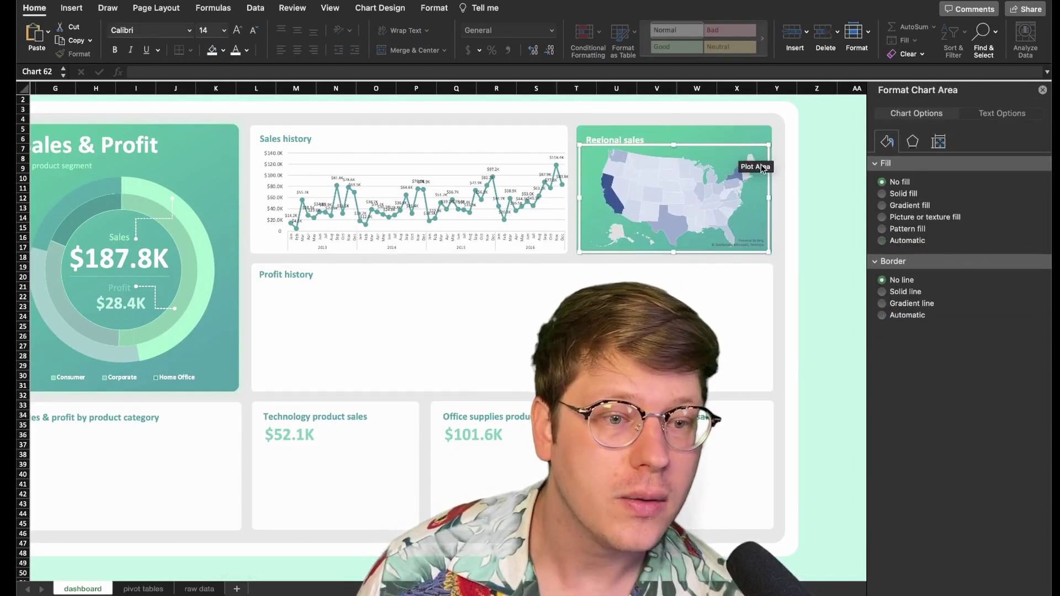
Recolor the map series' two-color gradient with light green for the lowest value and dark teal for the highest value.
{"action": "left_click", "coordinate": [611, 200]}
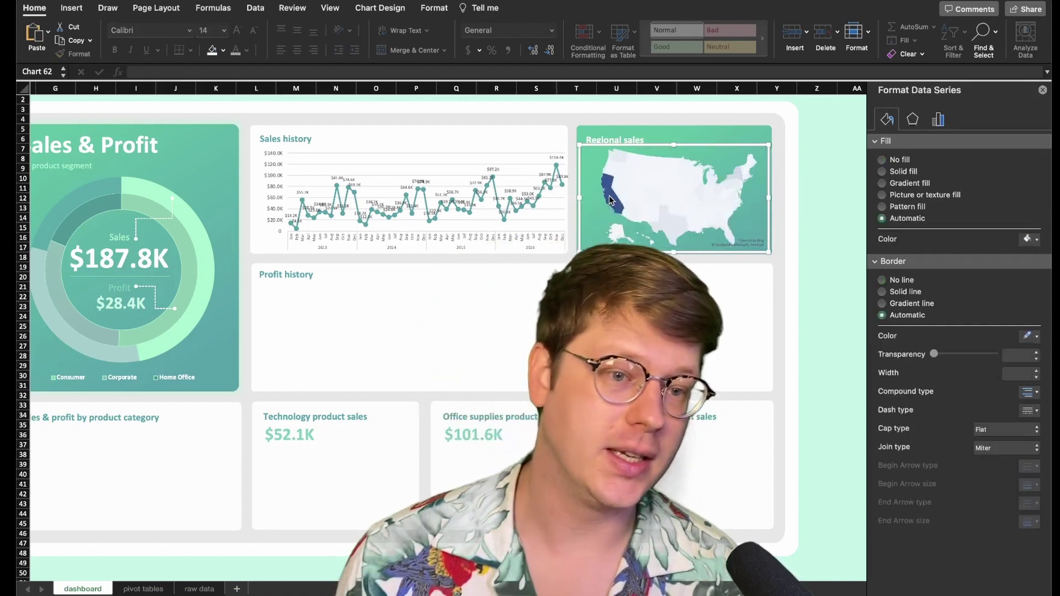
{"action": "left_click", "coordinate": [636, 213]}
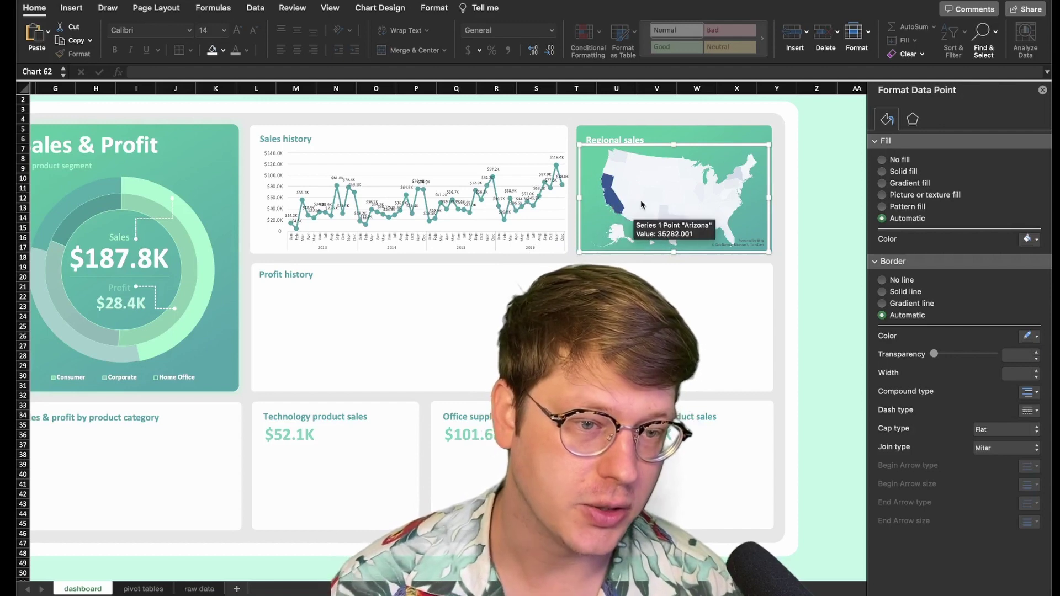
{"action": "left_click", "coordinate": [757, 221]}
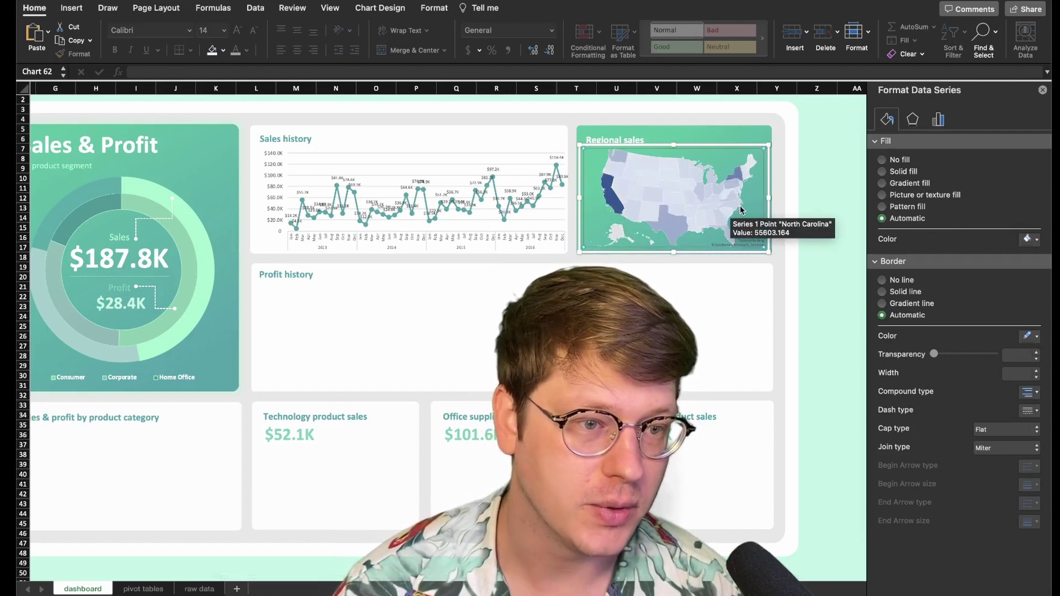
{"action": "left_click", "coordinate": [757, 221]}
{"action": "left_click", "coordinate": [757, 221]}
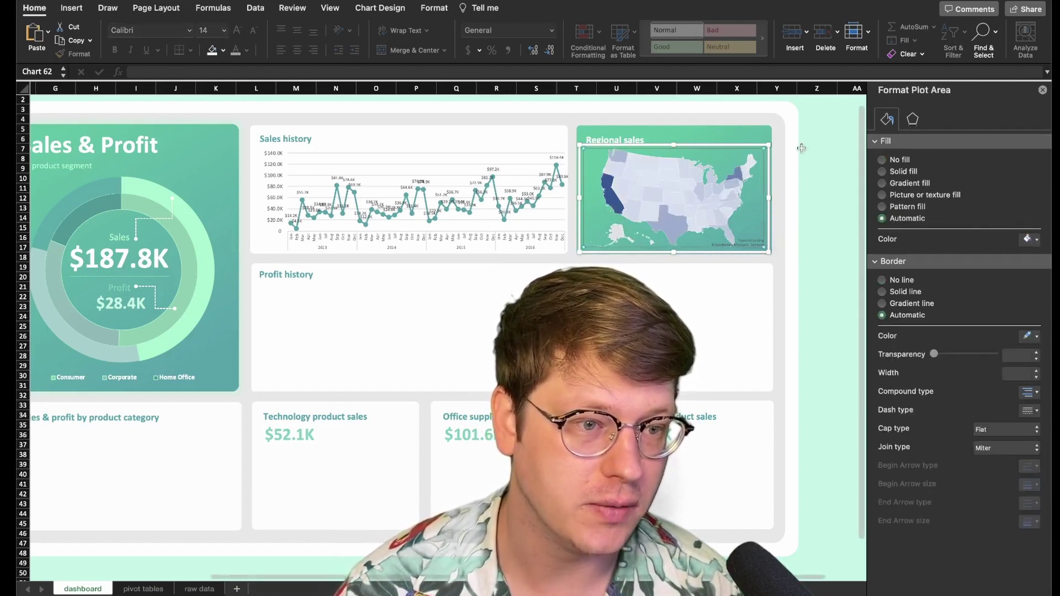
{"action": "left_click", "coordinate": [725, 205]}
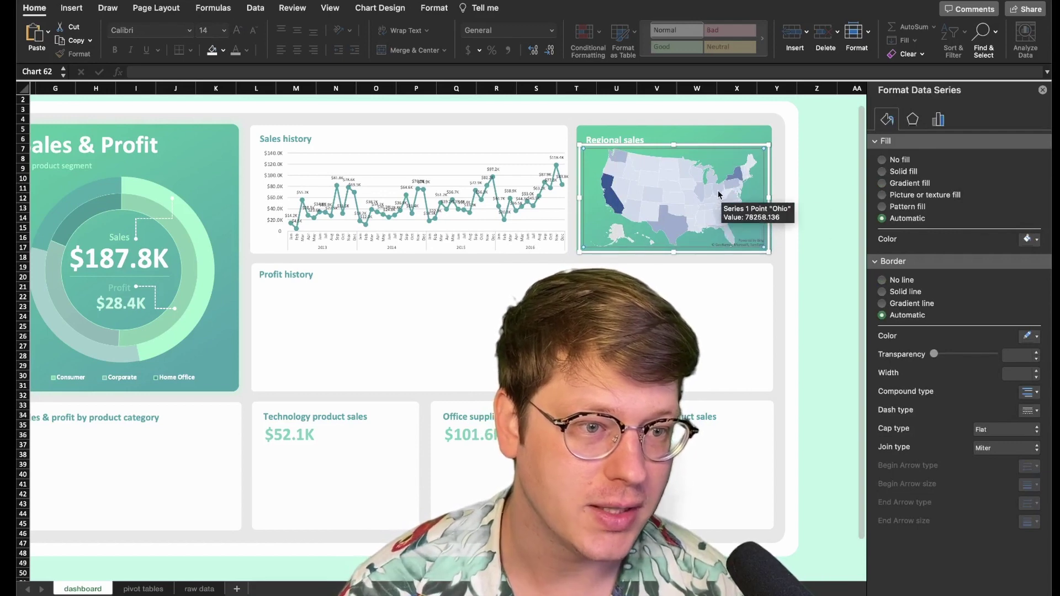
{"action": "left_click", "coordinate": [937, 120]}
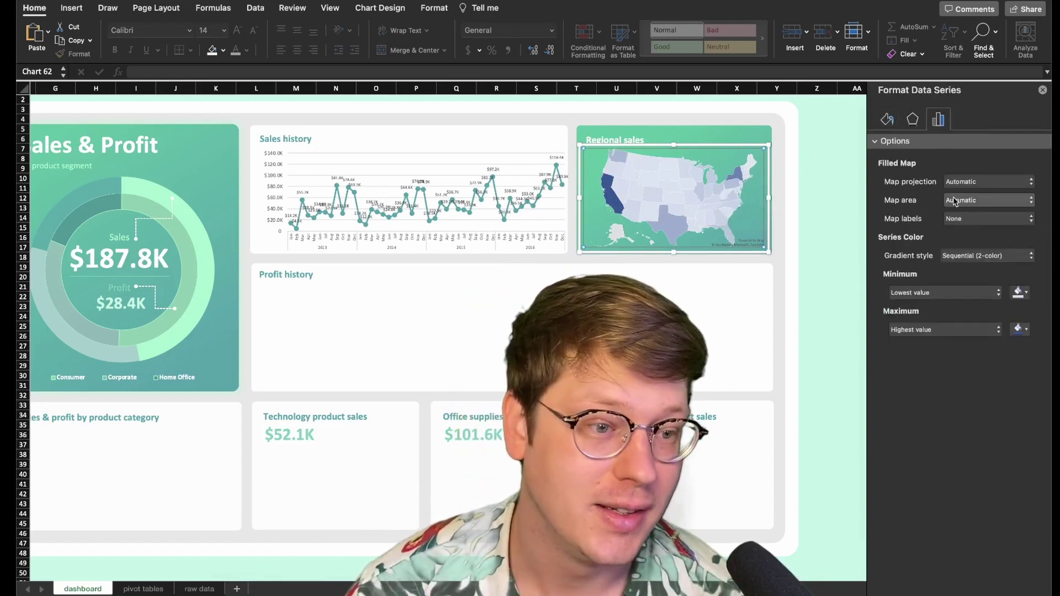
{"action": "left_click", "coordinate": [1022, 292]}
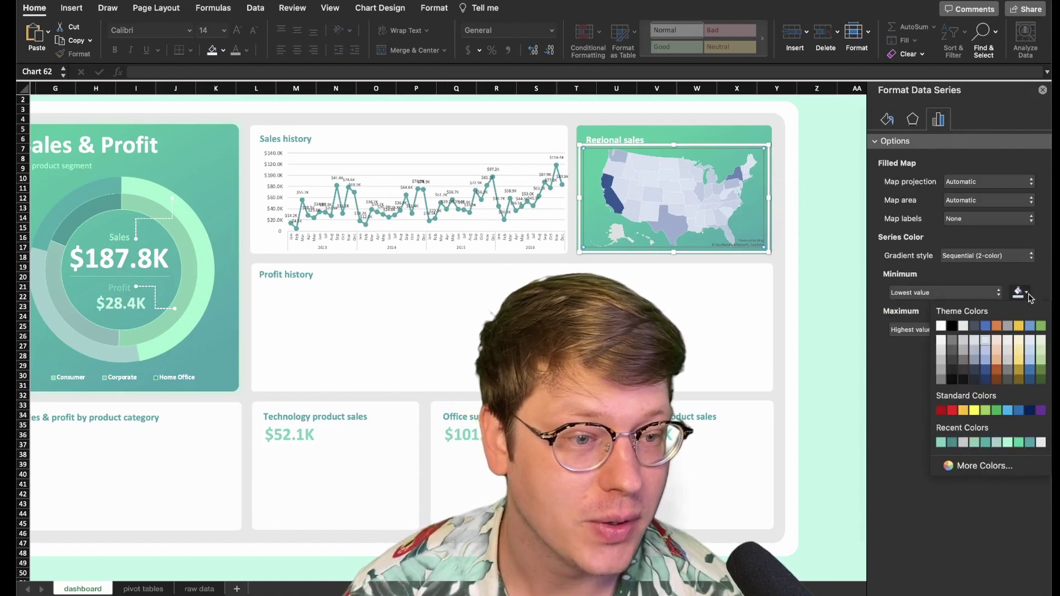
{"action": "left_click", "coordinate": [952, 442]}
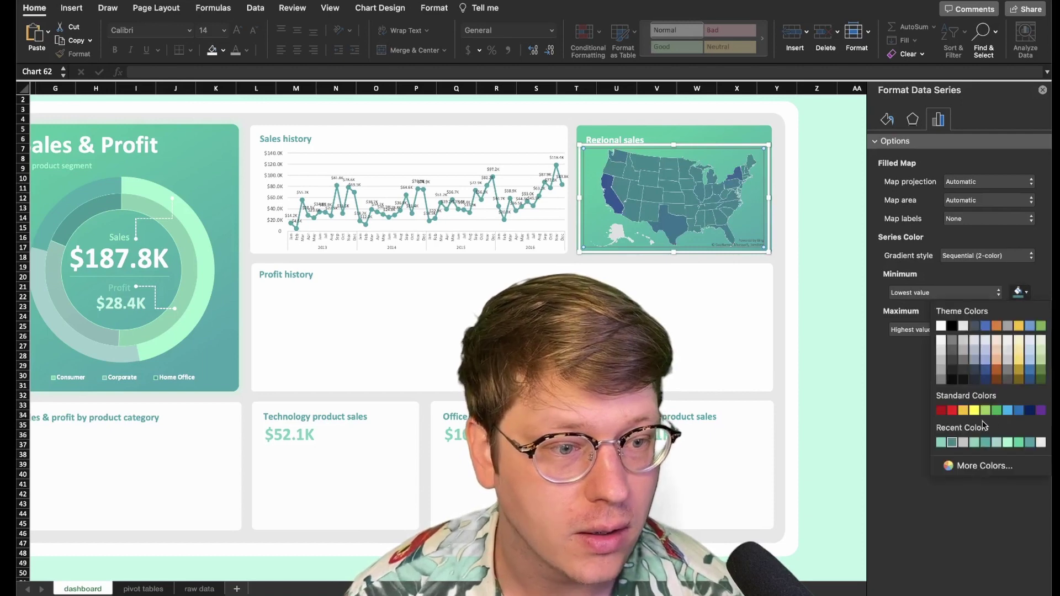
{"action": "left_click", "coordinate": [975, 442]}
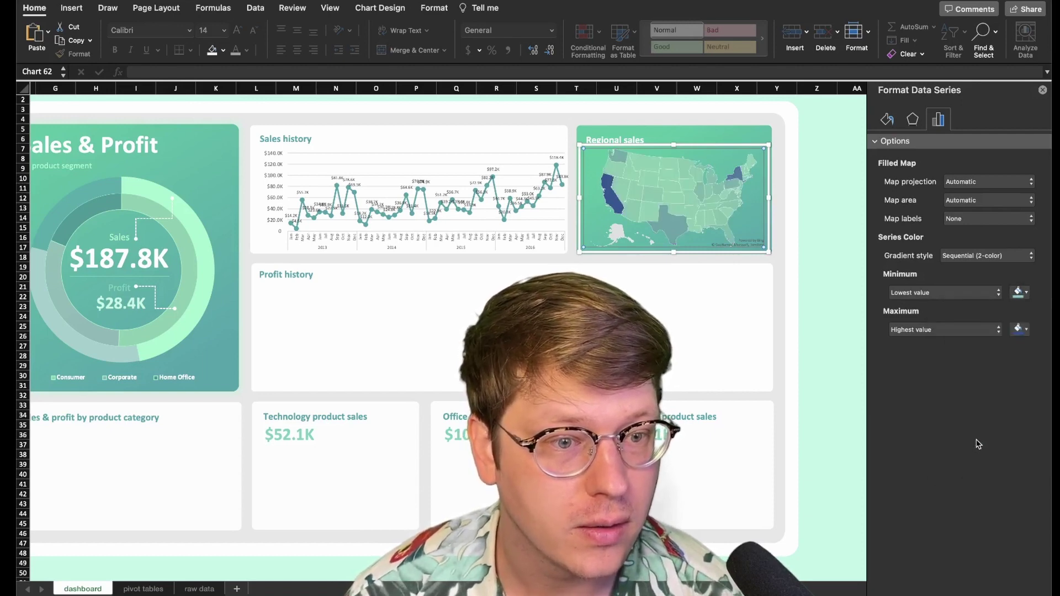
{"action": "left_click", "coordinate": [1019, 329]}
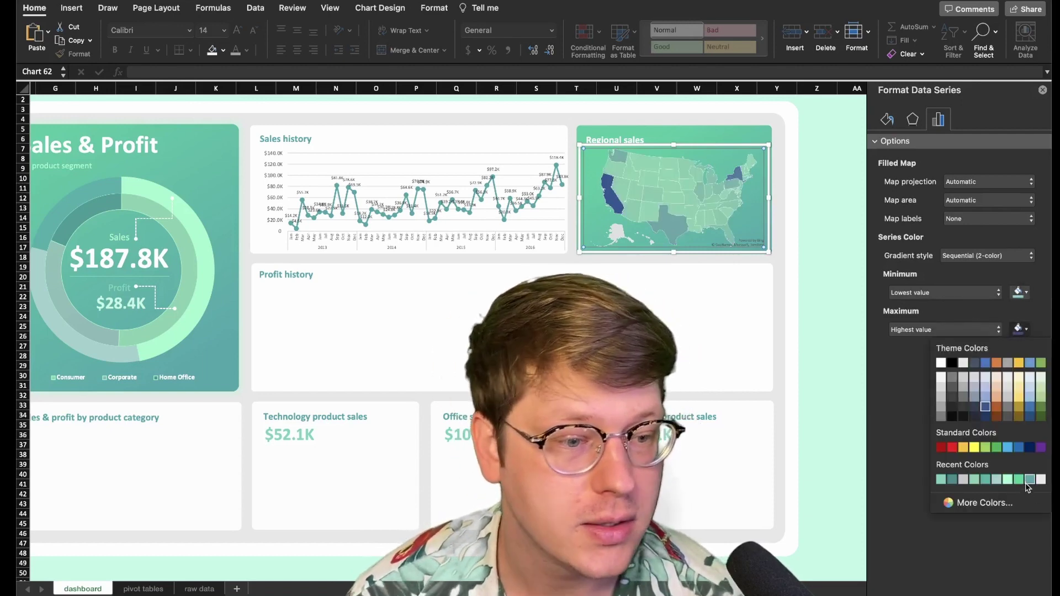
{"action": "left_click", "coordinate": [952, 479]}
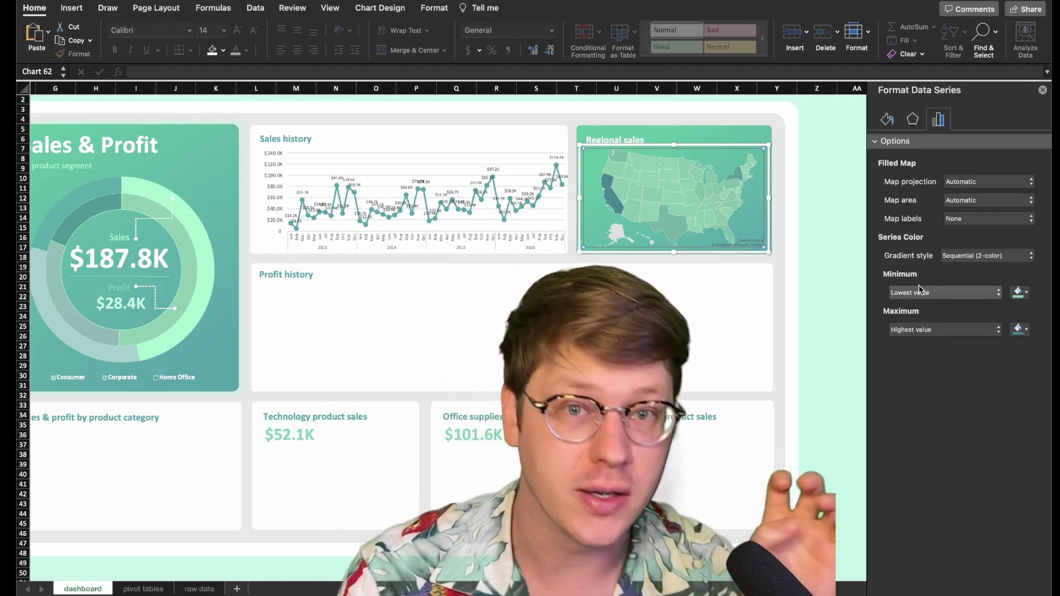
Set the map data series to no fill.
{"action": "left_click", "coordinate": [887, 119]}
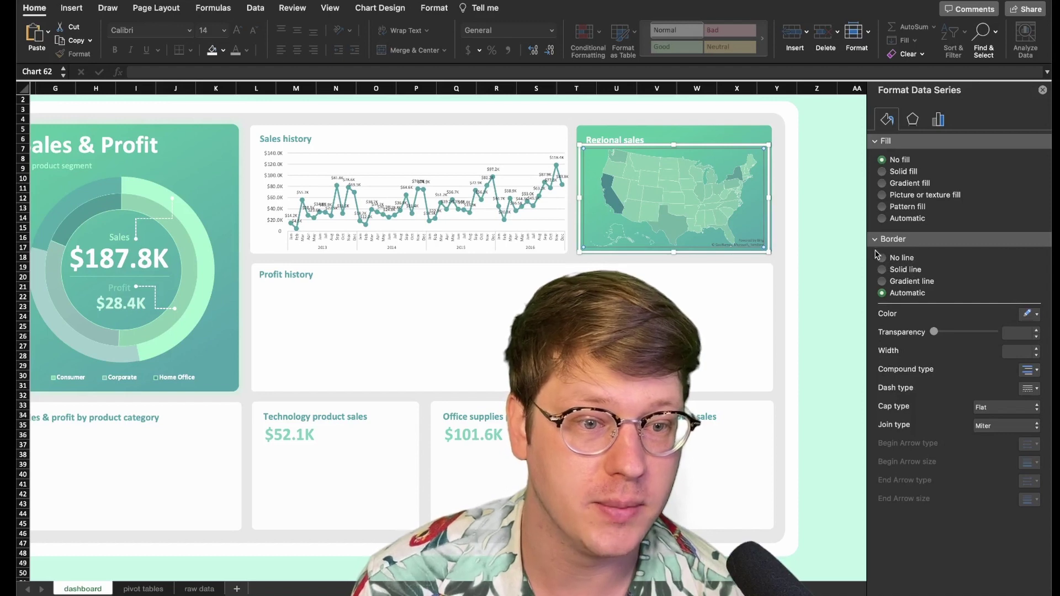
{"action": "scroll", "coordinate": [740, 254], "scroll_direction": "down", "scroll_amount": 1}
{"action": "mouse_move", "coordinate": [720, 224]}
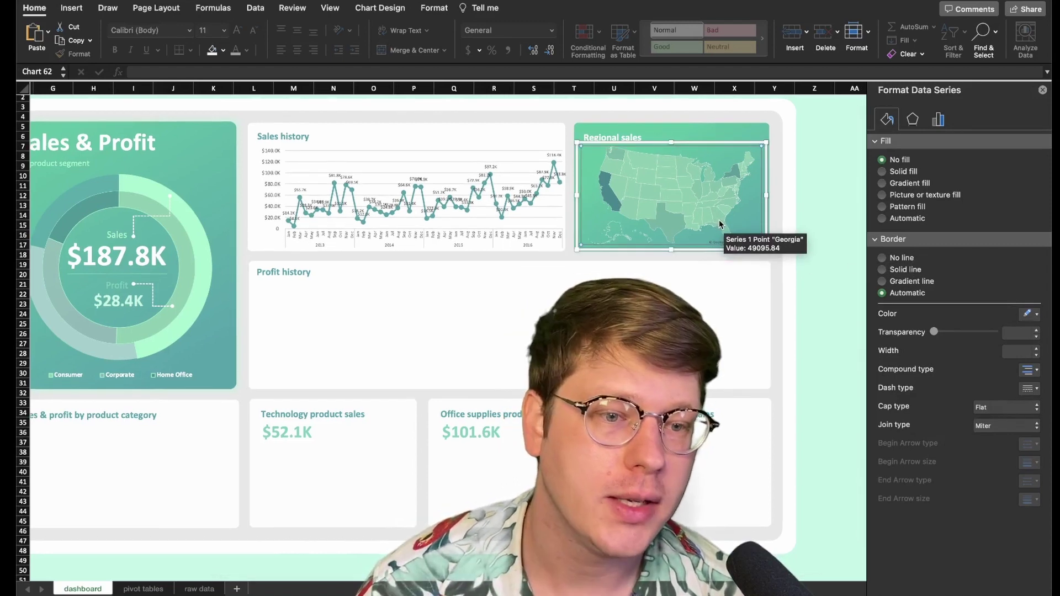
Try an outer shadow with 72% transparency on the map data series, and restore the No Shadow preset.
{"action": "left_click", "coordinate": [913, 119]}
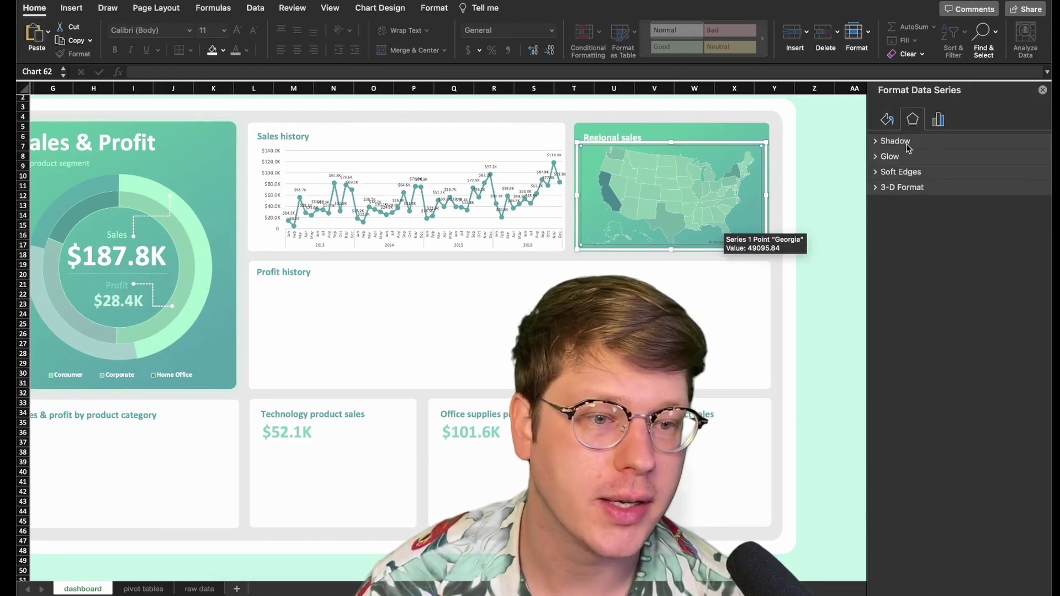
{"action": "left_click", "coordinate": [908, 145]}
{"action": "left_click", "coordinate": [1029, 162]}
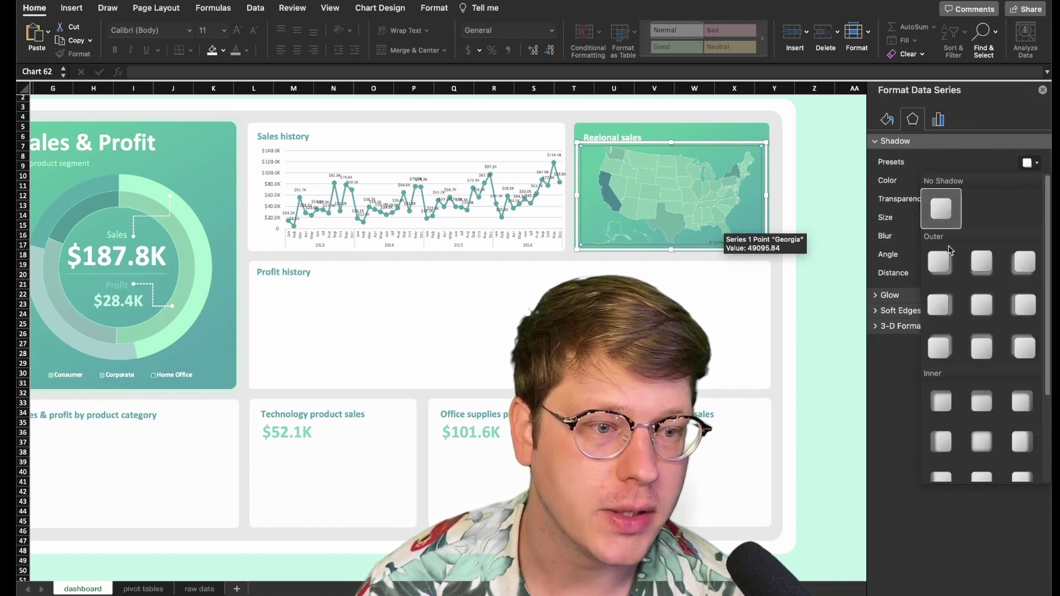
{"action": "left_click", "coordinate": [945, 263]}
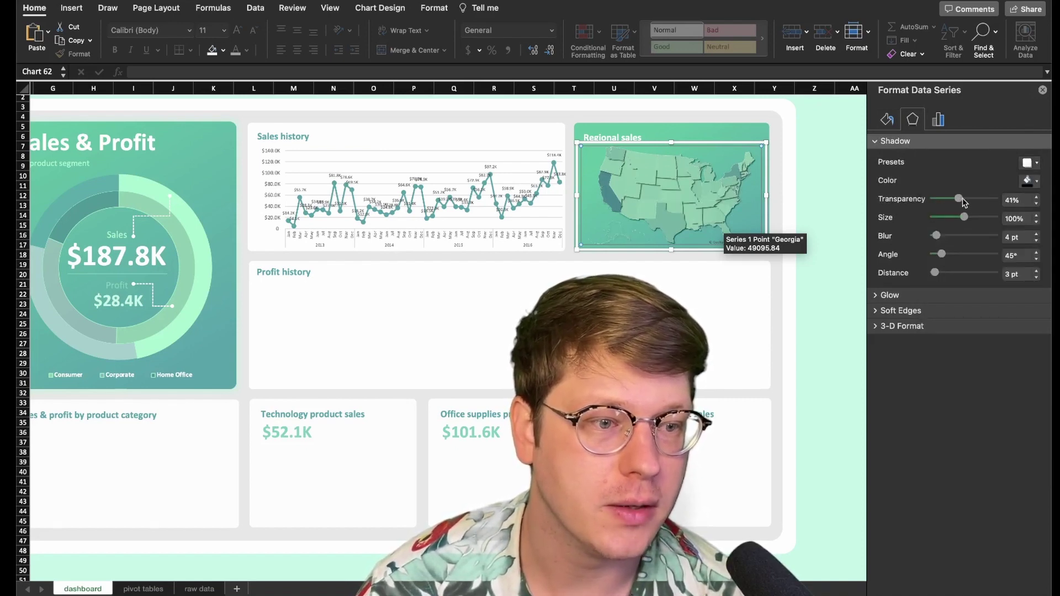
{"action": "left_click_drag", "start_coordinate": [962, 202], "coordinate": [985, 204]}
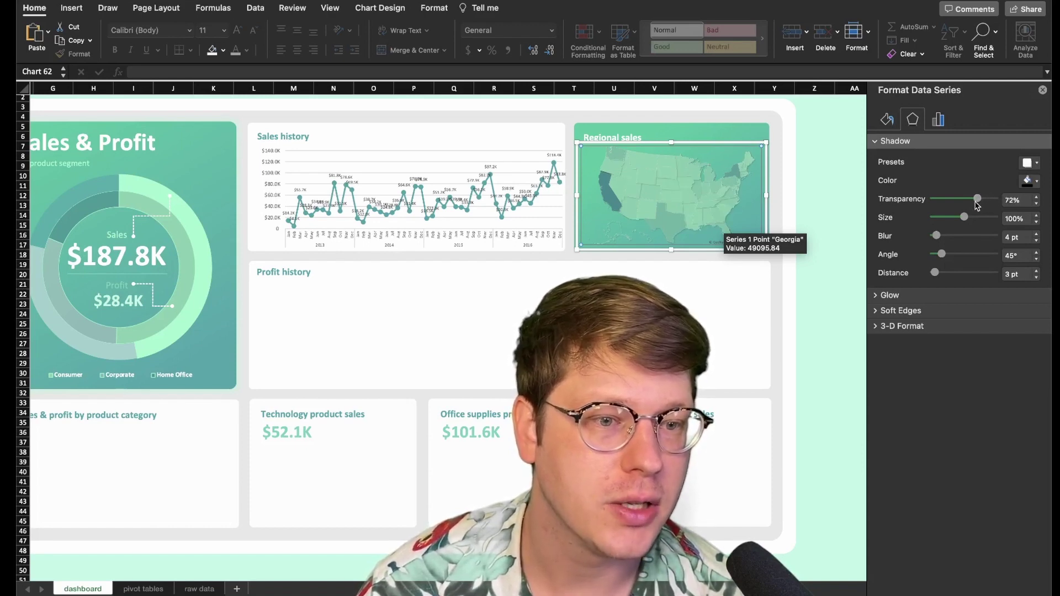
{"action": "left_click", "coordinate": [1020, 164]}
{"action": "left_click", "coordinate": [942, 209]}
{"action": "left_click", "coordinate": [687, 347]}
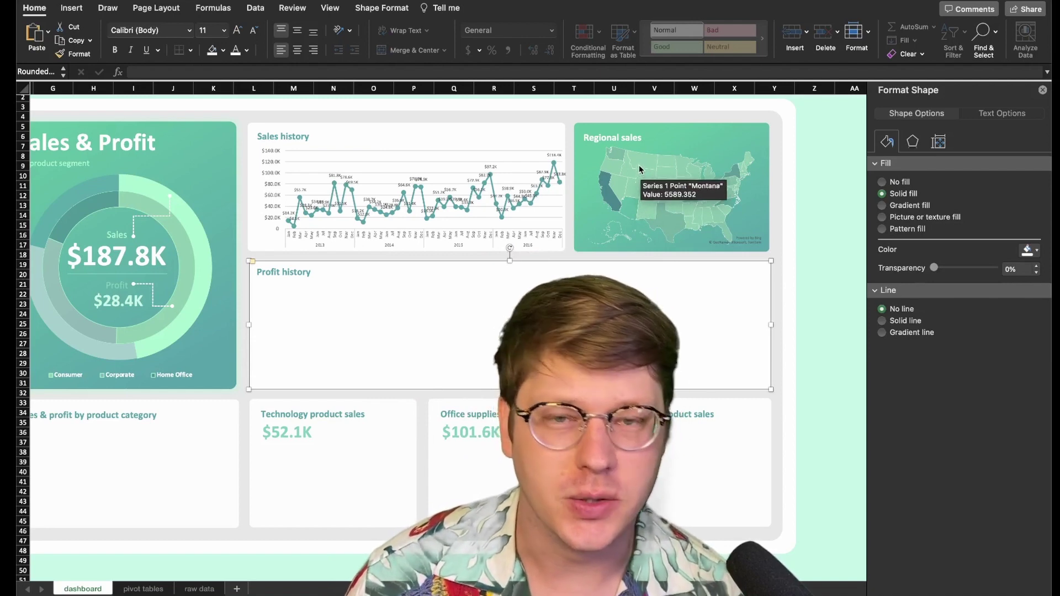
{"action": "left_click", "coordinate": [649, 164]}
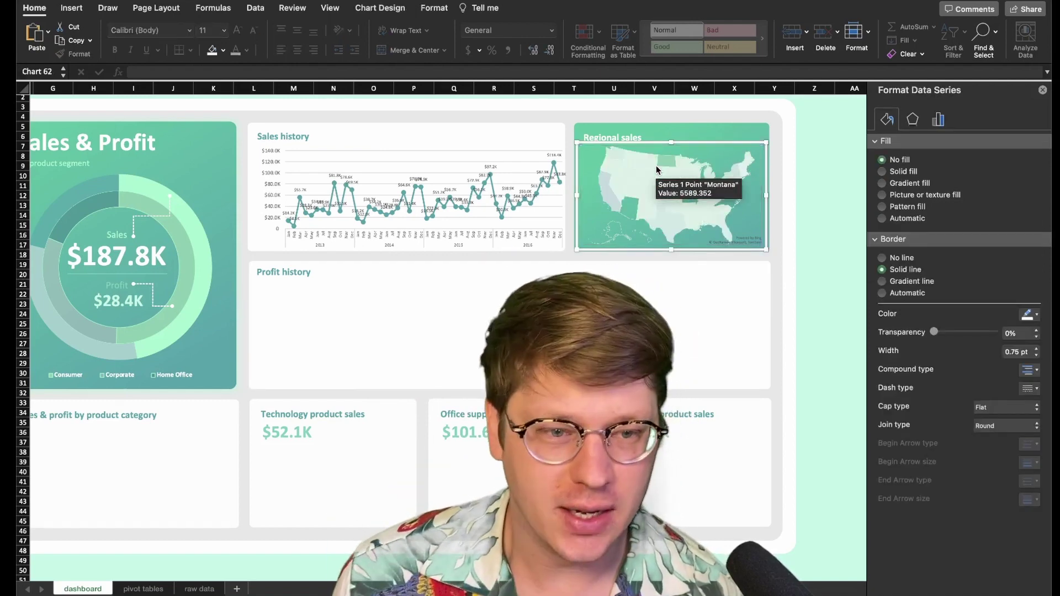
{"action": "left_click", "coordinate": [671, 168]}
{"action": "left_click", "coordinate": [671, 165]}
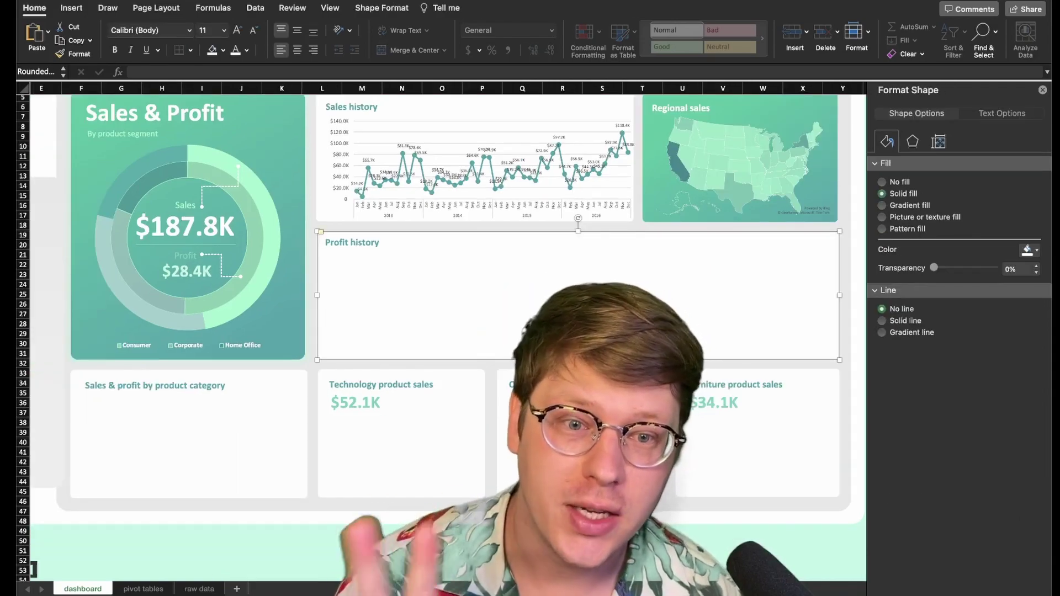
Switch to the finished reference workbook and examine the Profit history chart on its Ecommerce Dash sheet.
{"action": "scroll", "coordinate": [383, 291], "scroll_direction": "down", "scroll_amount": 2}
{"action": "key", "text": "ctrl+Up"}
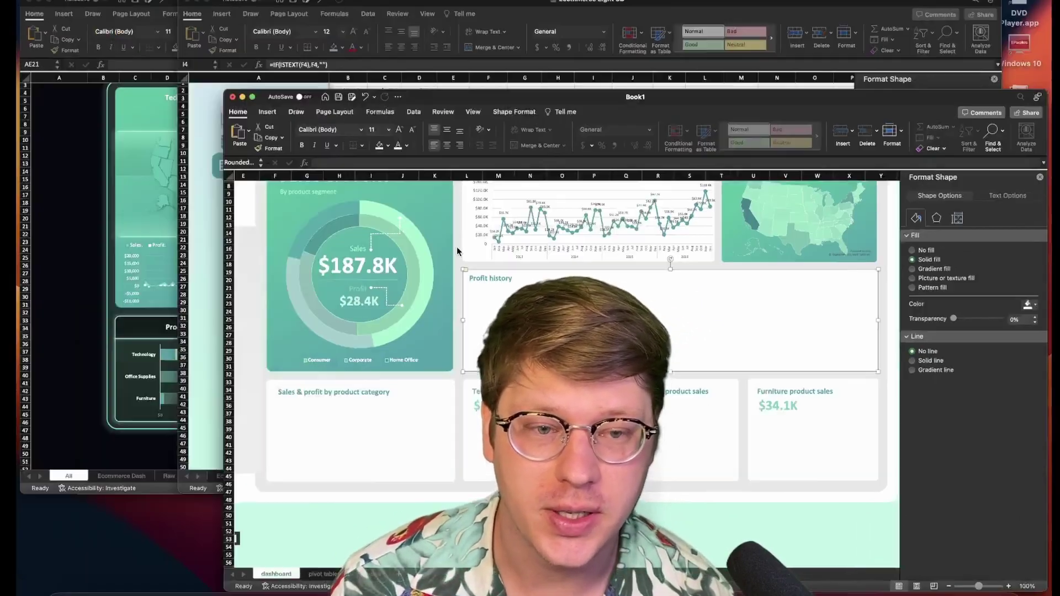
{"action": "left_click", "coordinate": [613, 174]}
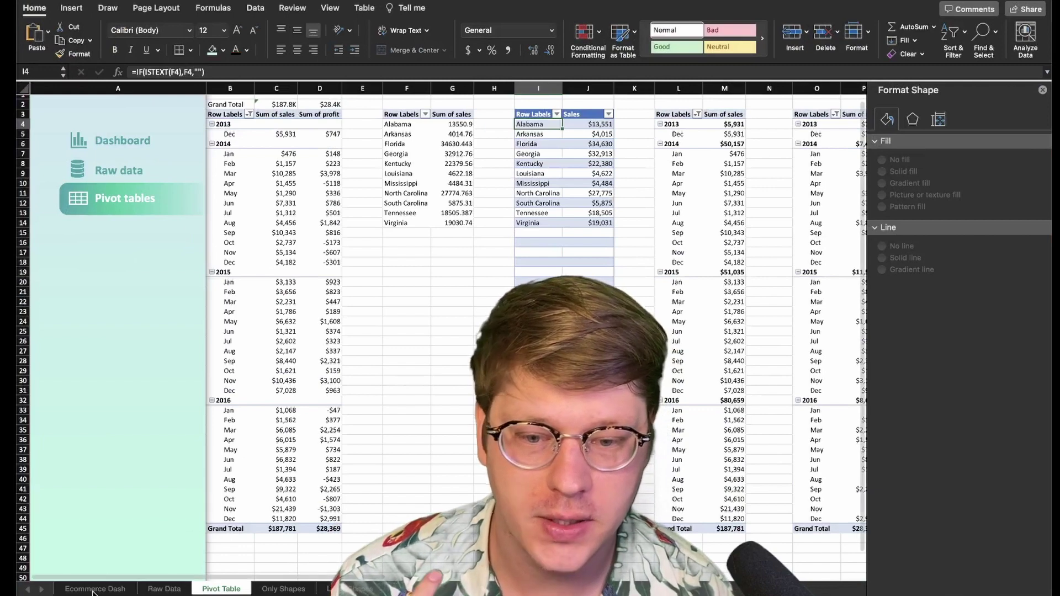
{"action": "left_click", "coordinate": [96, 587]}
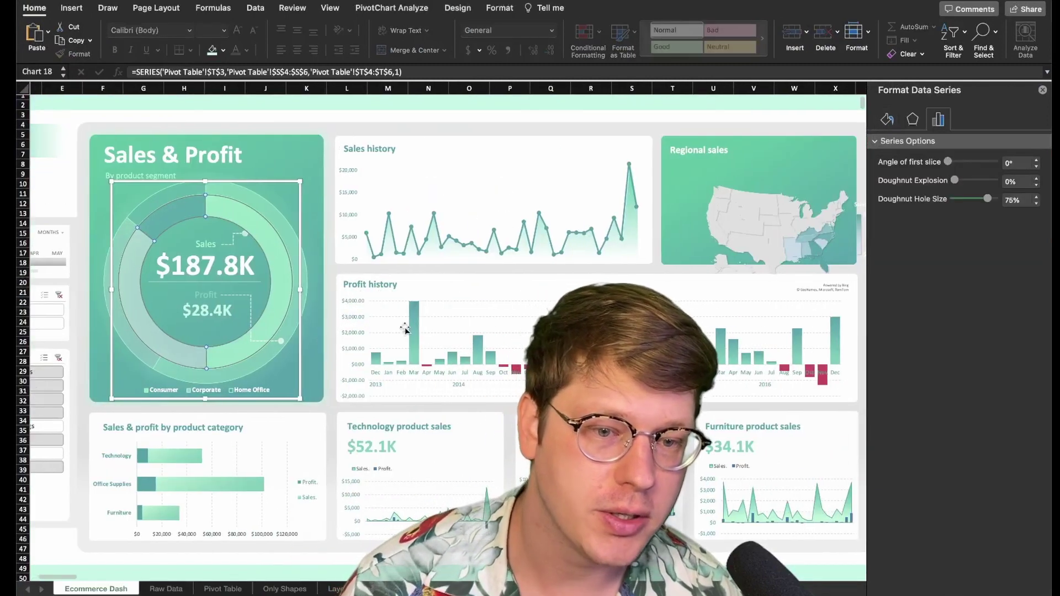
{"action": "scroll", "coordinate": [405, 330], "scroll_direction": "down", "scroll_amount": 3}
{"action": "scroll", "coordinate": [405, 329], "scroll_direction": "right", "scroll_amount": 3}
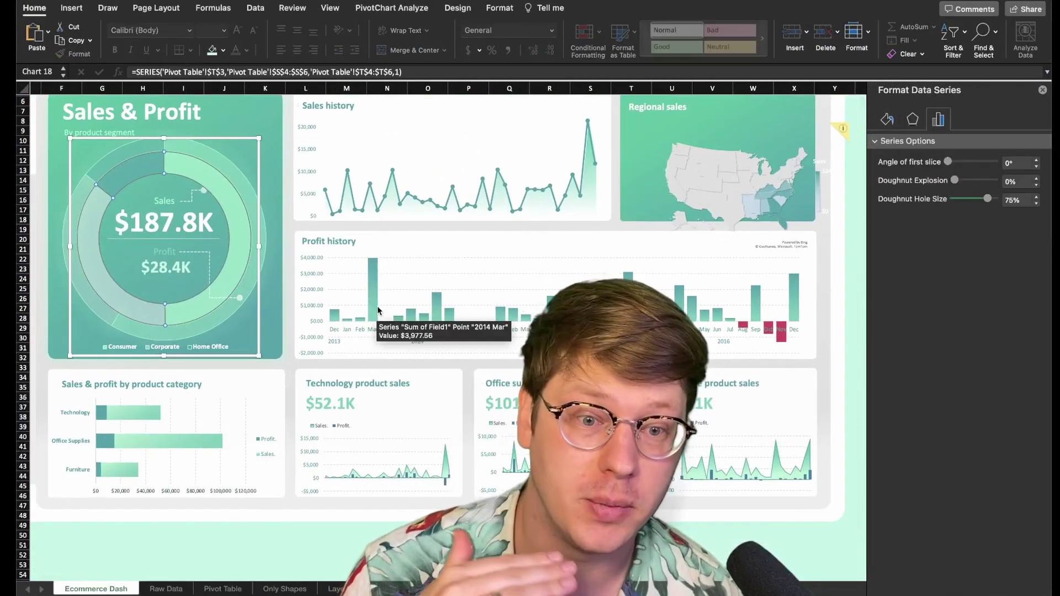
{"action": "scroll", "coordinate": [604, 276], "scroll_direction": "down", "scroll_amount": 1}
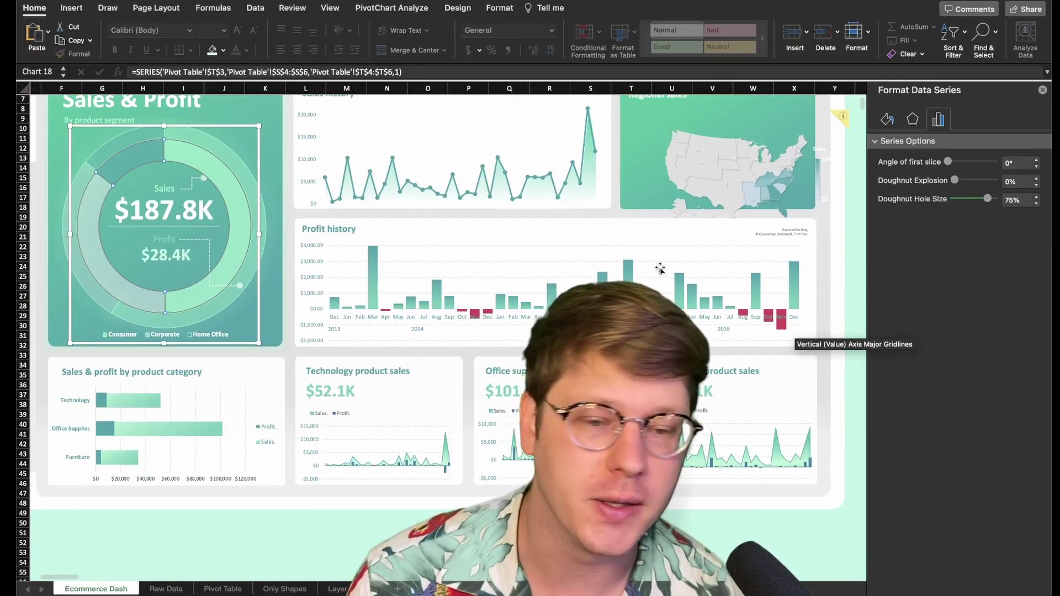
{"action": "scroll", "coordinate": [661, 269], "scroll_direction": "down", "scroll_amount": 3}
{"action": "scroll", "coordinate": [660, 269], "scroll_direction": "right", "scroll_amount": 3}
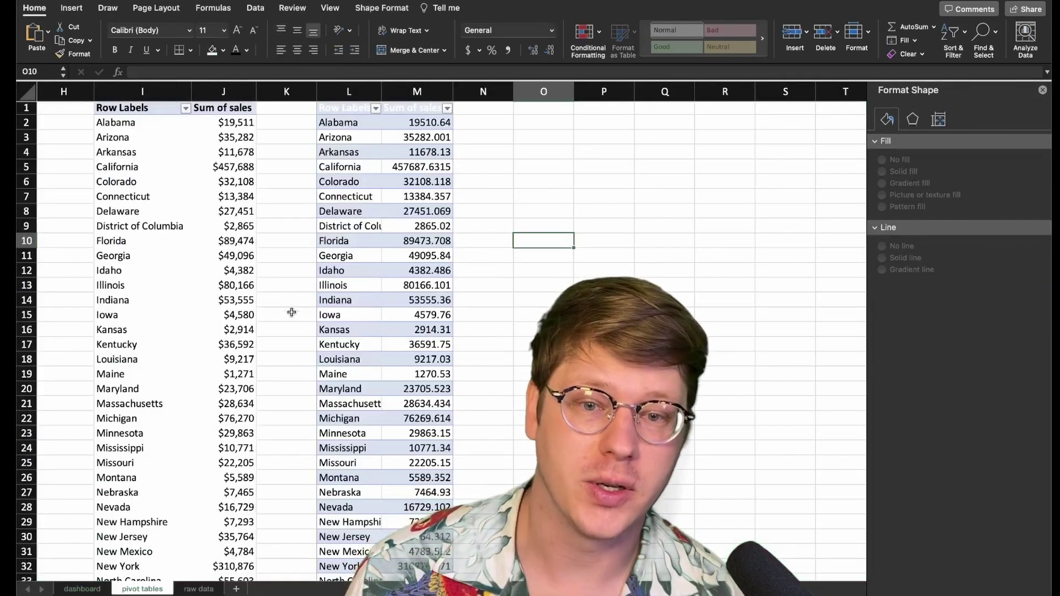
Copy the pivot table of sales by year and month at B1 and paste it at cell O1 of the pivot tables sheet.
{"action": "key", "text": "Escape"}
{"action": "left_click", "coordinate": [129, 109]}
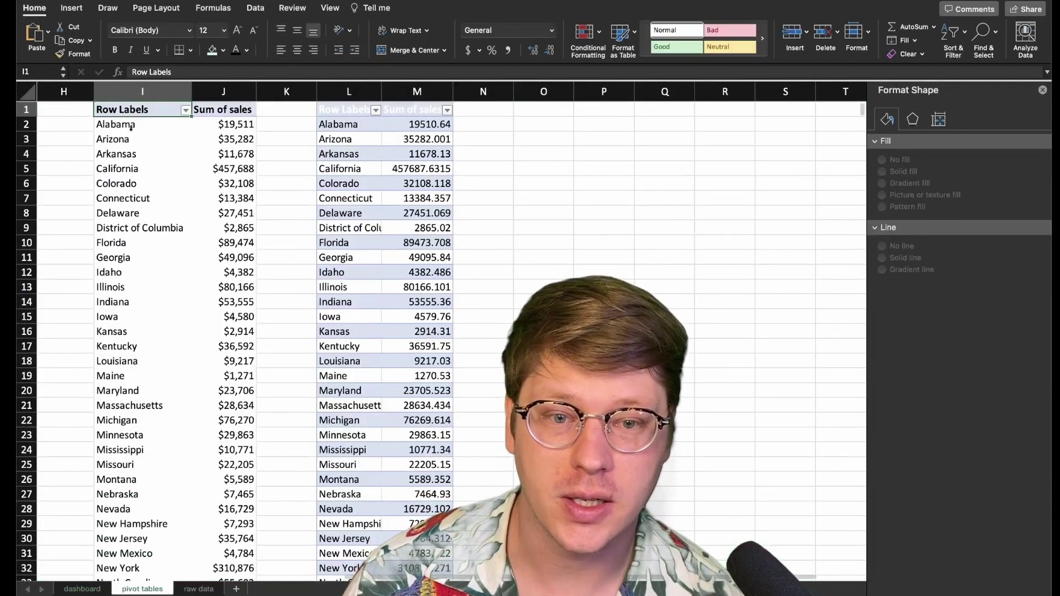
{"action": "scroll", "coordinate": [129, 109], "scroll_direction": "left", "scroll_amount": 10}
{"action": "left_click", "coordinate": [128, 111]}
{"action": "scroll", "coordinate": [166, 177], "scroll_direction": "down", "scroll_amount": 15}
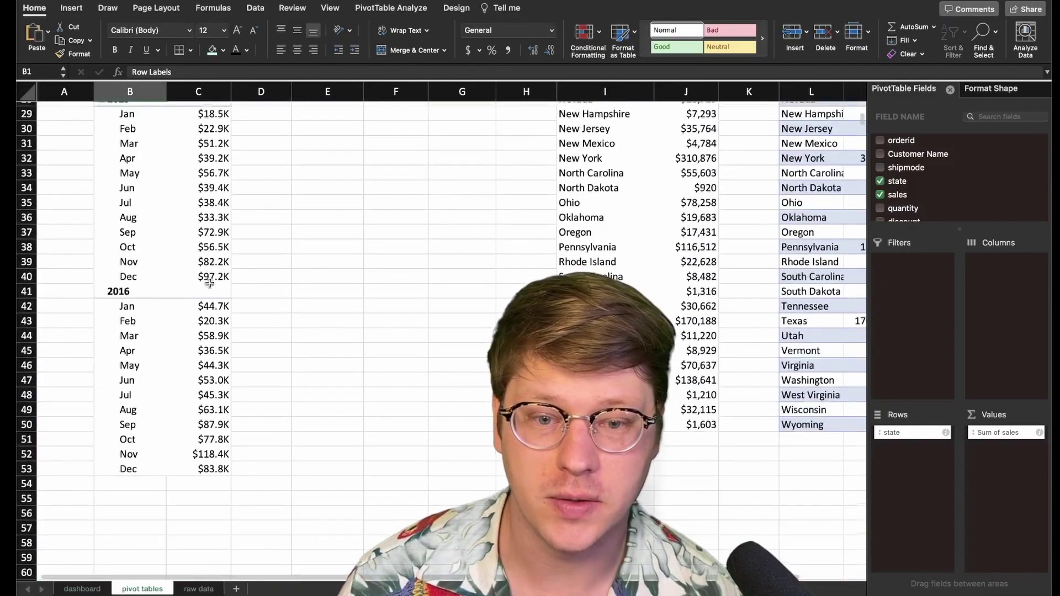
{"action": "left_click", "coordinate": [208, 223], "text": "shift"}
{"action": "key", "text": "super+c"}
{"action": "scroll", "coordinate": [208, 228], "scroll_direction": "up", "scroll_amount": 15}
{"action": "scroll", "coordinate": [202, 230], "scroll_direction": "right", "scroll_amount": 10}
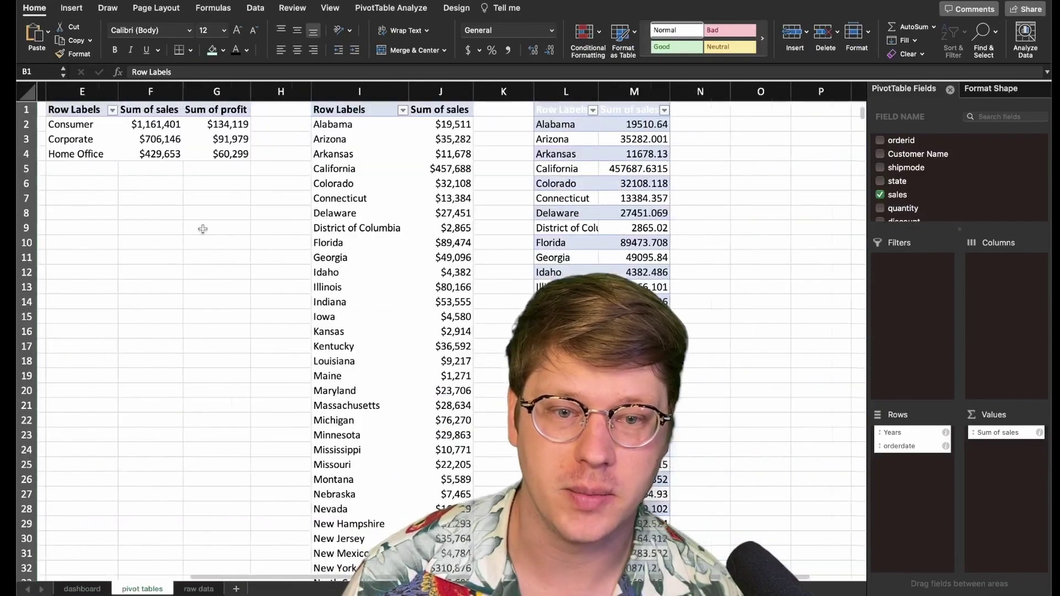
{"action": "left_click", "coordinate": [384, 112]}
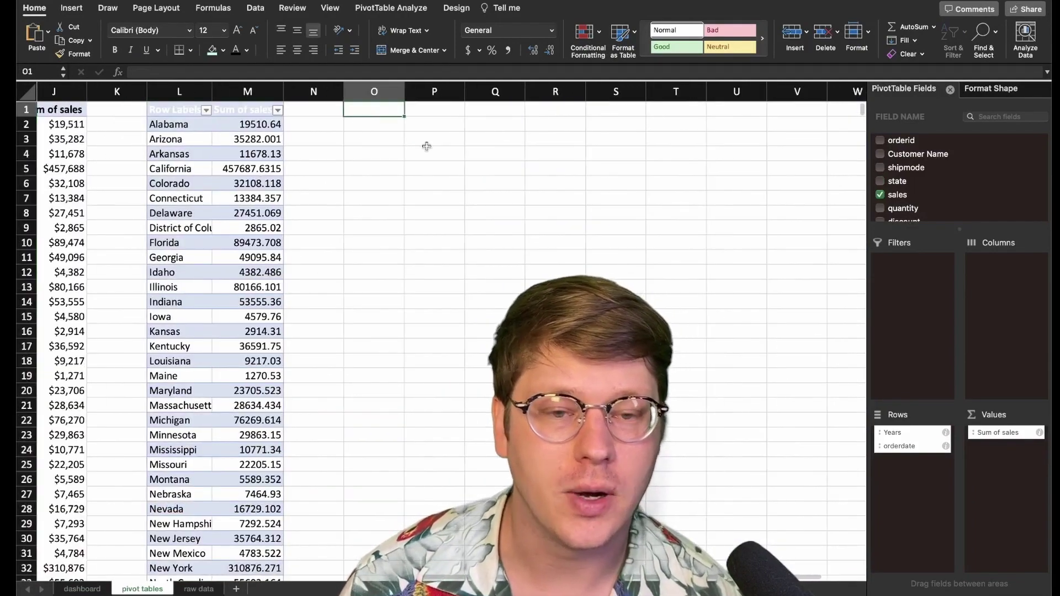
{"action": "key", "text": "super+v"}
Replace the sales field with profit as the value field in the pasted pivot table at O1.
{"action": "scroll", "coordinate": [942, 196], "scroll_direction": "down", "scroll_amount": 2}
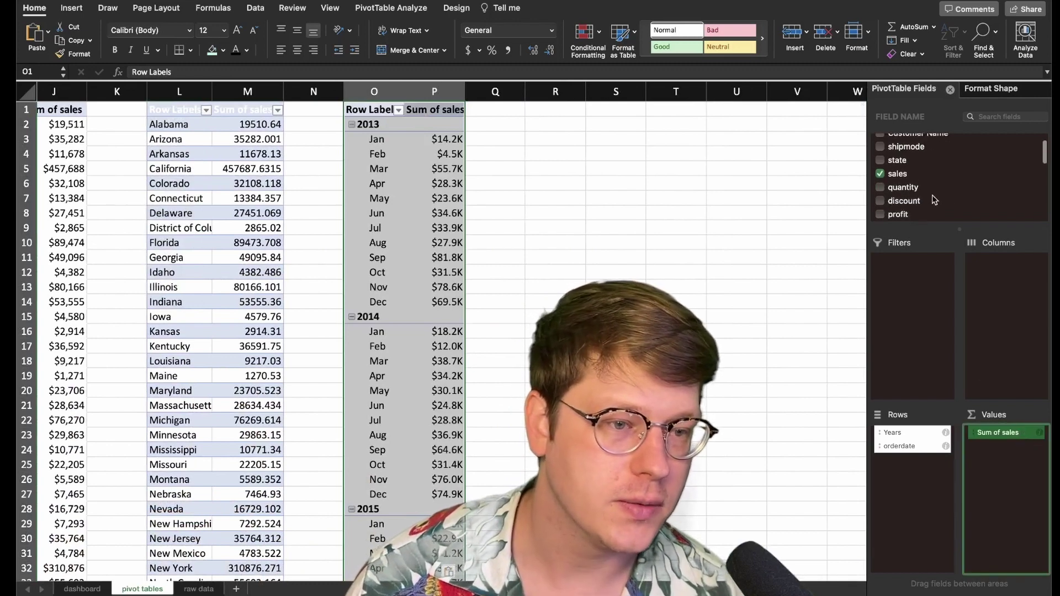
{"action": "left_click", "coordinate": [897, 211]}
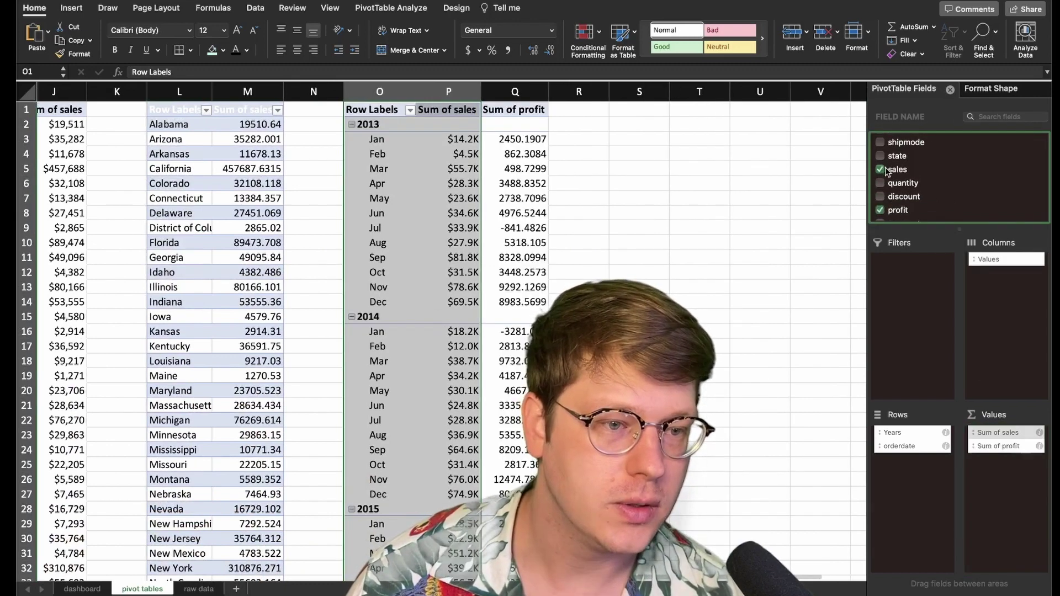
{"action": "left_click", "coordinate": [881, 178]}
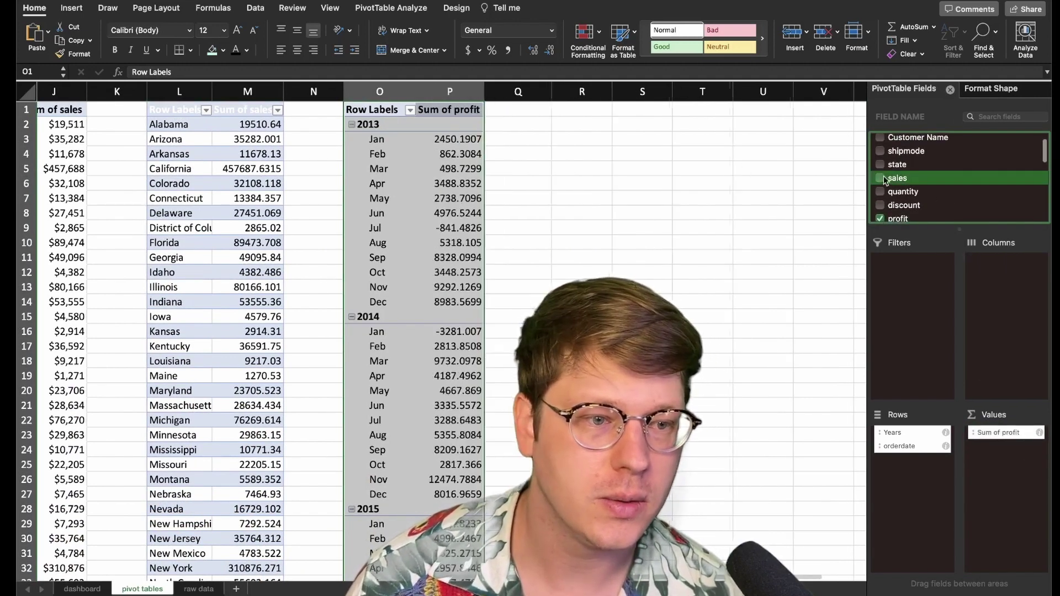
Format the Sum of profit value field as currency with the $ symbol and 0 decimal places.
{"action": "right_click", "coordinate": [1006, 432]}
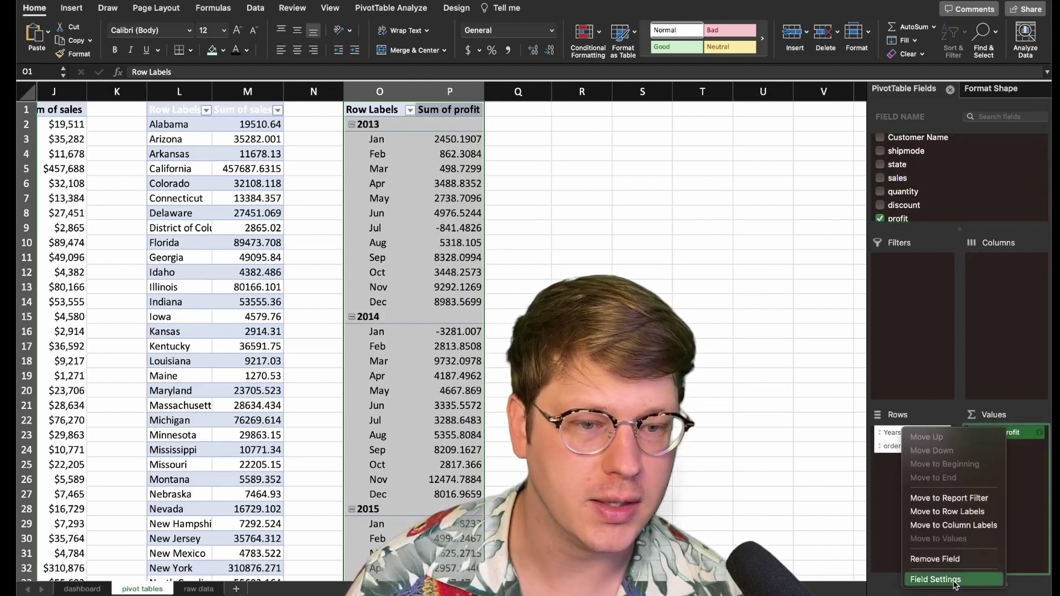
{"action": "left_click", "coordinate": [935, 579]}
{"action": "scroll", "coordinate": [474, 216], "scroll_direction": "down", "scroll_amount": 3}
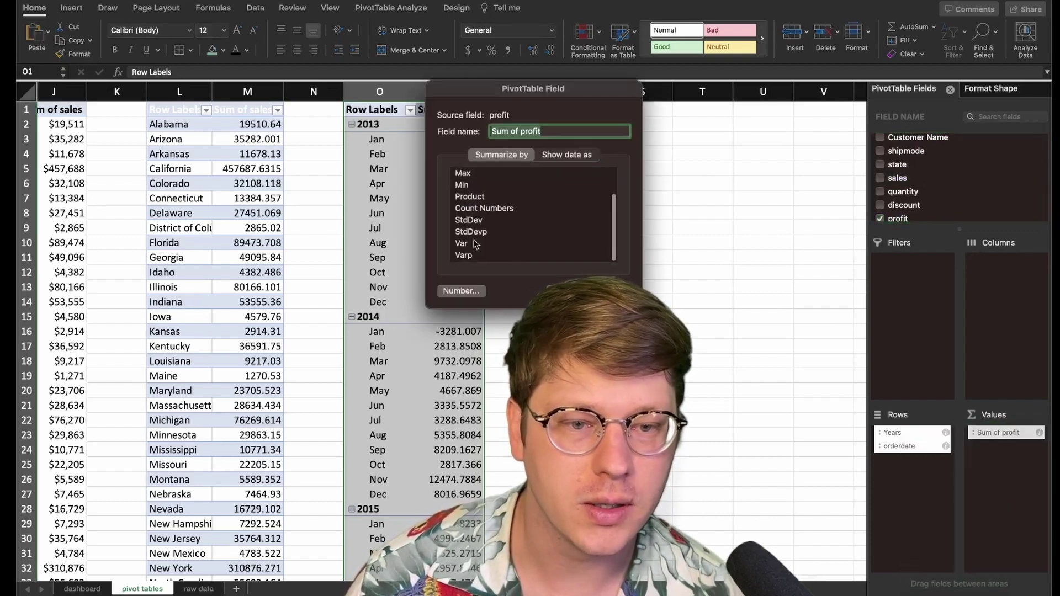
{"action": "left_click", "coordinate": [461, 291]}
{"action": "left_click", "coordinate": [550, 144]}
{"action": "left_click", "coordinate": [550, 144]}
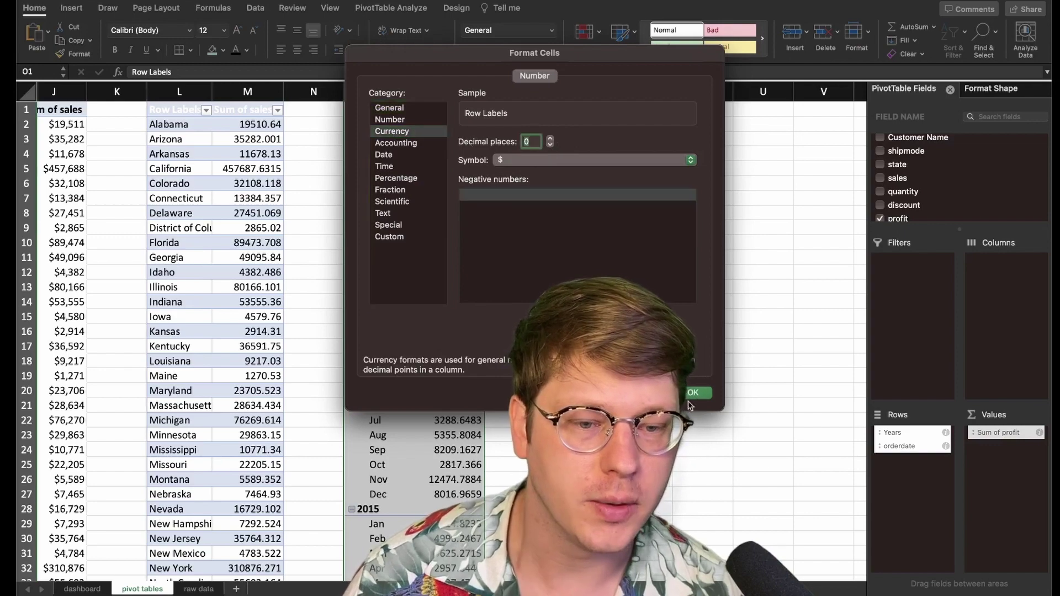
{"action": "key", "text": "Return"}
{"action": "key", "text": "Return"}
{"action": "left_click", "coordinate": [518, 198]}
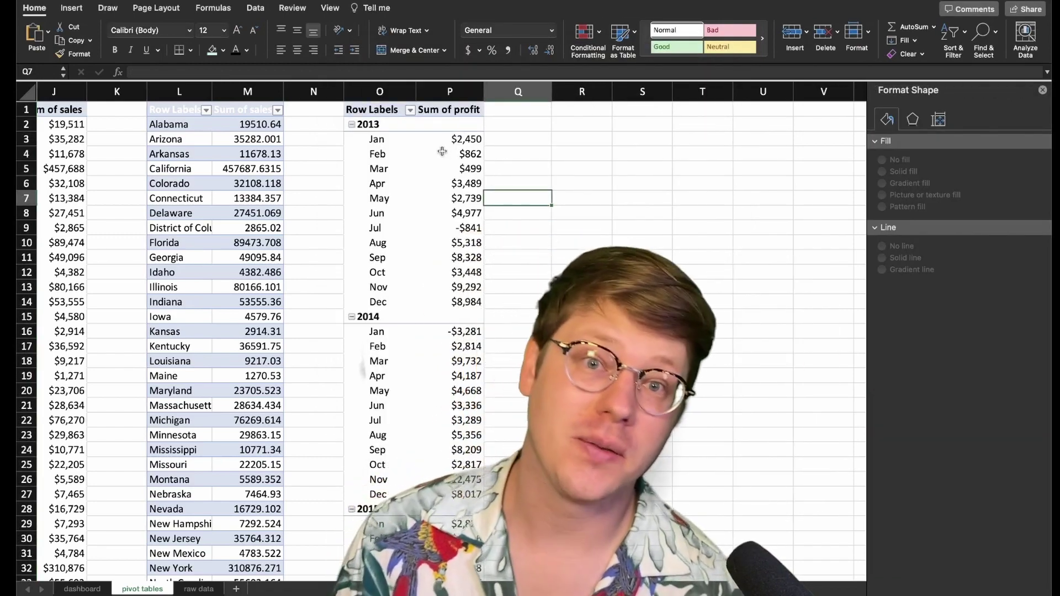
Try a widened PivotChart of the monthly profit pivot table, and delete it.
{"action": "left_click", "coordinate": [373, 171]}
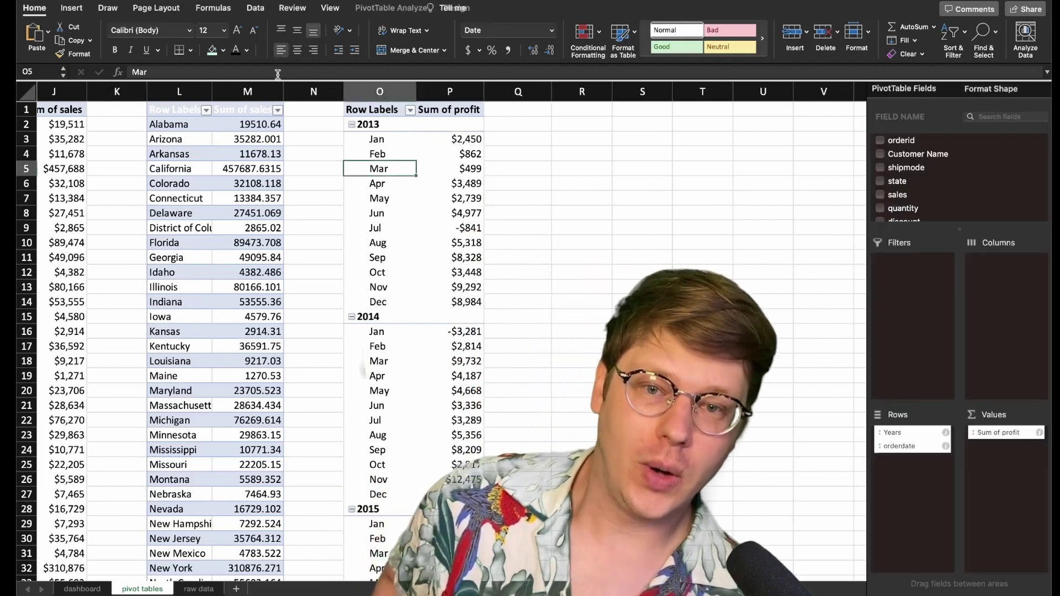
{"action": "left_click", "coordinate": [72, 7]}
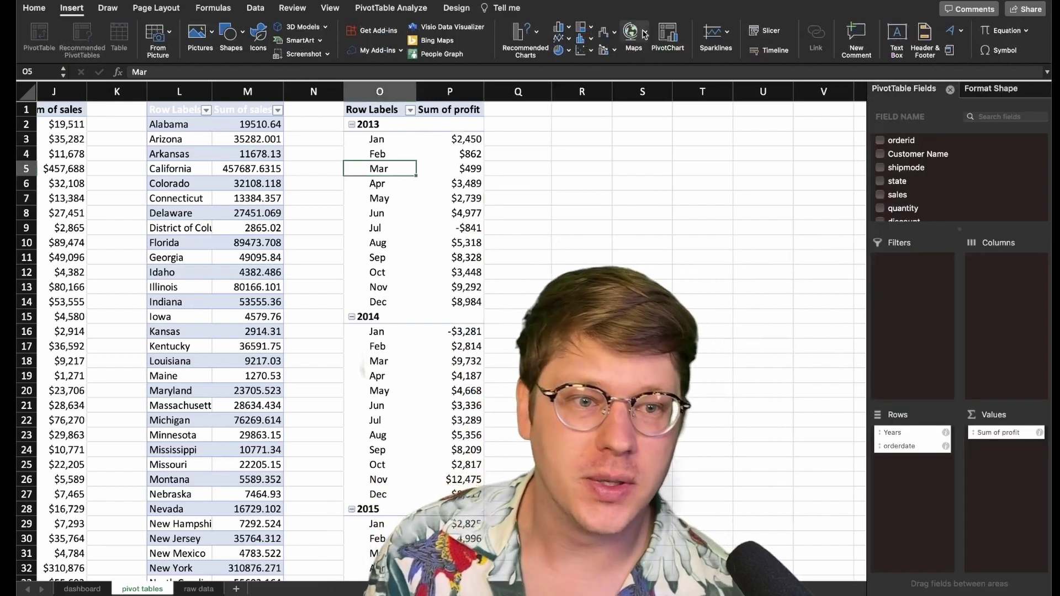
{"action": "left_click", "coordinate": [668, 38]}
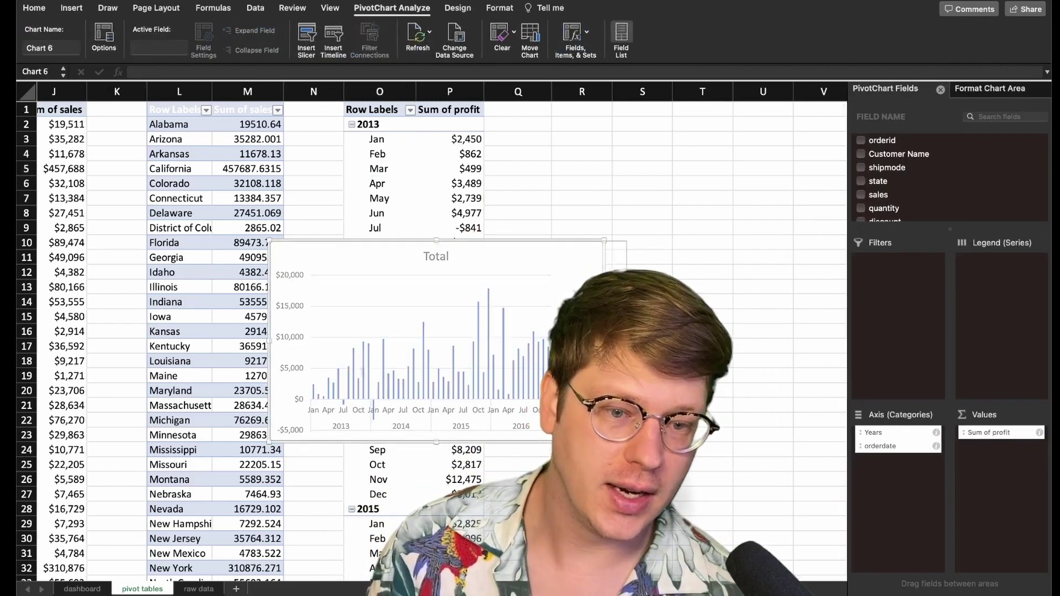
{"action": "left_click_drag", "start_coordinate": [605, 341], "coordinate": [837, 340]}
{"action": "left_click", "coordinate": [436, 421]}
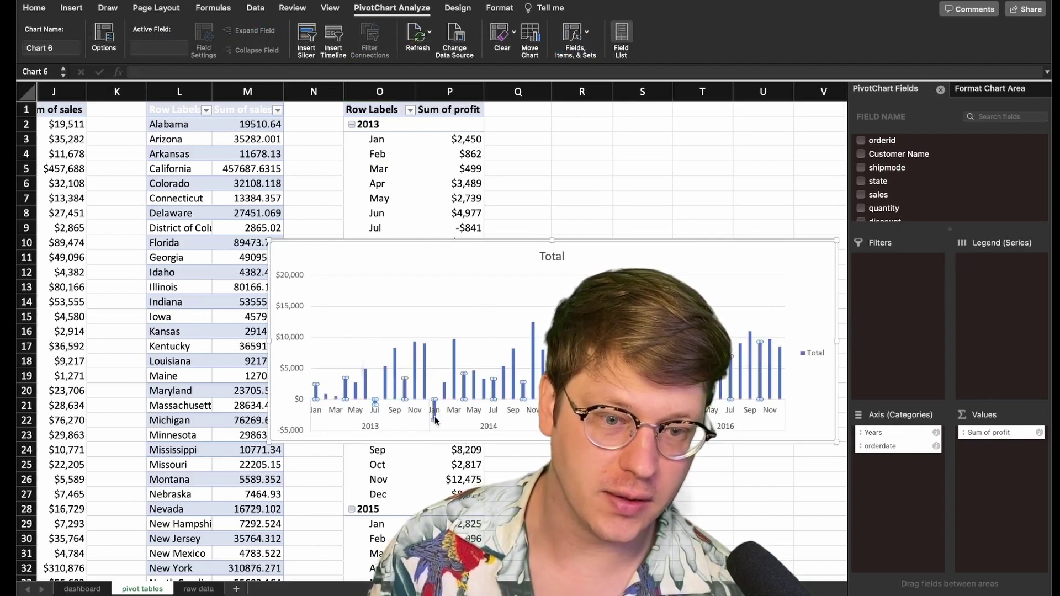
{"action": "left_click_drag", "start_coordinate": [656, 247], "coordinate": [575, 247]}
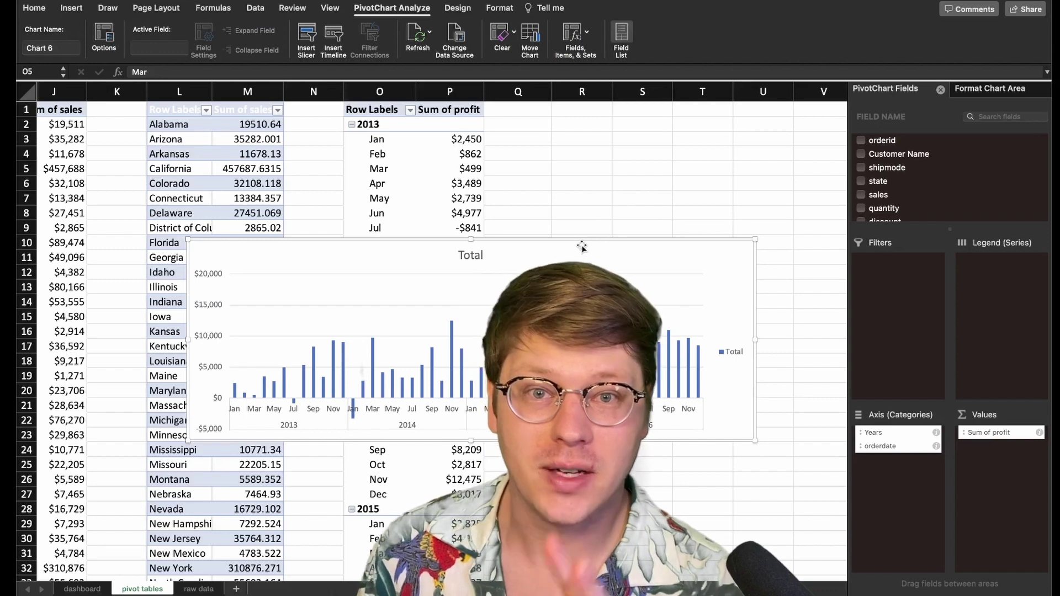
{"action": "key", "text": "Delete"}
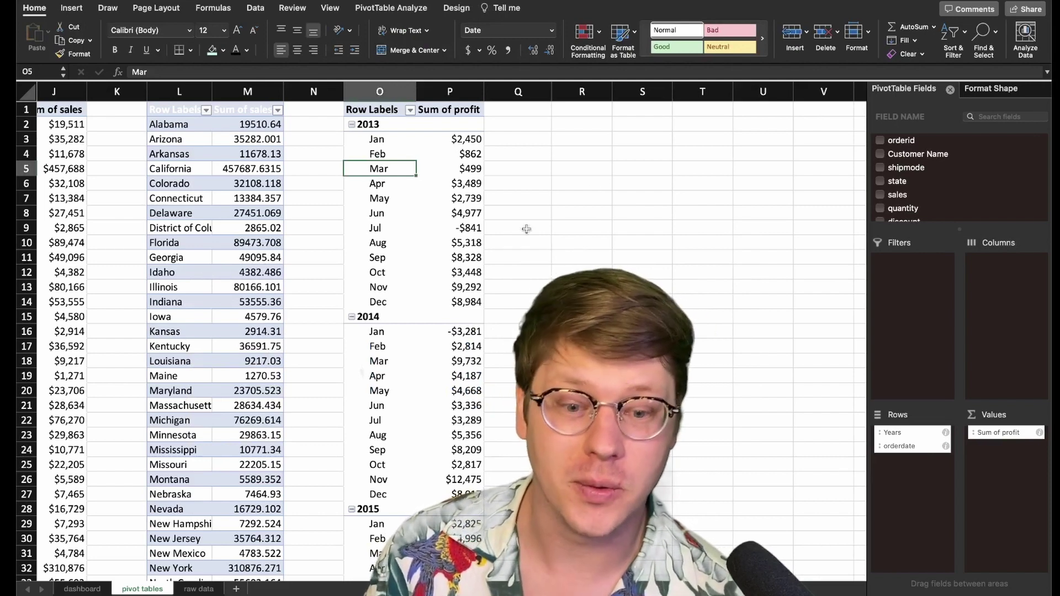
Open a new calculated field for the monthly profit pivot table and name it Positive.
{"action": "key", "text": "Up"}
{"action": "key", "text": "Up"}
{"action": "key", "text": "Right"}
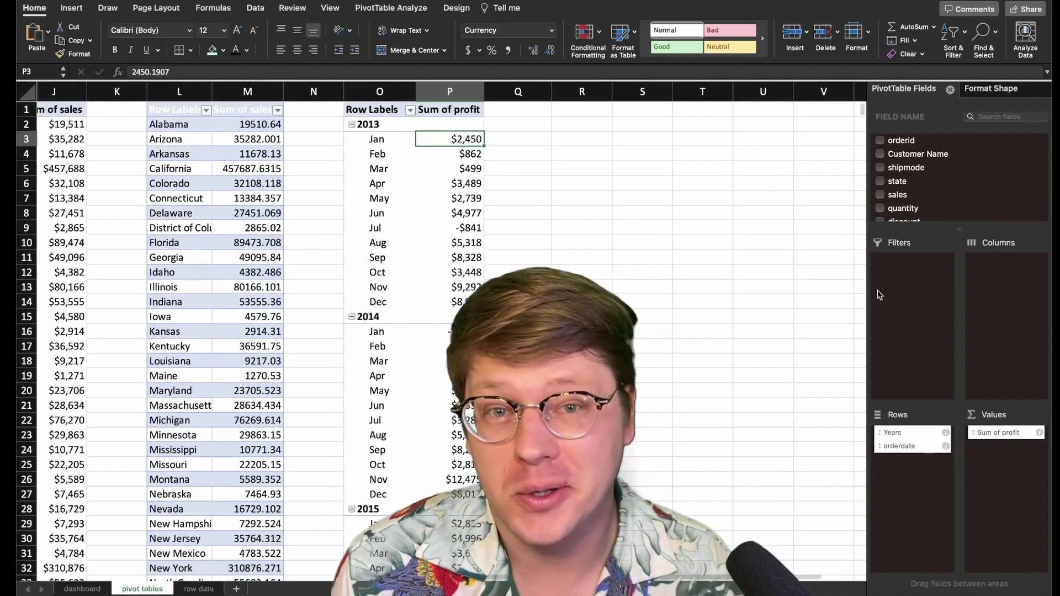
{"action": "left_click", "coordinate": [404, 8]}
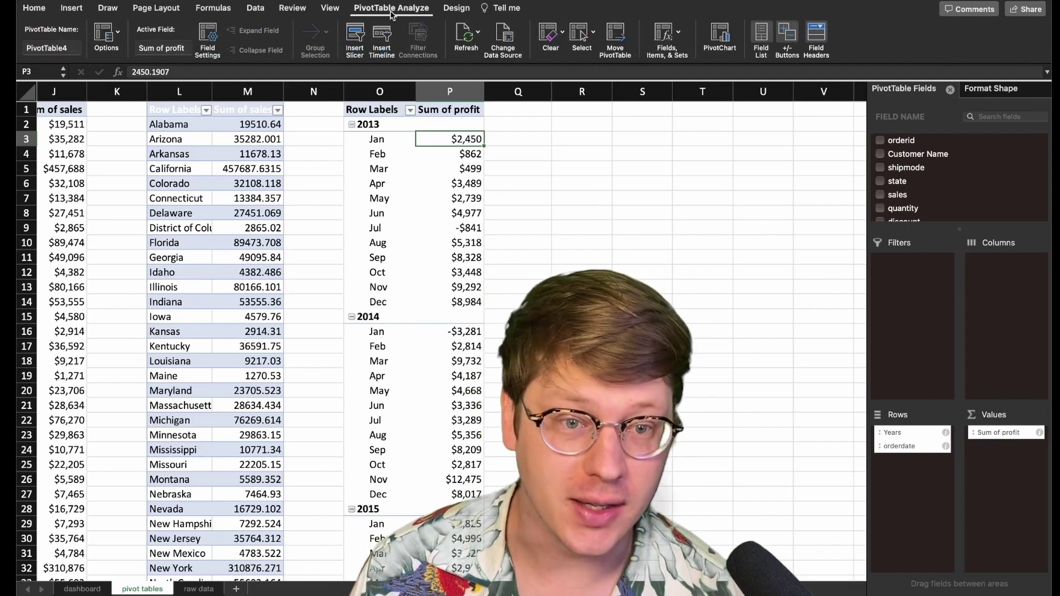
{"action": "left_click", "coordinate": [655, 39]}
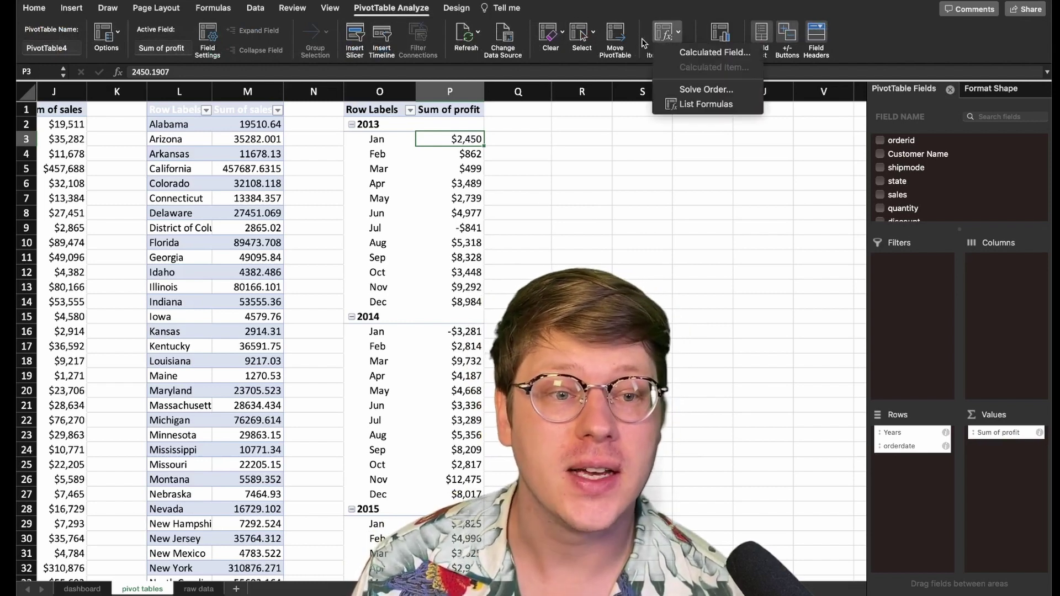
{"action": "left_click", "coordinate": [671, 53]}
{"action": "left_click_drag", "start_coordinate": [501, 84], "coordinate": [490, 118]}
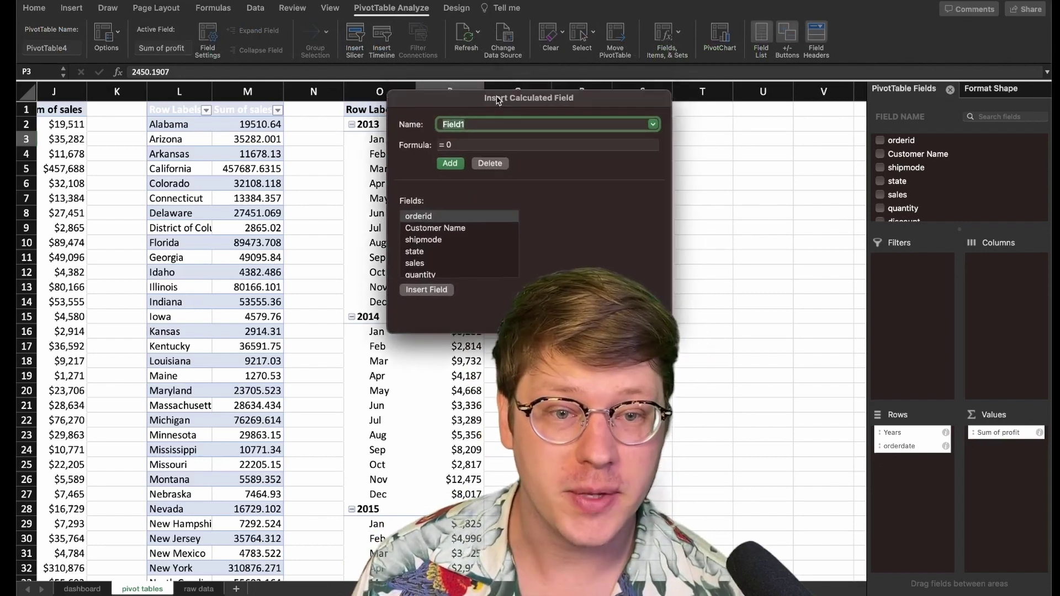
{"action": "left_click", "coordinate": [482, 144]}
{"action": "type", "text": "Positive"}
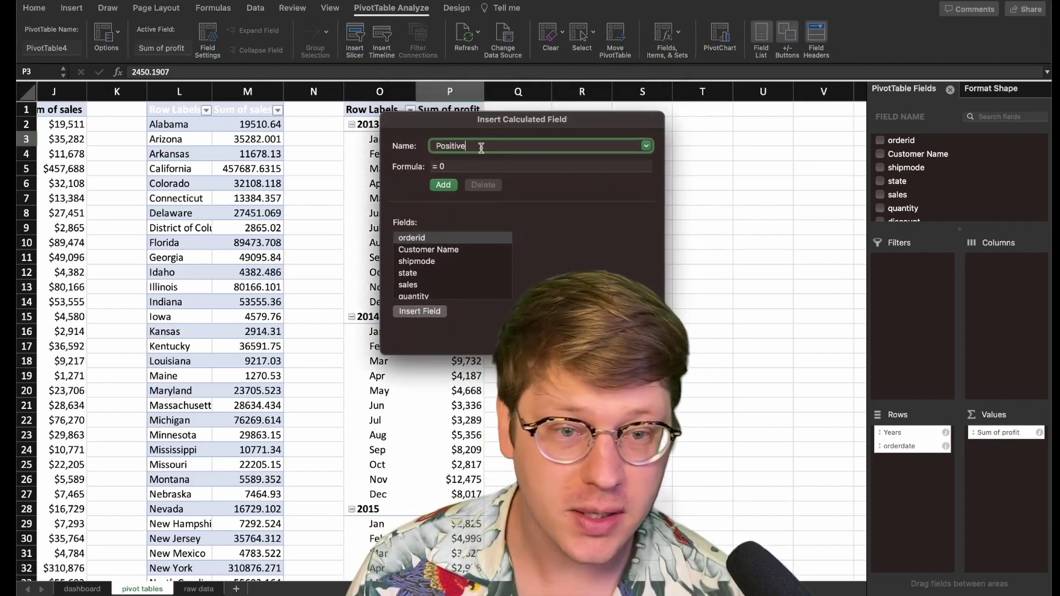
Give the Positive calculated field the formula =IF(profit>0,profit,0), add it to the pivot table, and compare its values with profit.
{"action": "left_click", "coordinate": [475, 166]}
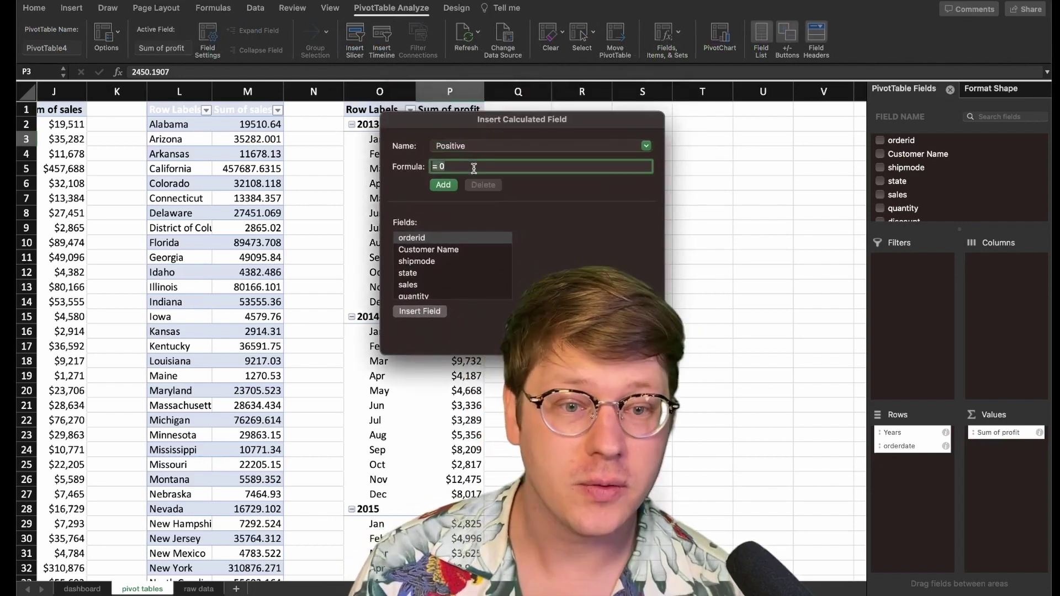
{"action": "type", "text": "=IF(profit>0,profit,0)"}
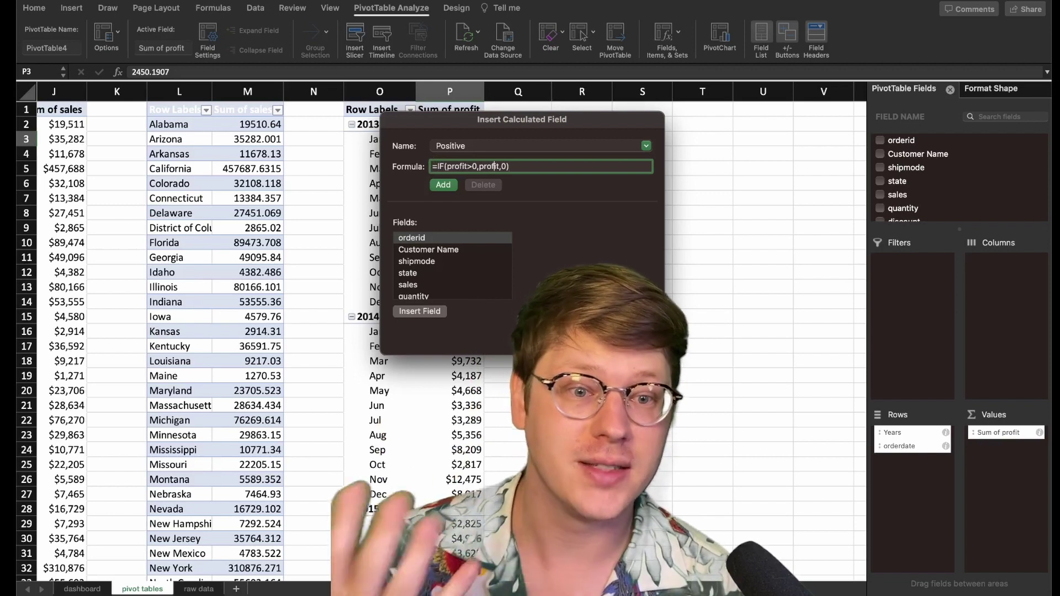
{"action": "left_click", "coordinate": [499, 166]}
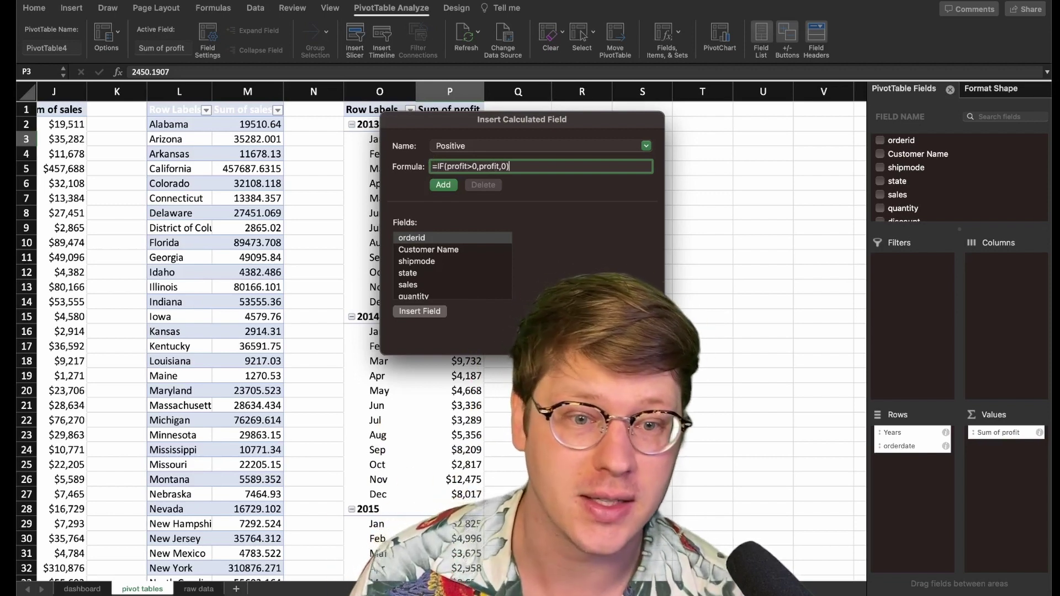
{"action": "double_click", "coordinate": [464, 167]}
{"action": "scroll", "coordinate": [452, 286], "scroll_direction": "down", "scroll_amount": 5}
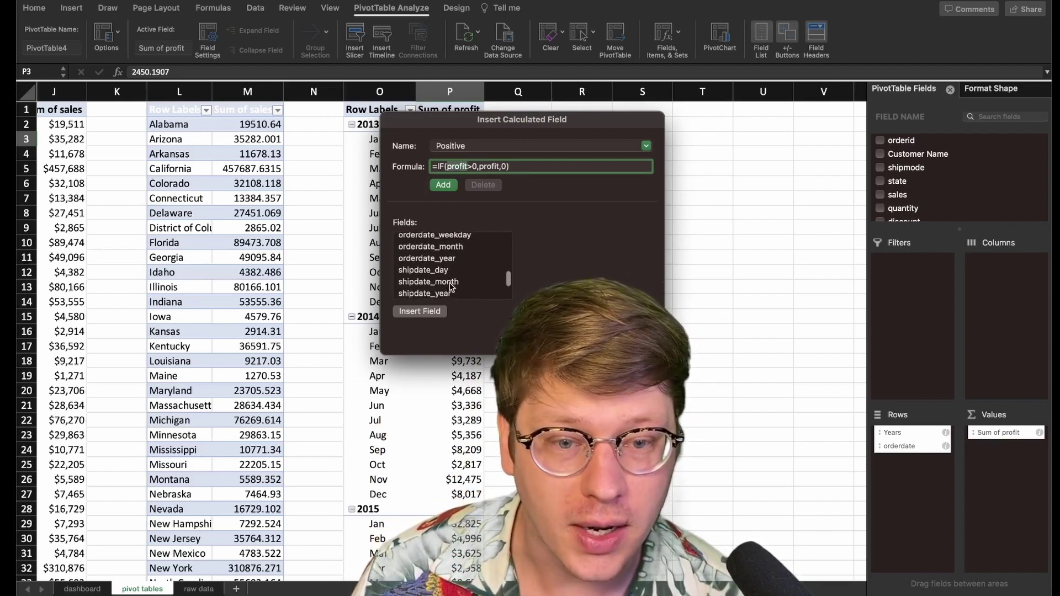
{"action": "scroll", "coordinate": [451, 286], "scroll_direction": "up", "scroll_amount": 8}
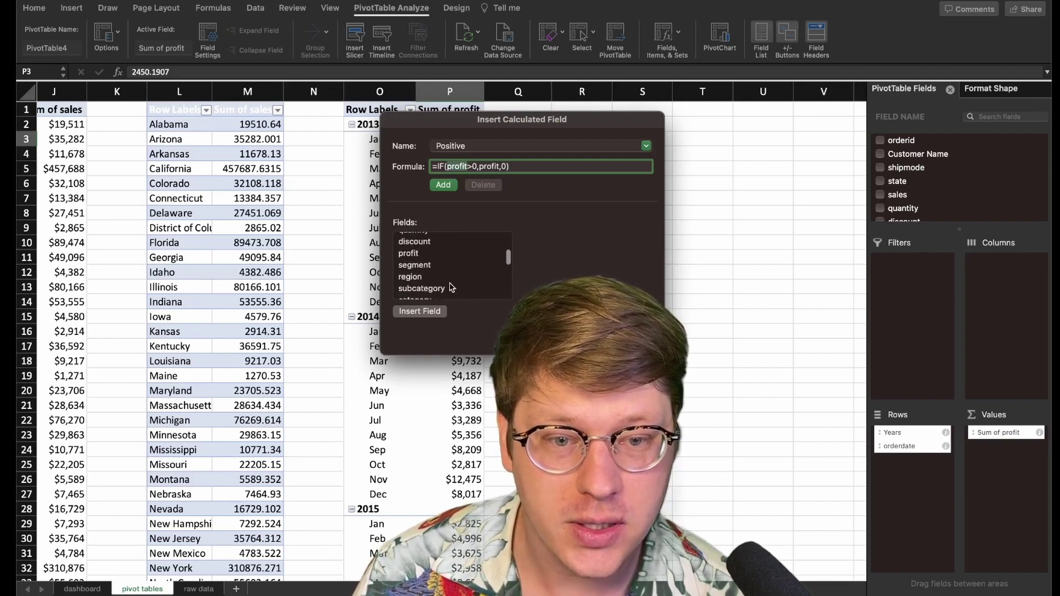
{"action": "scroll", "coordinate": [452, 286], "scroll_direction": "down", "scroll_amount": 4}
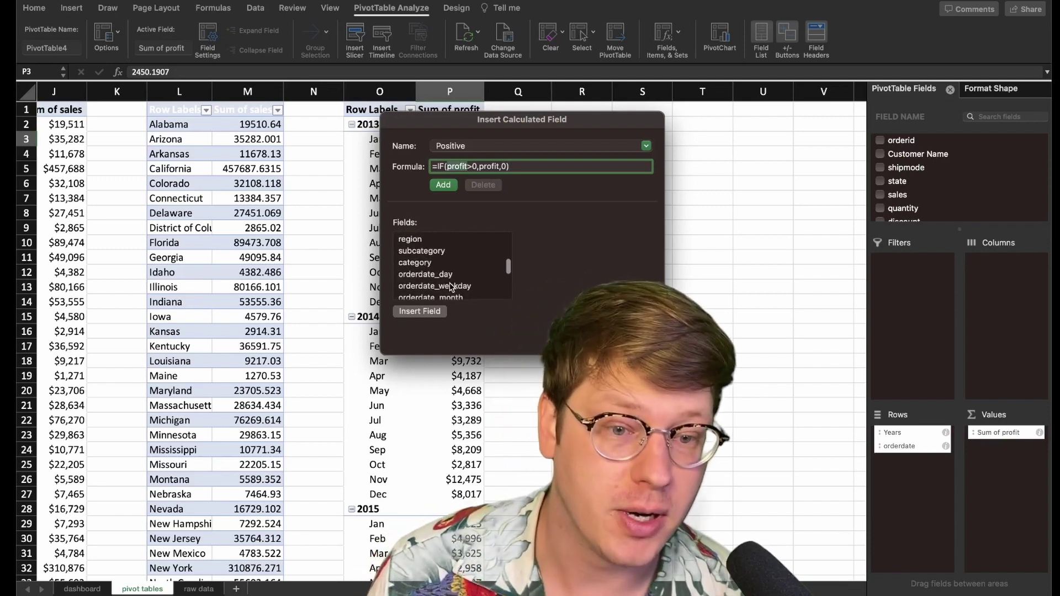
{"action": "scroll", "coordinate": [452, 287], "scroll_direction": "down", "scroll_amount": 3}
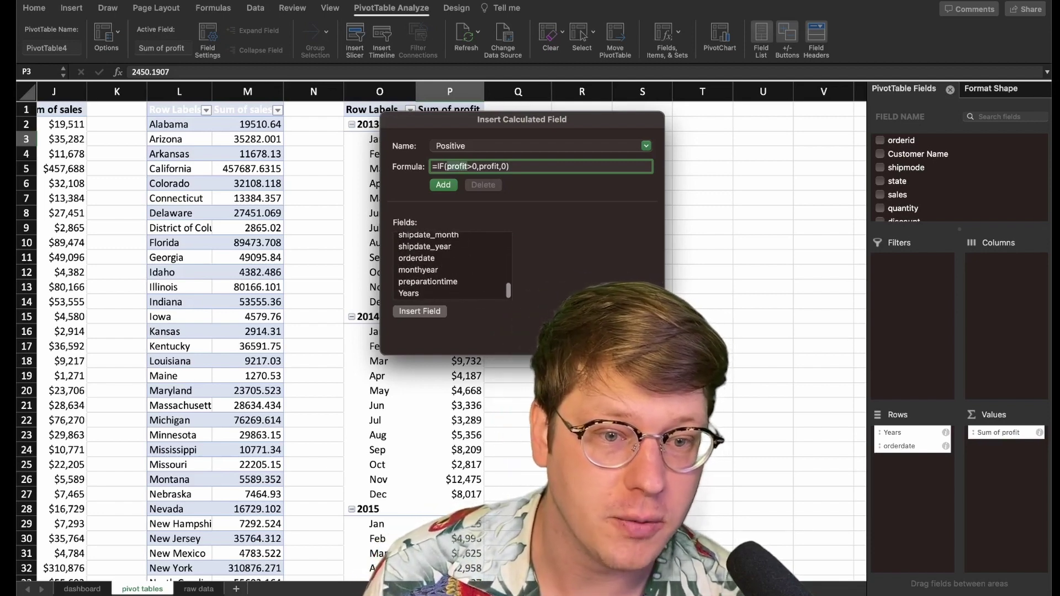
{"action": "key", "text": "Return"}
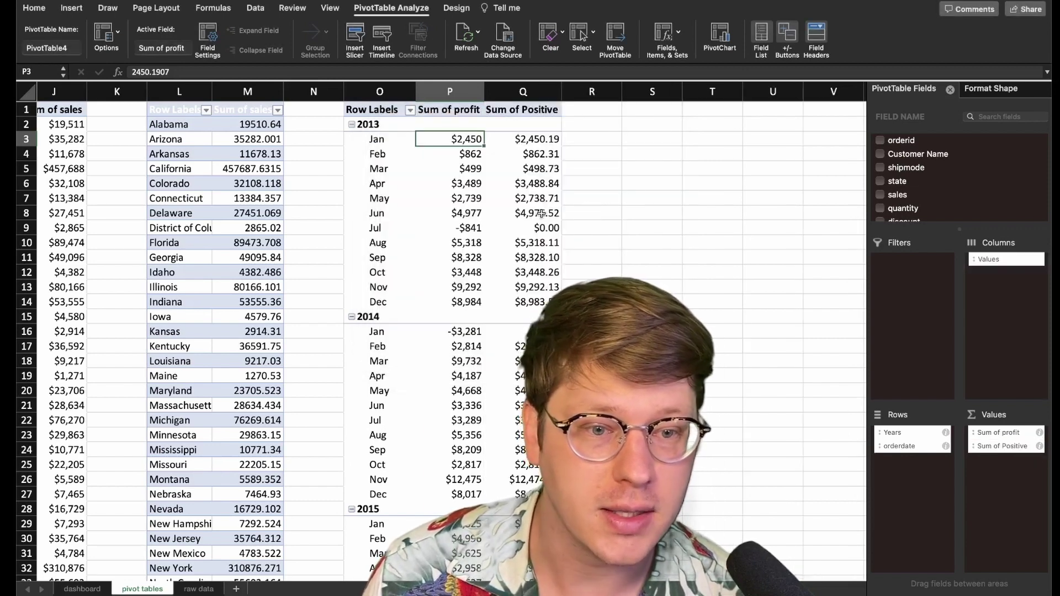
{"action": "left_click_drag", "start_coordinate": [542, 139], "coordinate": [541, 199]}
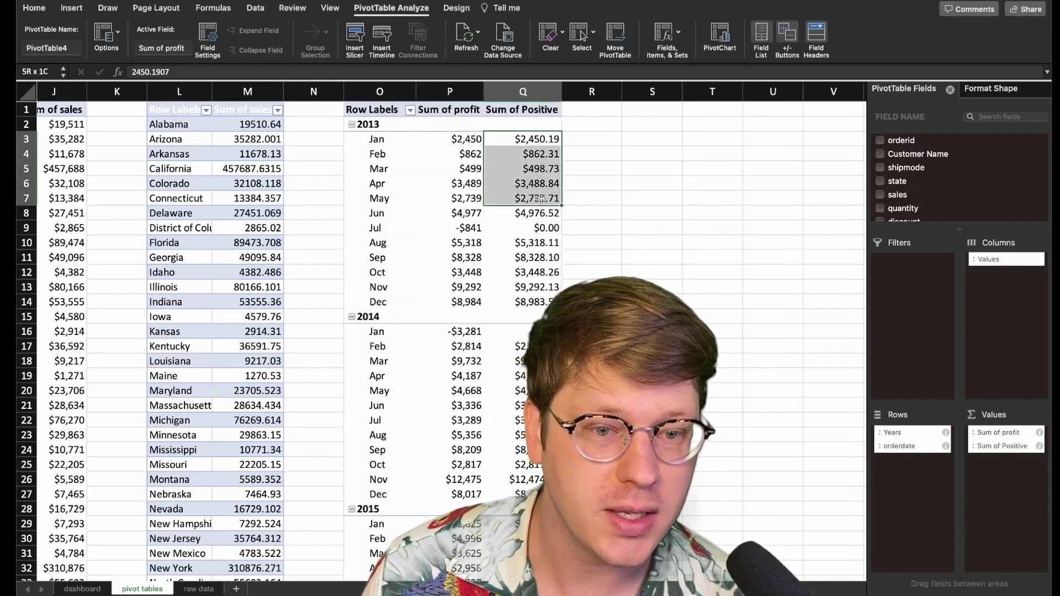
{"action": "left_click", "coordinate": [470, 227]}
{"action": "left_click", "coordinate": [529, 227]}
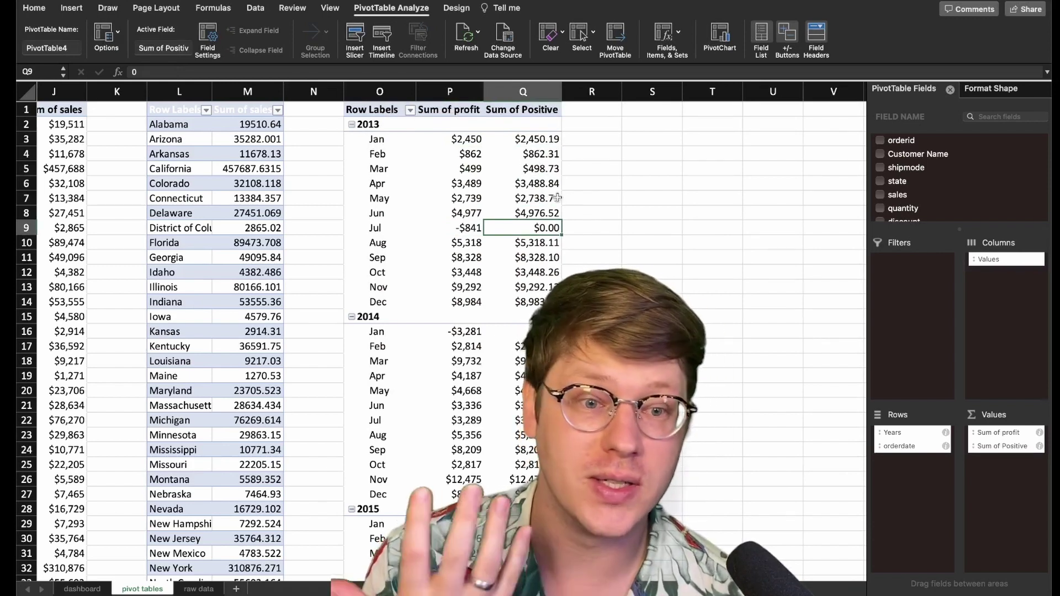
Add a second calculated field with the default name Field1 and the formula =IF(profit<0,profit,0) to the monthly profit pivot table.
{"action": "left_click", "coordinate": [1003, 473]}
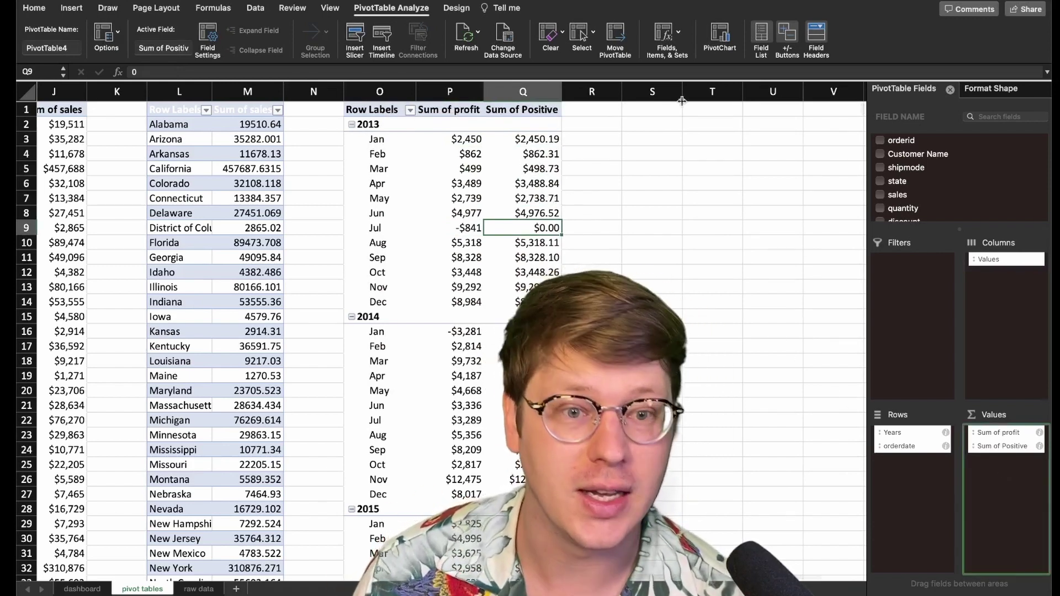
{"action": "left_click", "coordinate": [679, 43]}
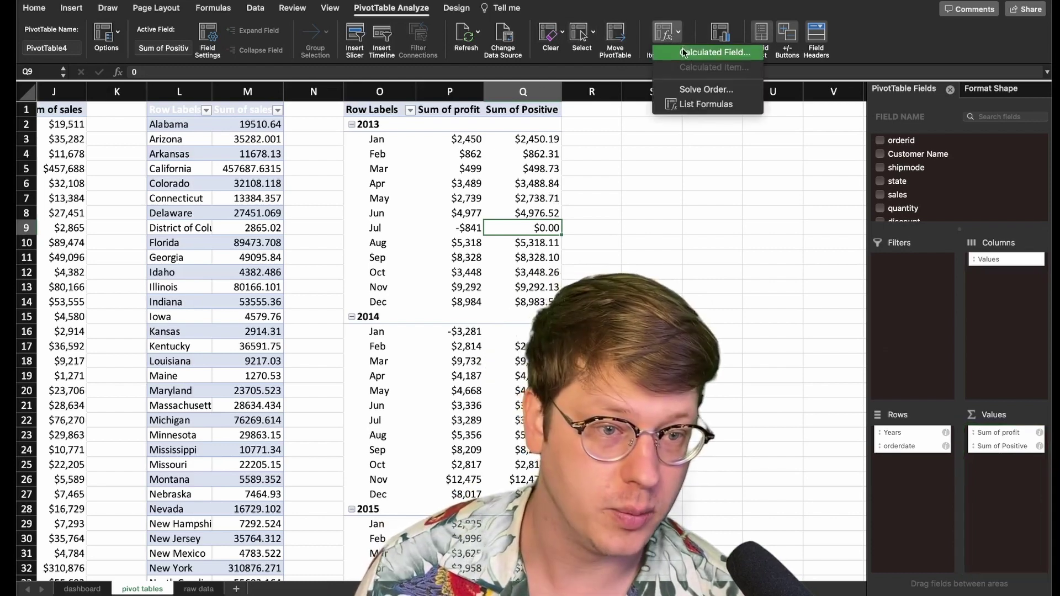
{"action": "left_click", "coordinate": [685, 53]}
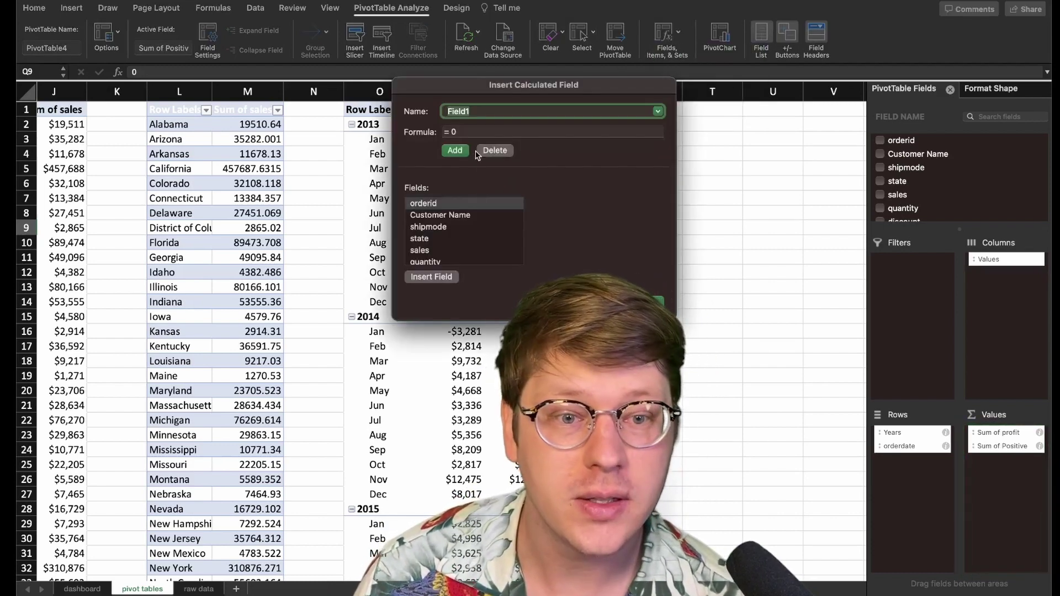
{"action": "key", "text": "Tab"}
{"action": "type", "text": "=IF(profit0,profit,0)"}
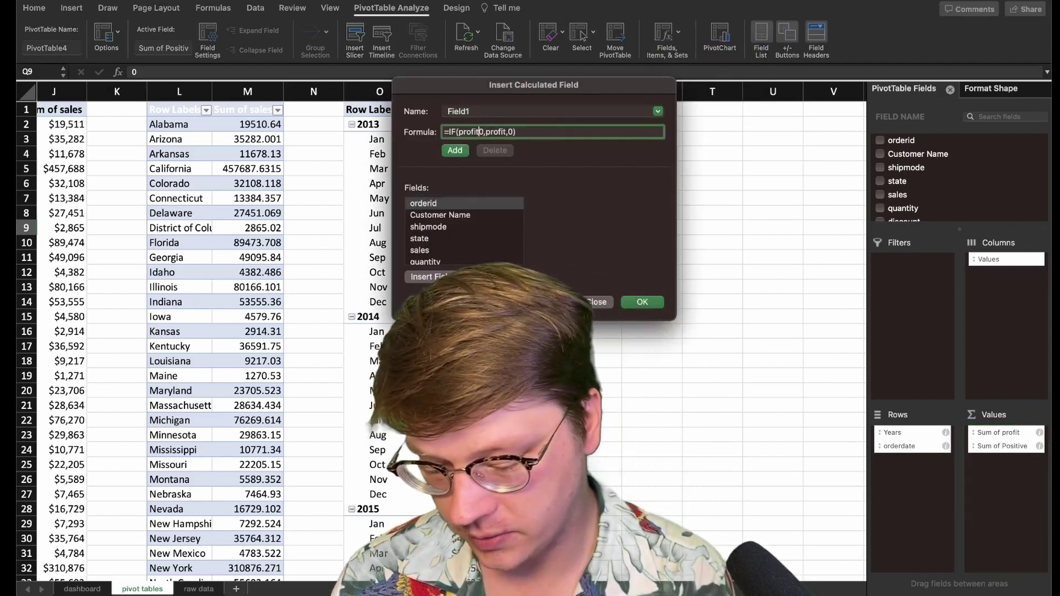
{"action": "type", "text": "<"}
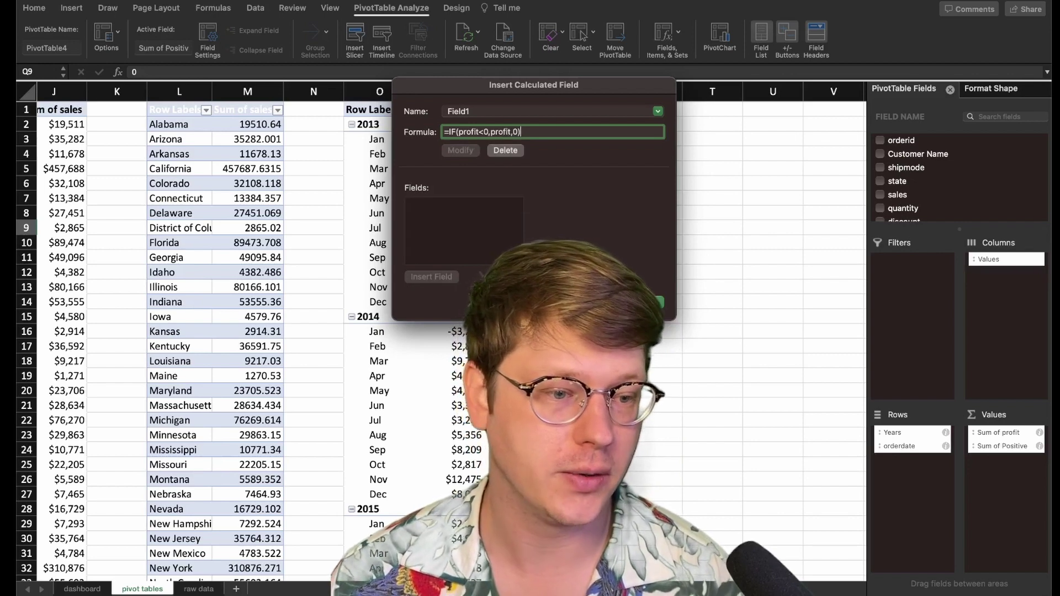
{"action": "left_click", "coordinate": [656, 302]}
Remove Sum of profit from the pivot table's values, keeping only Sum of Positive and Sum of Field1.
{"action": "left_click", "coordinate": [1000, 434]}
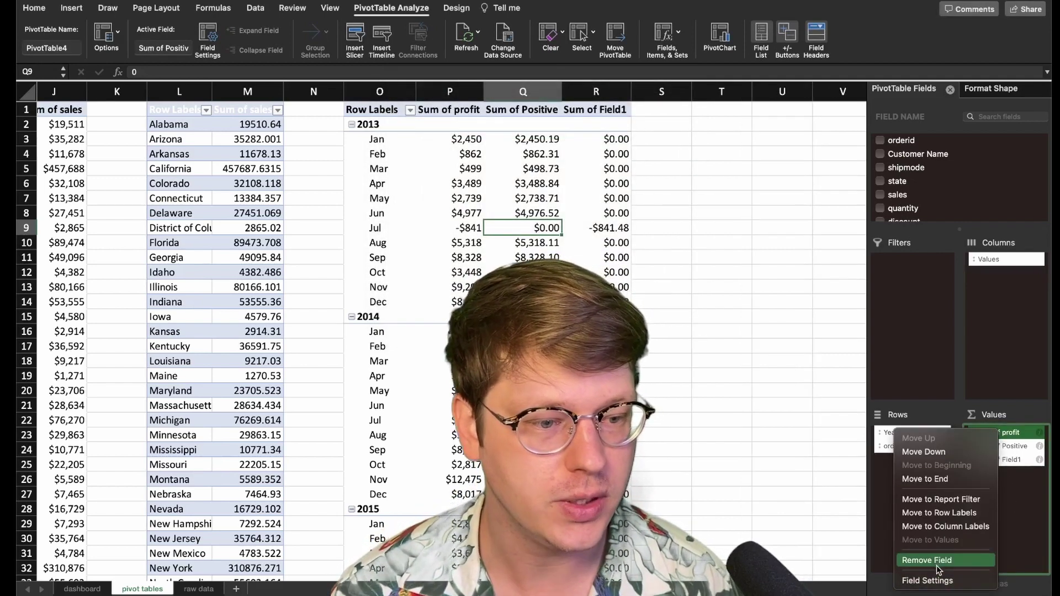
{"action": "left_click", "coordinate": [941, 561]}
{"action": "left_click", "coordinate": [491, 172]}
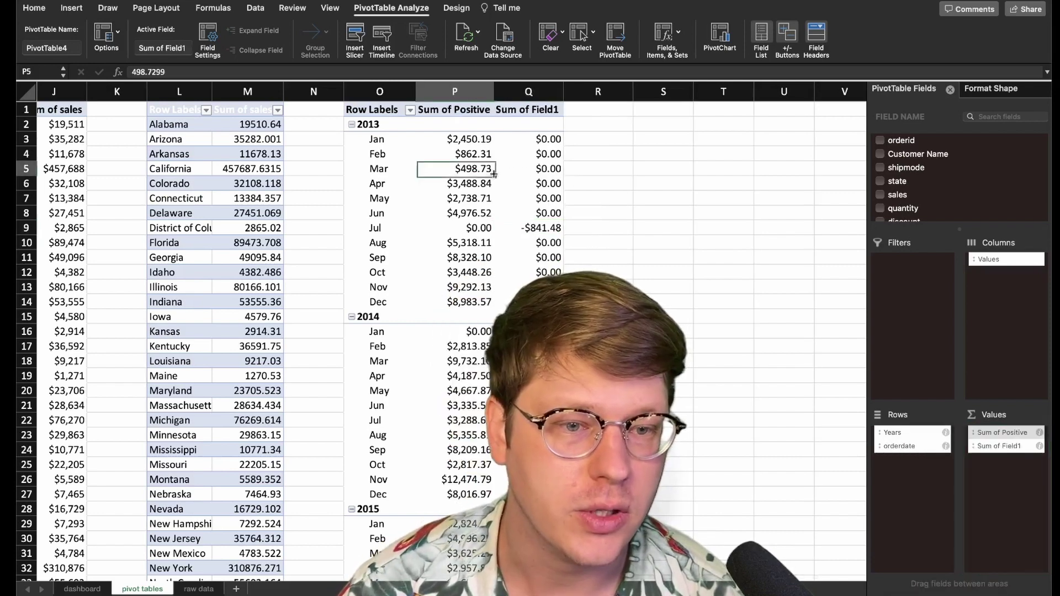
{"action": "left_click", "coordinate": [525, 180]}
{"action": "left_click", "coordinate": [478, 199]}
{"action": "left_click", "coordinate": [505, 202]}
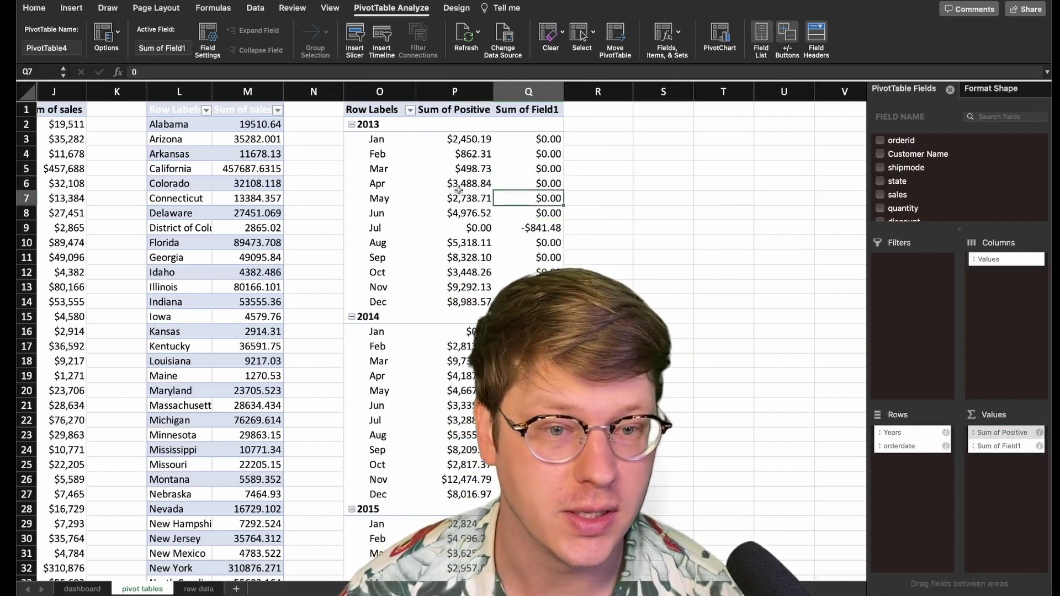
Insert a PivotChart from the pivot table with the positive and negative profit fields, and widen it.
{"action": "left_click", "coordinate": [459, 187]}
{"action": "left_click", "coordinate": [71, 7]}
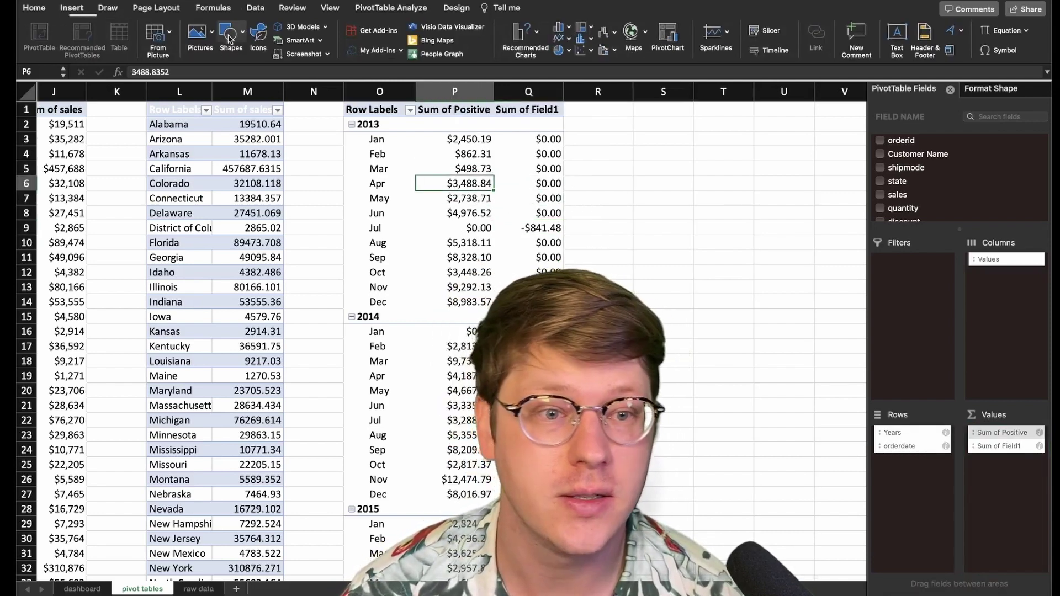
{"action": "left_click", "coordinate": [661, 36]}
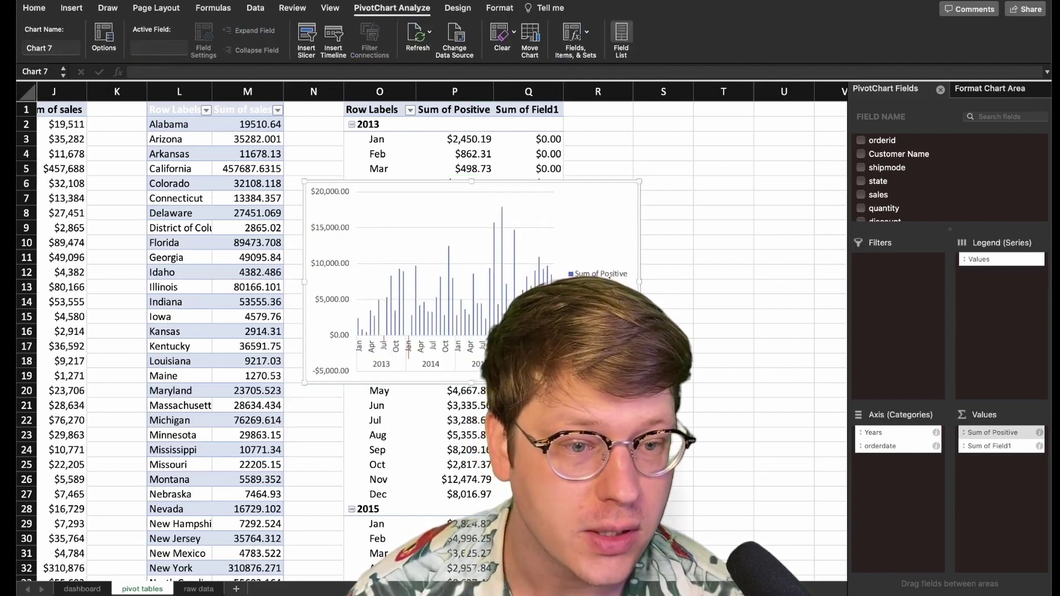
{"action": "left_click_drag", "start_coordinate": [640, 282], "coordinate": [787, 281]}
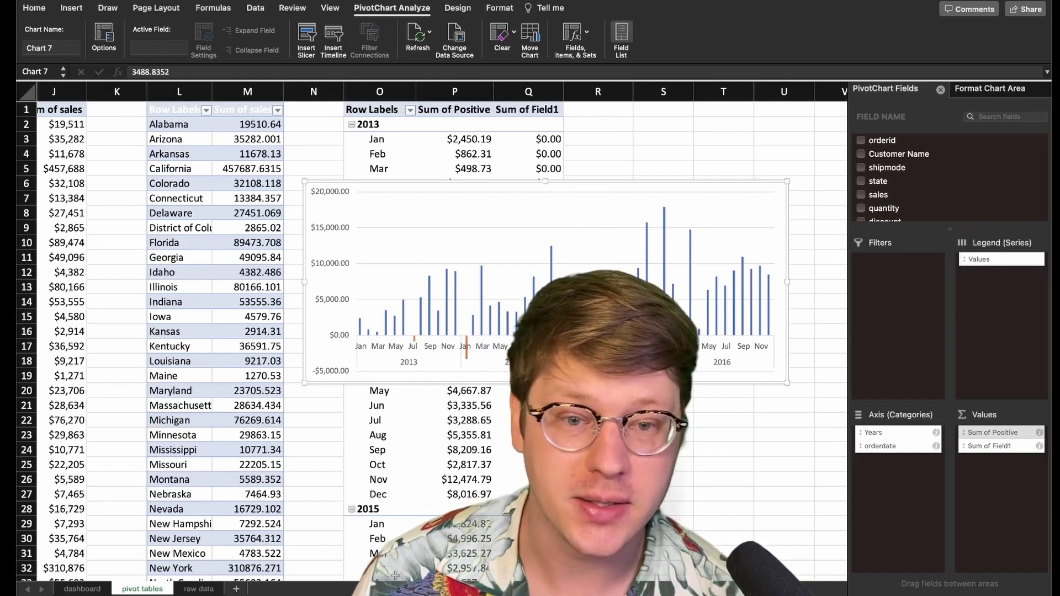
Move the PivotChart to the dashboard sheet and resize it to fill the card below the sales line chart.
{"action": "key", "text": "super+x"}
{"action": "left_click", "coordinate": [83, 589]}
{"action": "key", "text": "super+v"}
{"action": "left_click_drag", "start_coordinate": [639, 273], "coordinate": [836, 255]}
{"action": "left_click_drag", "start_coordinate": [576, 342], "coordinate": [576, 336]}
{"action": "left_click_drag", "start_coordinate": [576, 205], "coordinate": [576, 211]}
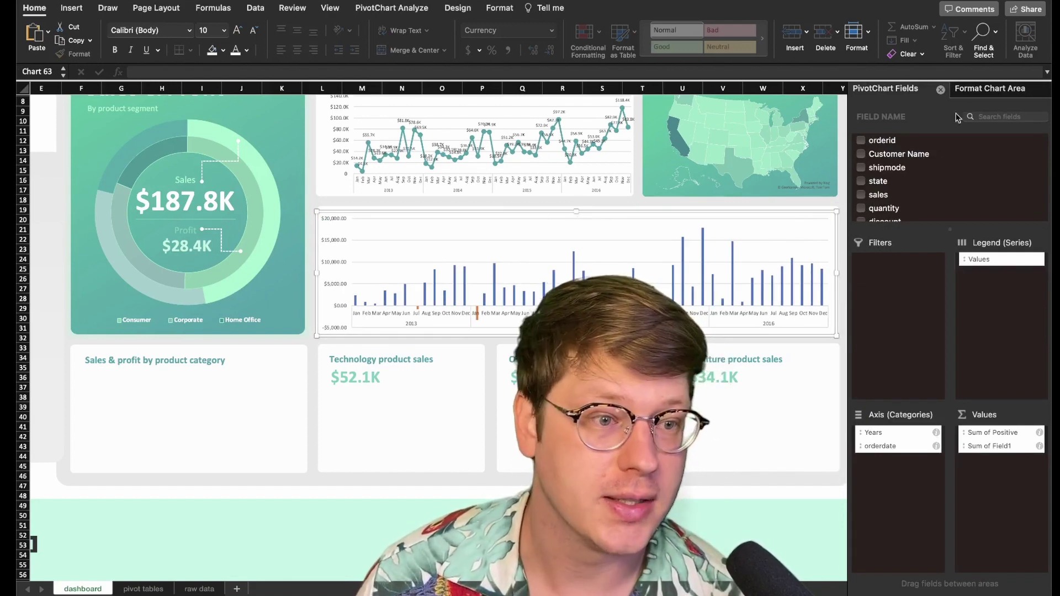
Set the profit chart area to no fill and its border to no line.
{"action": "left_click", "coordinate": [959, 91]}
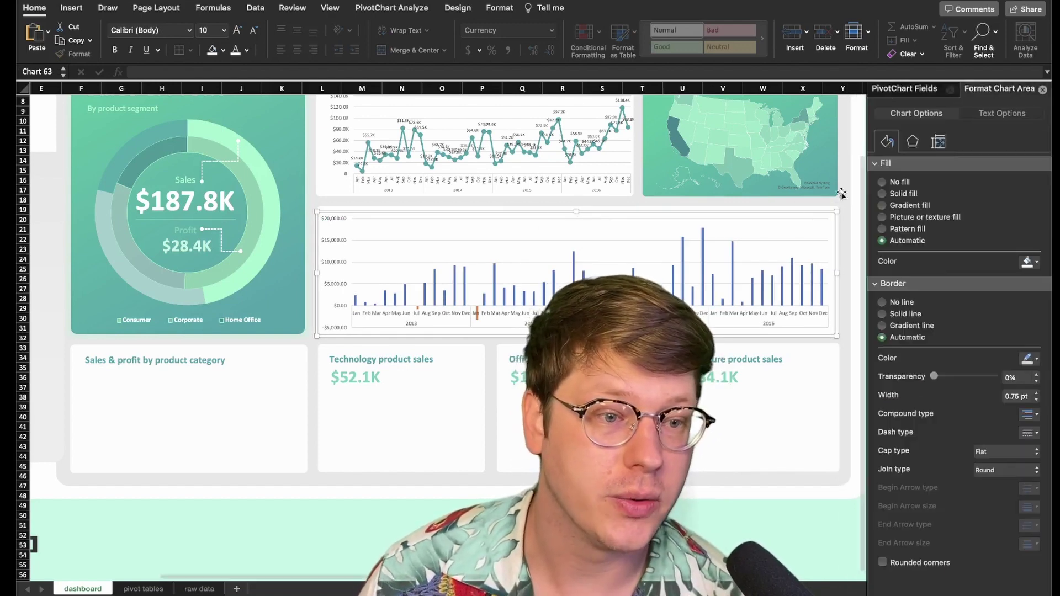
{"action": "left_click", "coordinate": [898, 182]}
{"action": "left_click", "coordinate": [882, 280]}
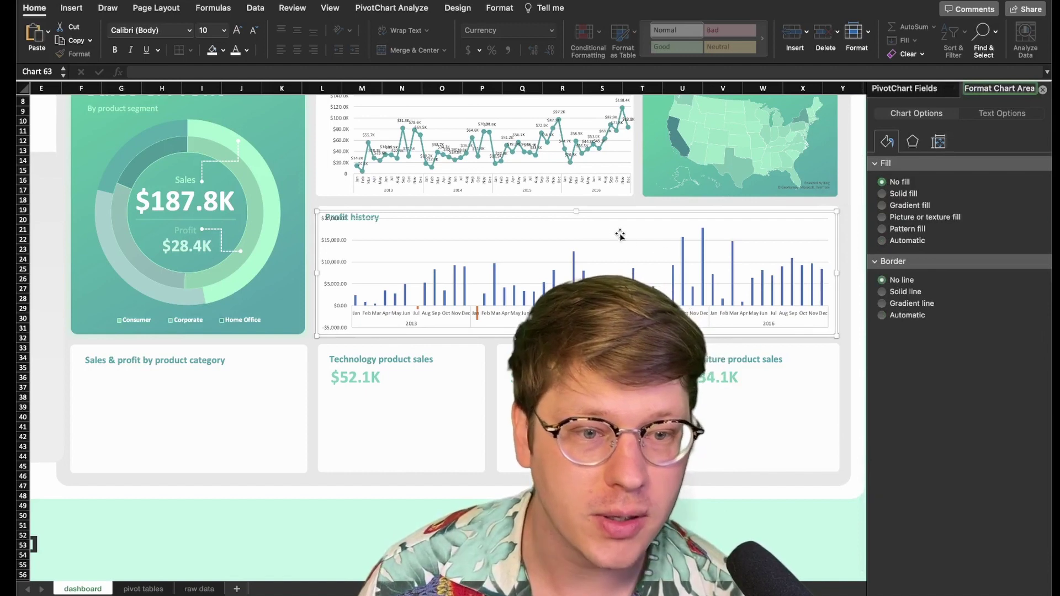
Shorten the chart to fit below the Profit history title, and set its columns to 0% overlap and 50% gap width.
{"action": "left_click", "coordinate": [494, 282]}
{"action": "left_click_drag", "start_coordinate": [961, 230], "coordinate": [965, 208]}
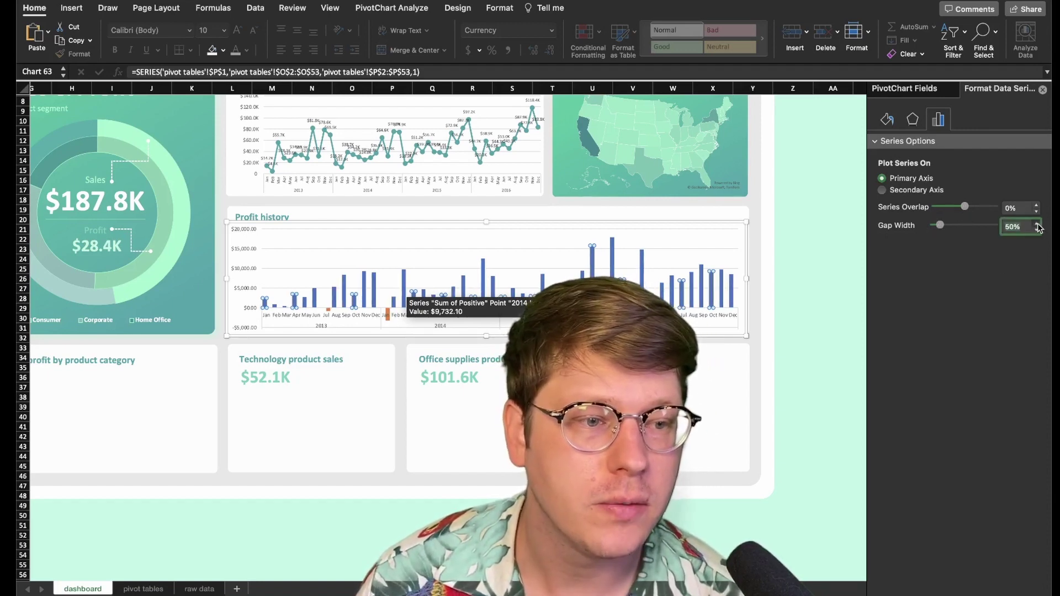
{"action": "left_click", "coordinate": [434, 349]}
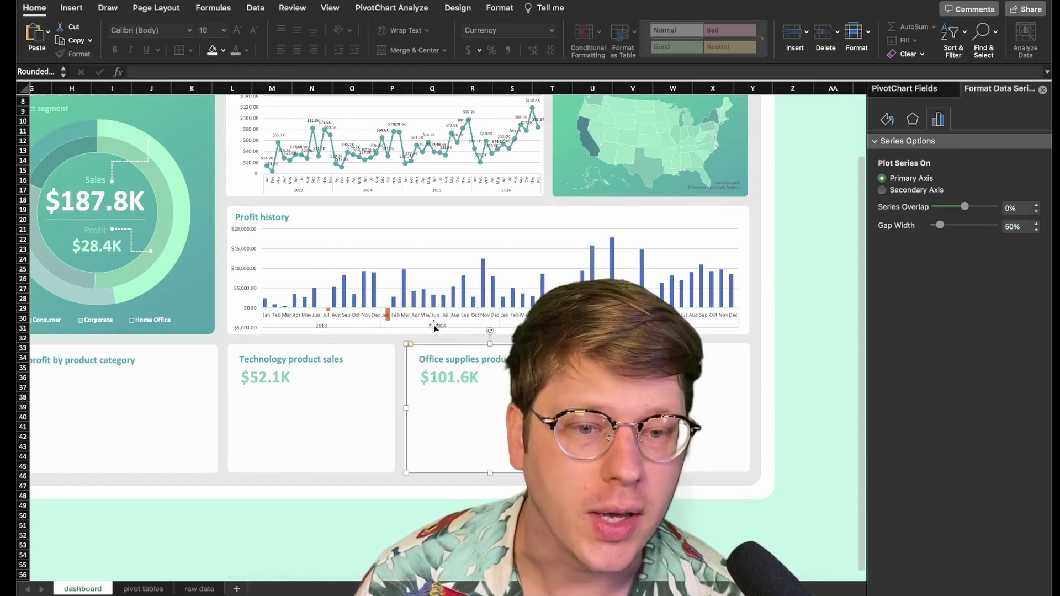
Apply the teal-to-green linear gradient fill to the Sum of Positive columns and set the gradient angle to 140°.
{"action": "left_click", "coordinate": [407, 289]}
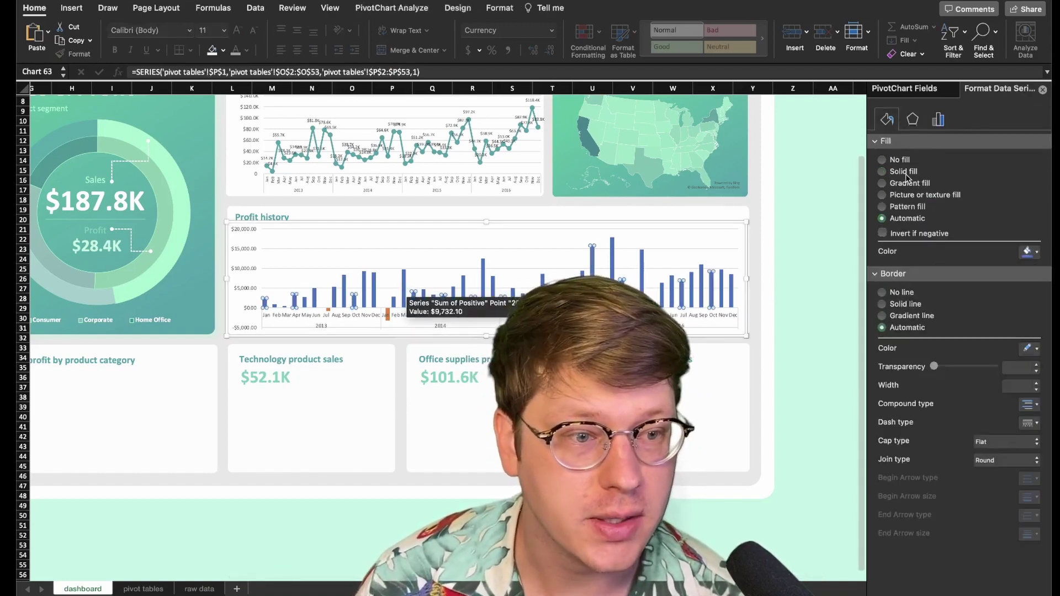
{"action": "left_click", "coordinate": [906, 184]}
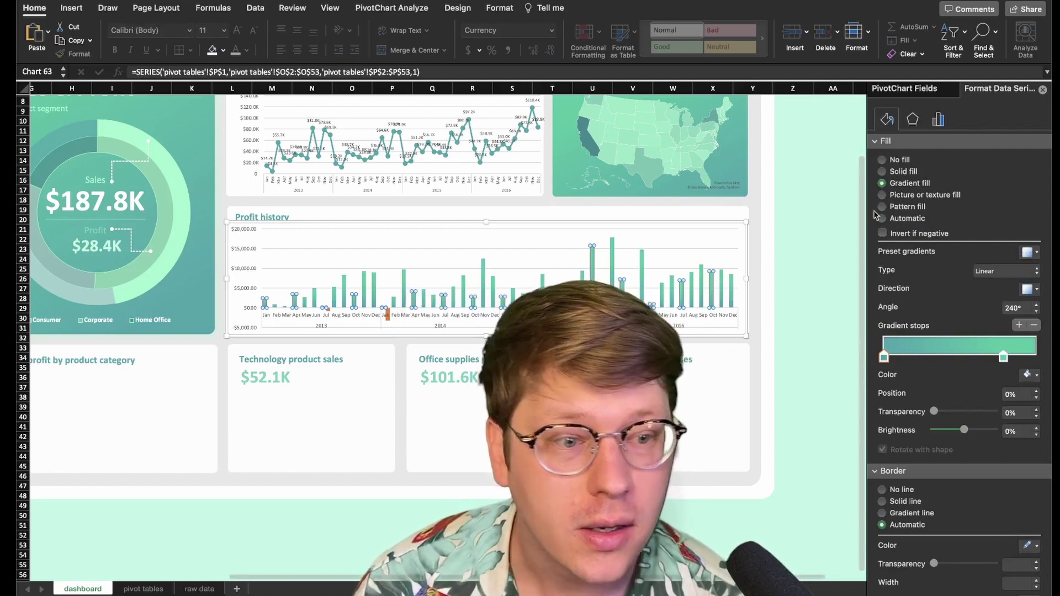
{"action": "left_click", "coordinate": [1037, 311]}
{"action": "left_click", "coordinate": [1037, 311]}
{"action": "left_click", "coordinate": [1037, 312]}
{"action": "left_click", "coordinate": [1037, 311]}
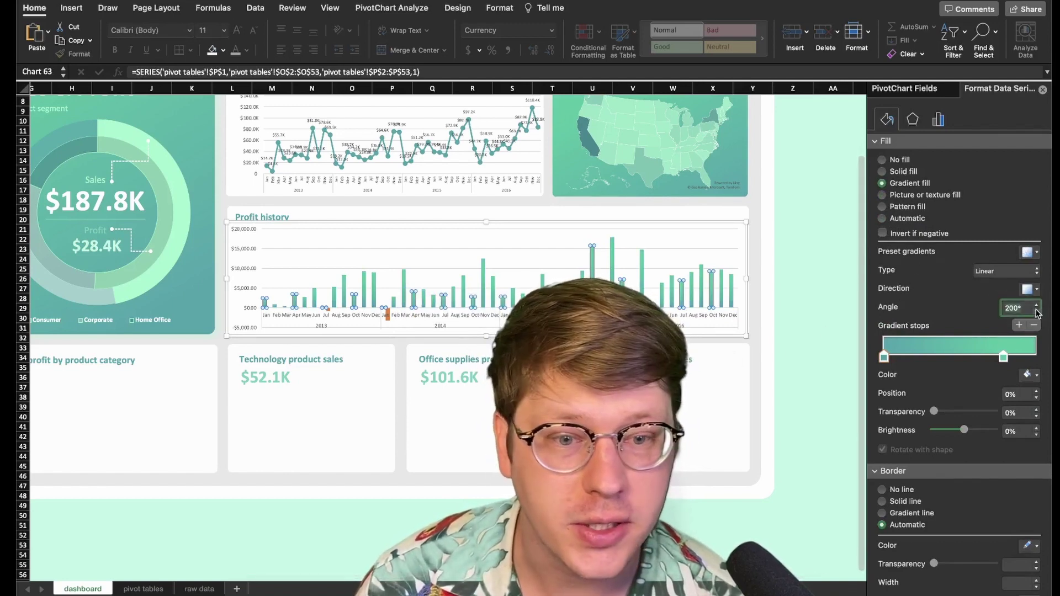
{"action": "left_click", "coordinate": [1037, 312]}
{"action": "left_click", "coordinate": [1038, 311]}
{"action": "left_click", "coordinate": [1037, 312]}
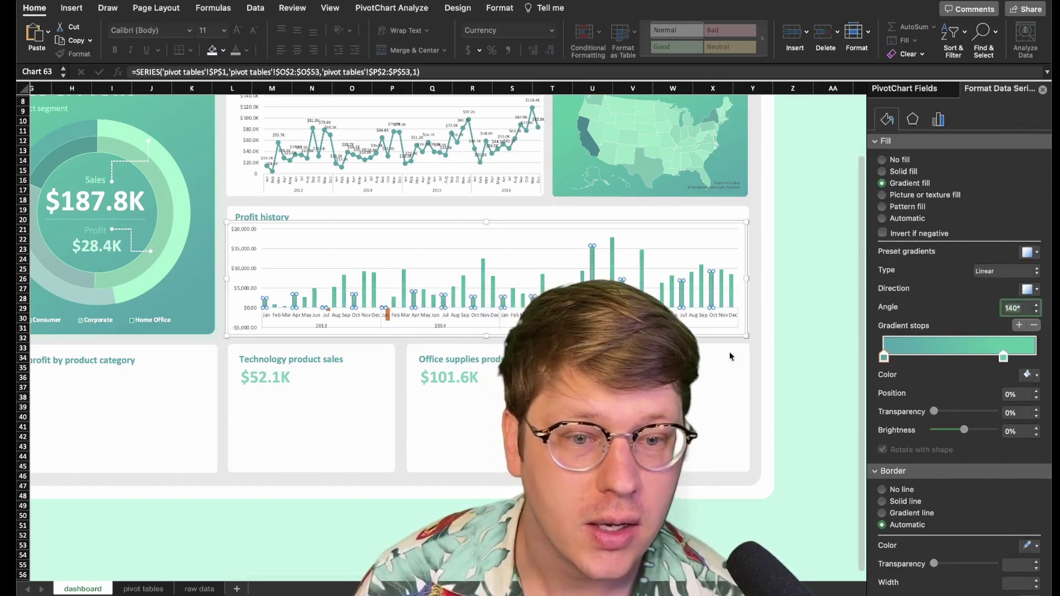
Remove the horizontal date axis from the Profit history chart to expose the negative profit columns for selection.
{"action": "left_click", "coordinate": [390, 324]}
{"action": "left_click", "coordinate": [339, 317]}
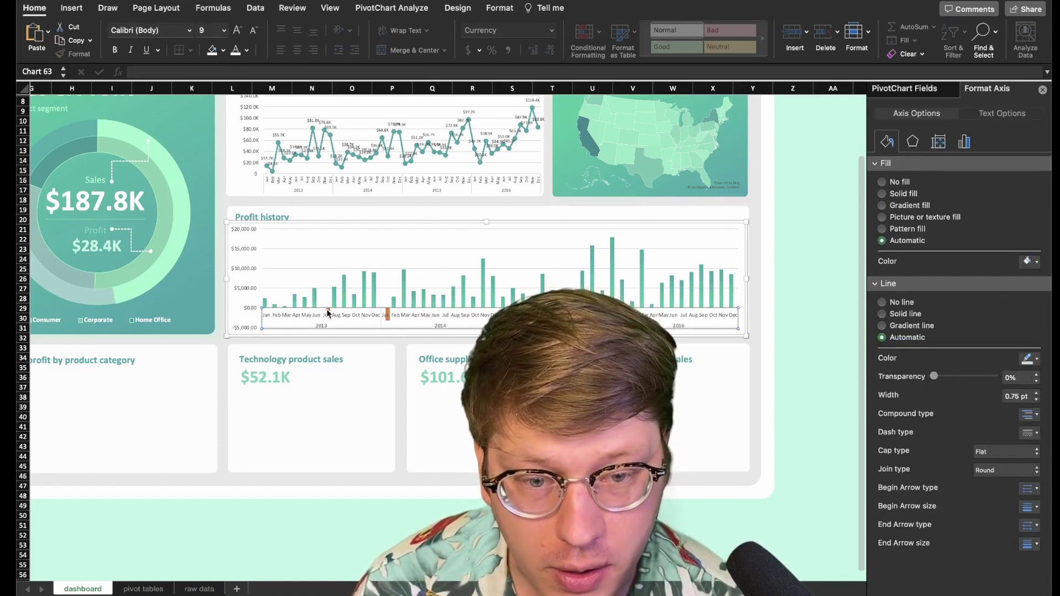
{"action": "left_click", "coordinate": [392, 321]}
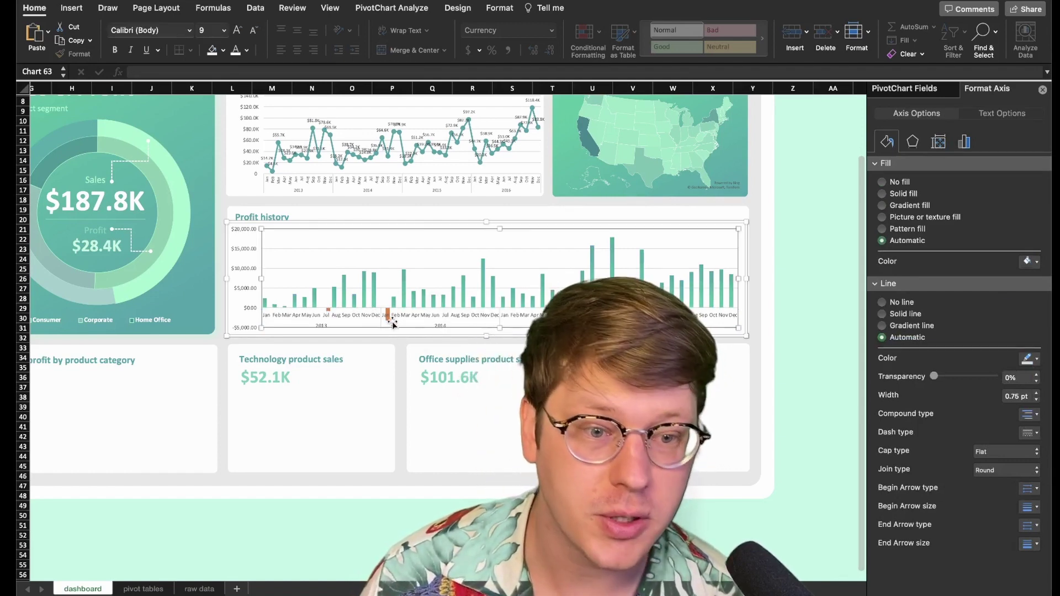
{"action": "left_click", "coordinate": [388, 311]}
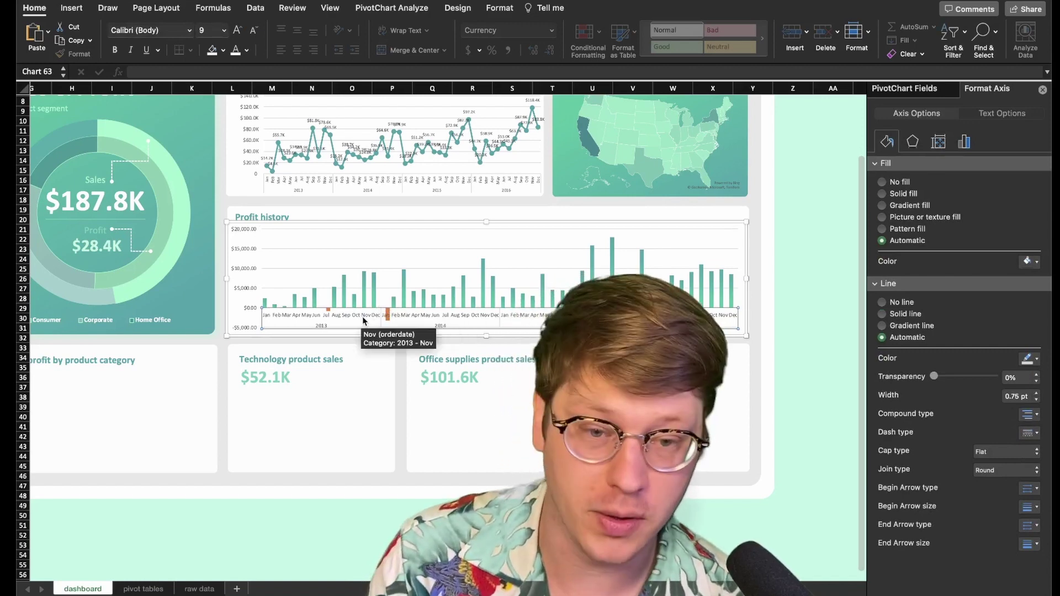
Fill the negative profit columns in the Profit history chart with solid dark red from the standard colors.
{"action": "left_click", "coordinate": [387, 312]}
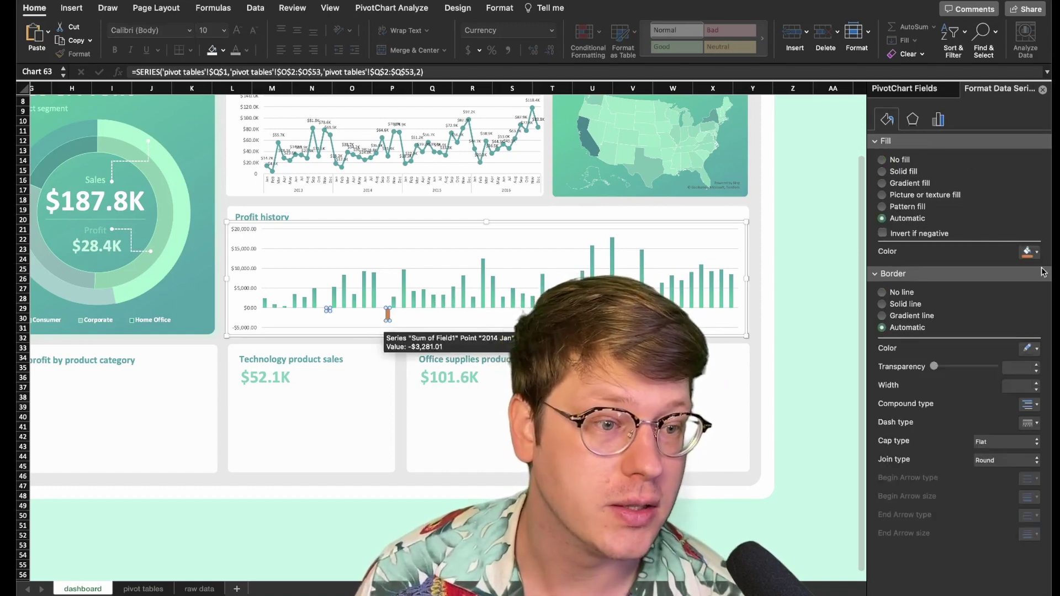
{"action": "left_click", "coordinate": [1033, 252]}
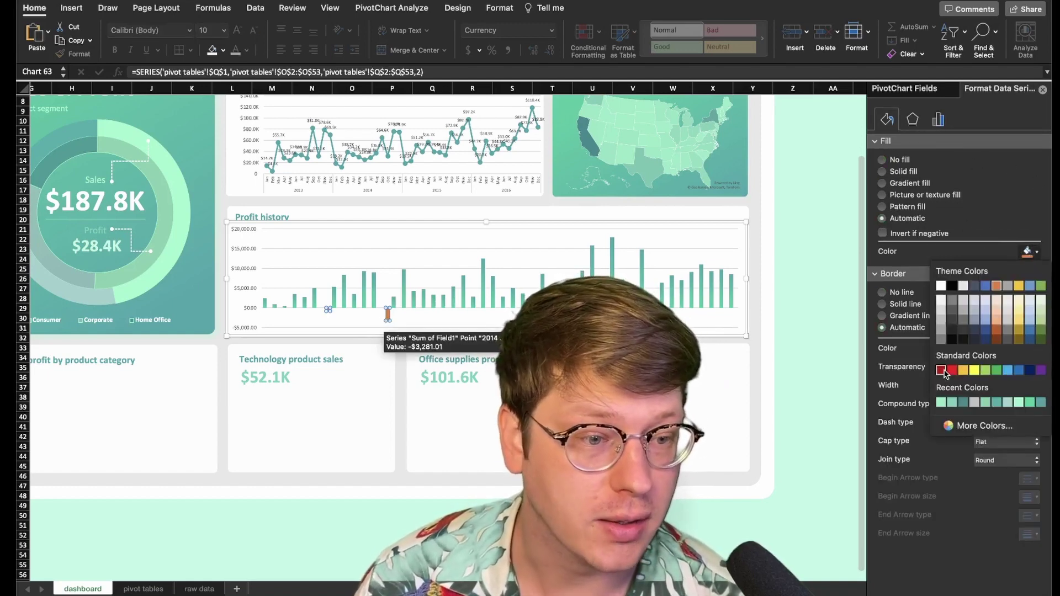
{"action": "left_click", "coordinate": [942, 370]}
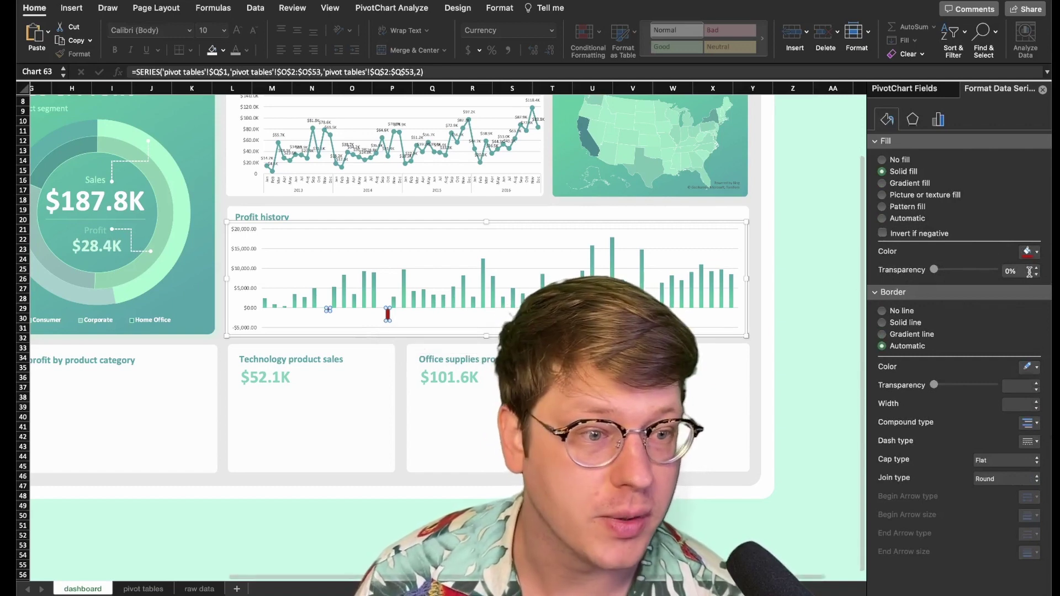
{"action": "left_click", "coordinate": [740, 339]}
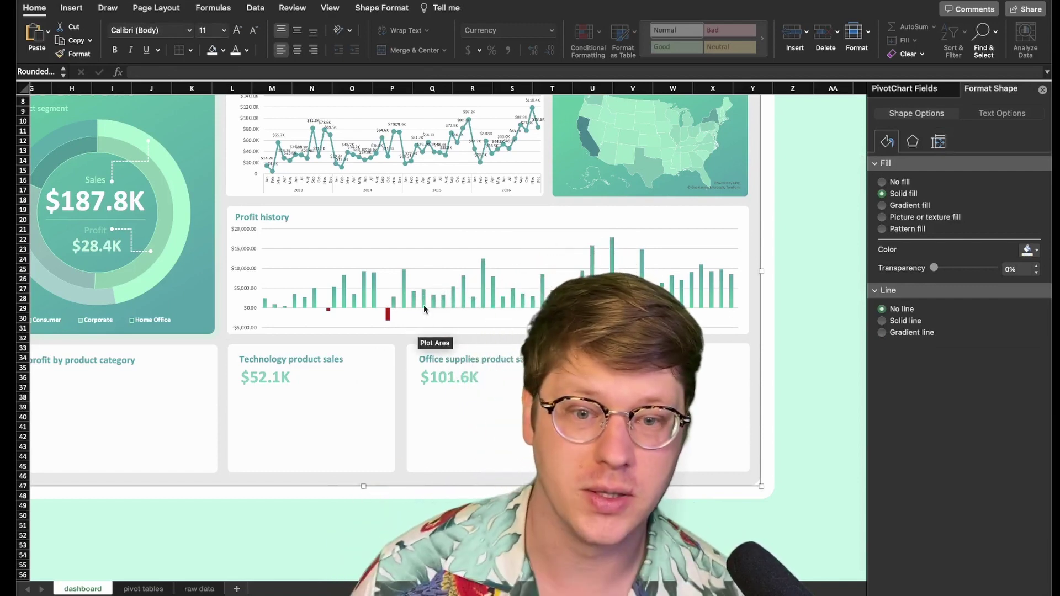
Narrow the Profit history chart slightly at its left edge and add its horizontal date axis back.
{"action": "left_click", "coordinate": [496, 226]}
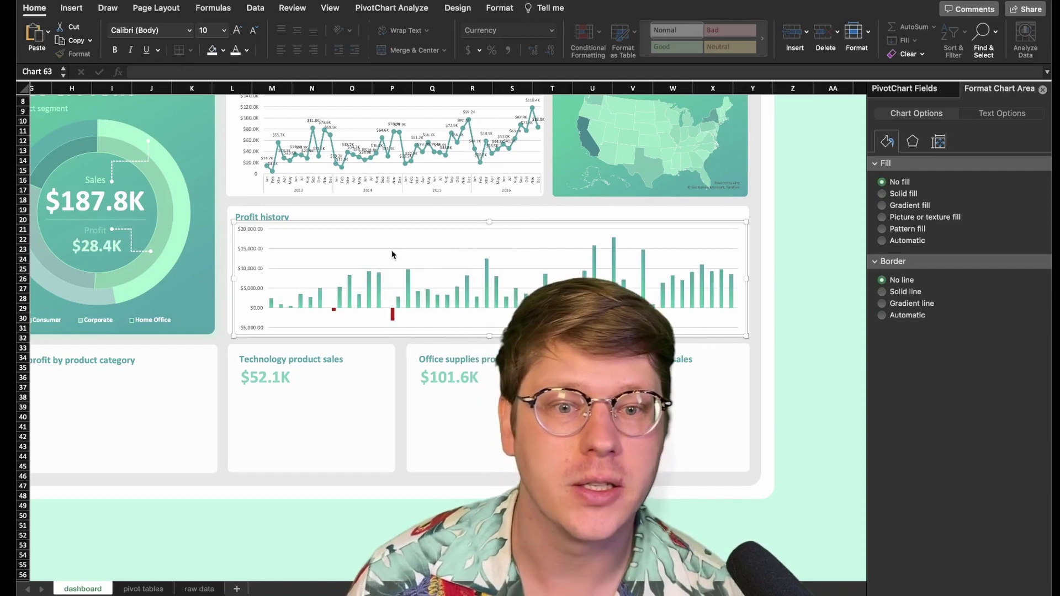
{"action": "left_click", "coordinate": [487, 270]}
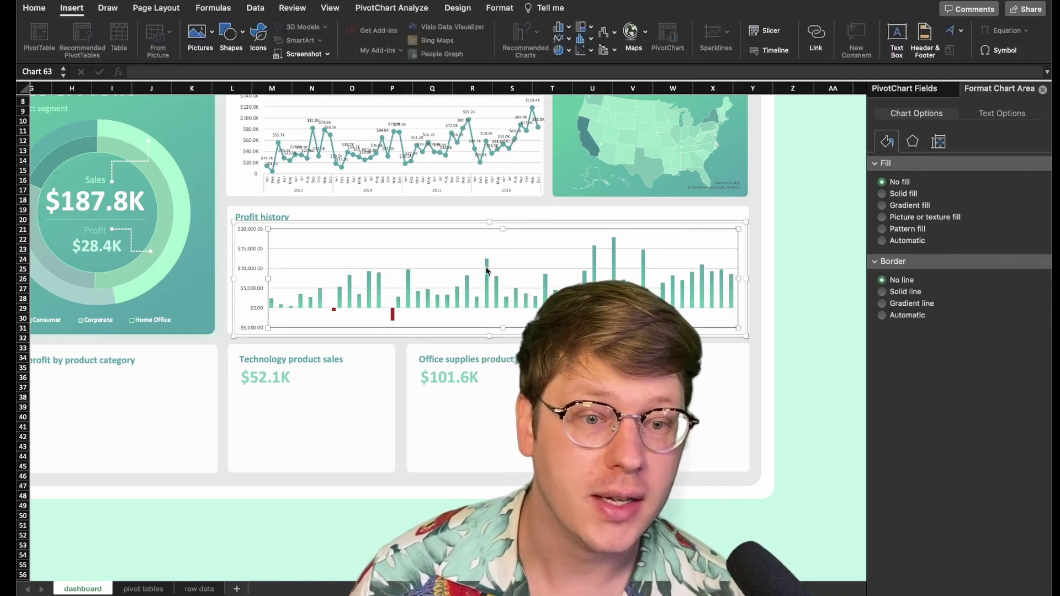
{"action": "left_click", "coordinate": [457, 9]}
{"action": "left_click", "coordinate": [36, 32]}
{"action": "mouse_move", "coordinate": [71, 99]}
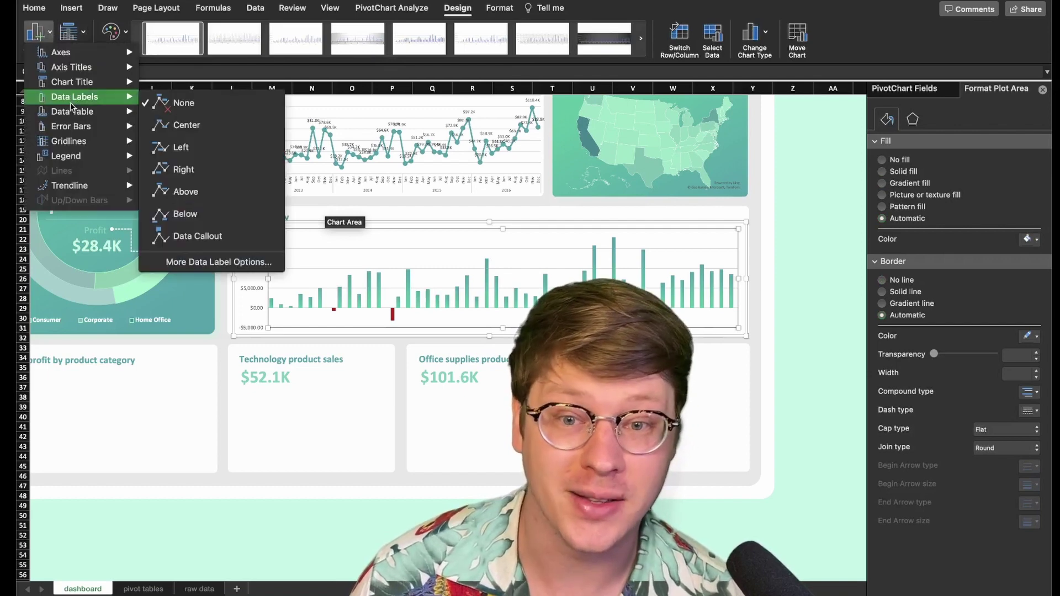
{"action": "mouse_move", "coordinate": [78, 76]}
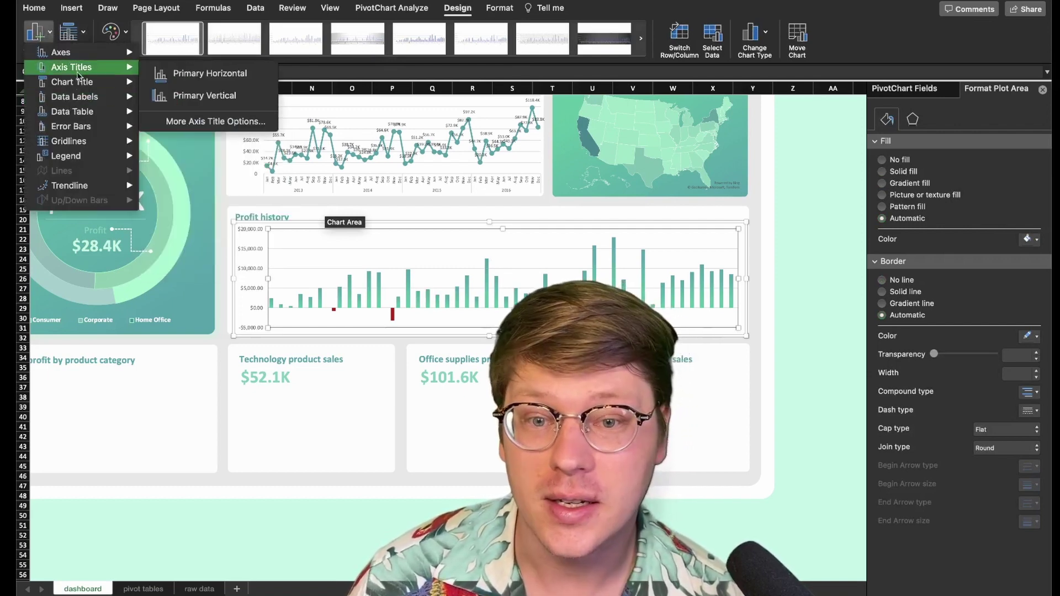
{"action": "left_click", "coordinate": [394, 277]}
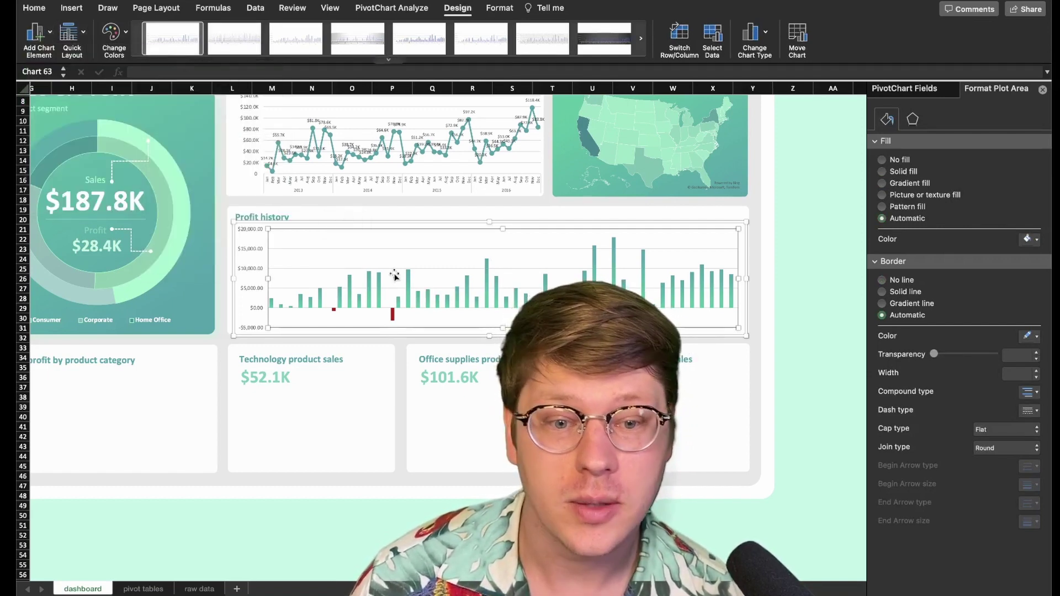
{"action": "left_click", "coordinate": [460, 359]}
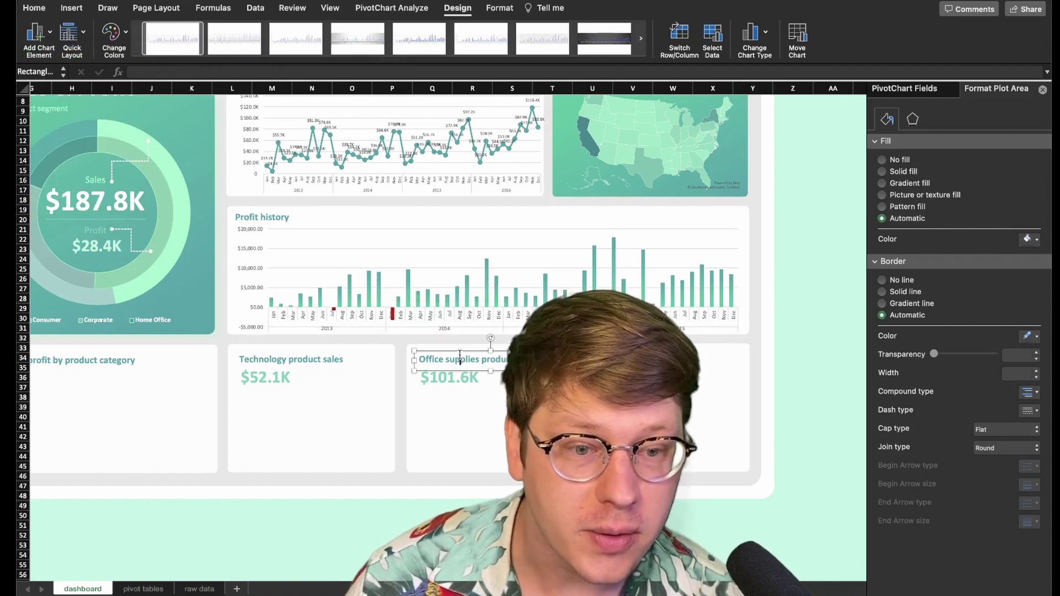